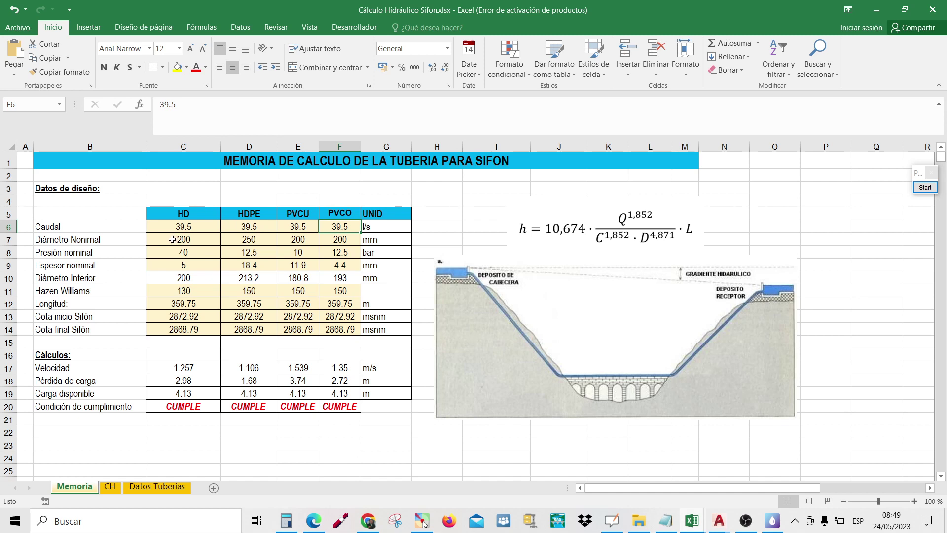
Set the nominal diameter of the HDPE pipe to 200 mm in the siphon calculation table
left_click(172, 240)
left_click(249, 239)
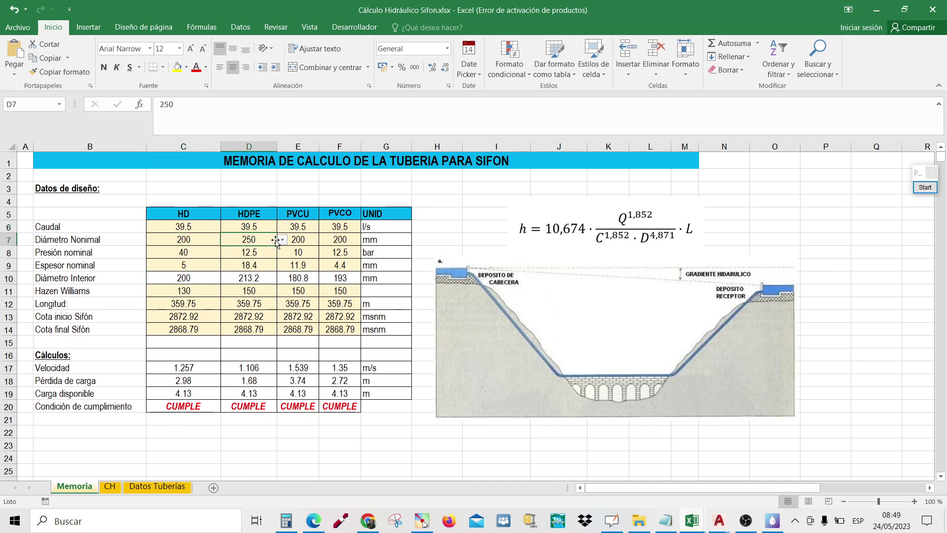
left_click(282, 240)
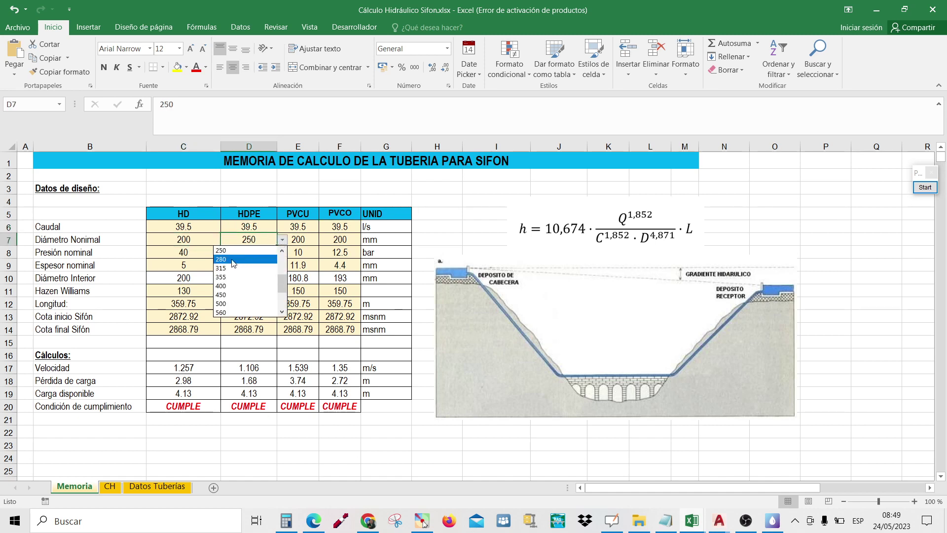
left_click(281, 250)
left_click(281, 250)
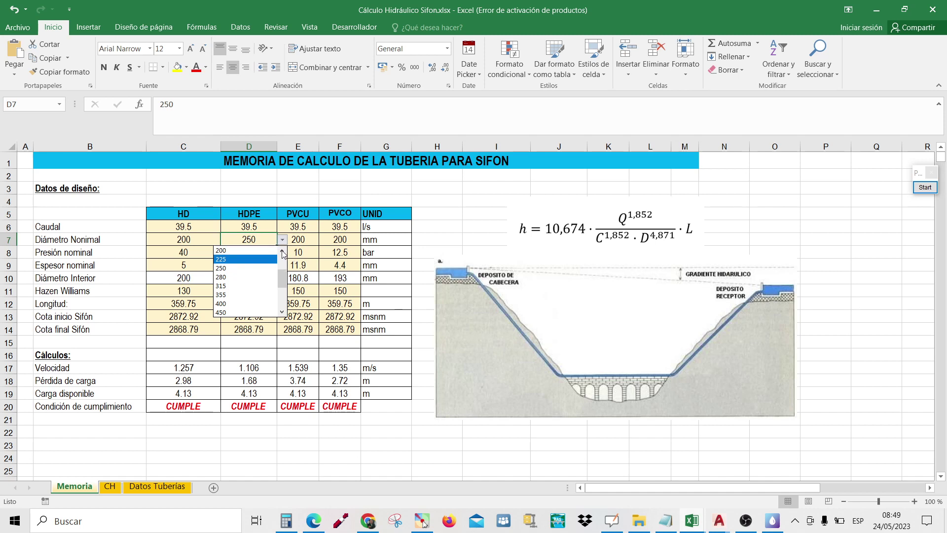
left_click(249, 251)
Compare the nominal diameters and nominal pressures of the HD, HDPE, PVCU and PVCO pipes in the design data
left_click(309, 237)
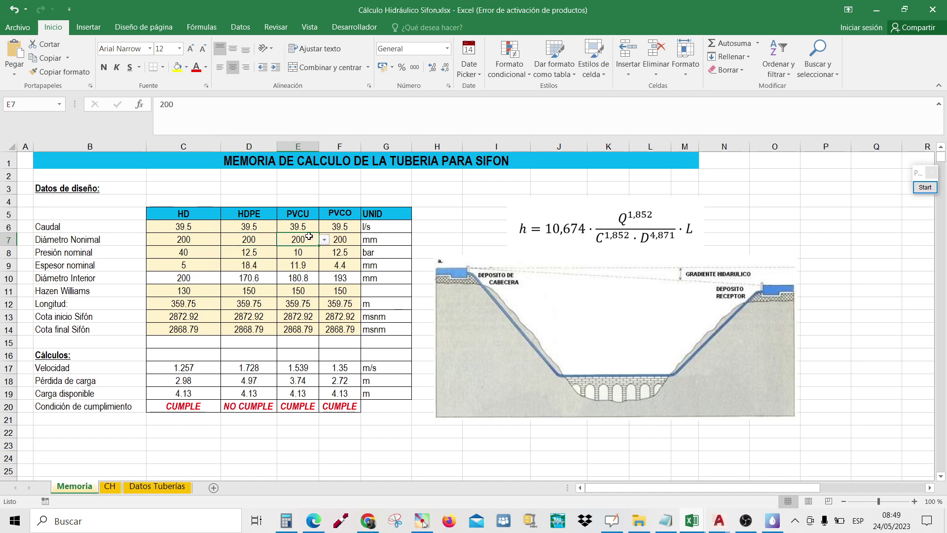
left_click(333, 241)
left_click_drag(182, 241, 338, 239)
left_click(470, 207)
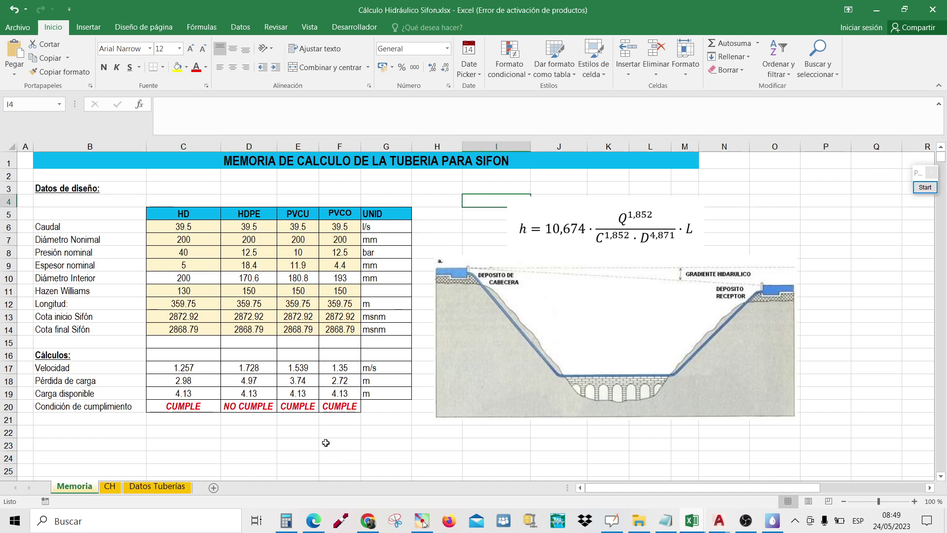
left_click(192, 239)
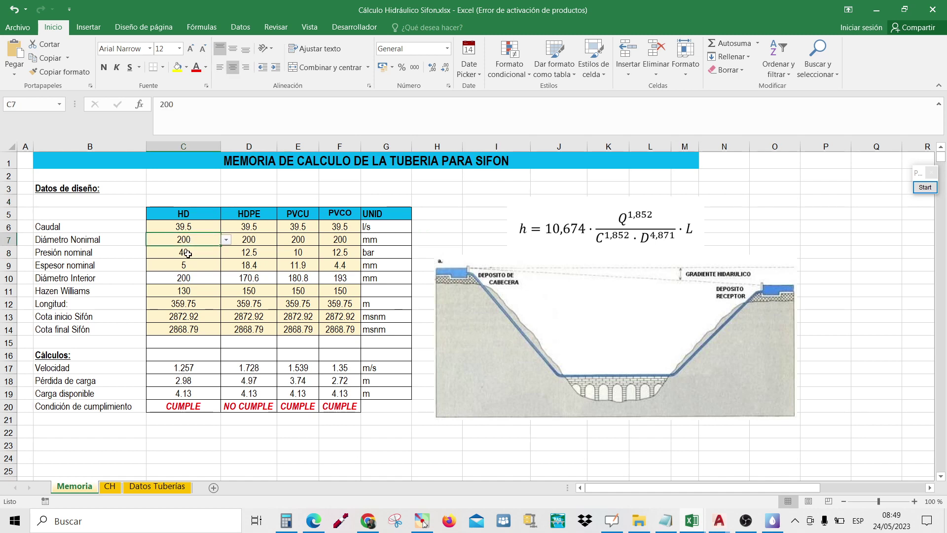
left_click(186, 252)
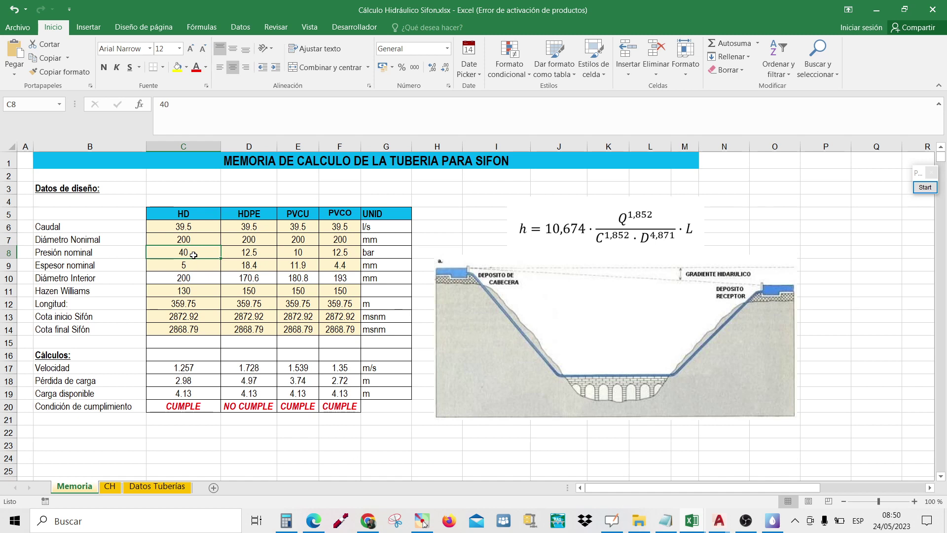
left_click(244, 253)
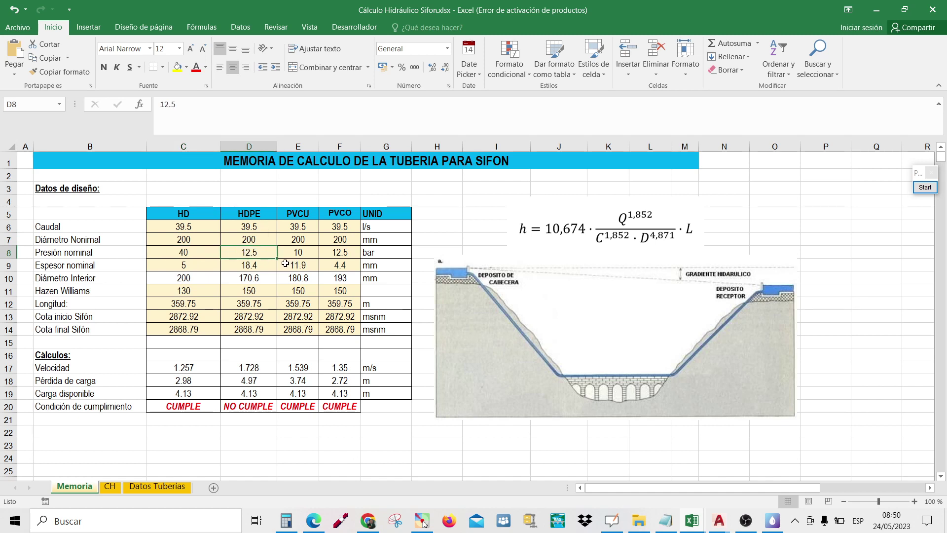
left_click(299, 255)
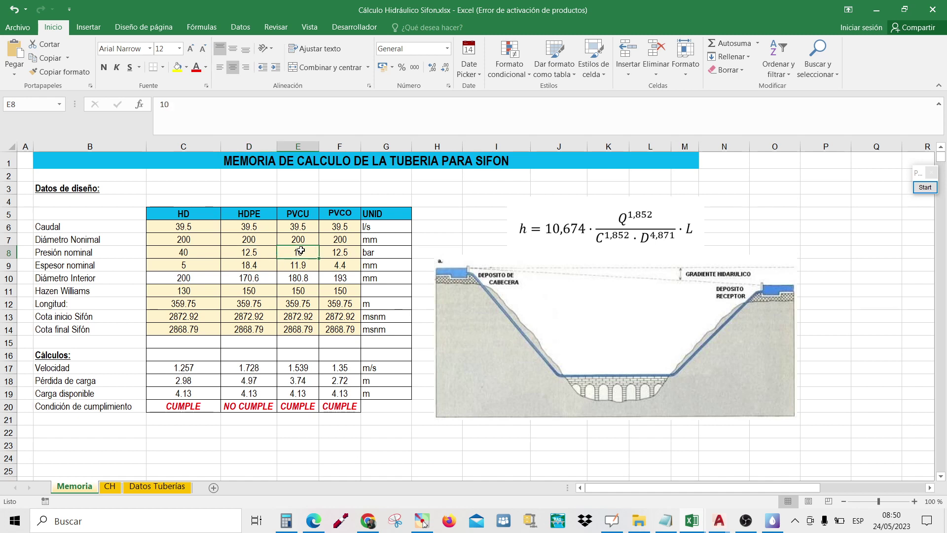
left_click(350, 252)
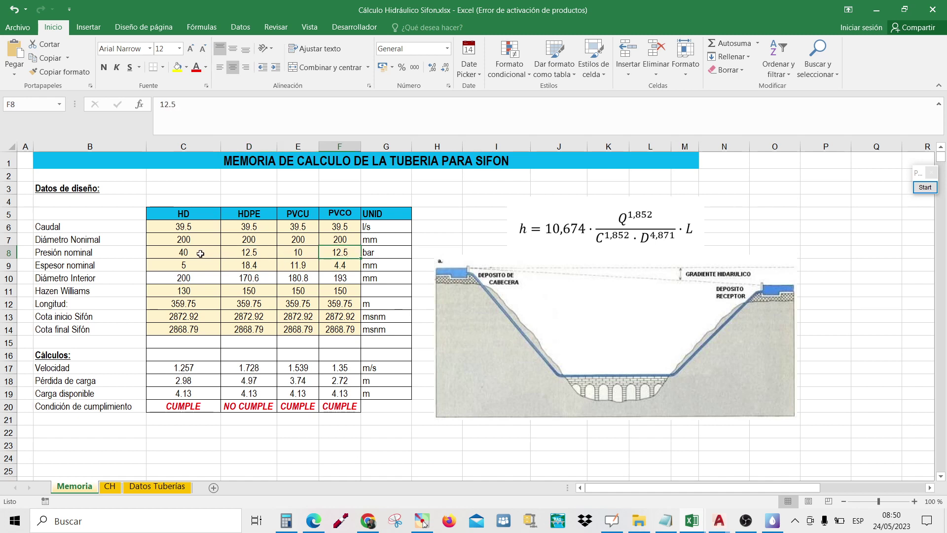
left_click_drag(235, 253, 306, 253)
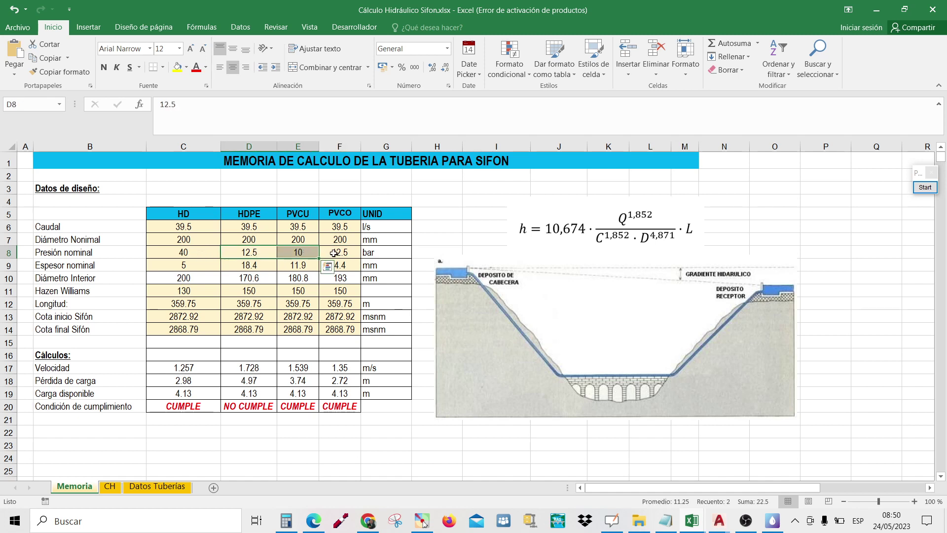
Switch to the SIFON INVERTIDO.dxf drawing in AutoCAD and examine the siphon inlet elevation on the longitudinal profile
left_click(726, 522)
left_click(673, 472)
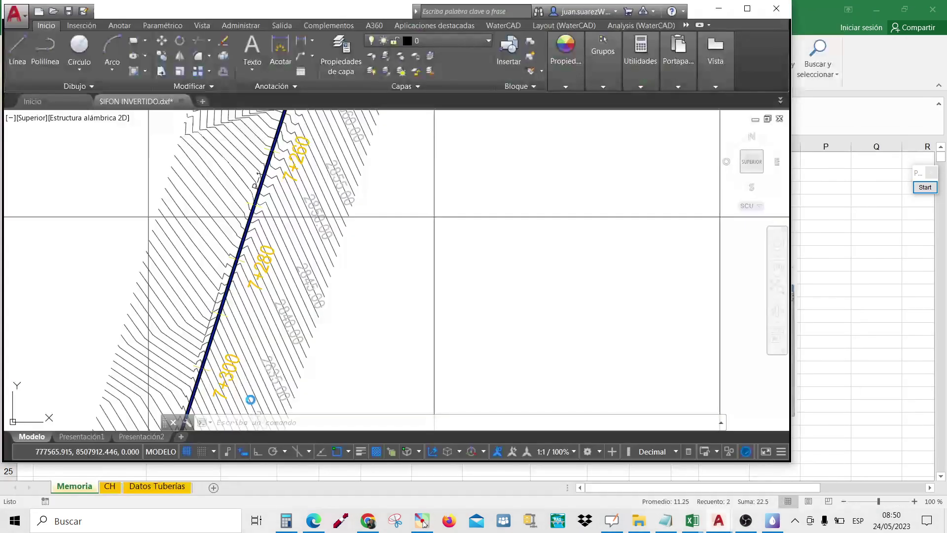
left_click(747, 9)
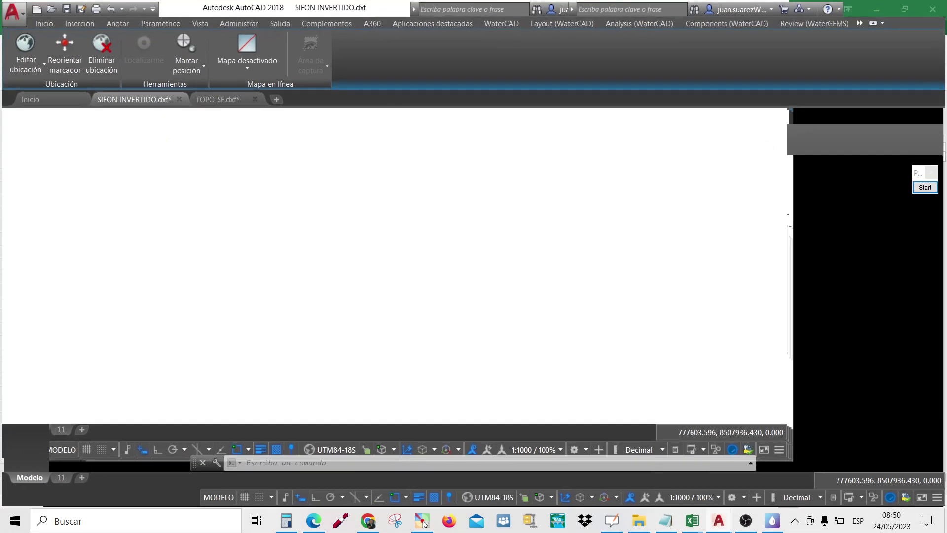
scroll(413, 300, "down", 8)
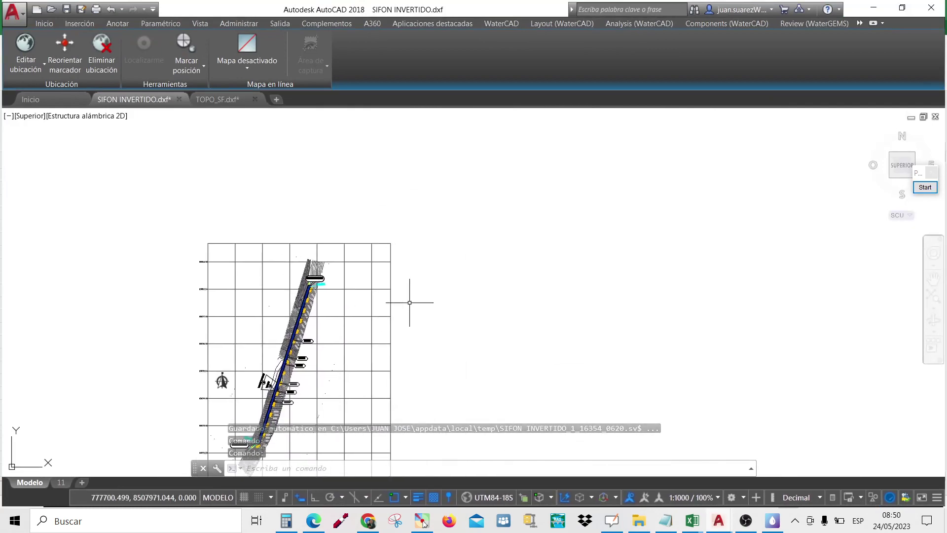
left_click_drag(429, 296, 485, 357)
scroll(493, 283, "up", 5)
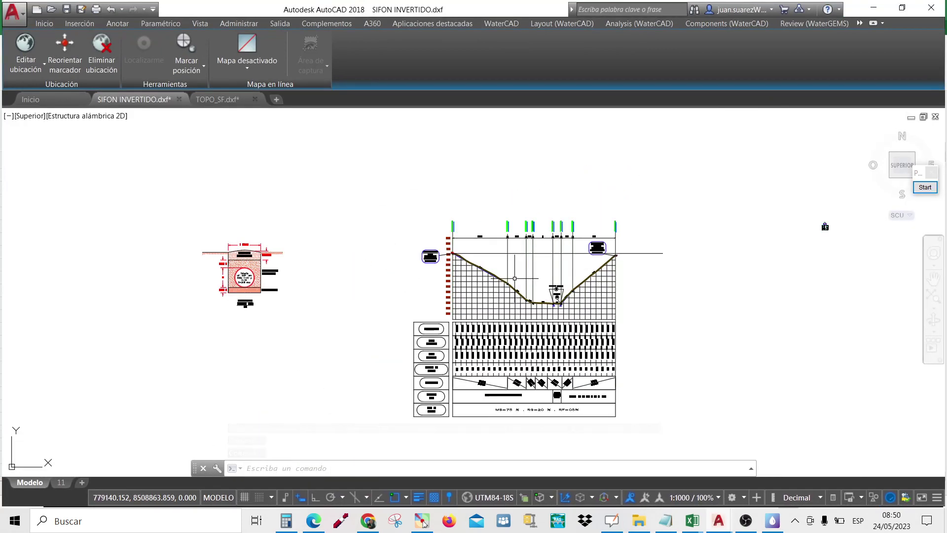
scroll(558, 218, "up", 2)
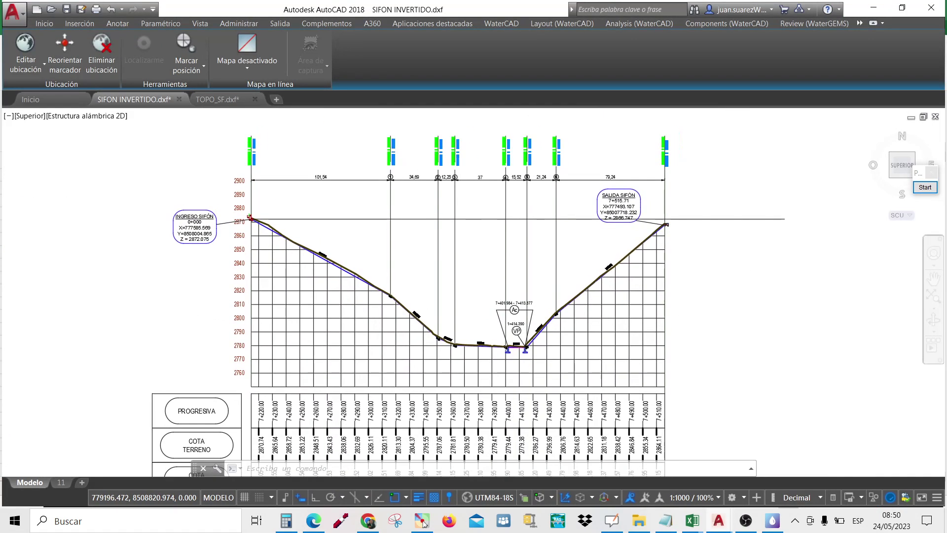
left_click_drag(483, 343, 513, 301)
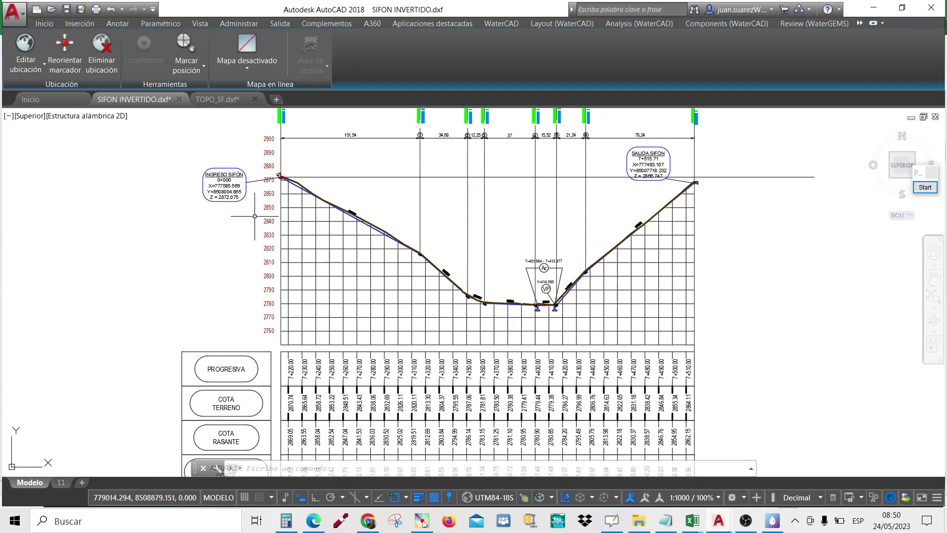
scroll(263, 185, "up", 6)
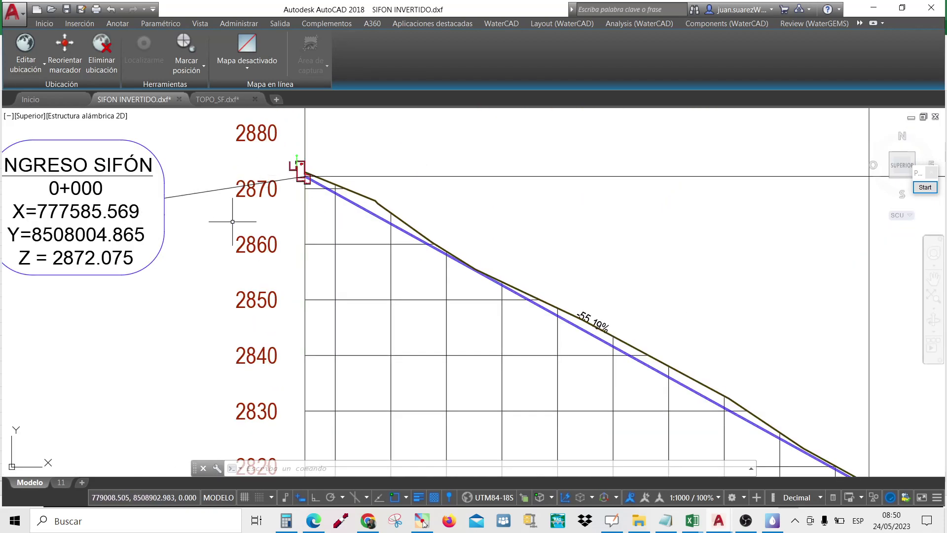
scroll(385, 209, "down", 2)
Open Calculator beside the drawing and enter the siphon inlet elevation, 2872.075
left_click(286, 520)
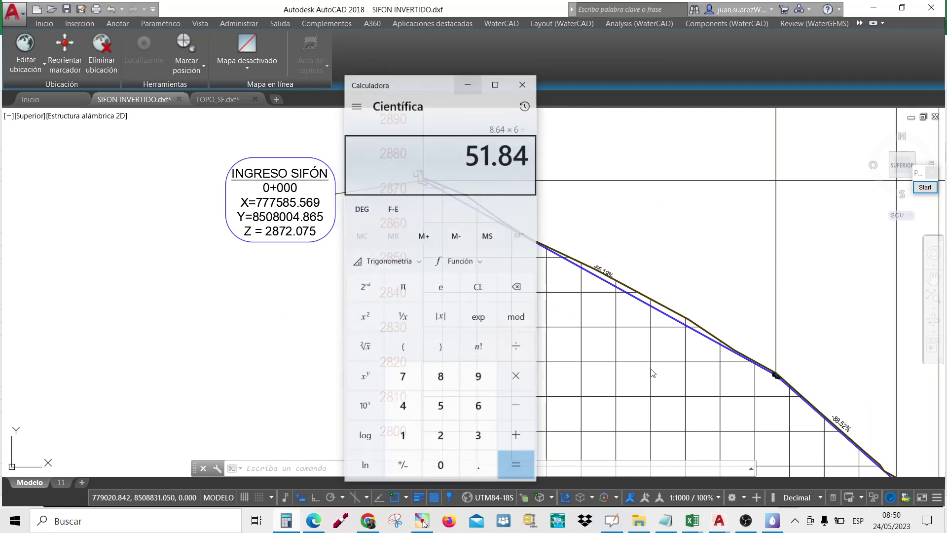
left_click_drag(455, 72, 673, 68)
key("Escape")
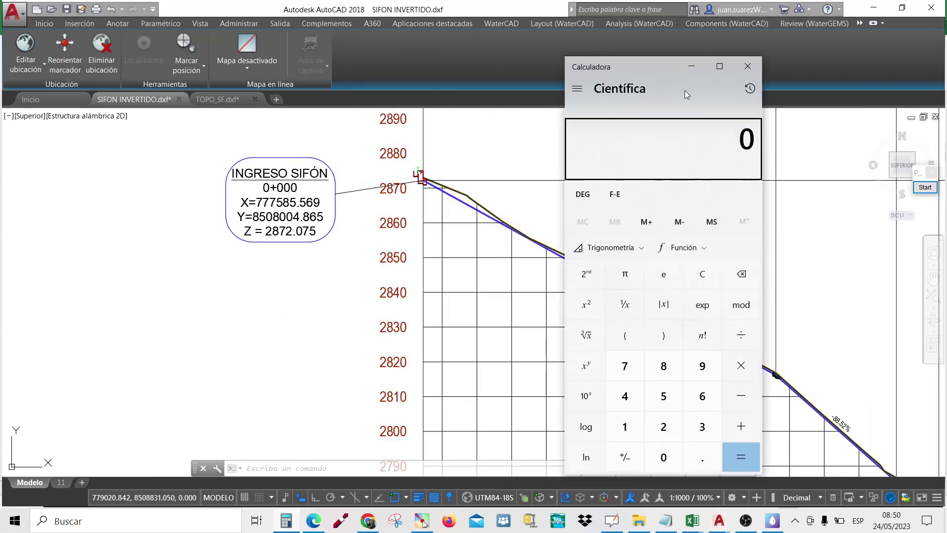
type("2,872")
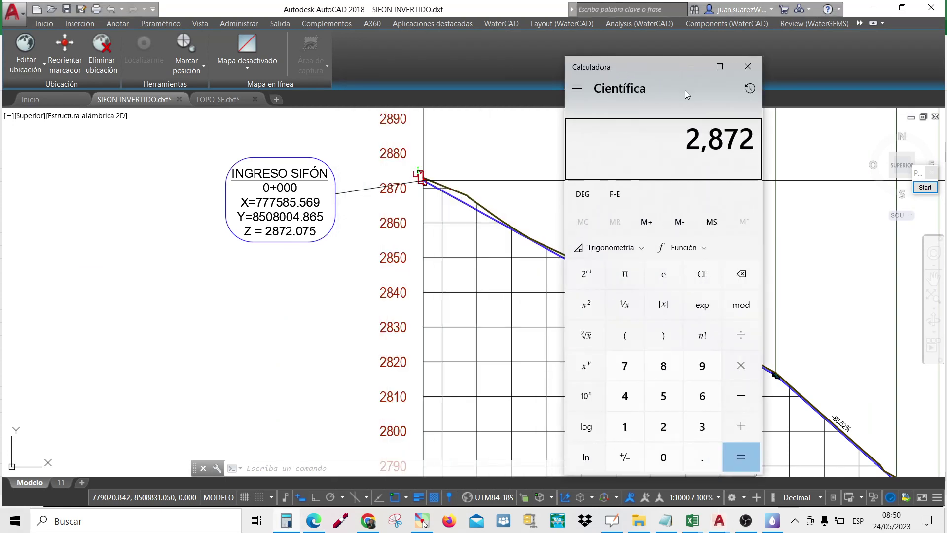
key("Return")
key("Escape")
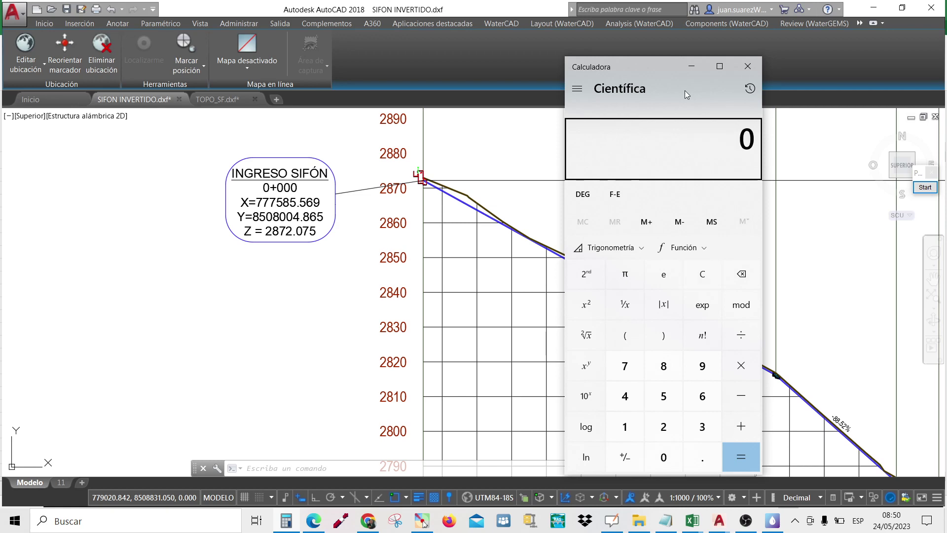
type("2,872.075")
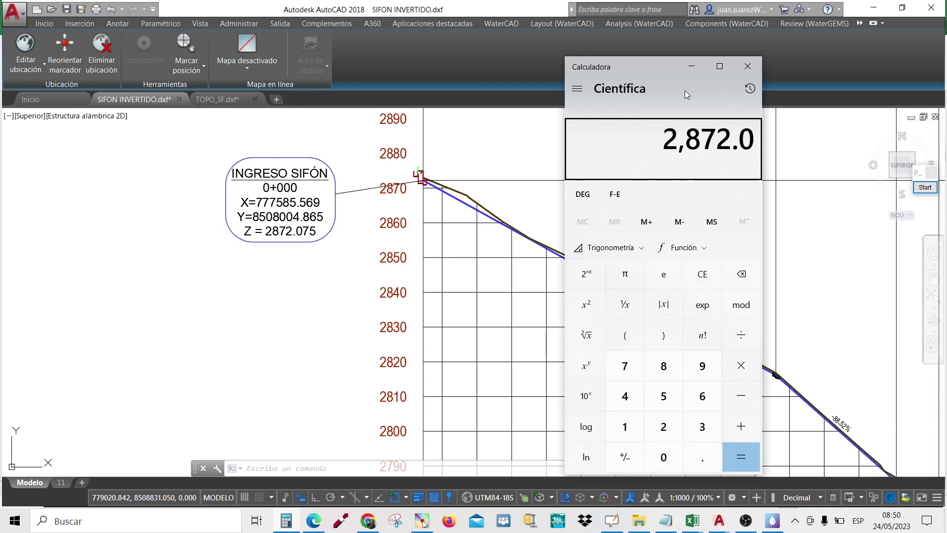
Find the lowest ground elevation in the profile table and subtract 2779.38 from the inlet elevation in Calculator
left_click(309, 282)
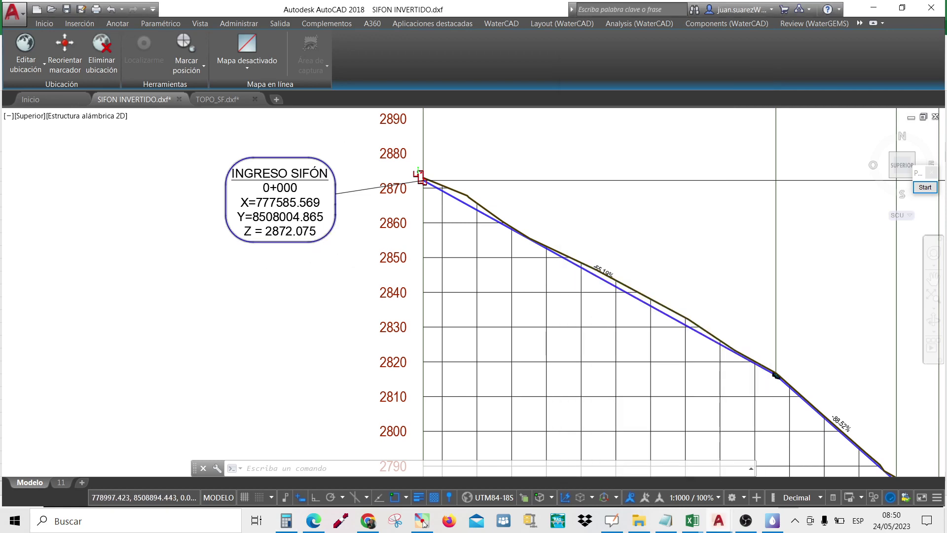
scroll(310, 283, "down", 5)
scroll(368, 265, "up", 6)
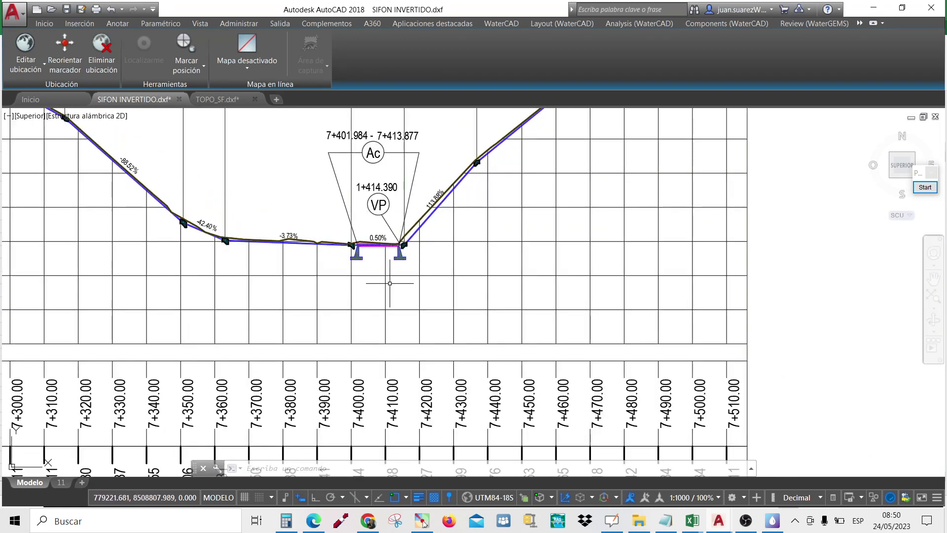
left_click_drag(390, 283, 422, 201)
left_click_drag(387, 490, 414, 355)
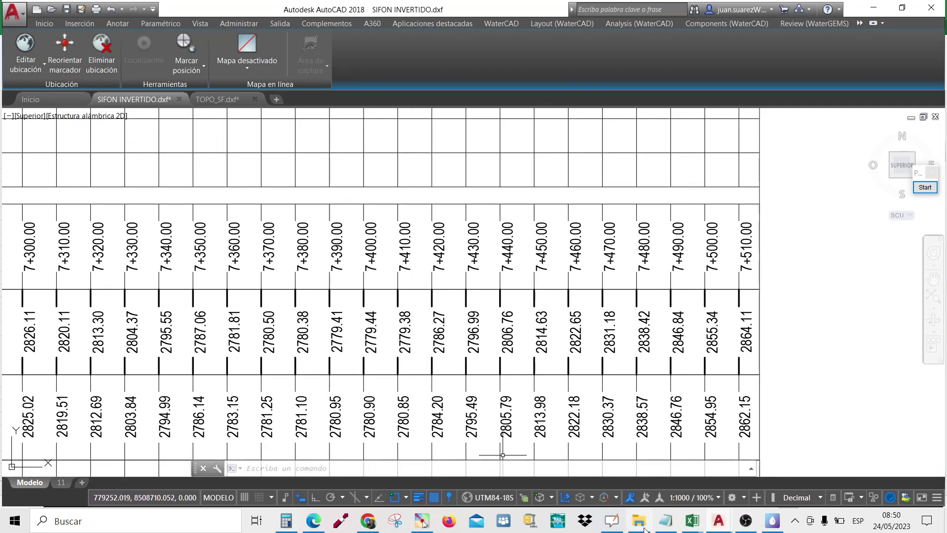
left_click(286, 520)
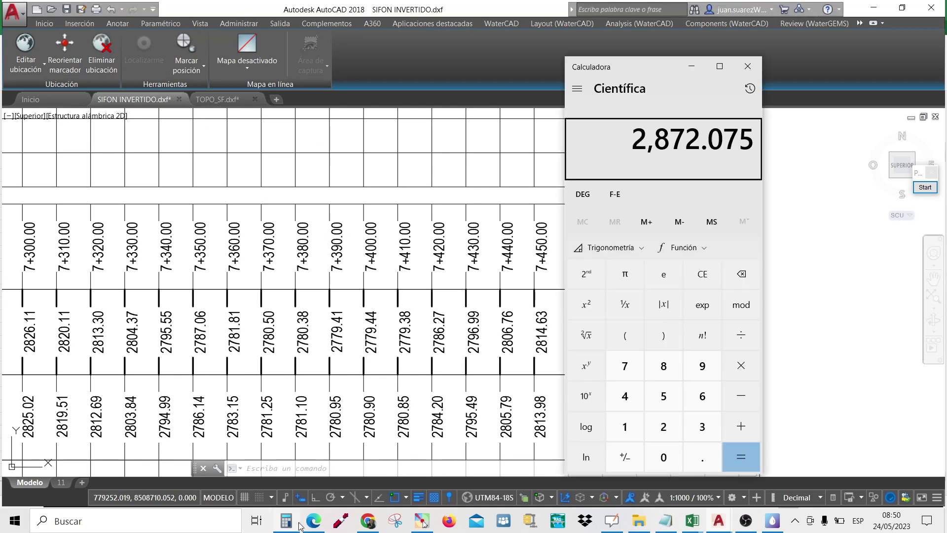
key("minus")
type("27")
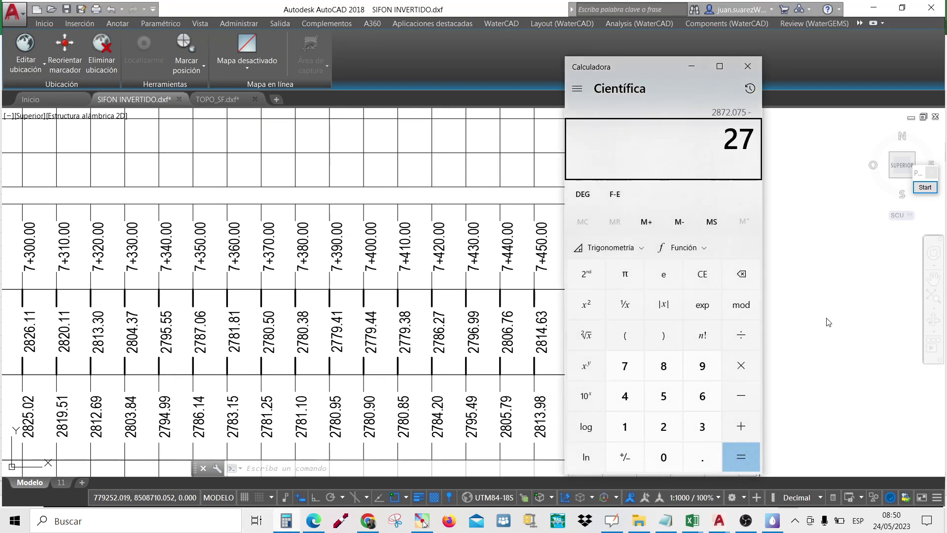
type("79.")
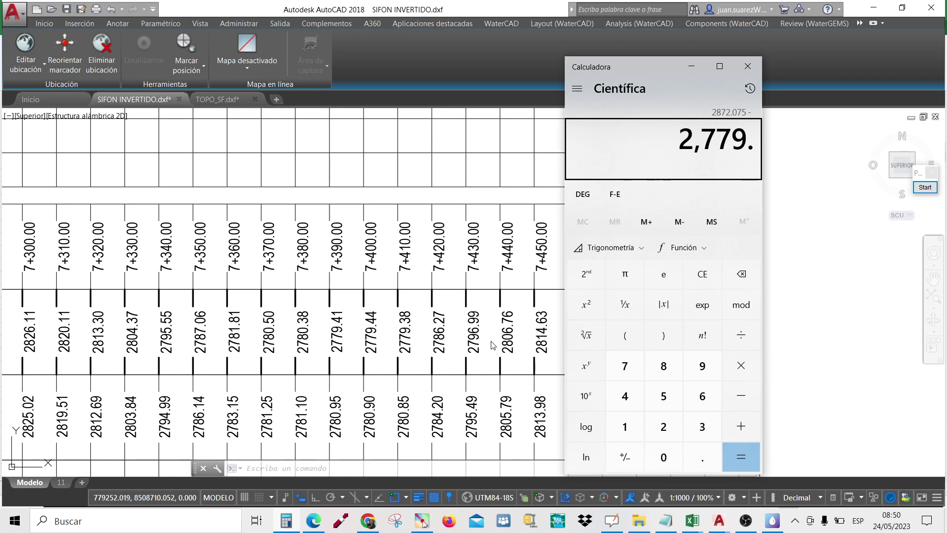
type("38")
key("Return")
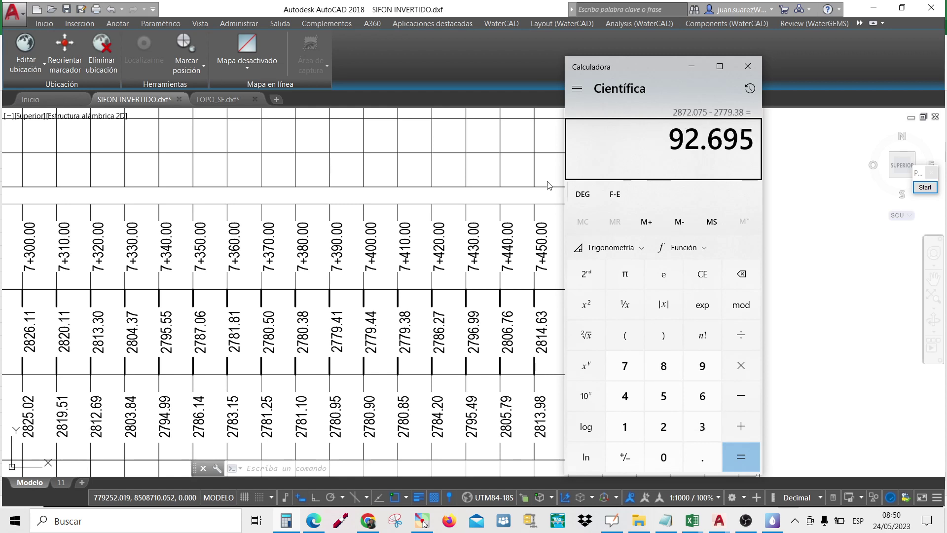
Put Calculator away, return to the Cálculo Hidráulico Sifon.xlsx workbook in Excel and select the HDPE nominal pressure
left_click(691, 69)
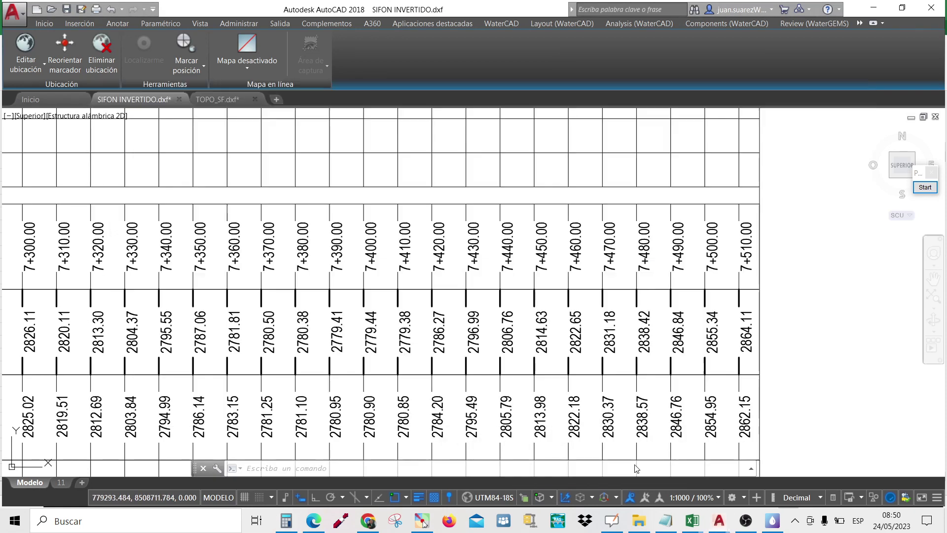
key("alt+Tab")
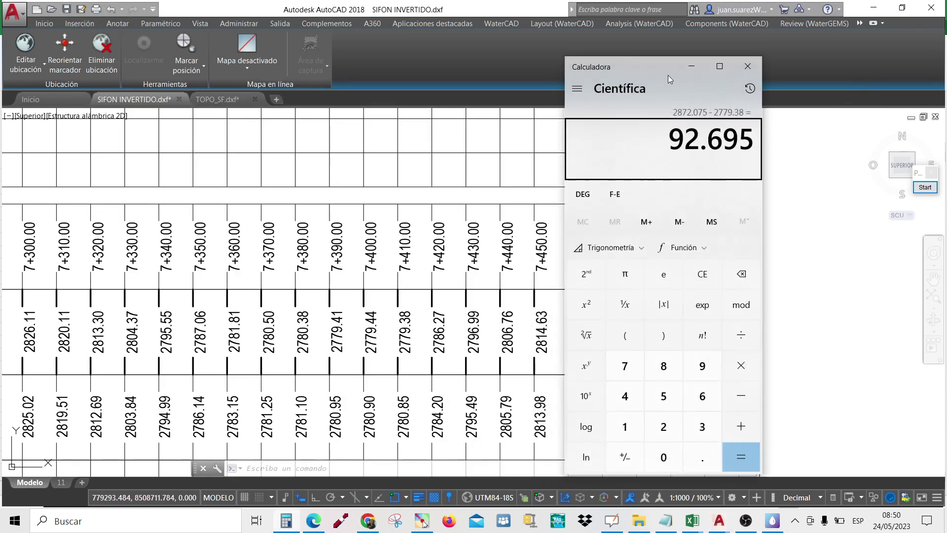
left_click(691, 64)
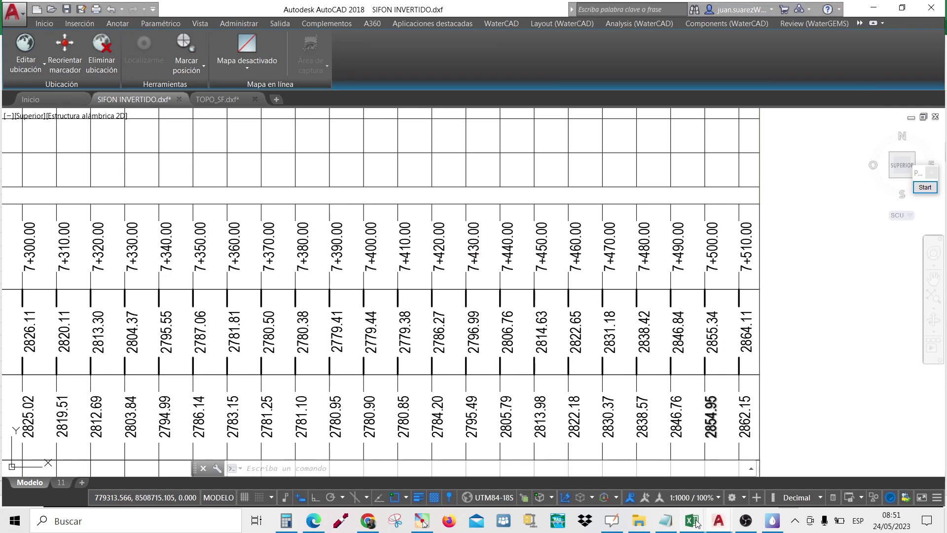
mouse_move(692, 520)
left_click(747, 491)
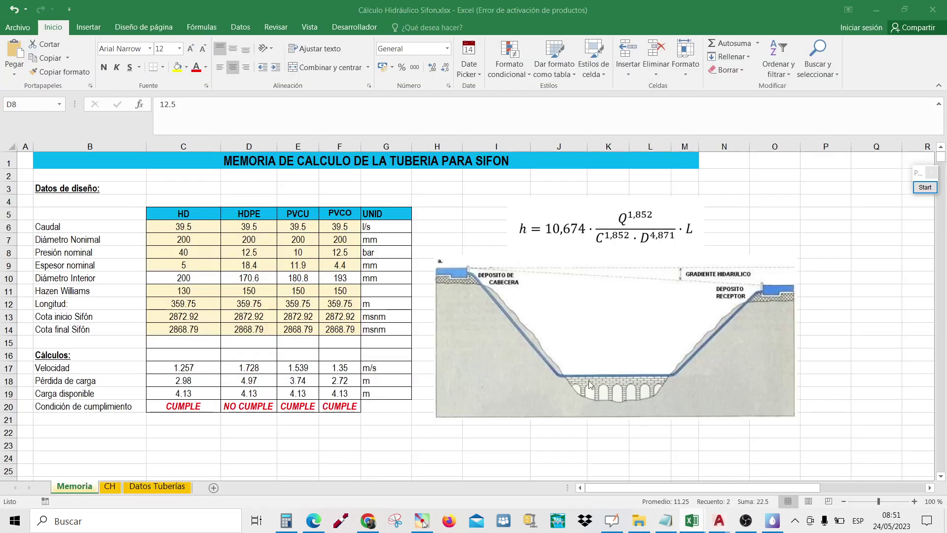
left_click(249, 252)
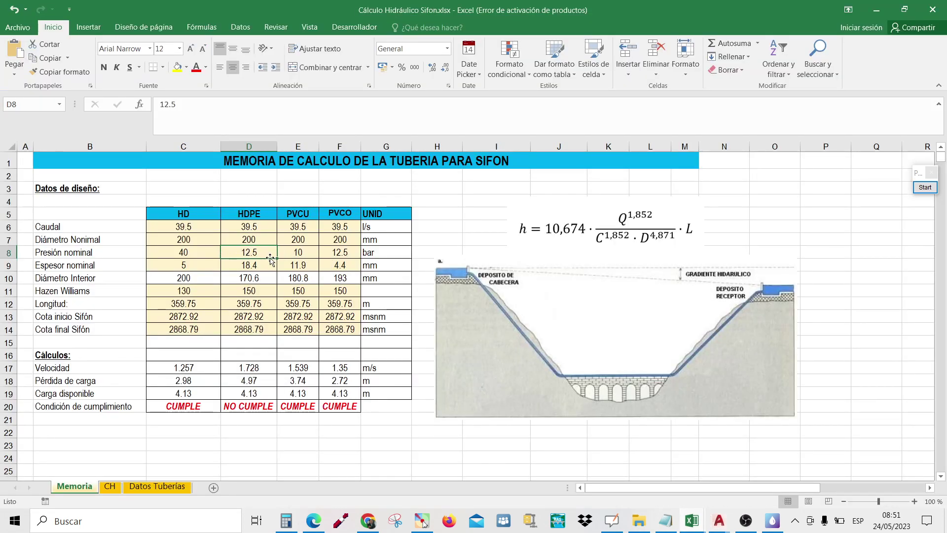
Review the PVCU and PVCO nominal pressures, and the nominal thickness and inner diameter rows for all four pipe materials
left_click(305, 253)
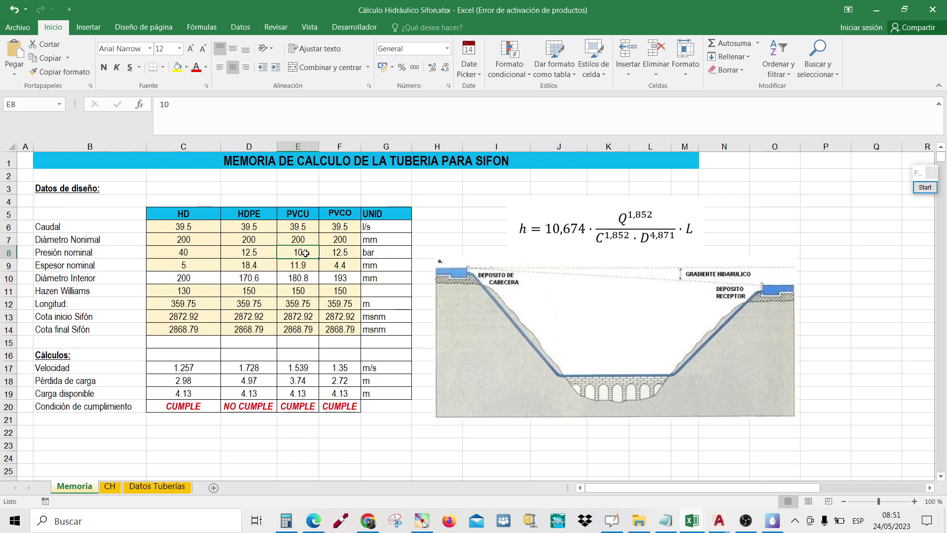
left_click(343, 253)
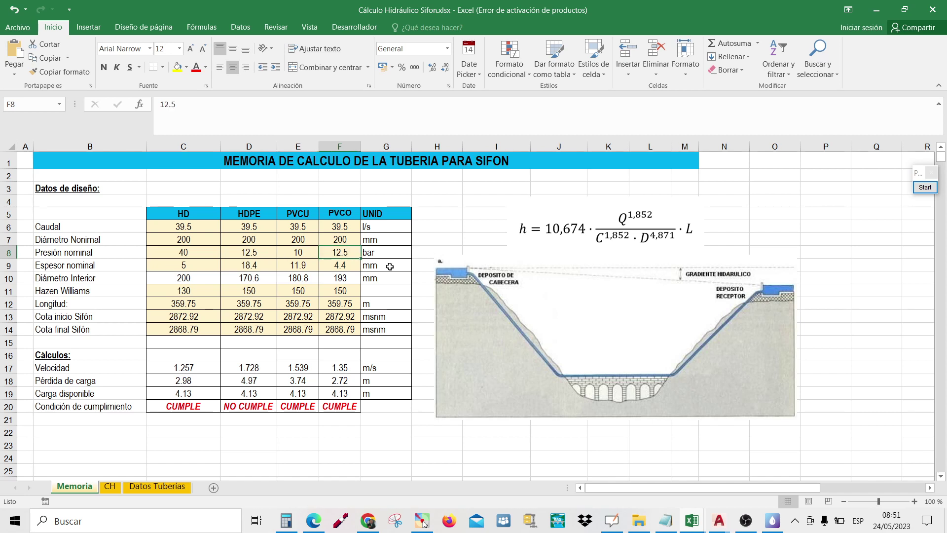
left_click_drag(185, 268, 355, 267)
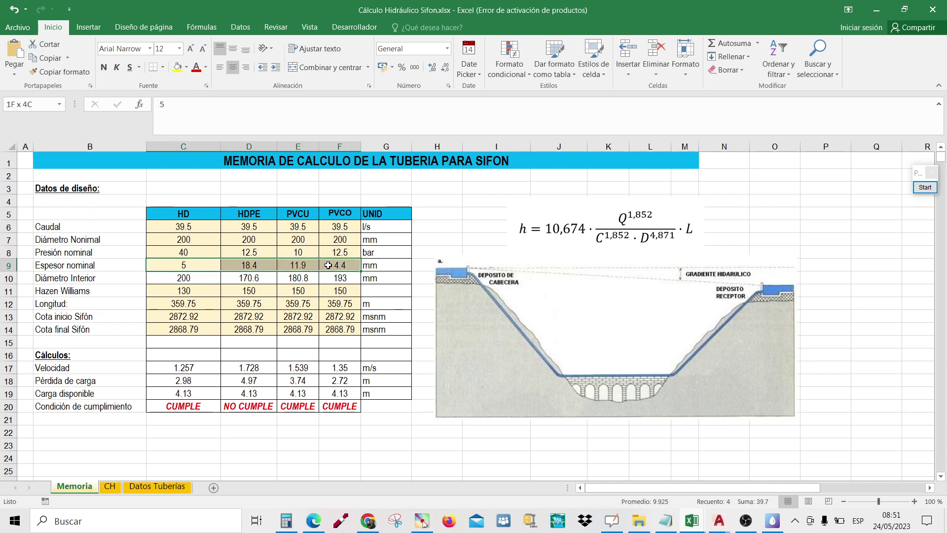
left_click_drag(205, 282, 337, 280)
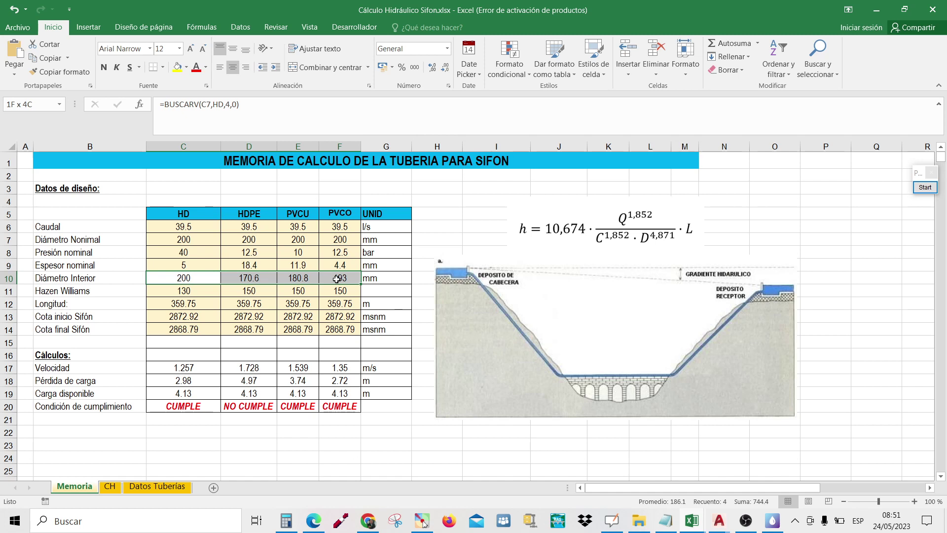
Compare the Hazen Williams coefficient of HD with those of HDPE, PVCU and PVCO
left_click(186, 292)
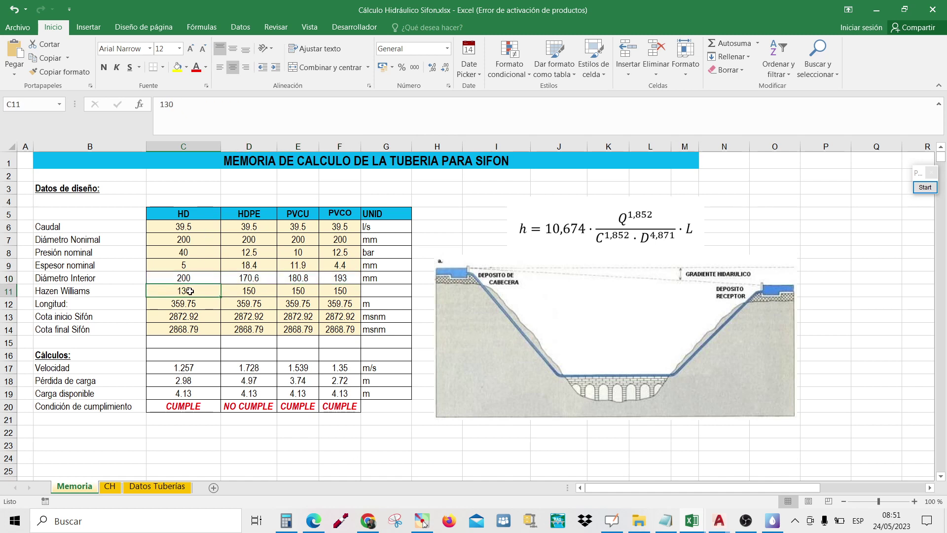
left_click(256, 291)
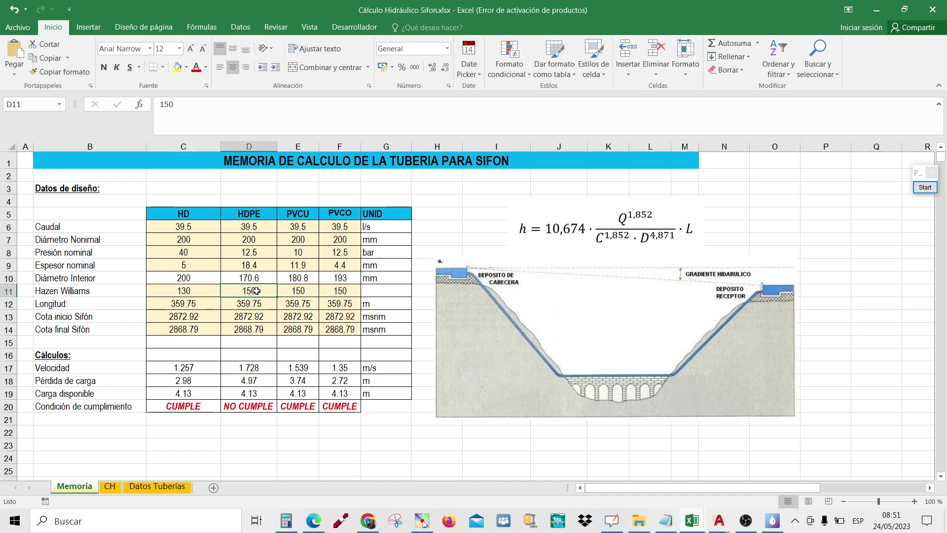
left_click_drag(302, 291, 323, 290)
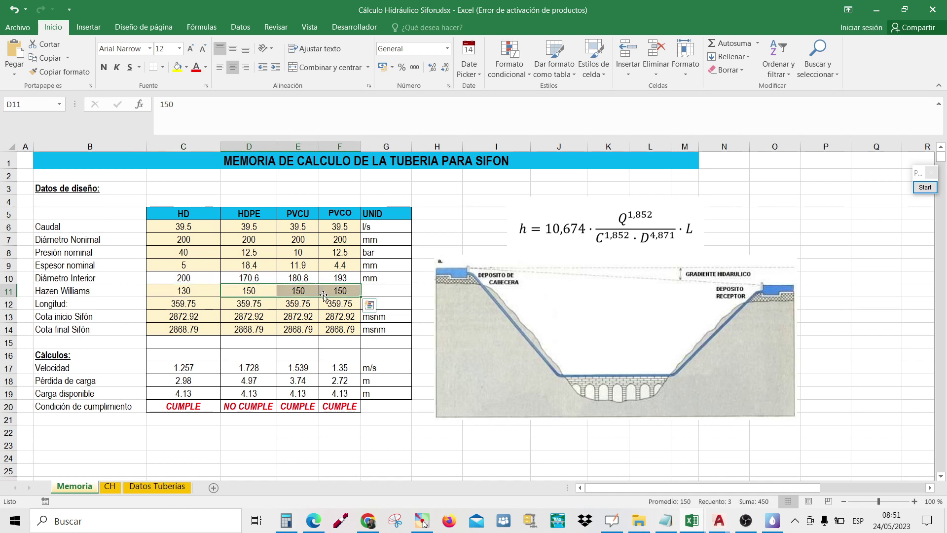
left_click(188, 291)
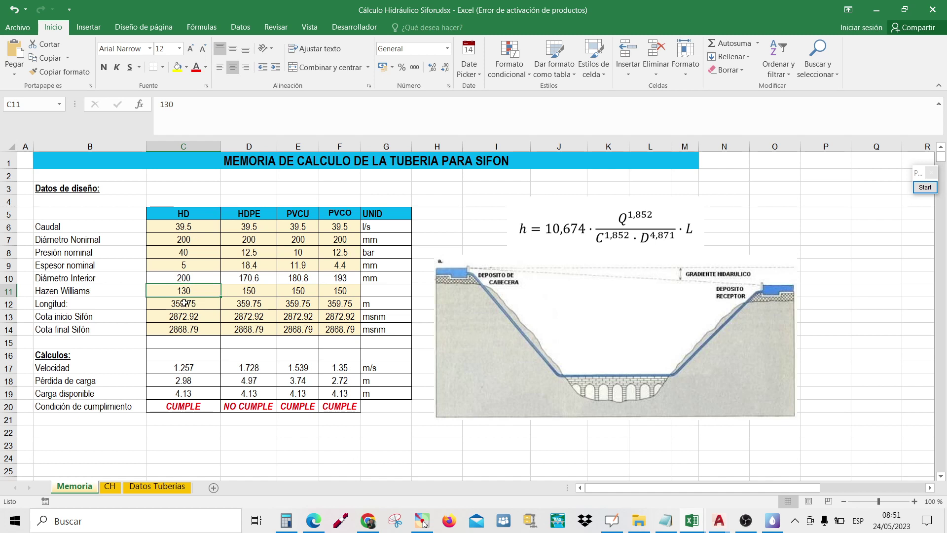
Review the siphon length and the start and end elevations across the four pipe materials
left_click(183, 303)
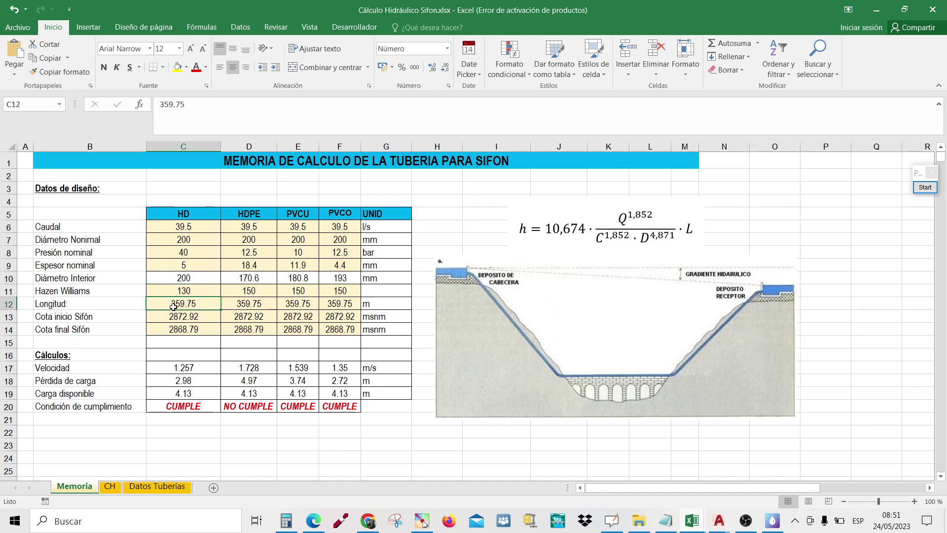
left_click_drag(184, 304, 336, 304)
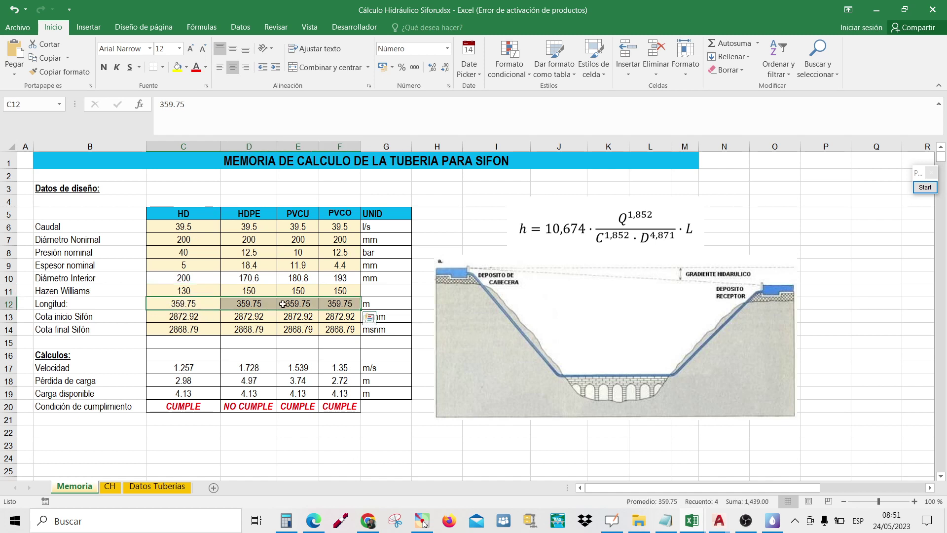
left_click(198, 303)
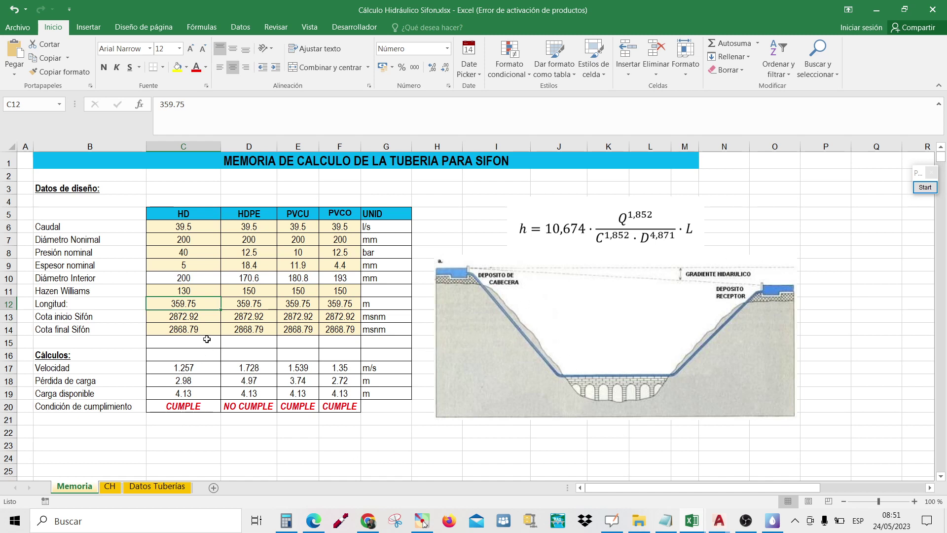
left_click(189, 321)
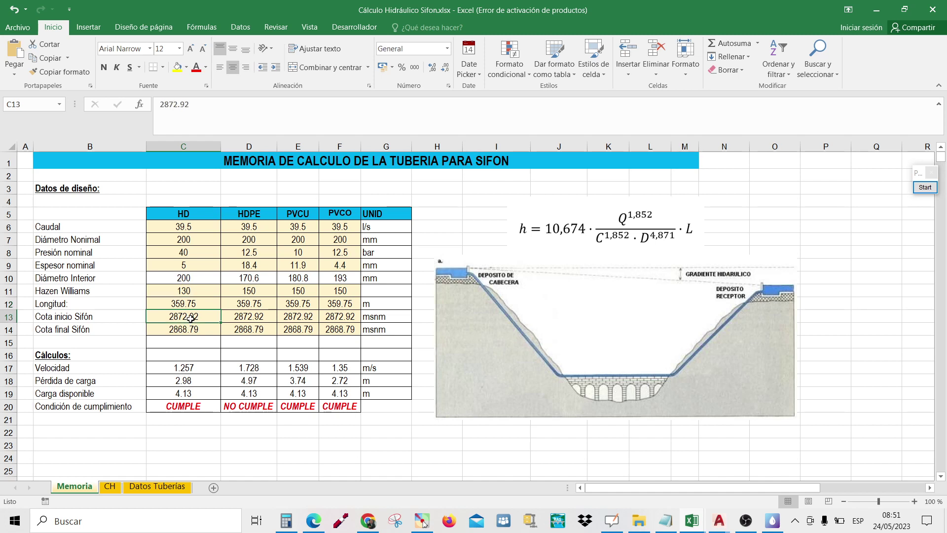
left_click_drag(234, 318, 394, 317)
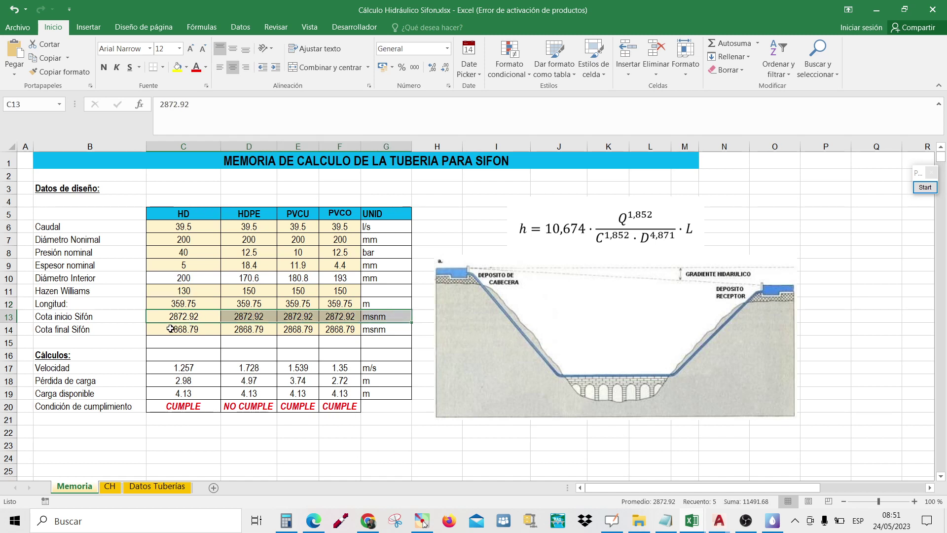
left_click_drag(168, 329, 349, 331)
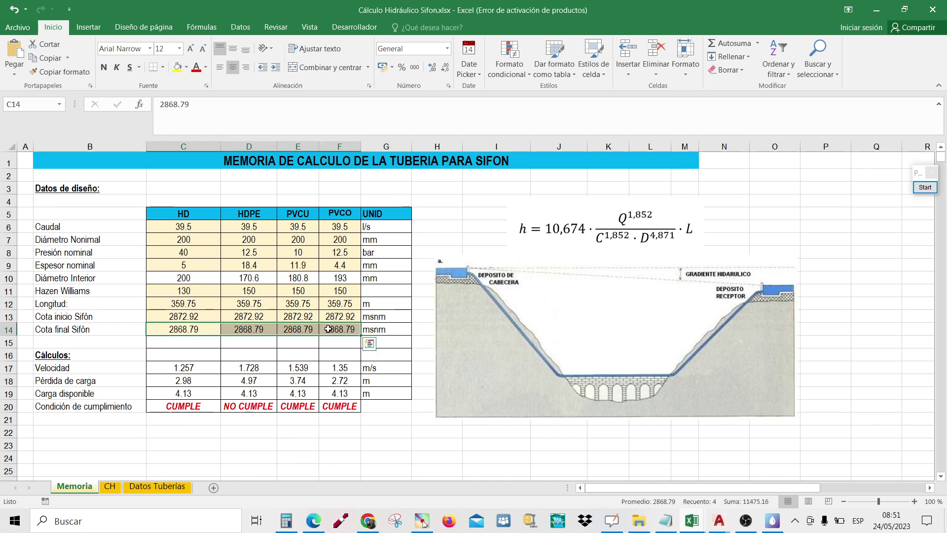
left_click(338, 317)
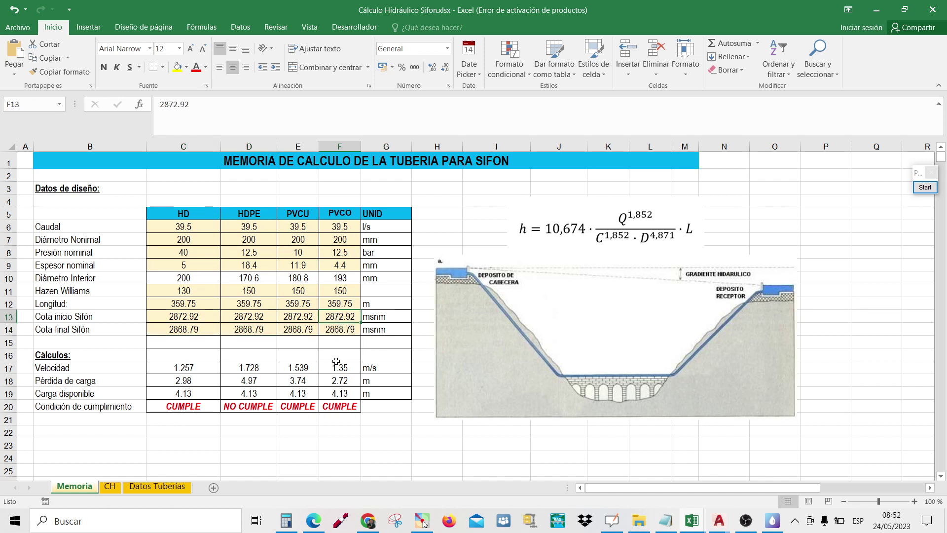
Examine the velocity formulas and results for HD, HDPE, PVCU and PVCO
left_click(188, 369)
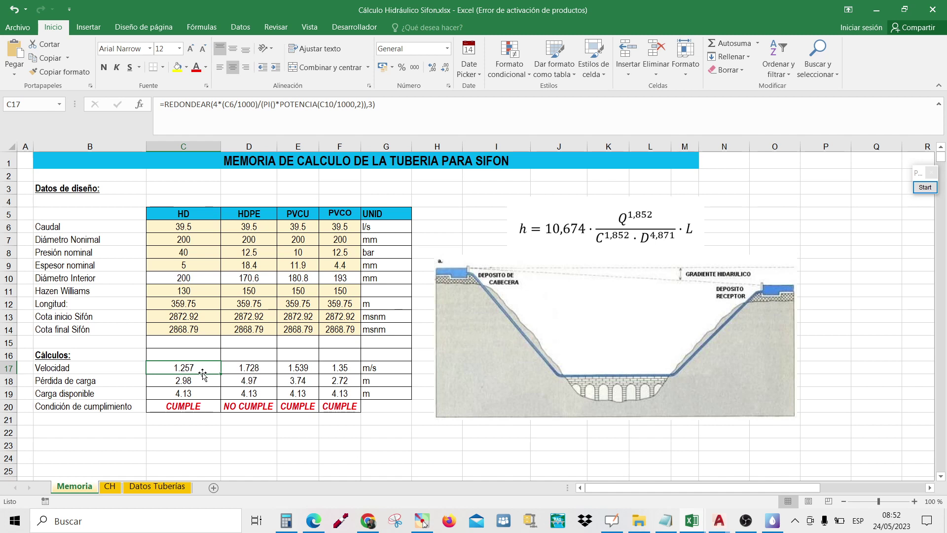
left_click(254, 367)
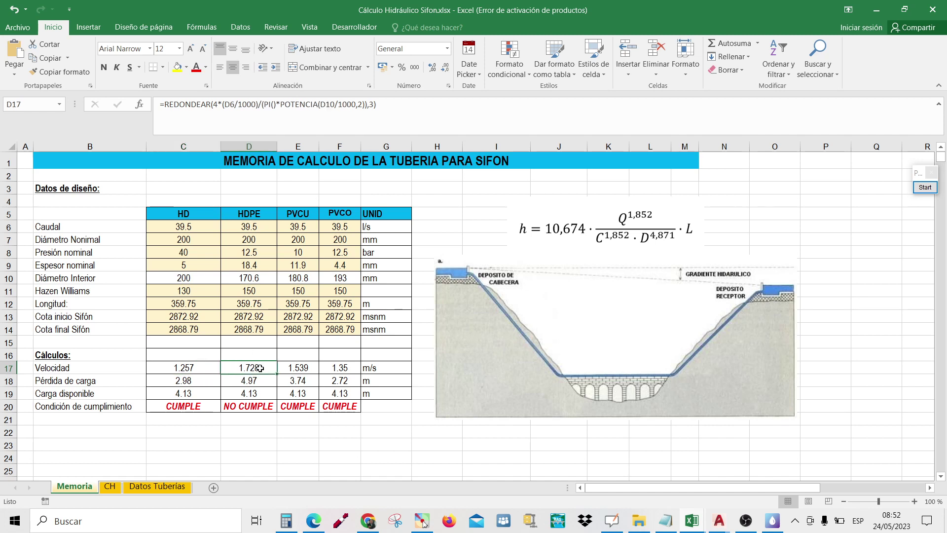
key("Right")
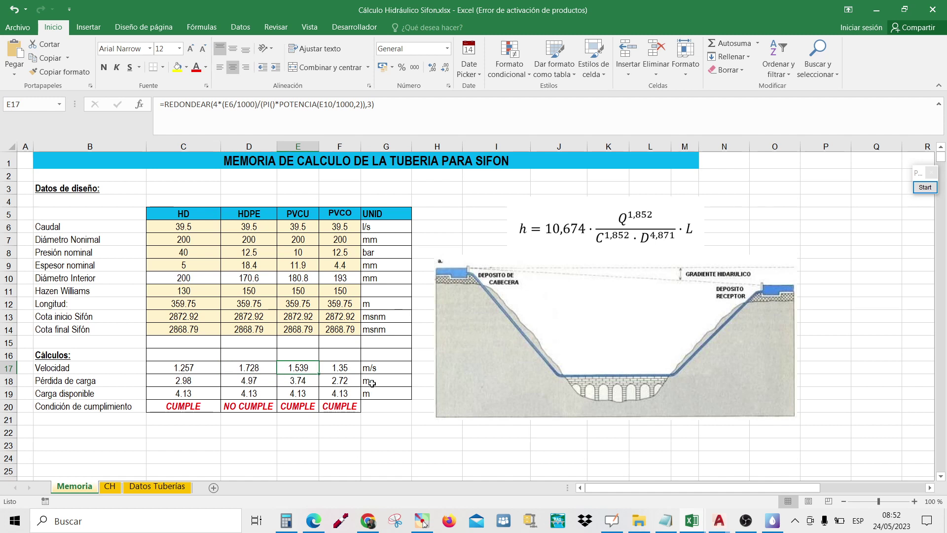
left_click(342, 366)
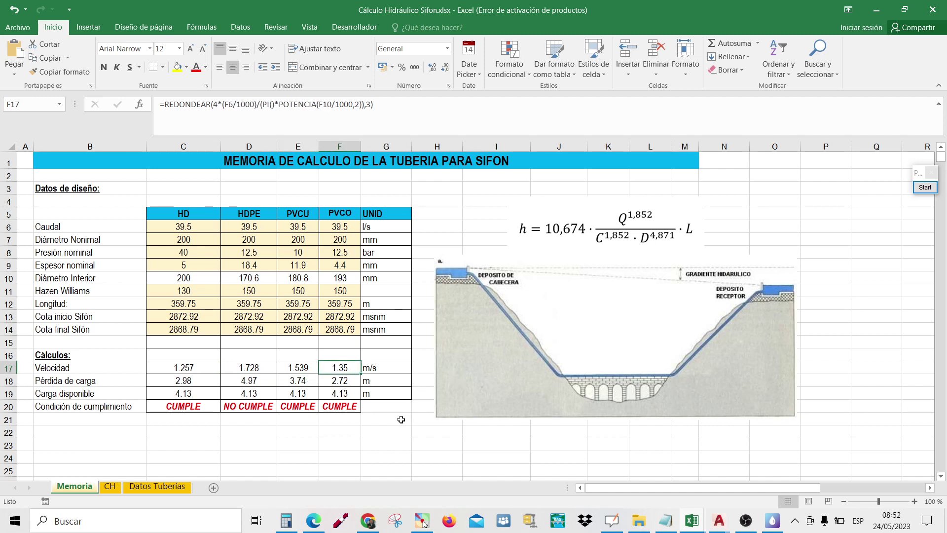
left_click_drag(203, 372, 343, 369)
left_click(242, 368)
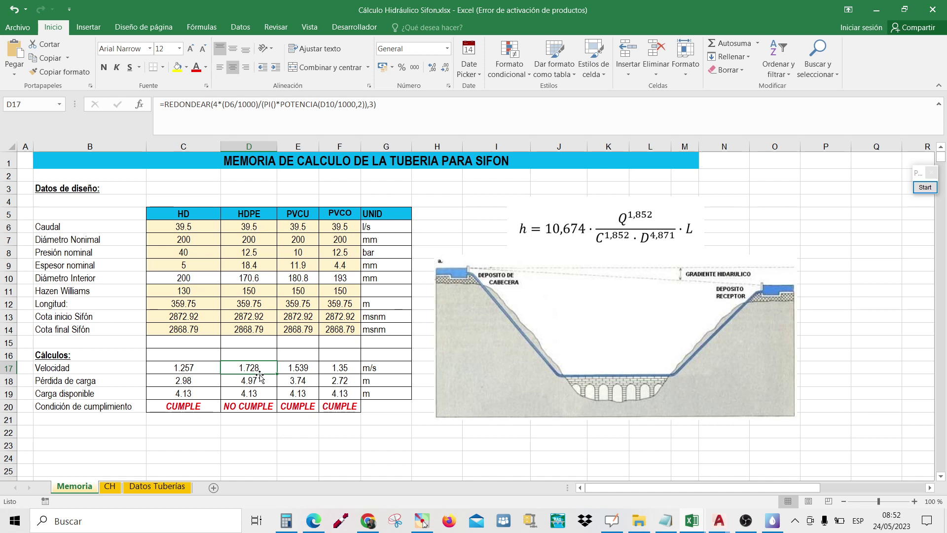
Check the HD head loss formula against the equation image beside the table
left_click(193, 378)
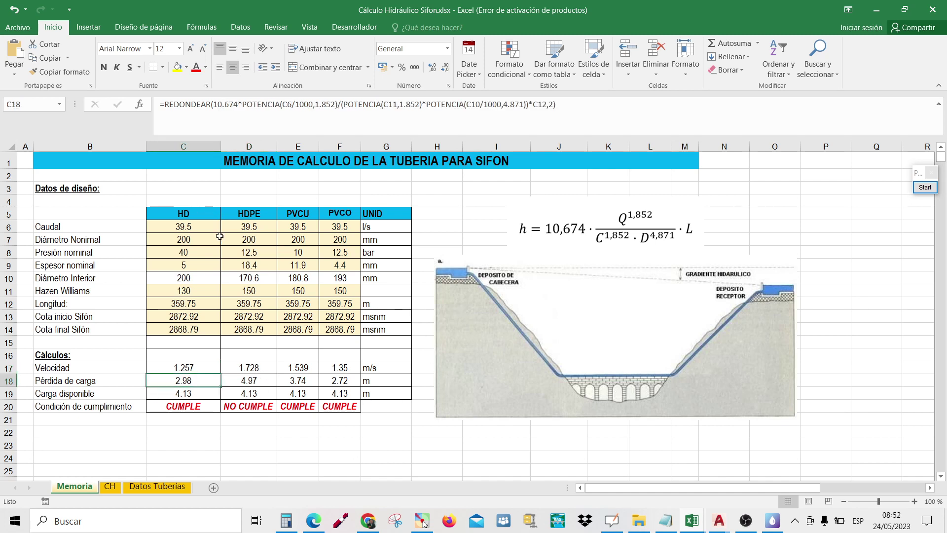
left_click(636, 217)
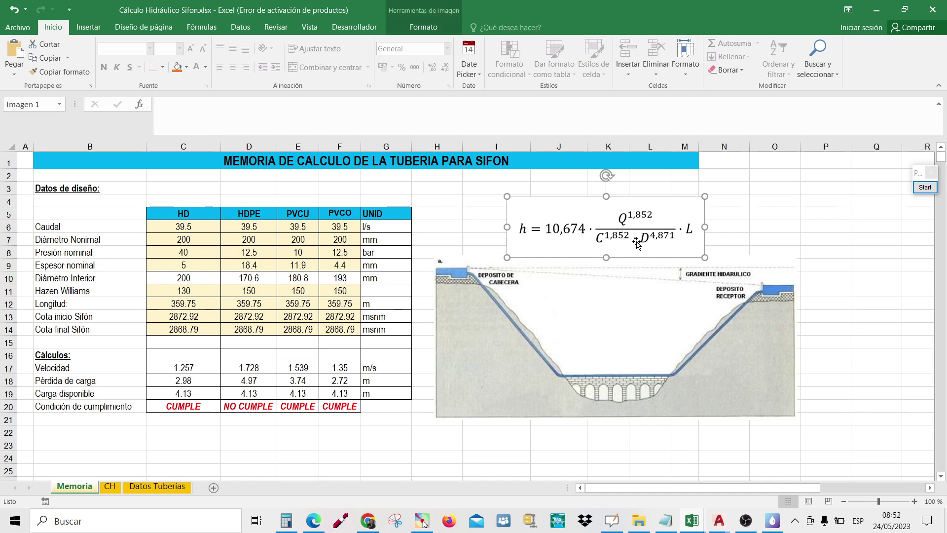
left_click(752, 231)
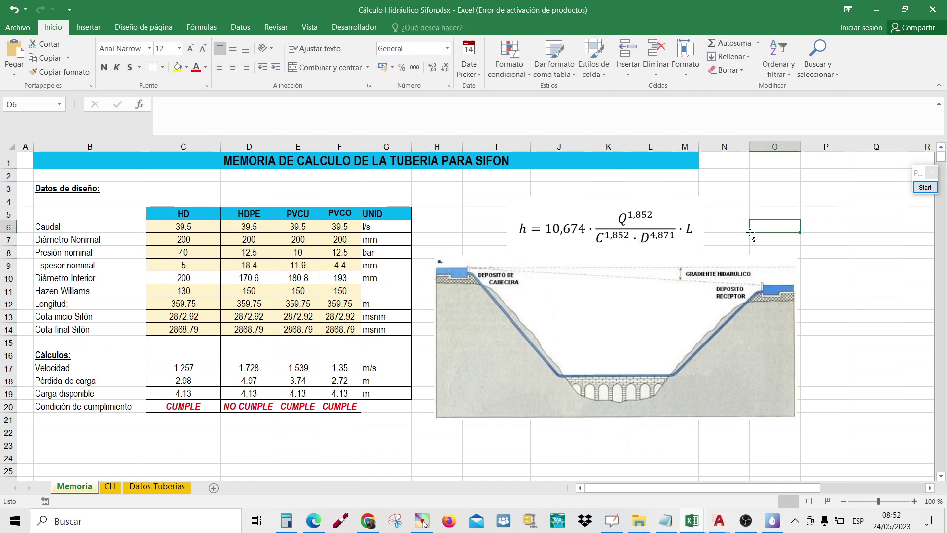
Turn on screen annotation and handwrite "H-W DN ≥ 50mm" in red above the siphon diagram, underlining it
left_click(926, 188)
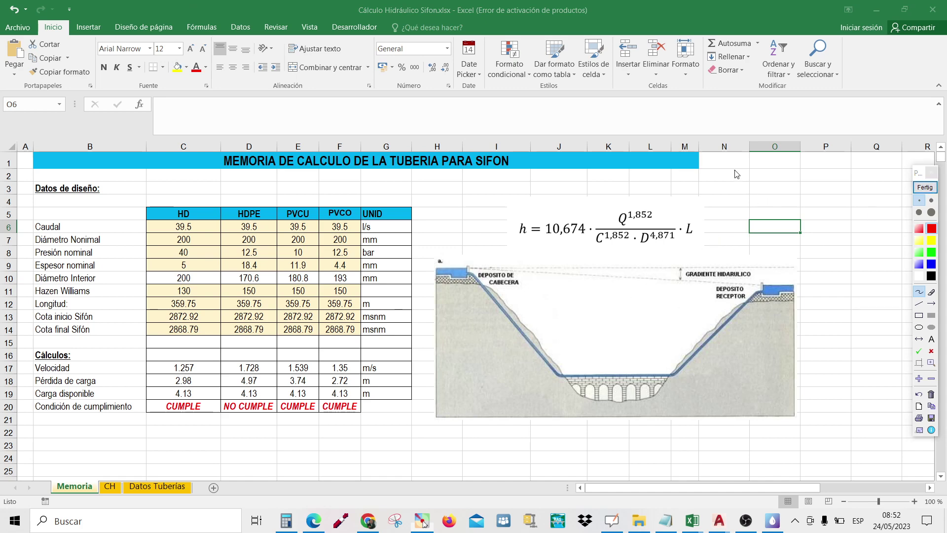
mouse_move(736, 171)
left_mouse_down()
mouse_move(736, 189)
mouse_move(783, 171)
mouse_move(815, 189)
mouse_move(797, 188)
mouse_move(866, 185)
mouse_move(859, 193)
mouse_move(875, 180)
left_mouse_up()
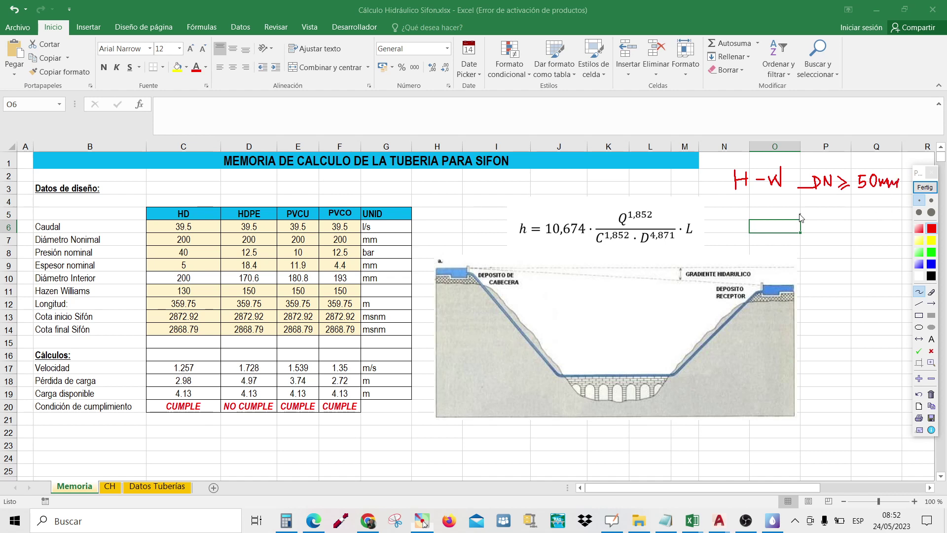
left_click_drag(750, 201, 877, 199)
Handwrite "DN<50mm" with a downward arrow to "D-W" and an underlined "F-W" beside the diagram, and close the annotation
mouse_move(823, 232)
left_mouse_down()
mouse_move(816, 239)
mouse_move(842, 227)
mouse_move(849, 239)
mouse_move(860, 234)
left_mouse_up()
mouse_move(872, 228)
left_mouse_down()
mouse_move(868, 237)
mouse_move(898, 229)
mouse_move(823, 294)
mouse_move(865, 294)
mouse_move(871, 278)
left_mouse_up()
mouse_move(836, 308)
left_mouse_down()
mouse_move(836, 332)
mouse_move(846, 307)
mouse_move(844, 319)
mouse_move(862, 323)
left_mouse_up()
mouse_move(864, 315)
left_mouse_down()
mouse_move(869, 332)
mouse_move(880, 309)
left_mouse_up()
left_click_drag(848, 338, 872, 339)
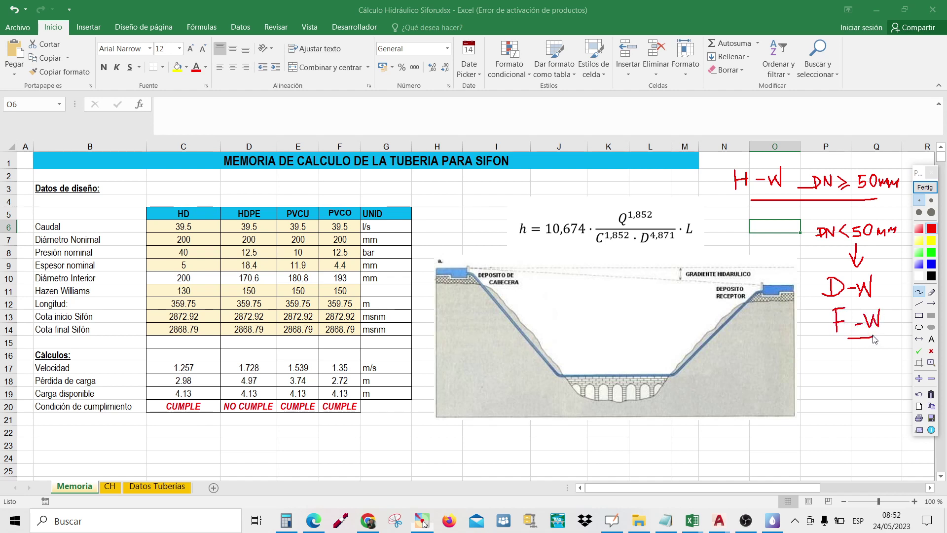
left_click(925, 187)
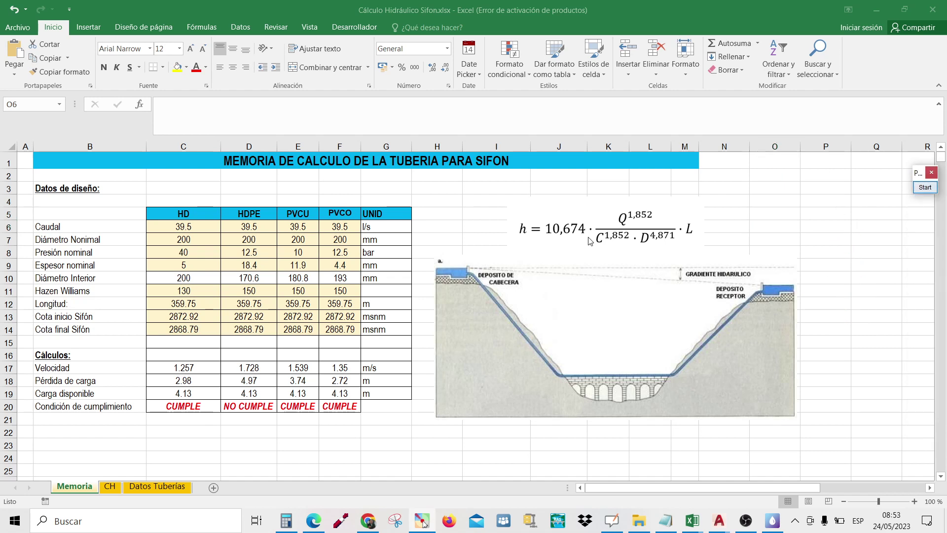
Revisit the head loss equation image and examine the head loss formulas for each of the four pipe materials
left_click(558, 236)
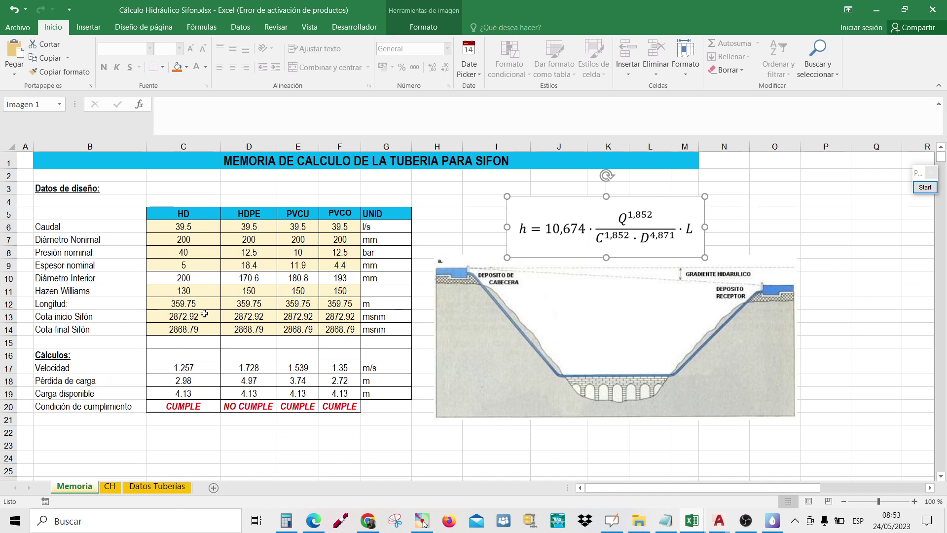
left_click(789, 228)
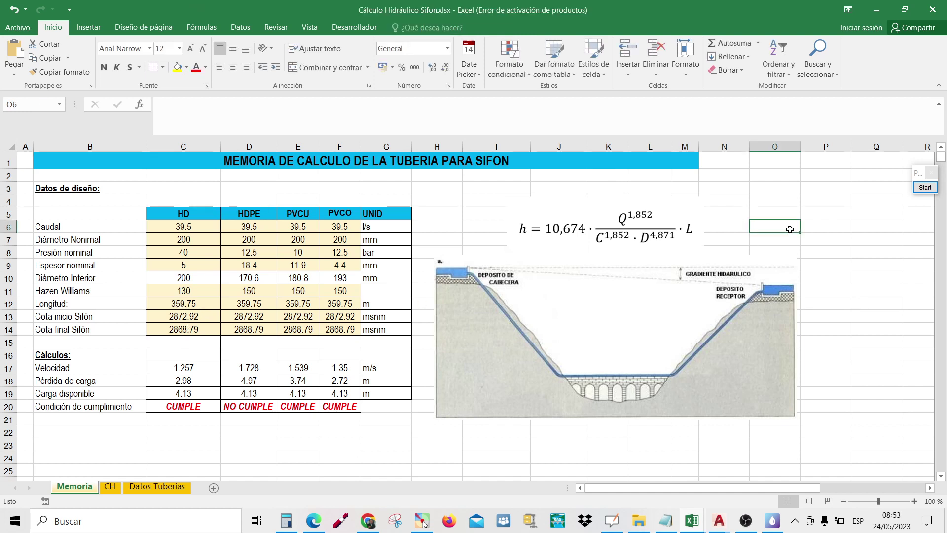
left_click(185, 382)
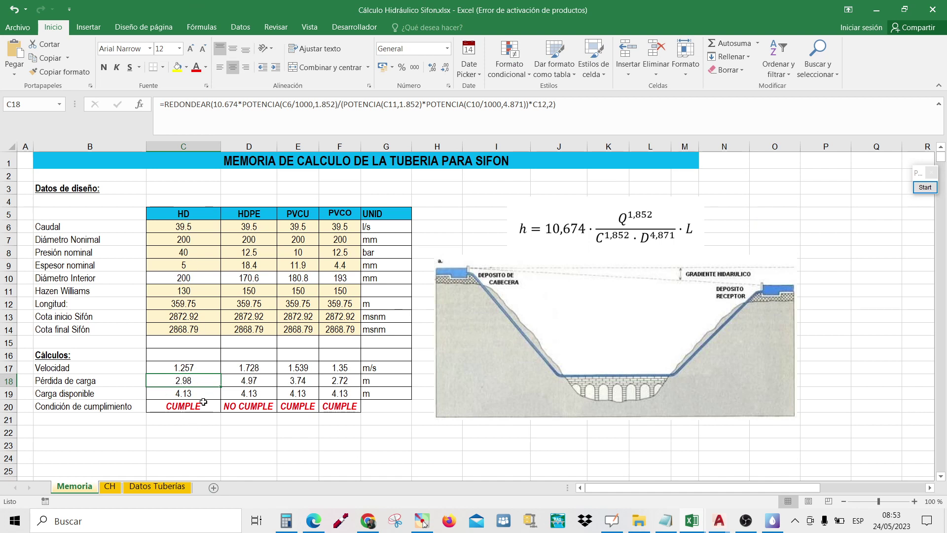
left_click(264, 381)
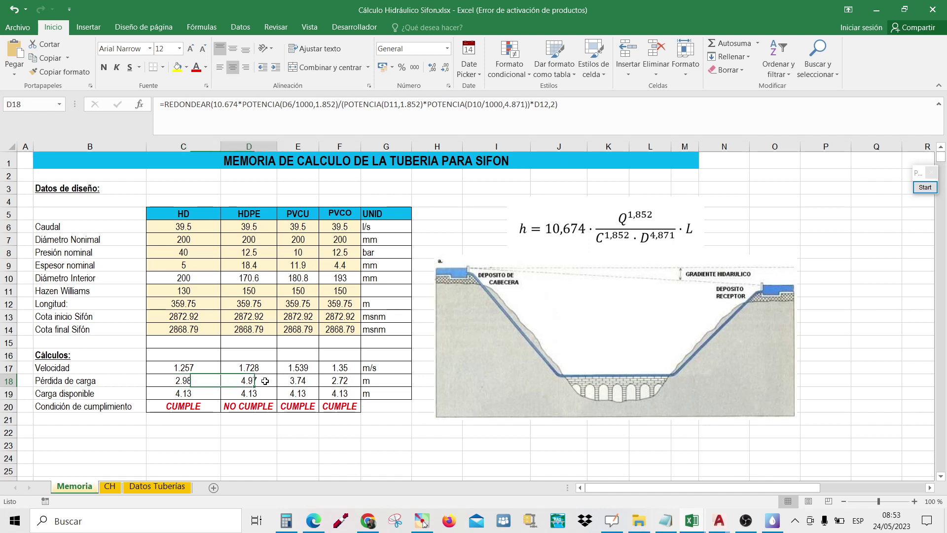
left_click(315, 380)
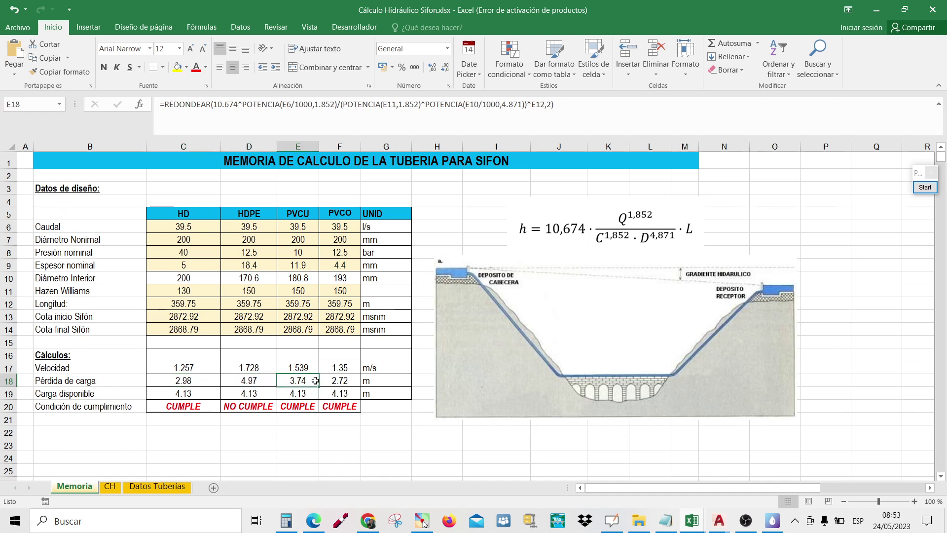
left_click(355, 382)
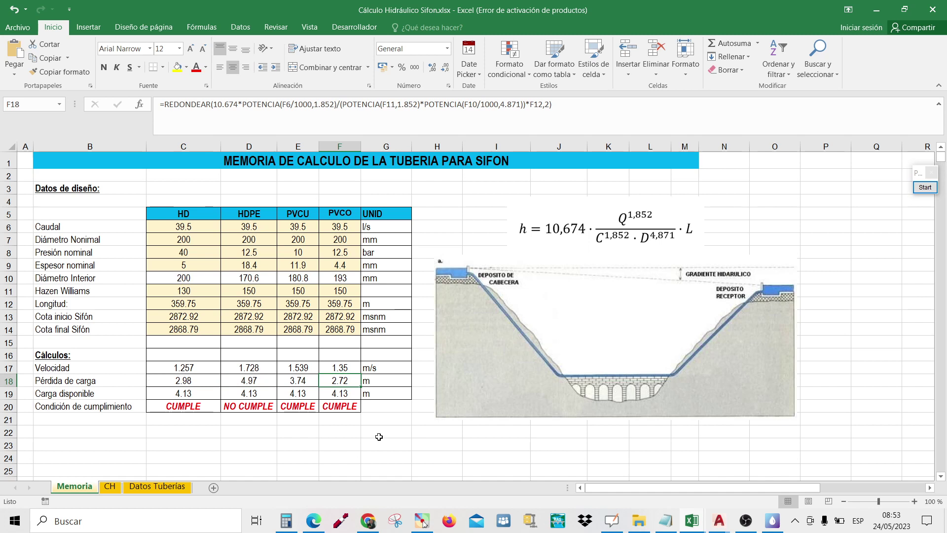
Check how the available head for HD and HDPE is derived from the siphon's start and end elevations
left_click(183, 393)
left_click_drag(181, 314, 182, 329)
left_click(175, 394)
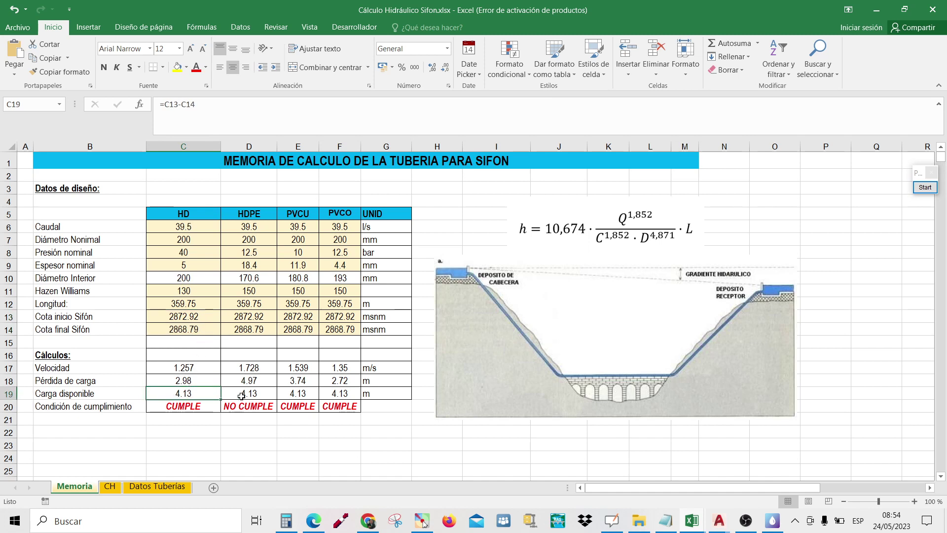
left_click(261, 395)
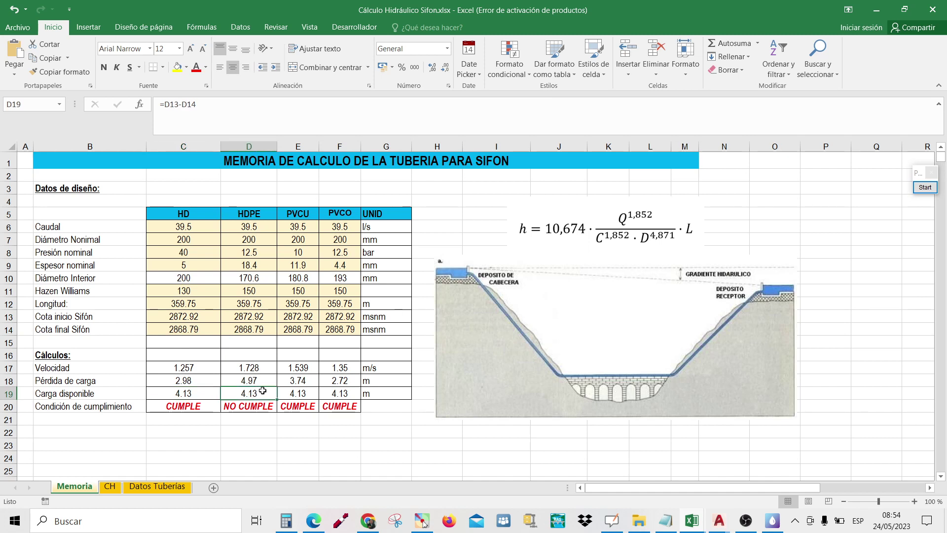
Compare the head loss with the available head for the HDPE and PVCO pipes
left_click(259, 380)
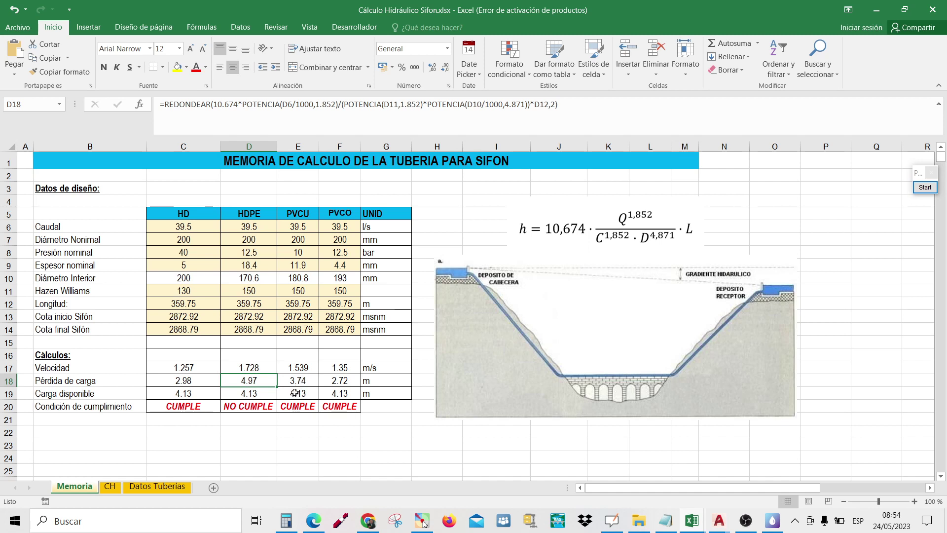
left_click(341, 381)
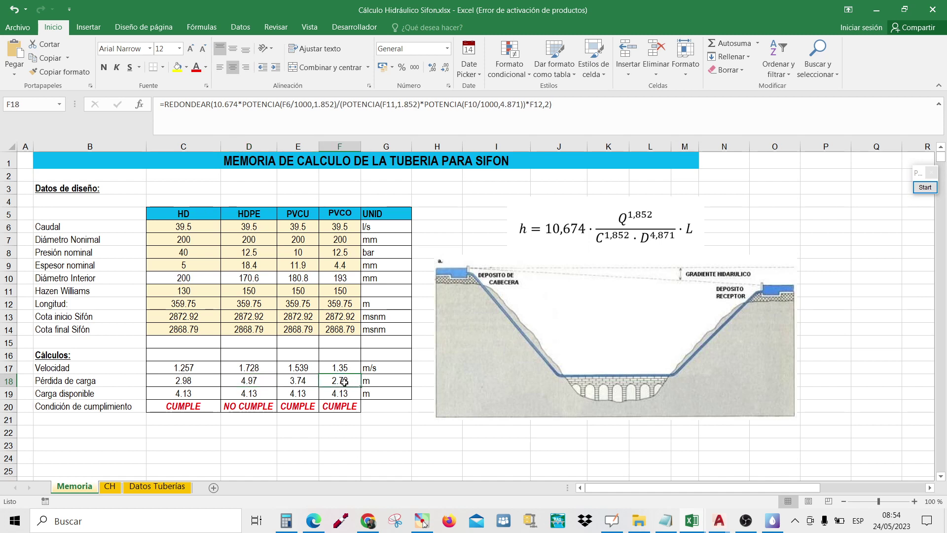
left_click(339, 392)
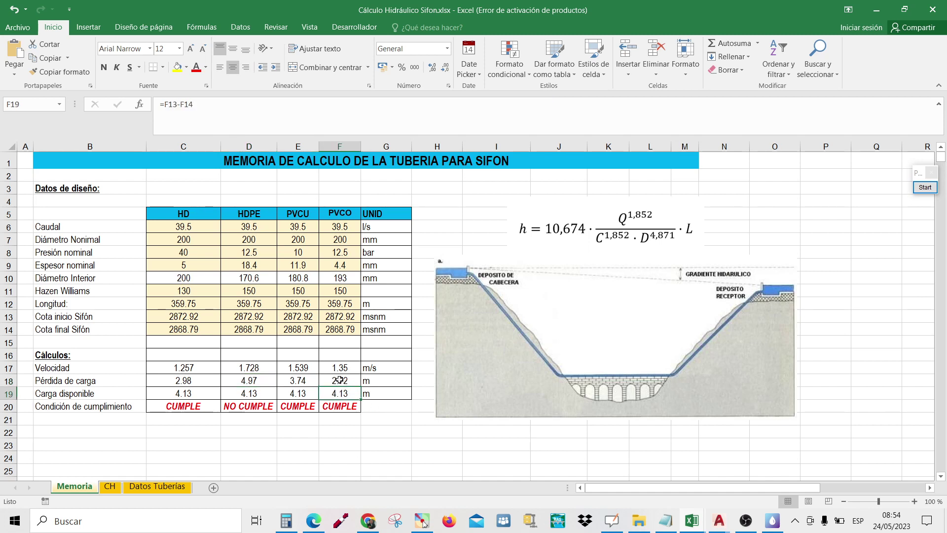
left_click(347, 381)
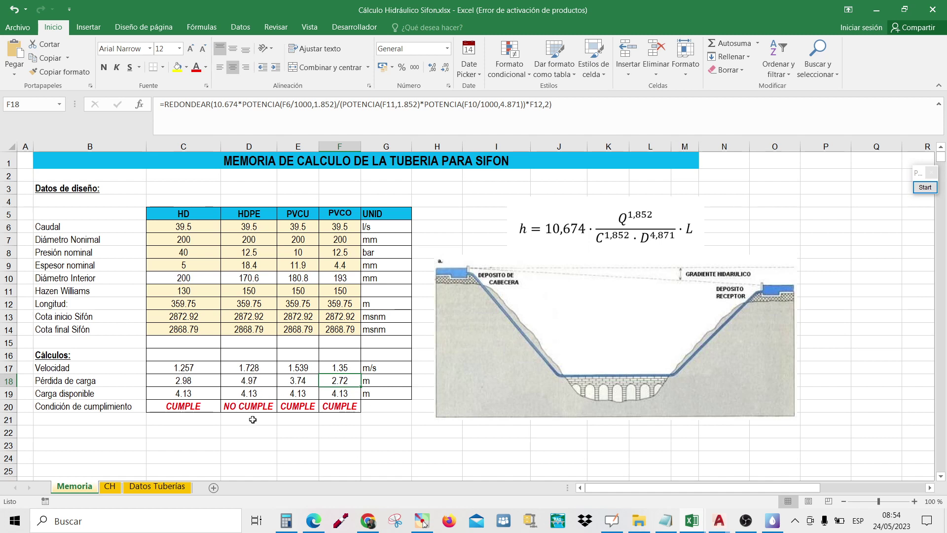
Set the nominal diameter of the HDPE pipe to 250 mm
left_click(257, 240)
left_click(283, 240)
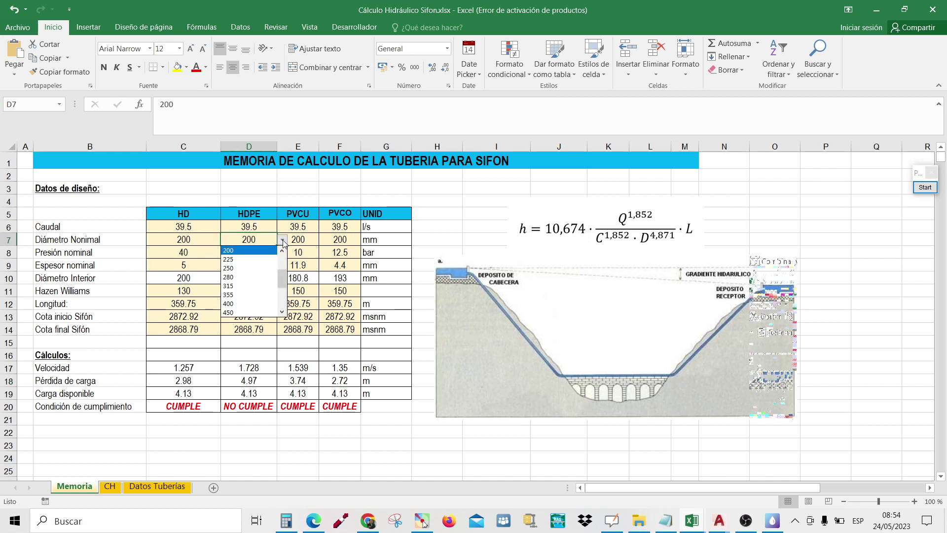
left_click(249, 268)
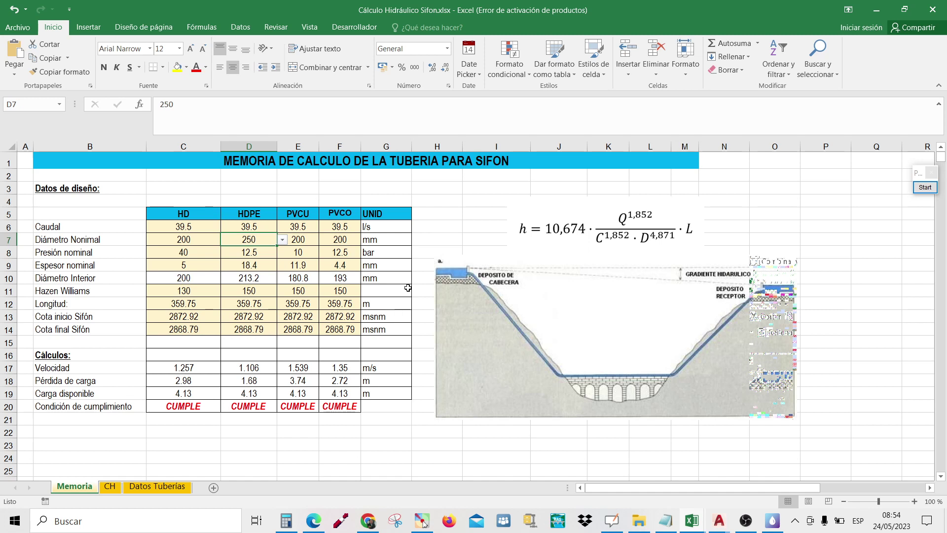
left_click(464, 216)
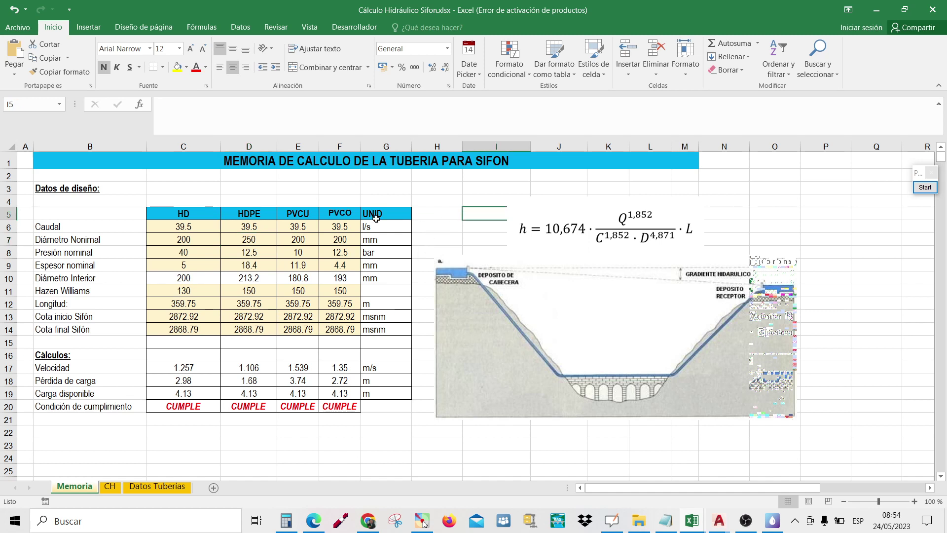
left_click(250, 243)
left_click(315, 186)
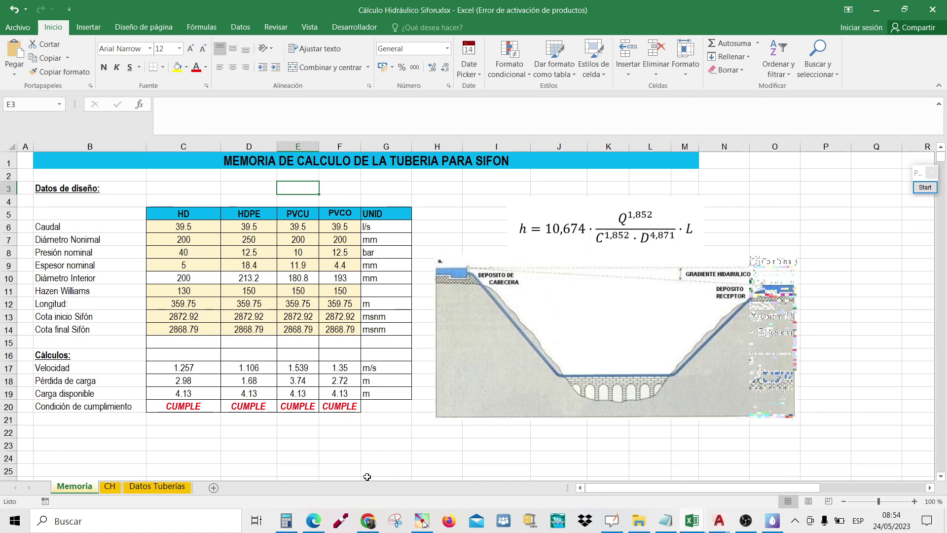
left_click(784, 310)
left_click(855, 303)
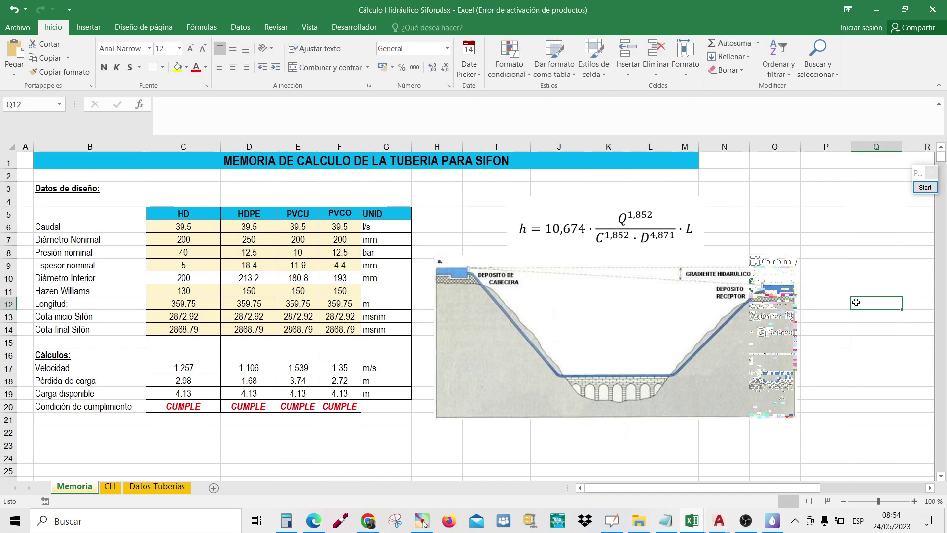
Open the CH sheet and find the siphon's starting station at the Estructura de Entrada in the AutoCAD drawing SIFON INVERTIDO.dxf
left_click(110, 487)
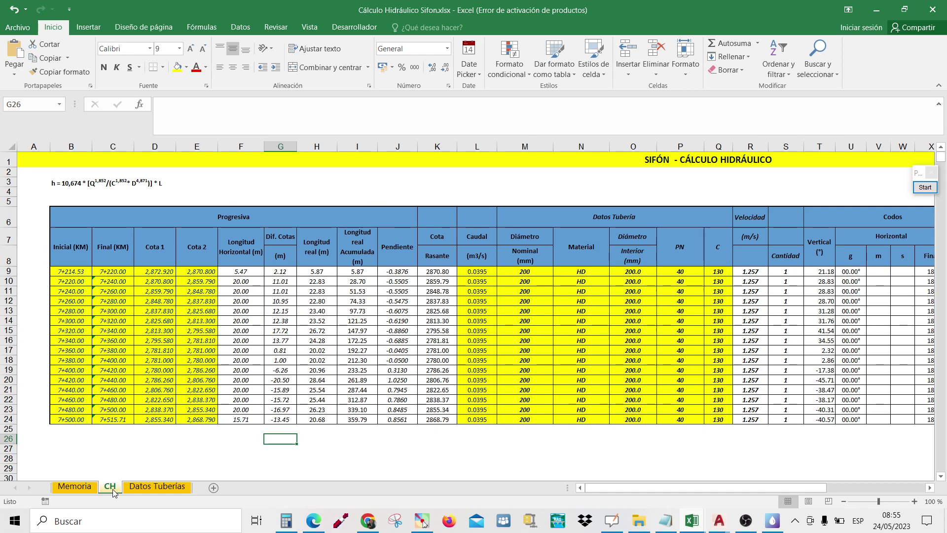
mouse_move(677, 489)
left_mouse_down()
mouse_move(780, 489)
mouse_move(674, 491)
left_mouse_up()
left_click(719, 519)
left_click(765, 483)
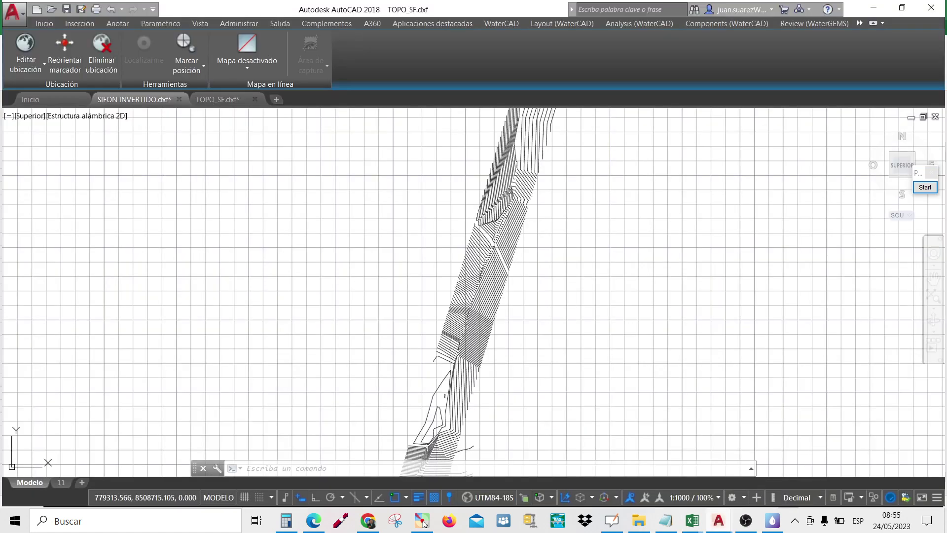
left_click(148, 100)
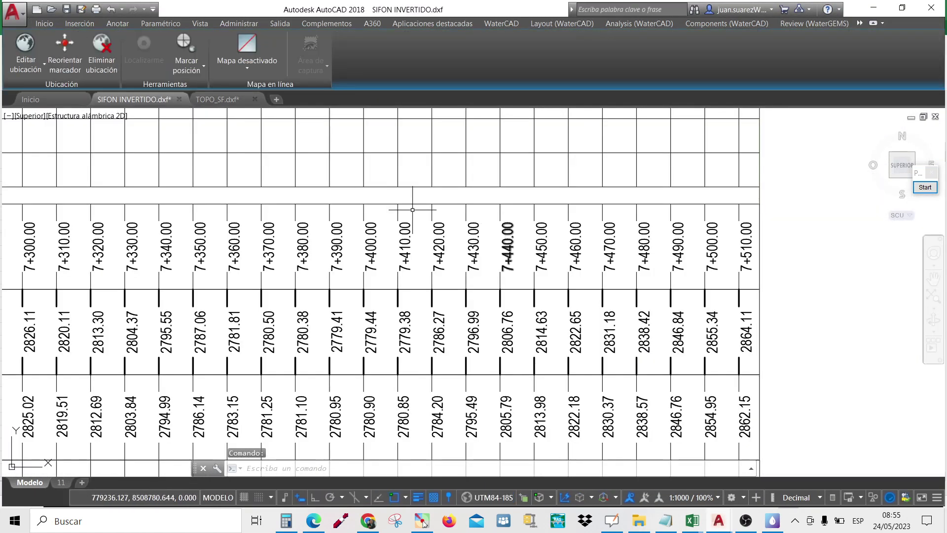
scroll(542, 326, "down", 10)
scroll(482, 275, "down", 2)
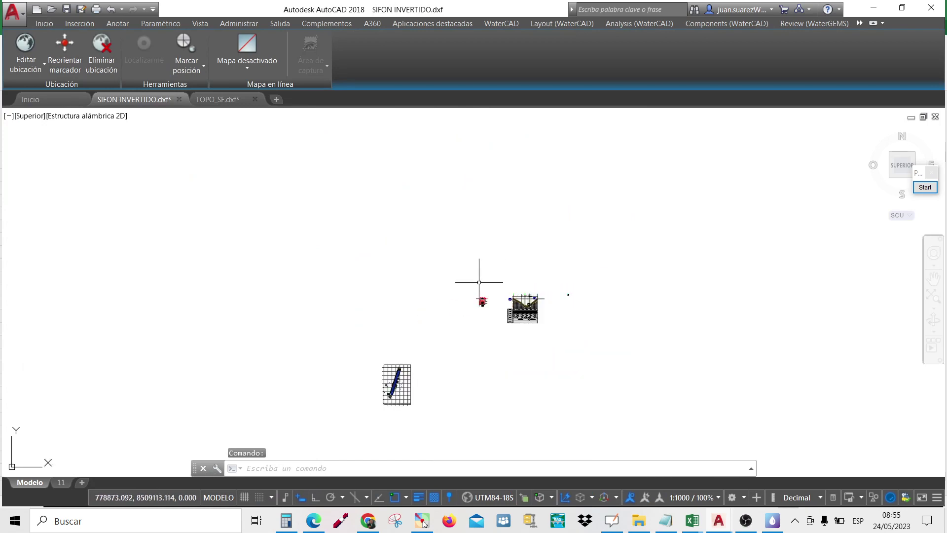
scroll(422, 302, "up", 6)
scroll(318, 280, "up", 8)
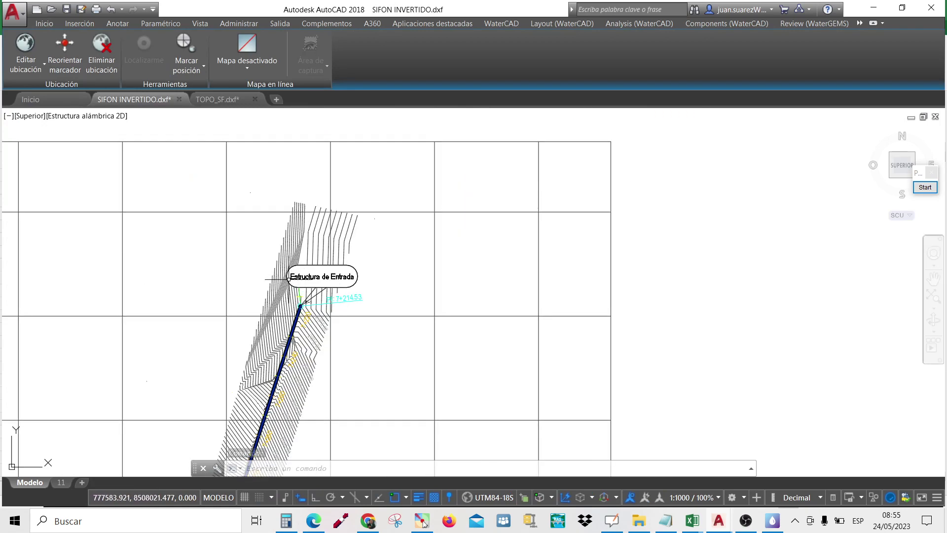
scroll(417, 240, "up", 2)
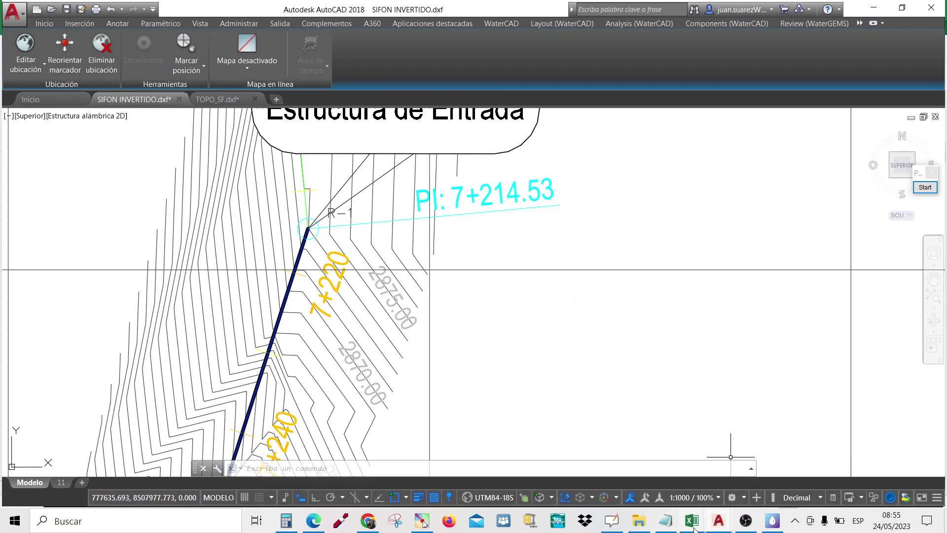
Return to the CH sheet in Excel and examine how the initial and final stations are built for the first four segments and the last one
mouse_move(710, 516)
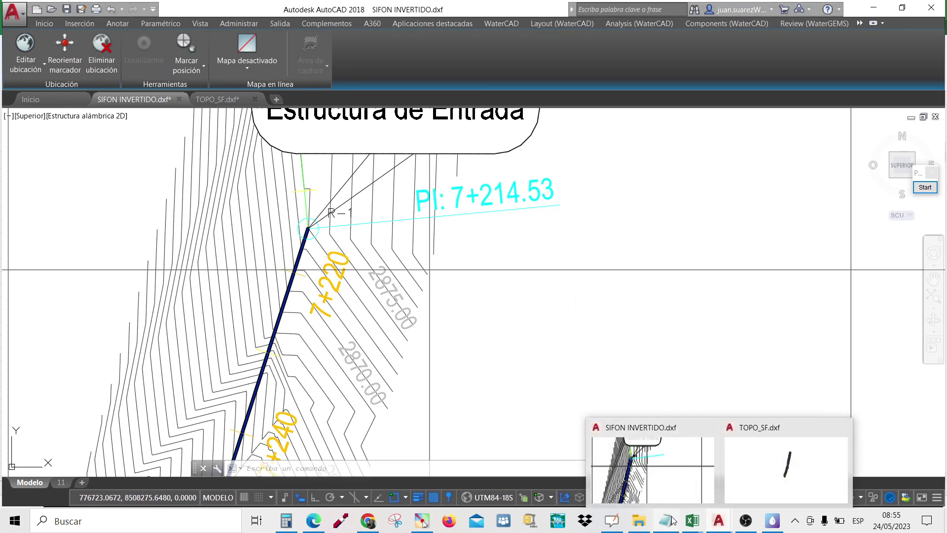
left_click(771, 466)
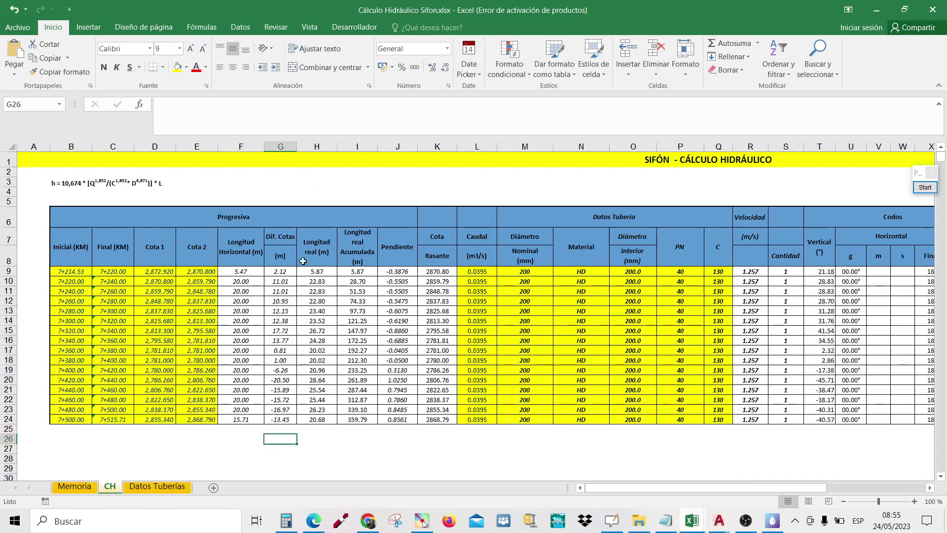
left_click(75, 271)
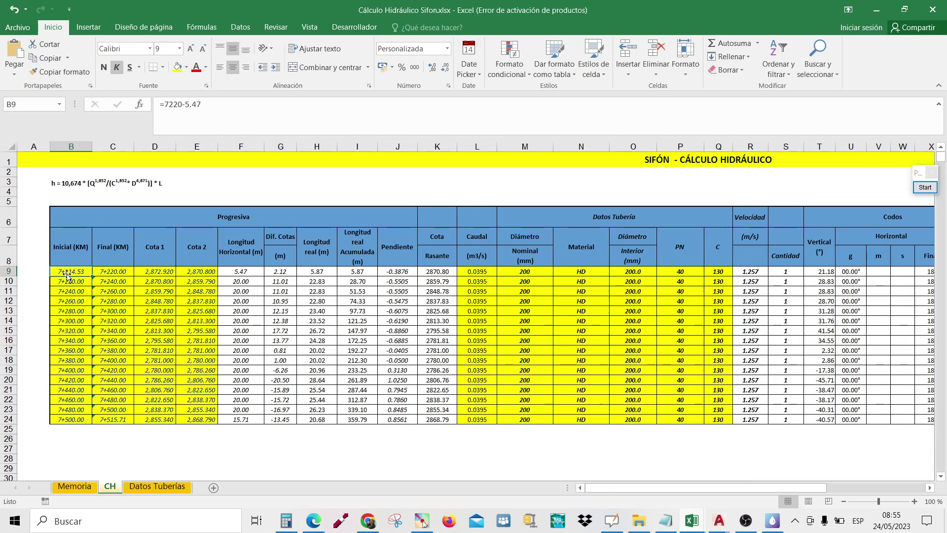
left_click(99, 272)
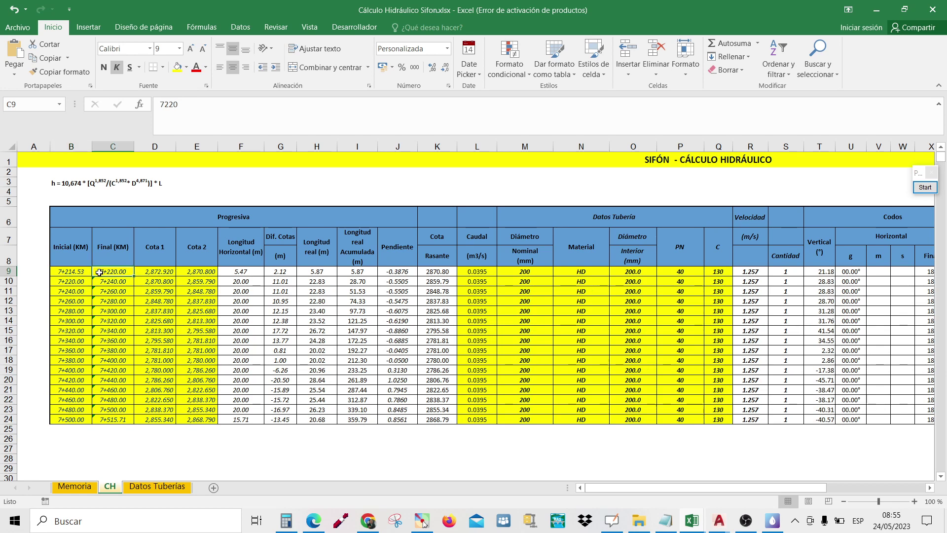
left_click(75, 284)
left_click(96, 283)
left_click(73, 291)
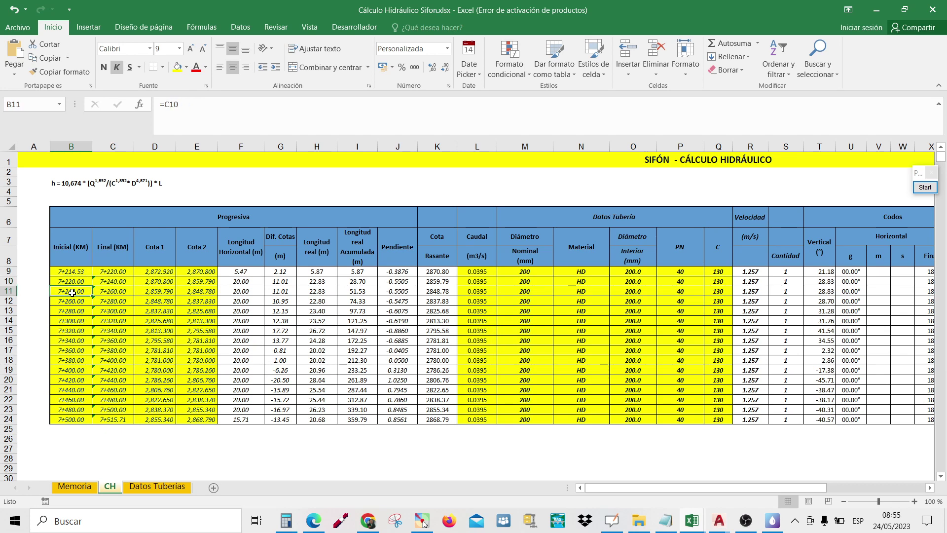
left_click(94, 291)
left_click(64, 302)
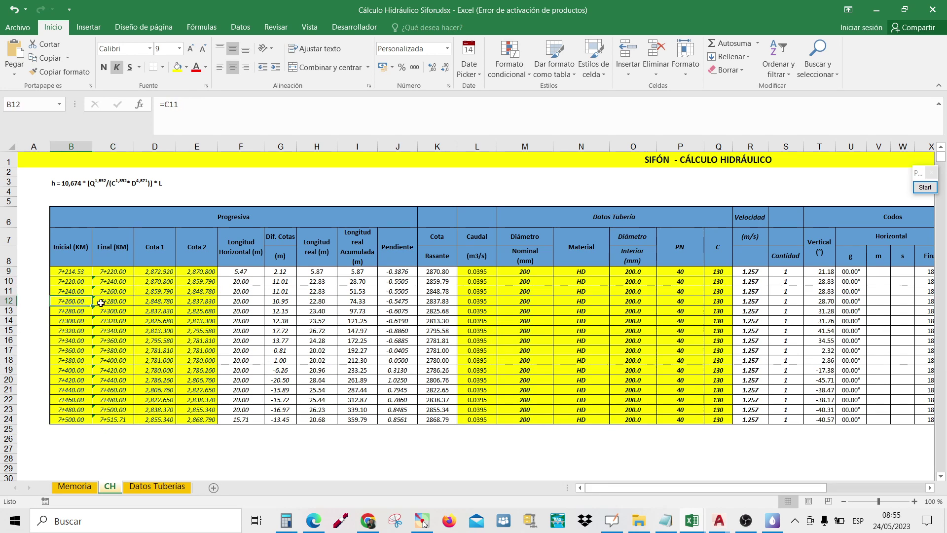
left_click(99, 302)
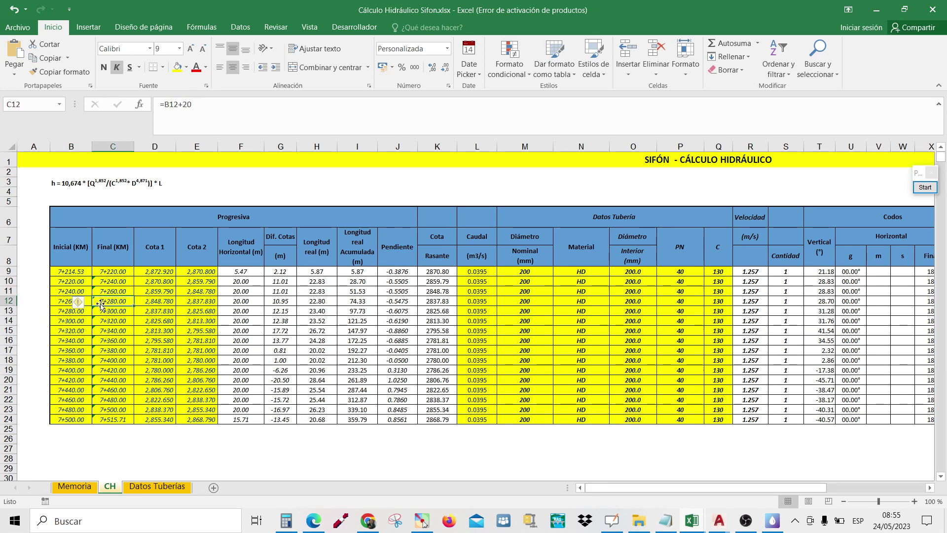
left_click(59, 419)
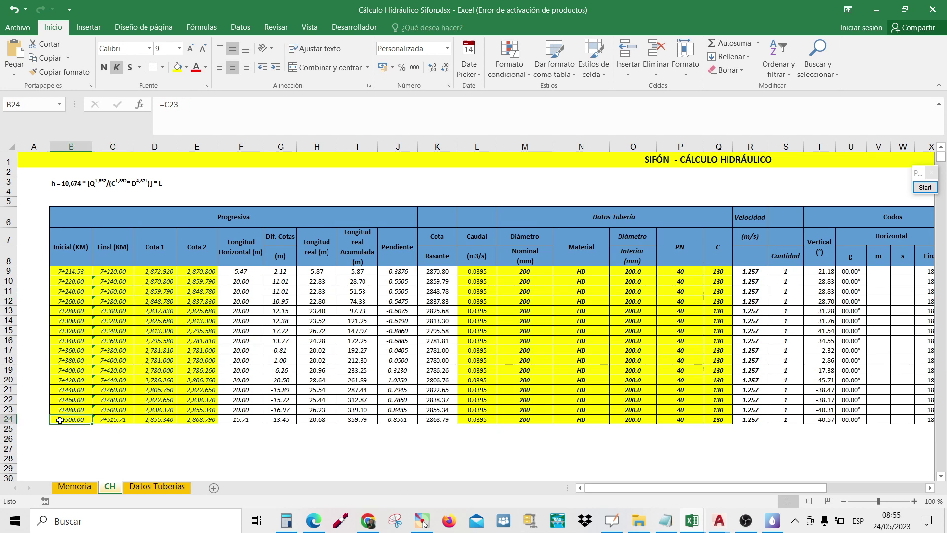
left_click(123, 419)
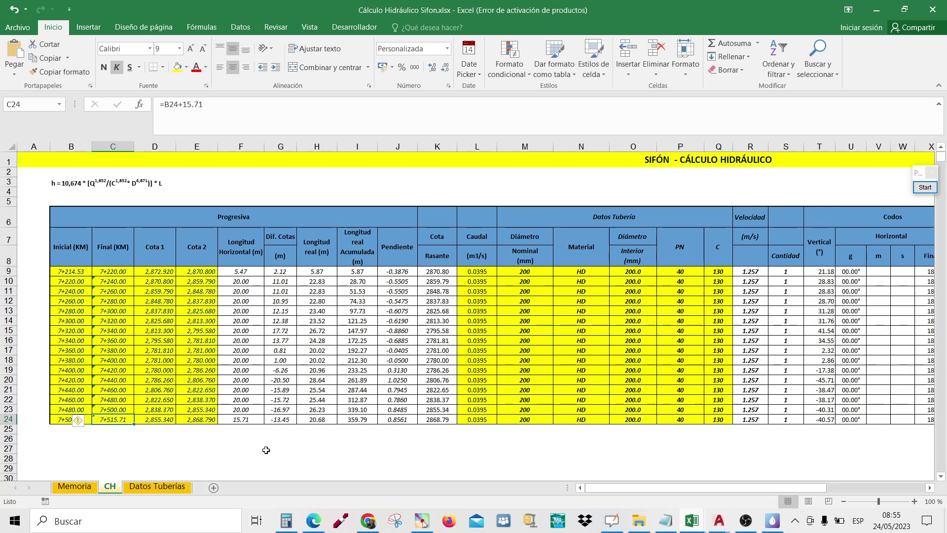
Switch to SIFON INVERTIDO.dxf in AutoCAD and check the siphon's end station at the exit structure in plan
left_click(720, 522)
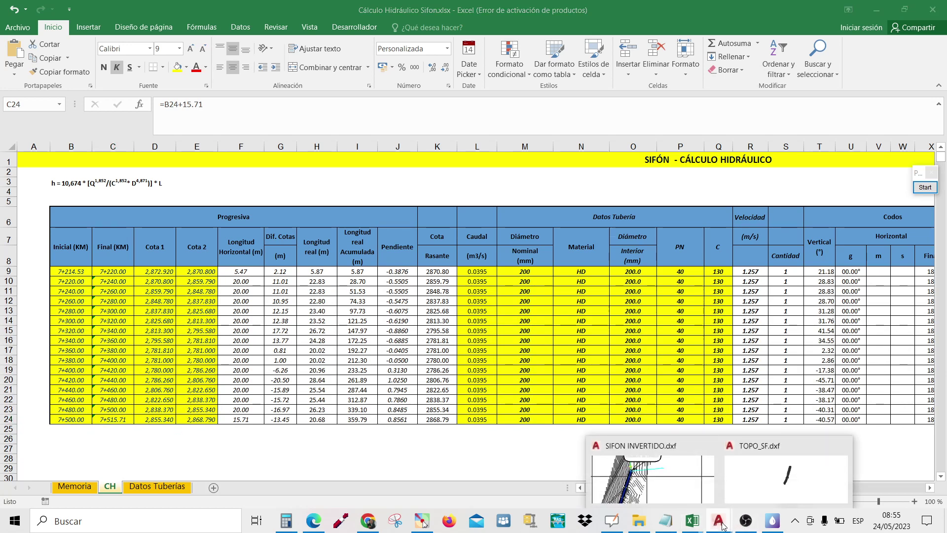
left_click(651, 471)
scroll(358, 227, "down", 5)
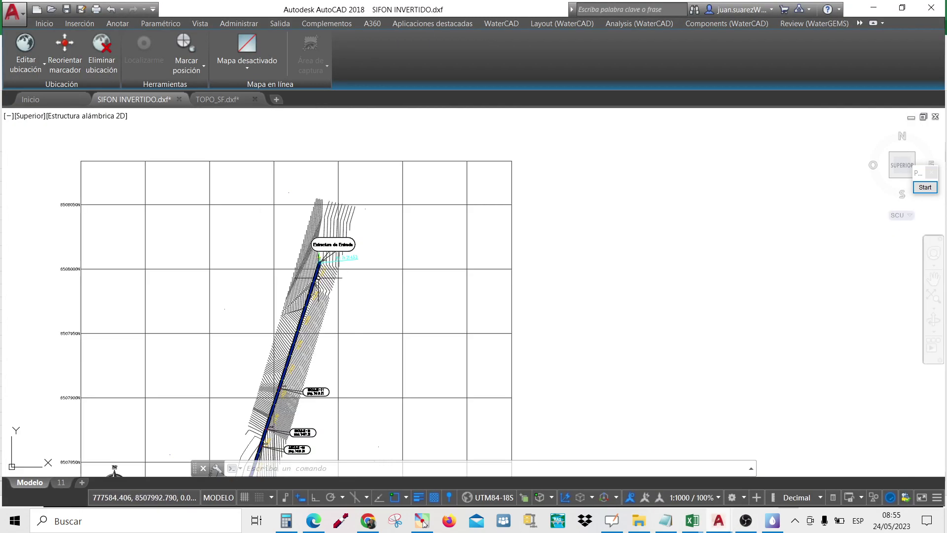
left_click_drag(358, 227, 422, 52)
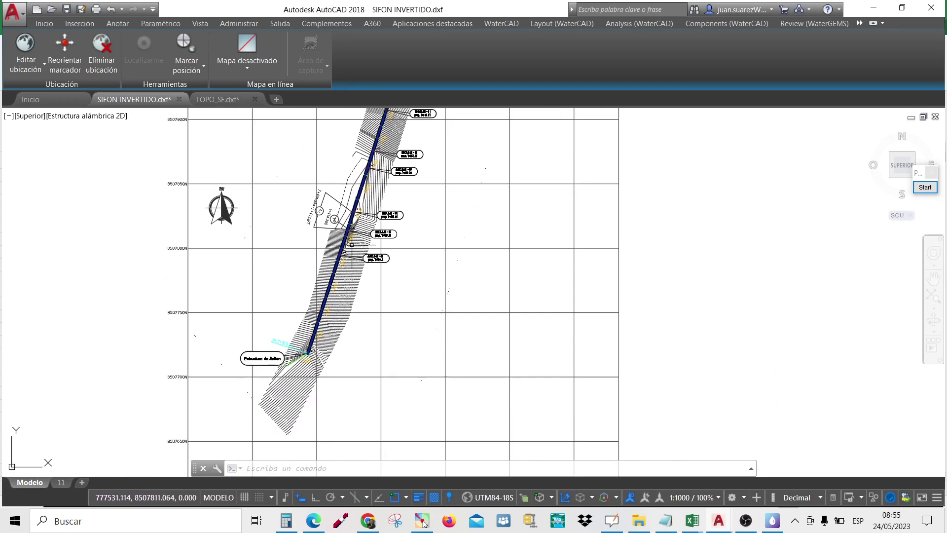
scroll(331, 320, "up", 2)
scroll(291, 397, "up", 6)
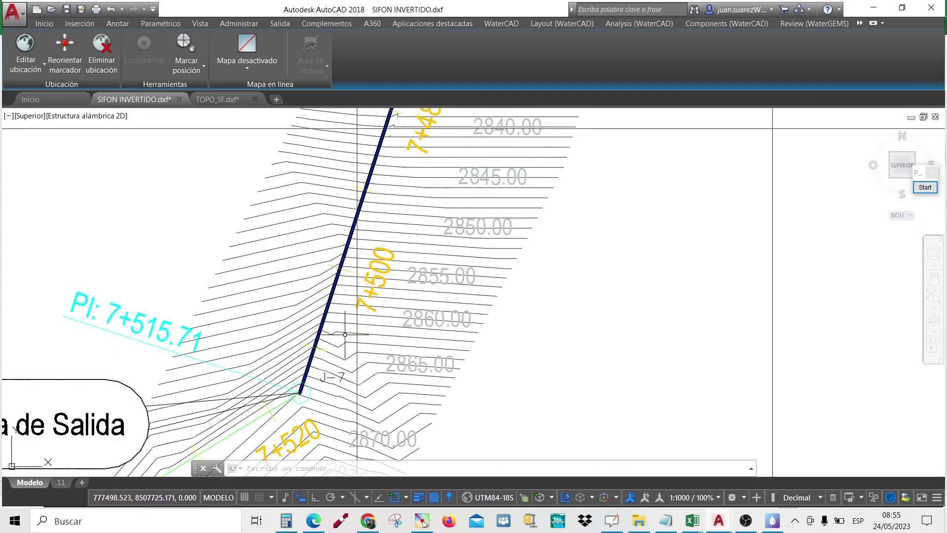
Return to the CH sheet in Excel and review the Cota 1 and Cota 2 elevations against each segment's initial and final stations
mouse_move(692, 520)
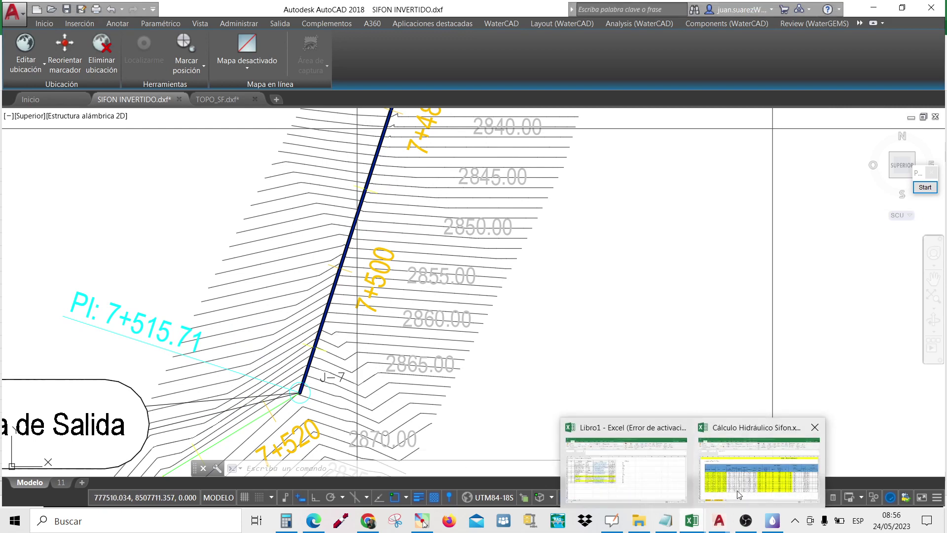
left_click(755, 475)
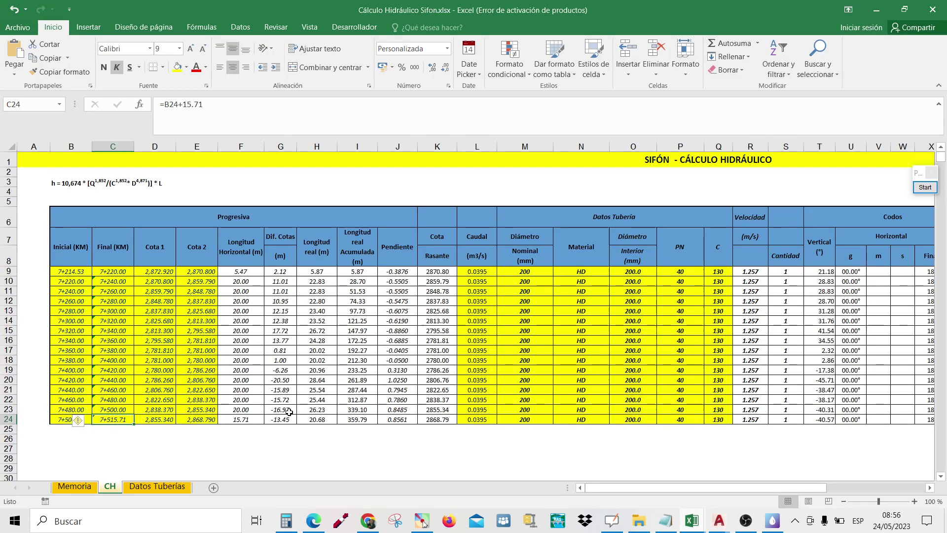
left_click_drag(72, 271, 222, 423)
left_click(156, 273)
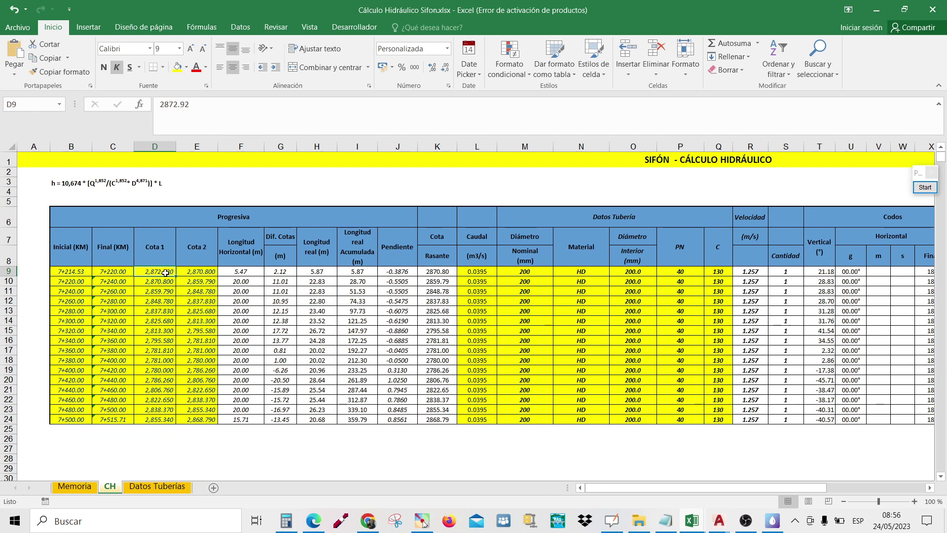
left_click(66, 271)
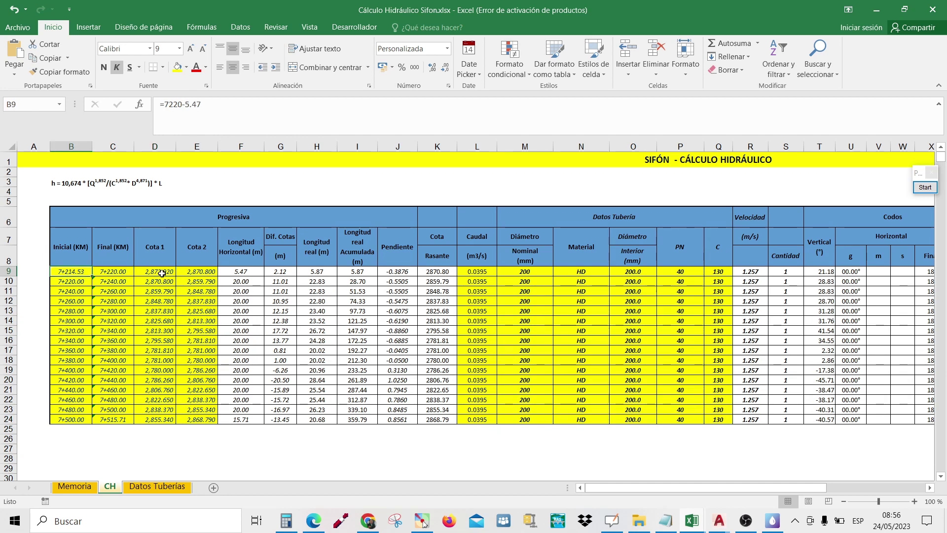
left_click(200, 271)
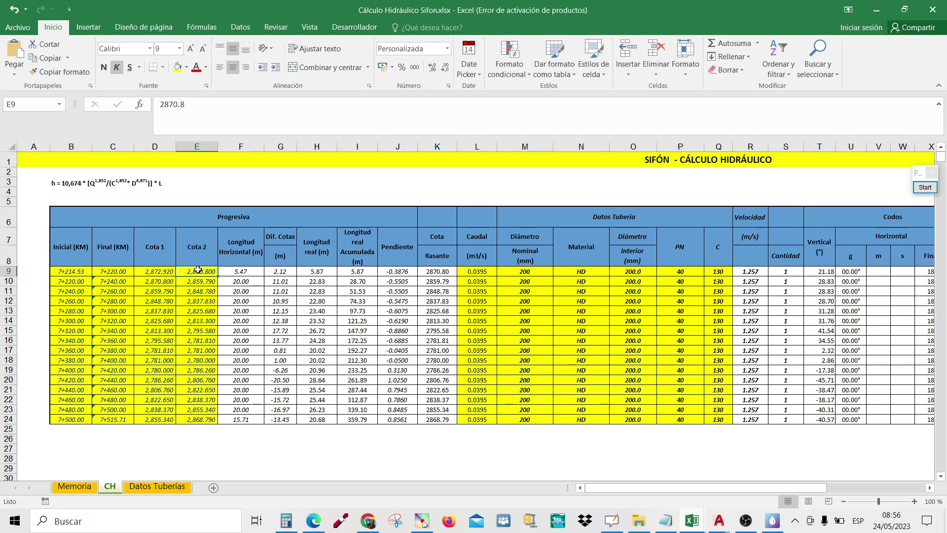
left_click(116, 268)
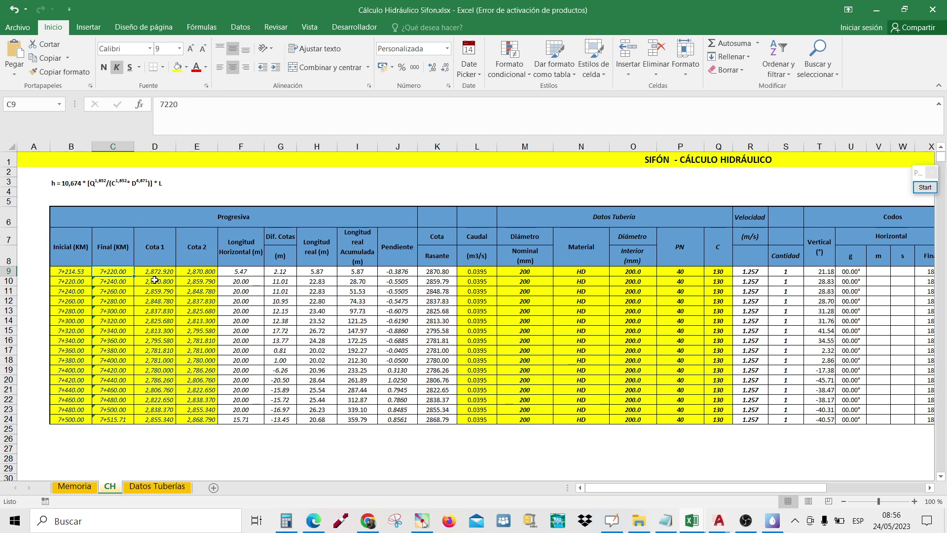
left_click_drag(182, 272, 163, 428)
left_click(187, 331)
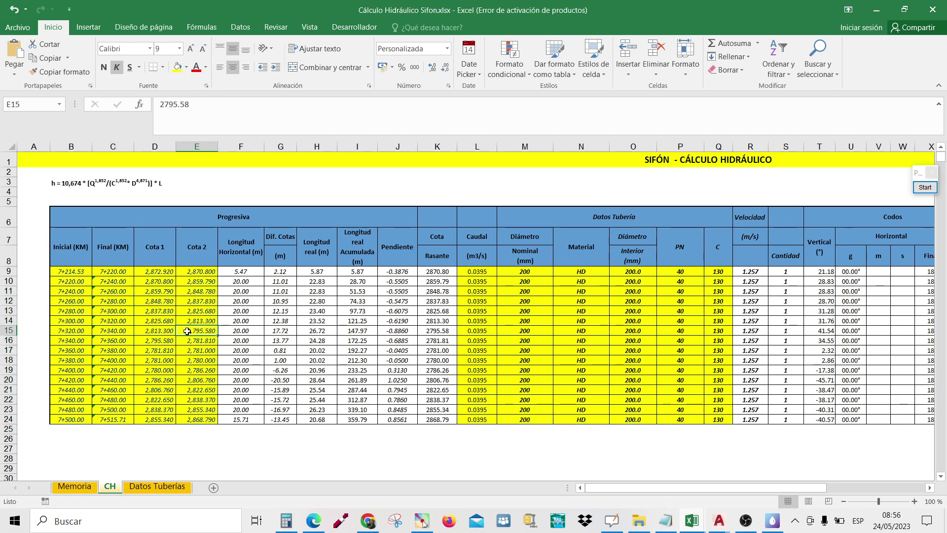
Check how Longitud Horizontal is calculated for the first segment, the intermediate segments and the last one
left_click(246, 272)
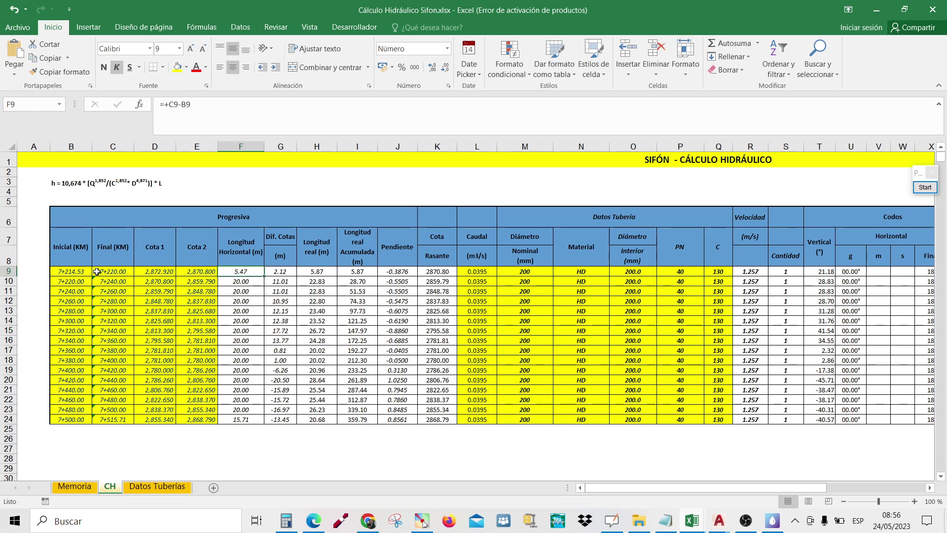
double_click(242, 271)
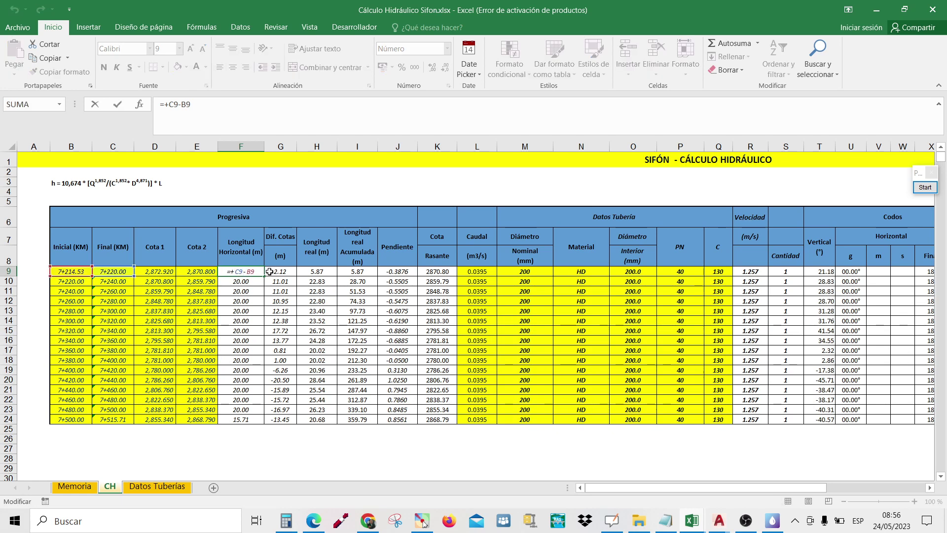
key("Escape")
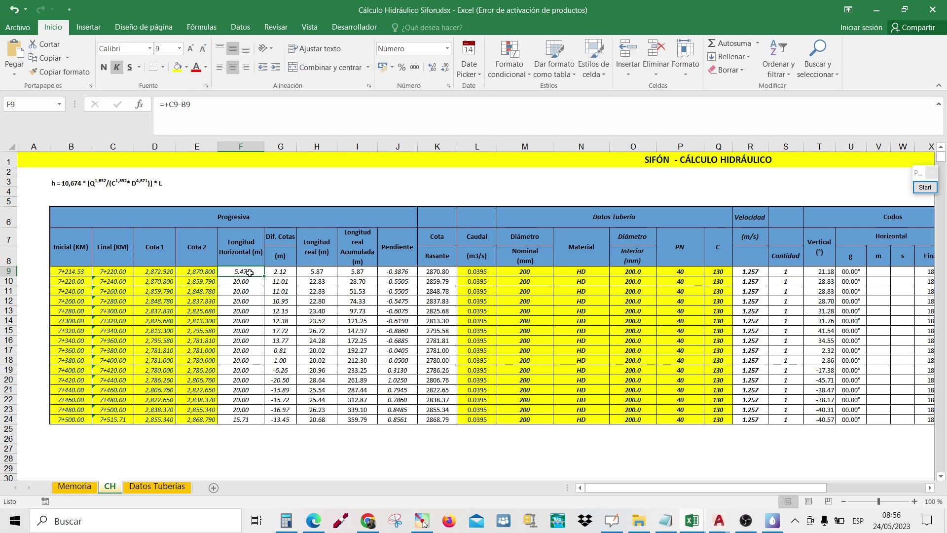
left_click_drag(247, 280, 239, 409)
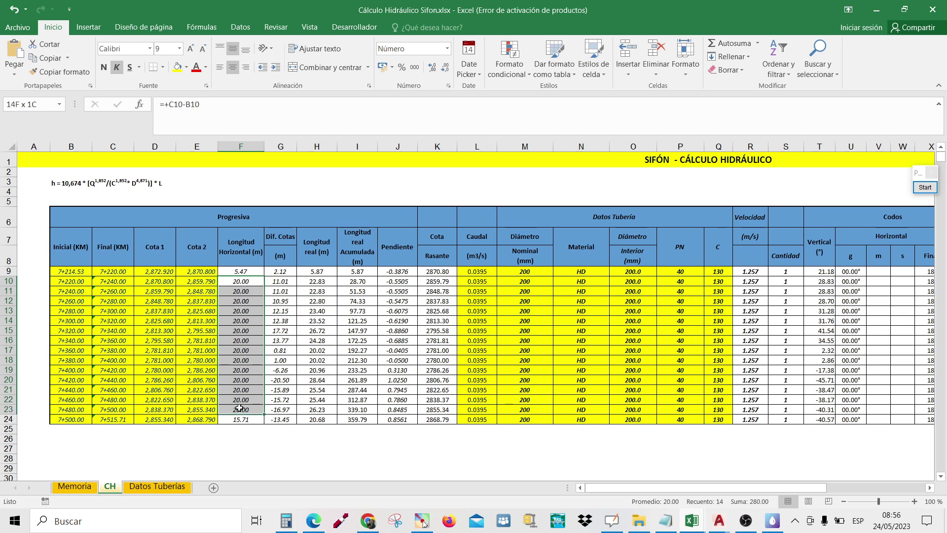
left_click(241, 419)
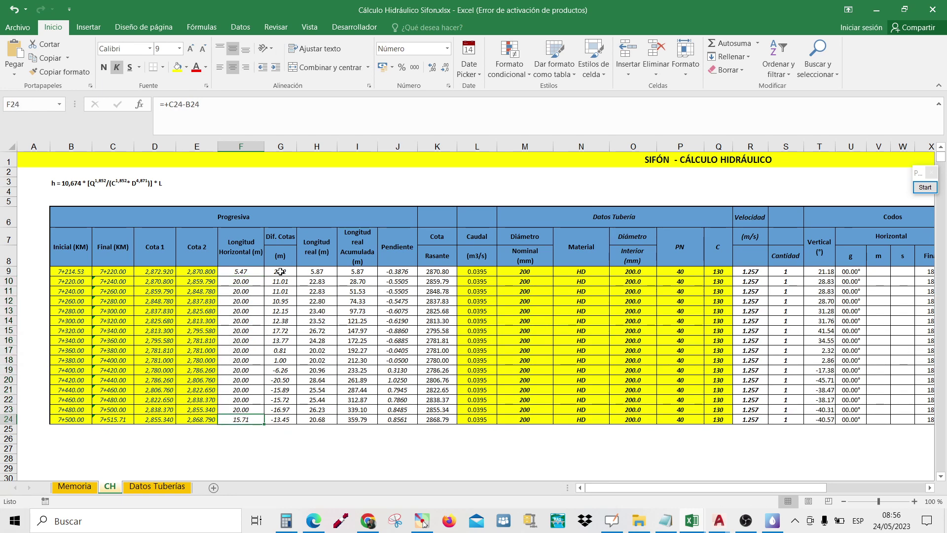
Inspect the first segment's Dif. Cotas and Longitud real formulas, and review the real lengths of all segments
double_click(280, 271)
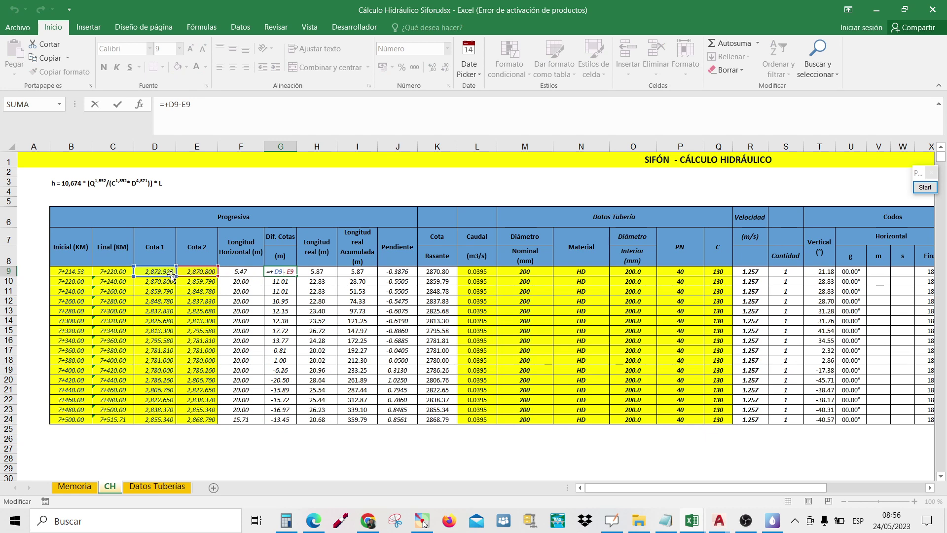
key("Escape")
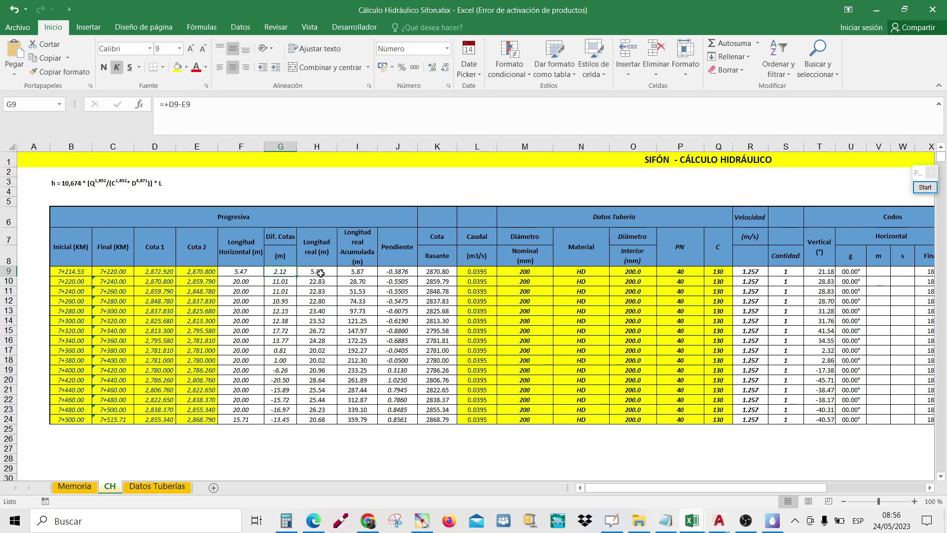
double_click(324, 272)
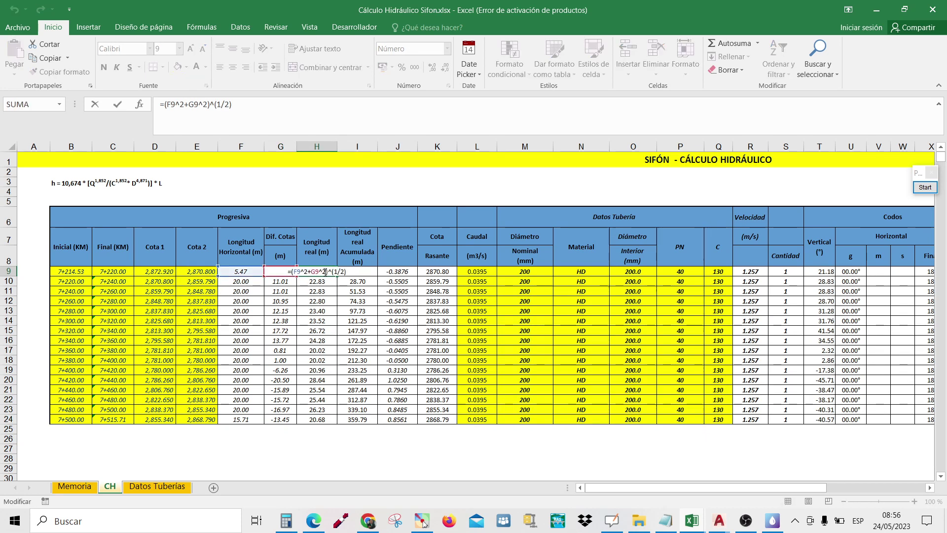
key("Escape")
left_click_drag(322, 272, 318, 419)
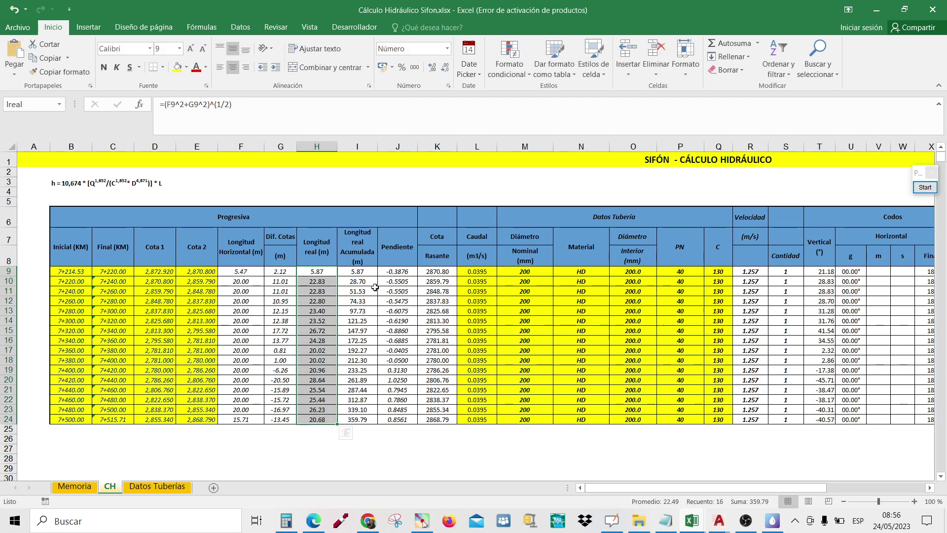
Check the accumulated real length from first to last segment against the Longitud row on the Memoria sheet
left_click(360, 271)
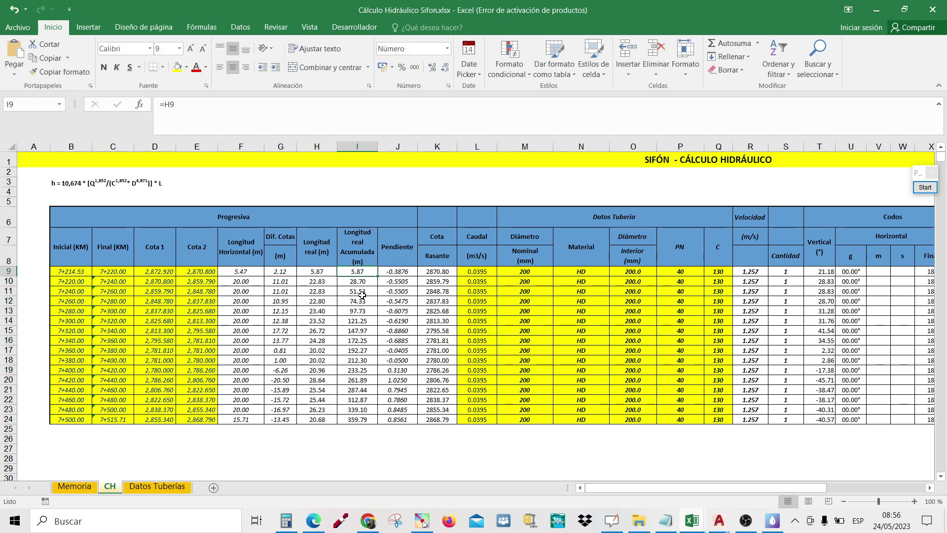
left_click(356, 420)
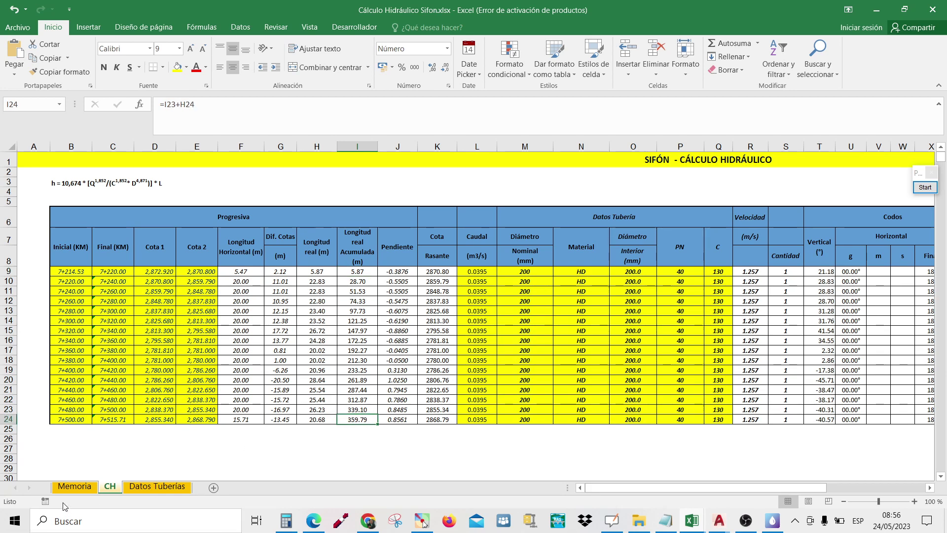
left_click(74, 487)
left_click_drag(180, 303, 341, 303)
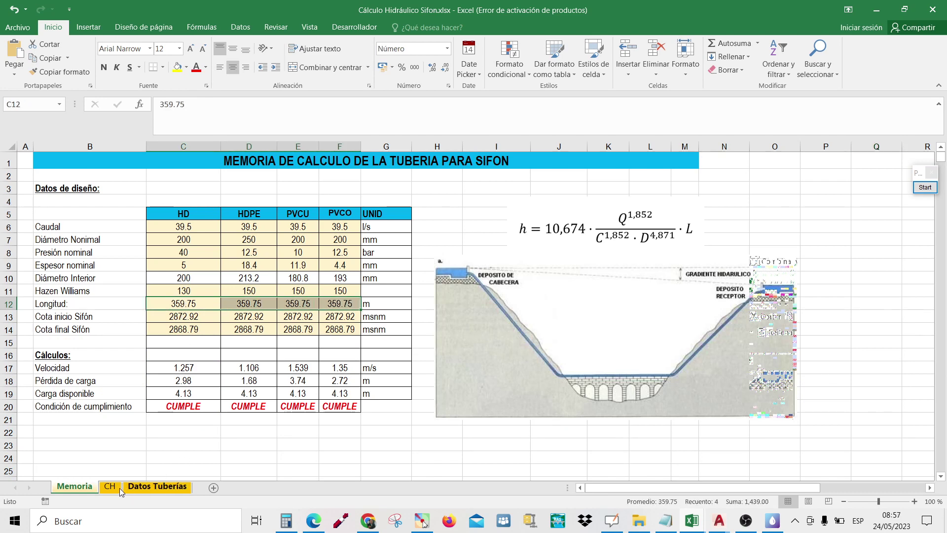
Return to the CH sheet and inspect the first segment's Pendiente, Cota Rasante and Caudal cells
left_click(109, 487)
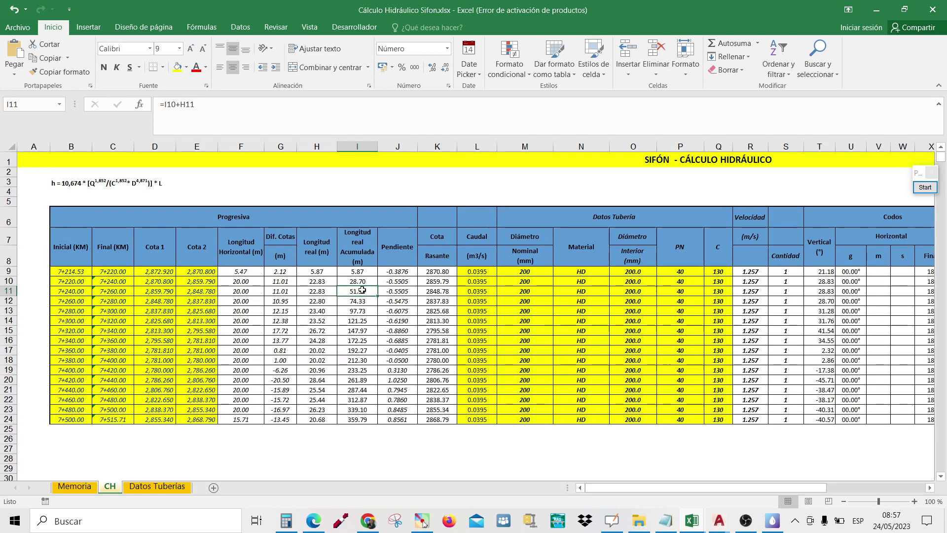
left_click(400, 272)
left_click(427, 272)
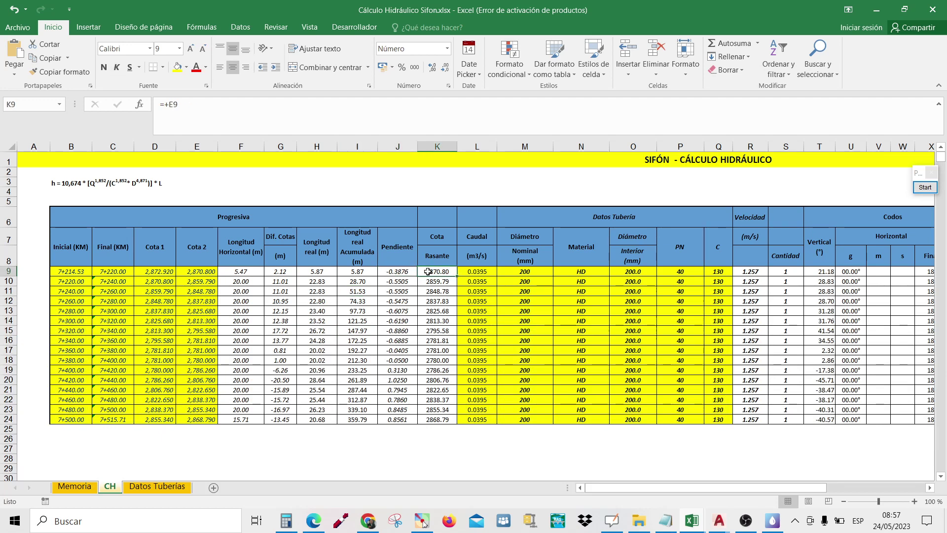
left_click(482, 270)
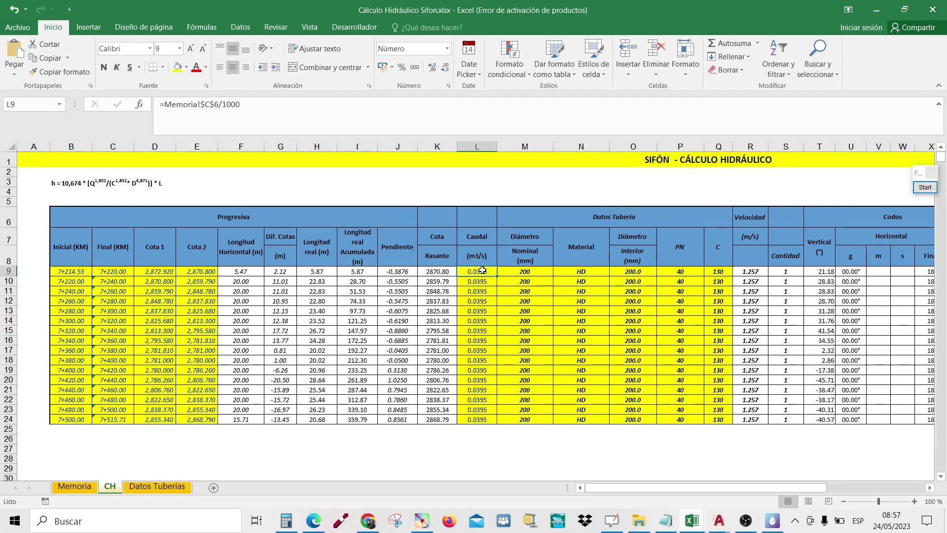
Review the first segment's pipe data, from nominal diameter and material to PN and C, and its velocity formula
left_click(524, 270)
left_click(558, 274)
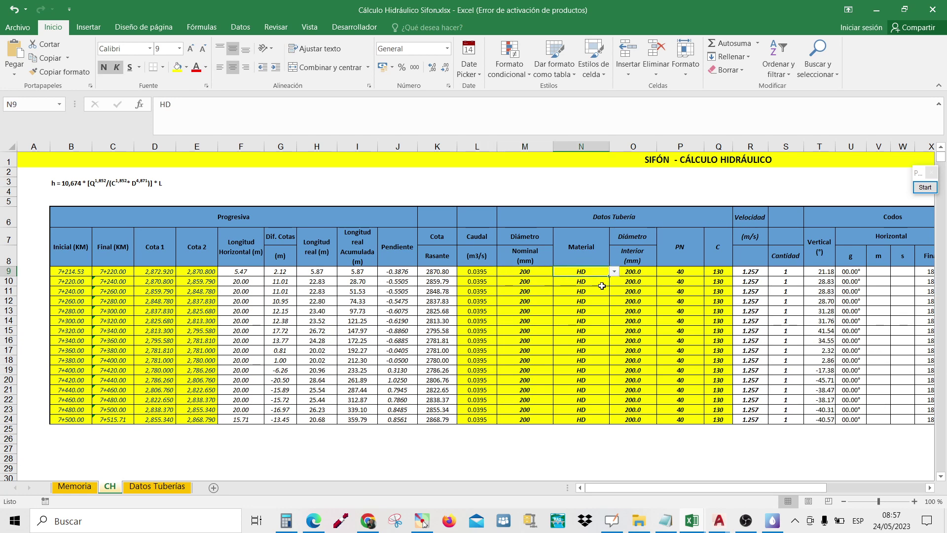
left_click(645, 273)
left_click(688, 271)
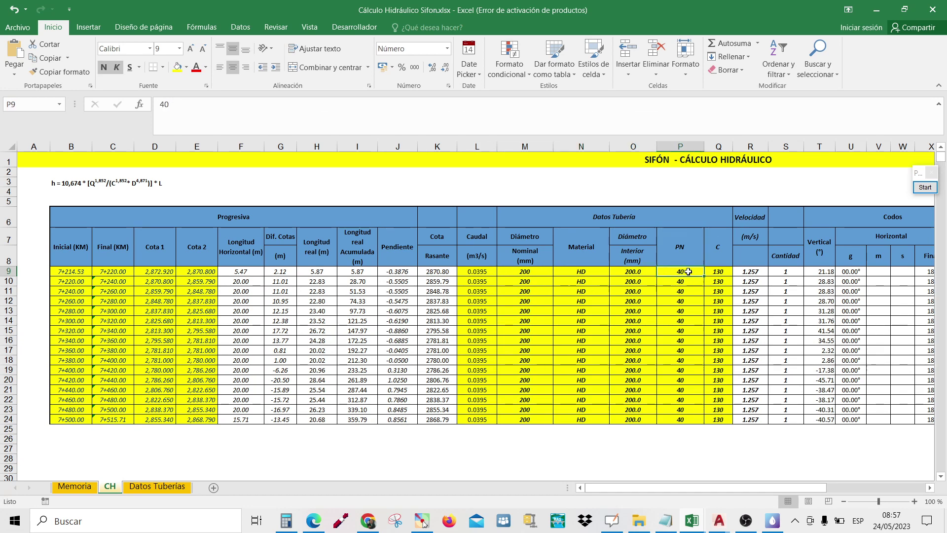
left_click(713, 270)
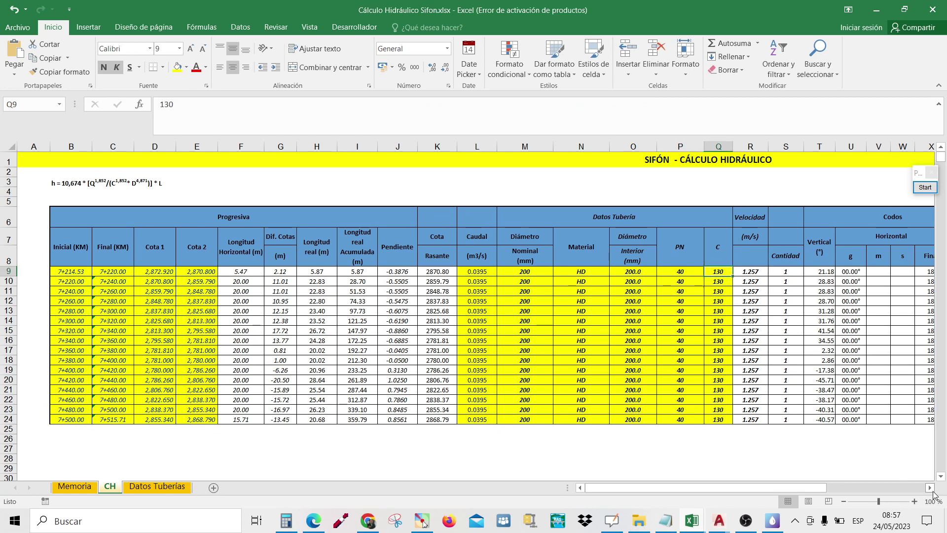
left_click(930, 488)
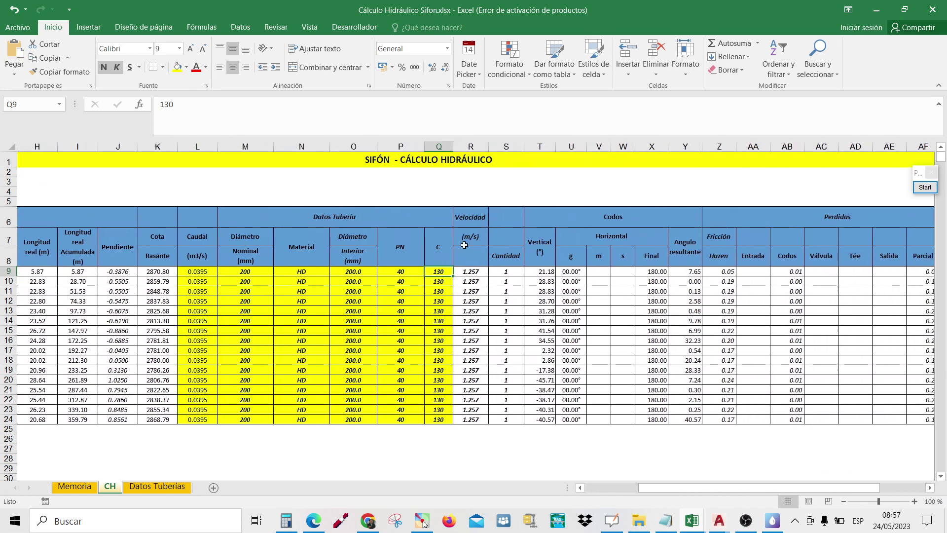
left_click(478, 273)
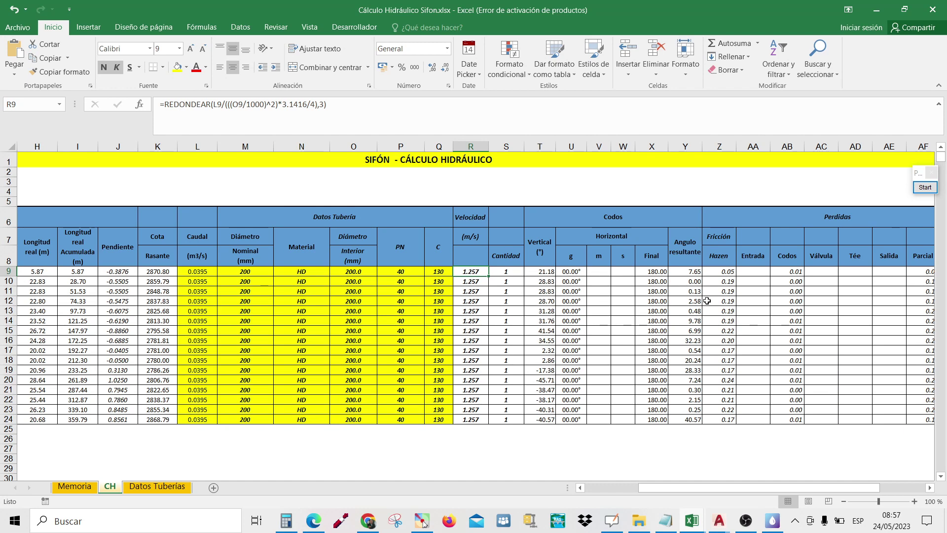
Examine the Hazen friction loss formula in the Perdidas section for the first segment and down the following segments
left_click(929, 487)
left_click(929, 487)
left_click(930, 487)
left_click(930, 487)
left_click(930, 487)
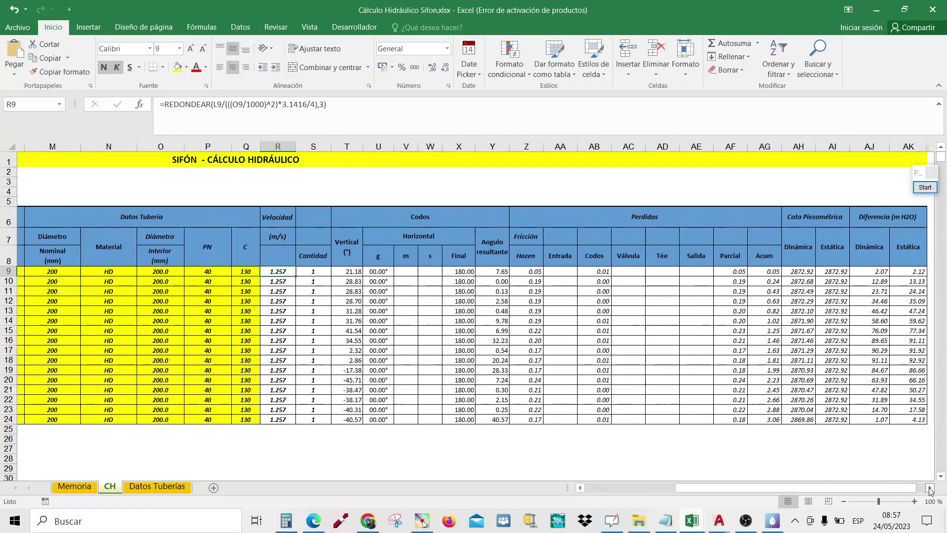
left_click(930, 487)
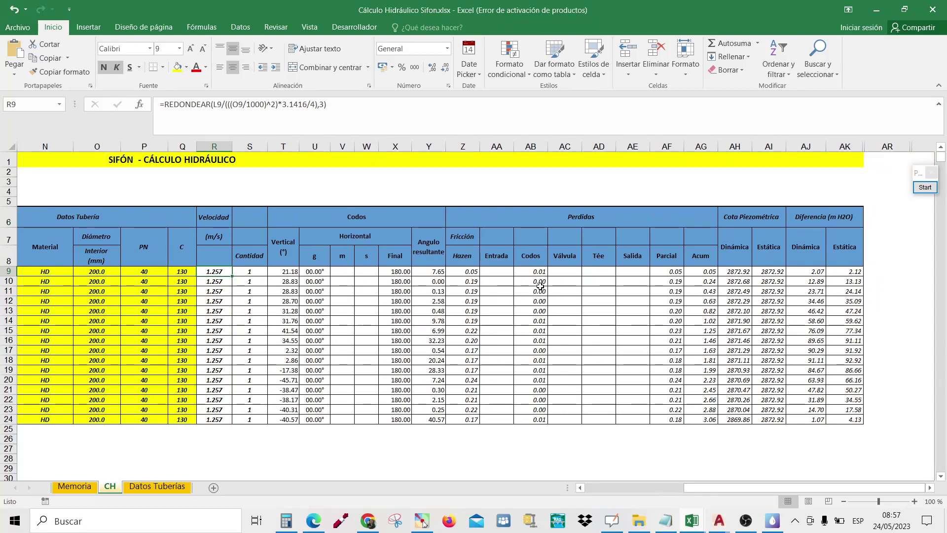
left_click(462, 271)
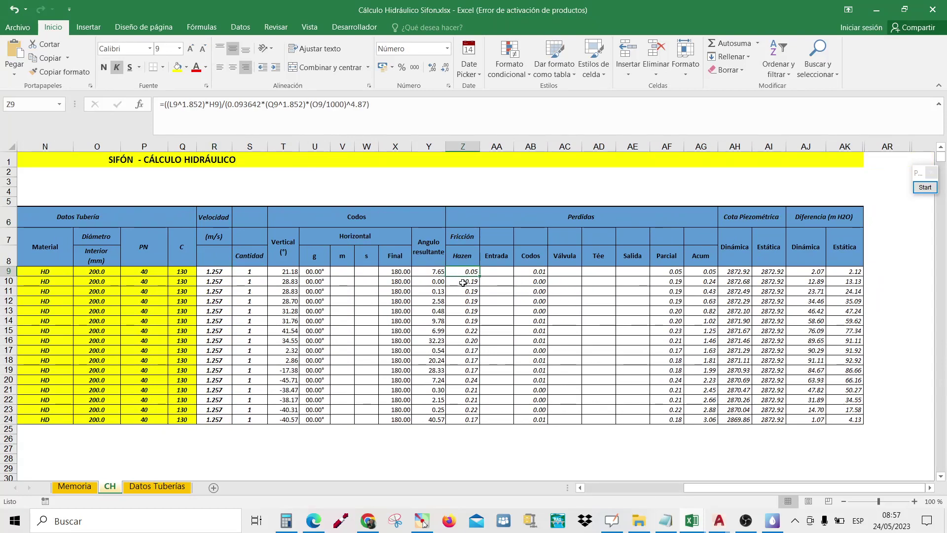
key("Down")
key("Down")
key("Down")
key("Down")
key("Down")
key("Down")
key("Down")
key("Down")
key("Down")
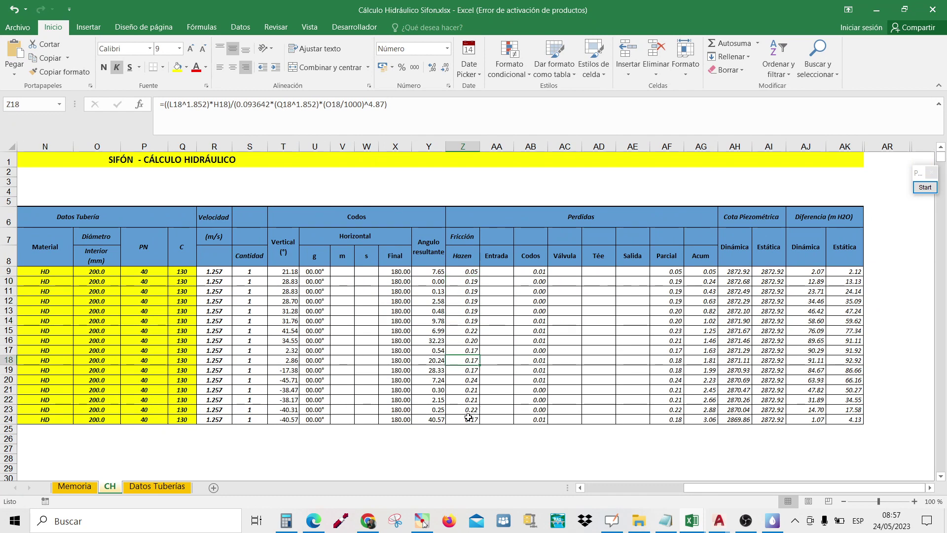
left_click(472, 274)
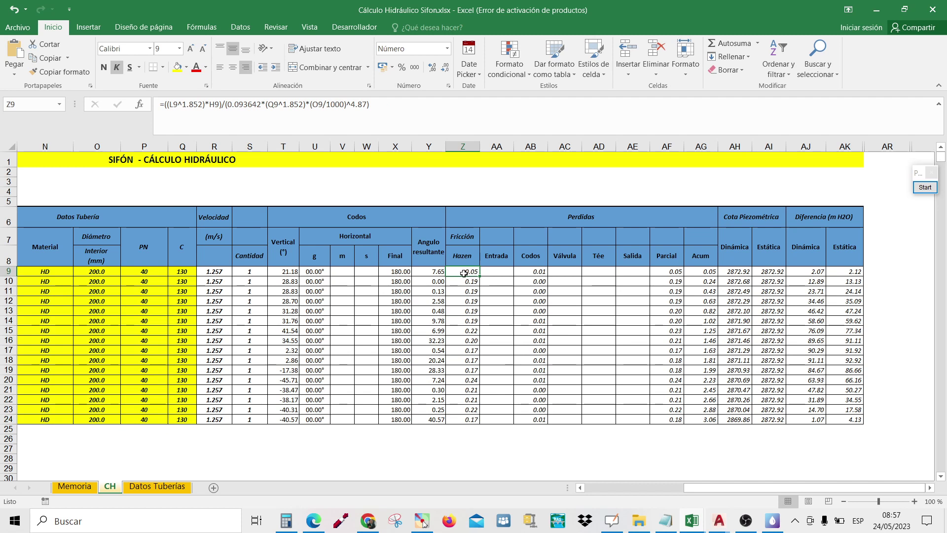
Inspect the first segment's Codos and Parcial losses, and follow the Acum losses down to the last segment
left_click(529, 271)
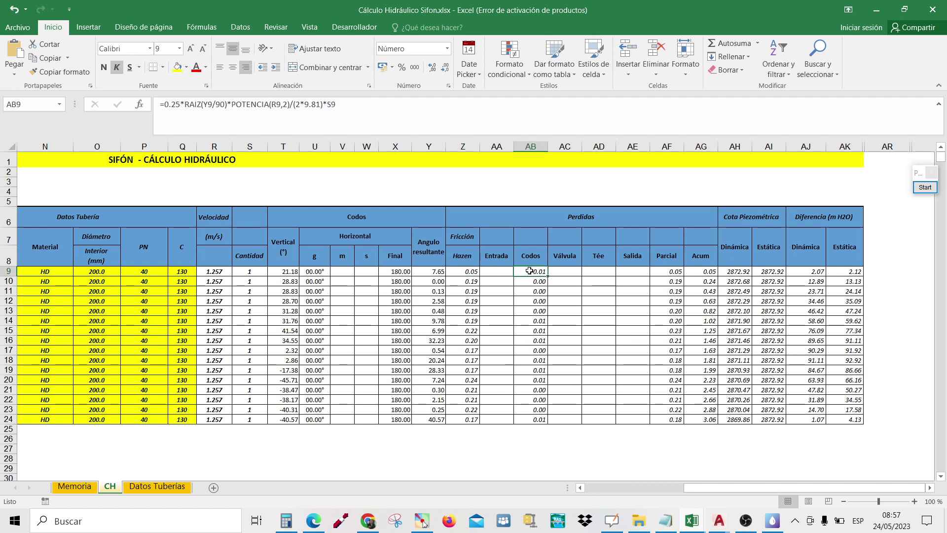
left_click(666, 271)
left_click(701, 272)
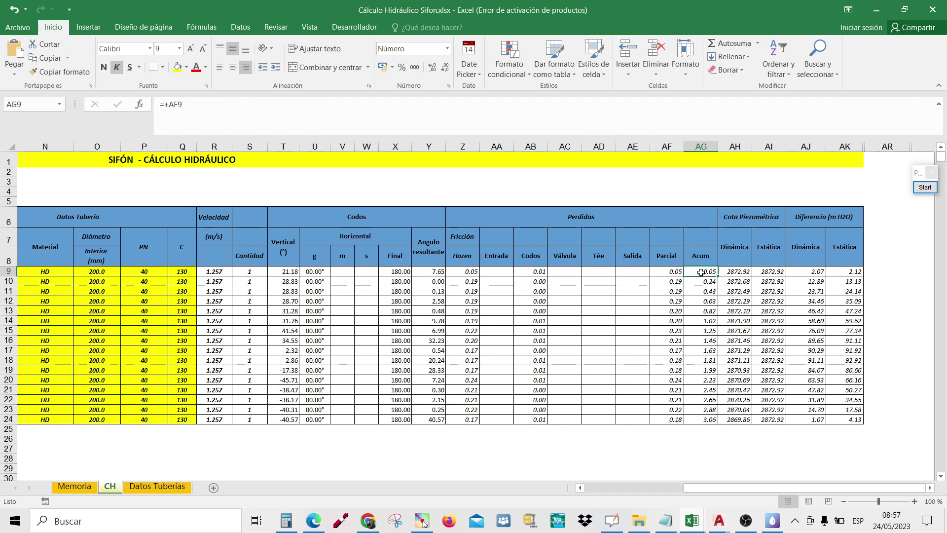
key("Down")
key("Down")
key("Down")
key("Down")
key("Down")
key("Down")
key("Down")
key("Down")
key("Down")
key("Down")
key("Down")
key("Down")
key("Down")
key("Down")
key("Down")
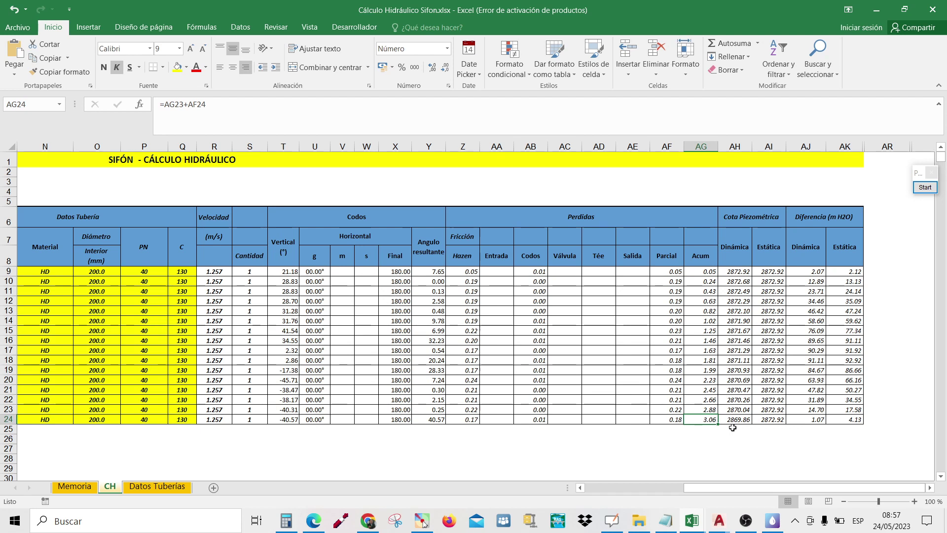
Review how the Dinámica values under Cota Piezométrica are calculated for the first few segments
left_click(742, 219)
left_click(743, 244)
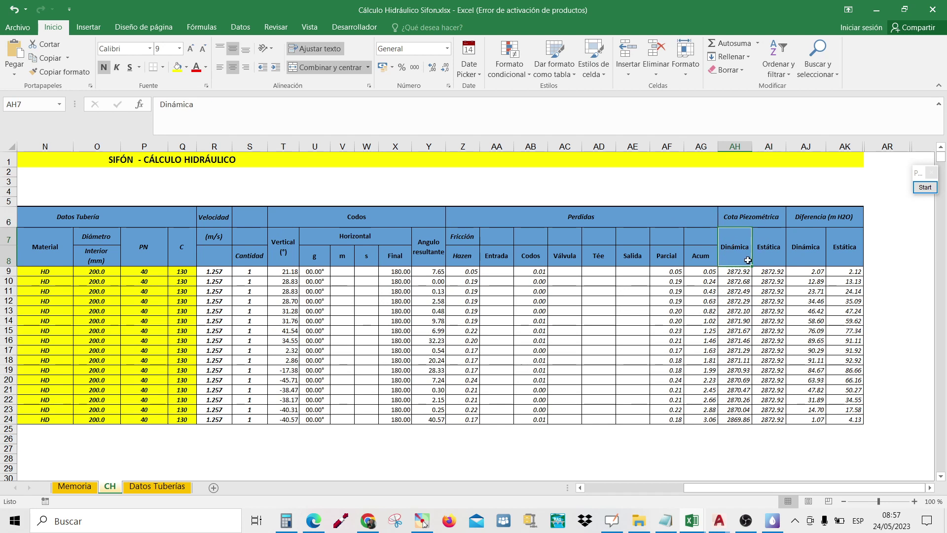
left_click(731, 274)
left_click(735, 282)
left_click(739, 292)
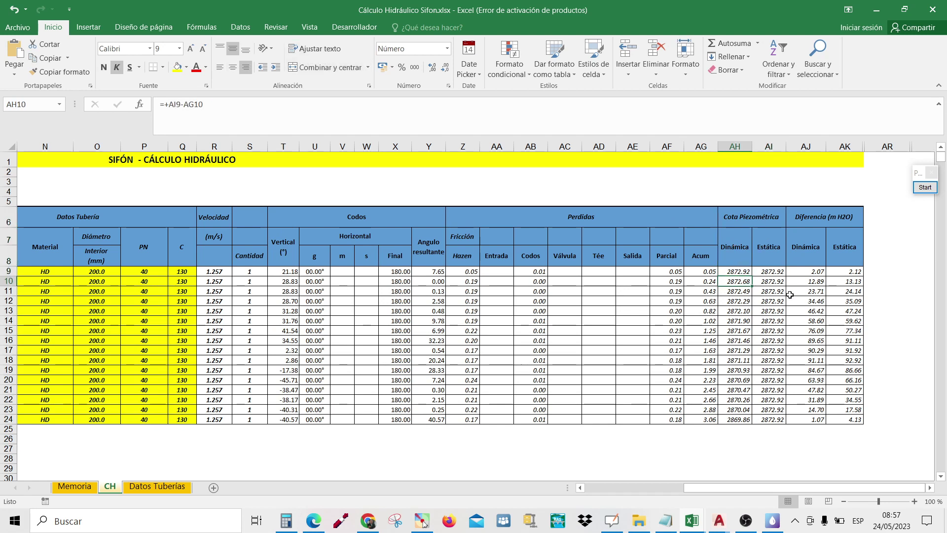
left_click(747, 302)
Inspect the Dinámica values under Diferencia (m H2O) for the first segment and the segment in row 14
left_click(816, 217)
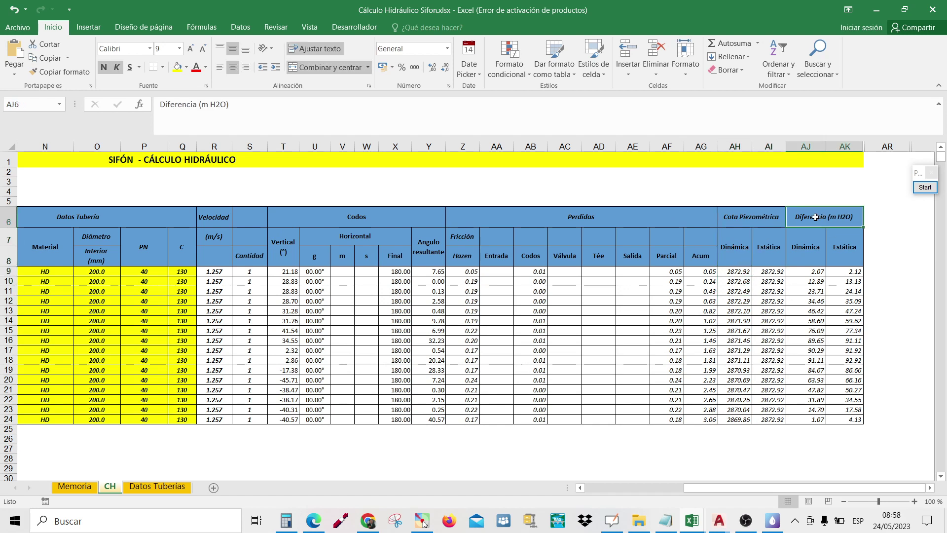
left_click(803, 249)
left_click(811, 272)
left_click(817, 320)
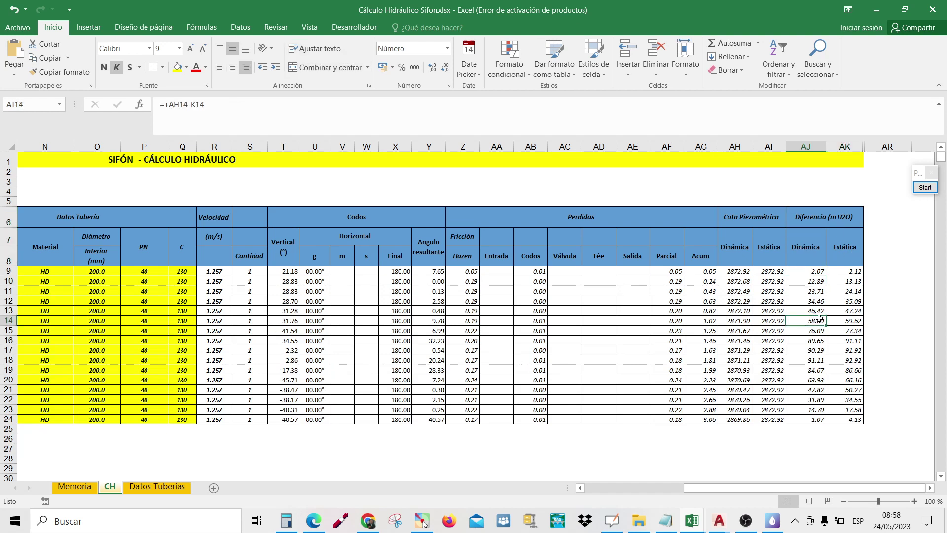
Compare the last segment's accumulated loss on the CH sheet with the HD Pérdida de carga on the Memoria sheet
left_click(706, 420)
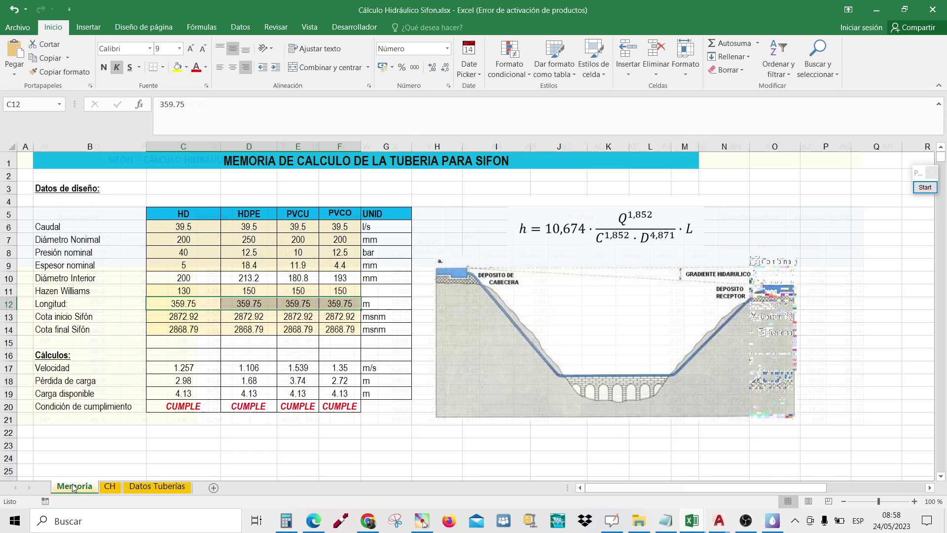
left_click(73, 486)
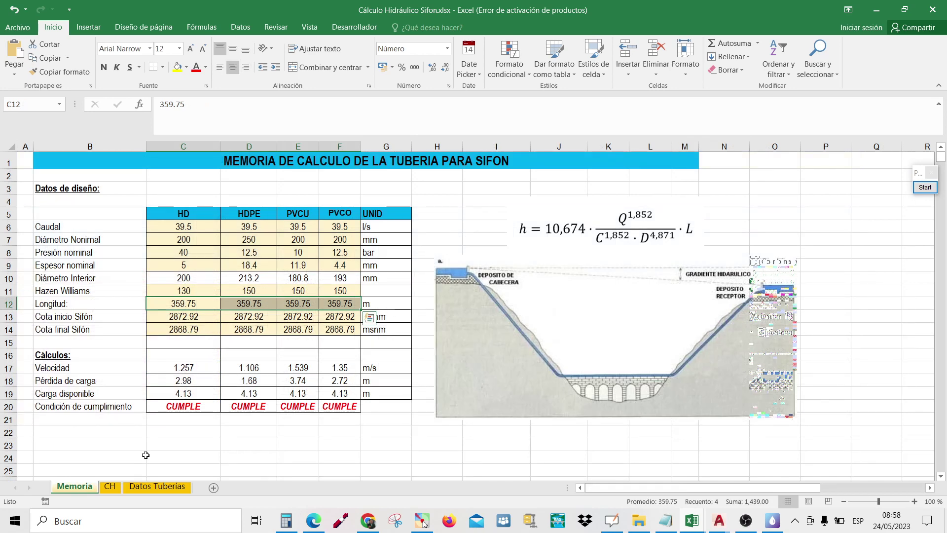
left_click(192, 381)
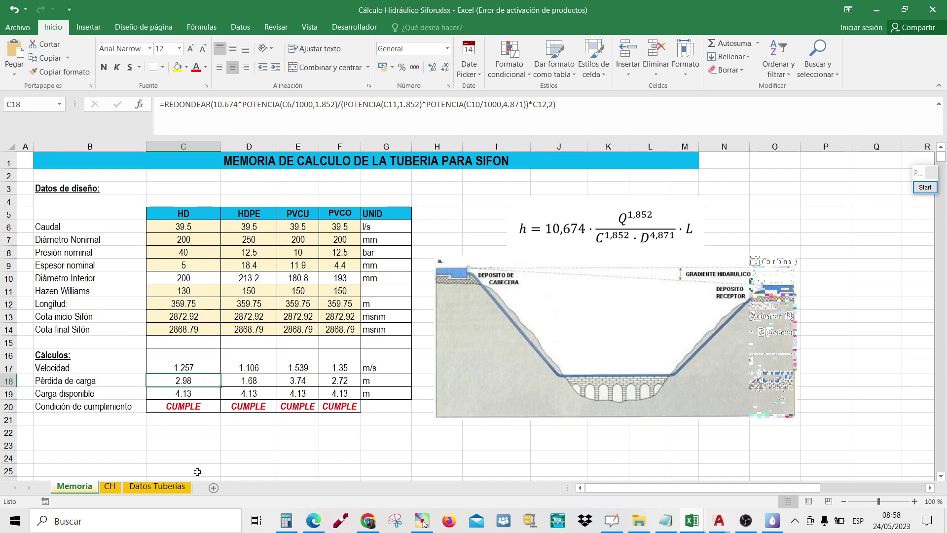
On the CH sheet, change the pipe material of every segment in rows 9 to 24 to HDPE
left_click(110, 488)
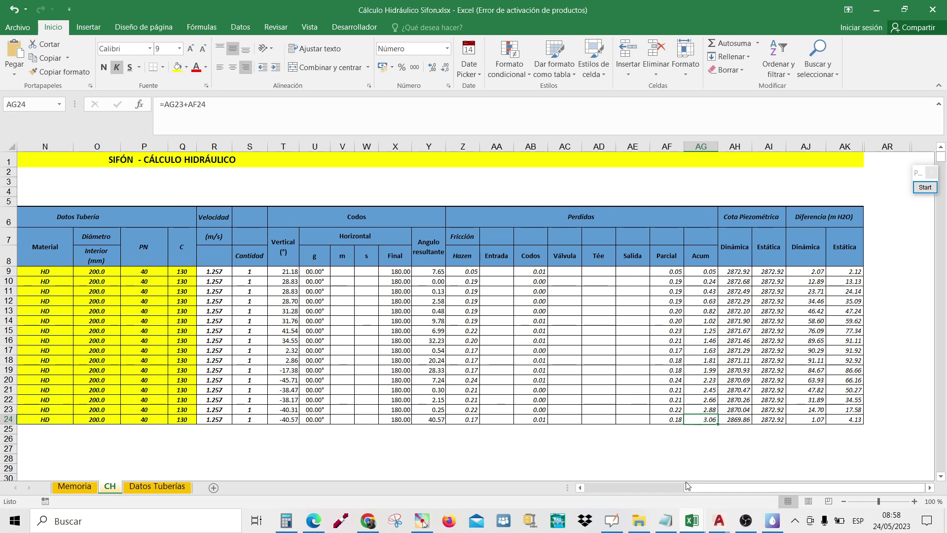
left_click_drag(693, 489, 592, 496)
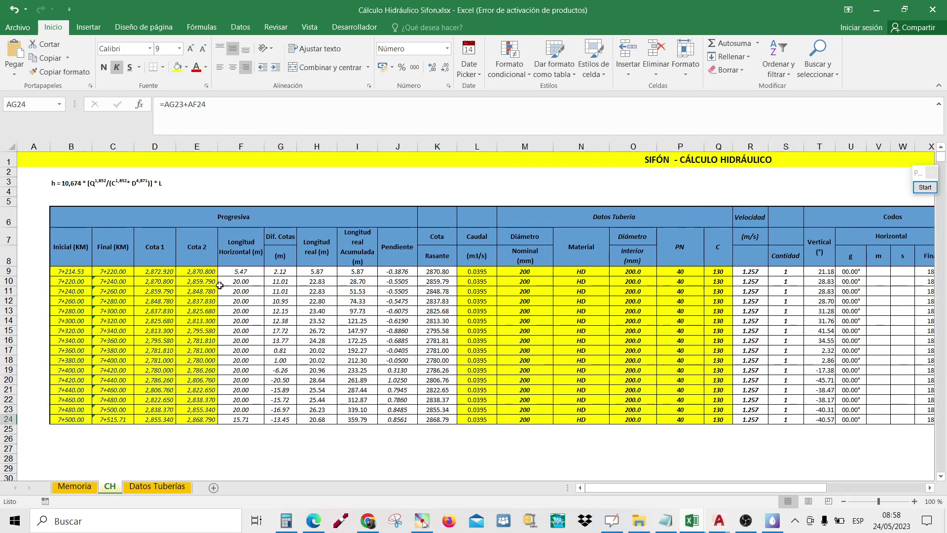
left_click(590, 271)
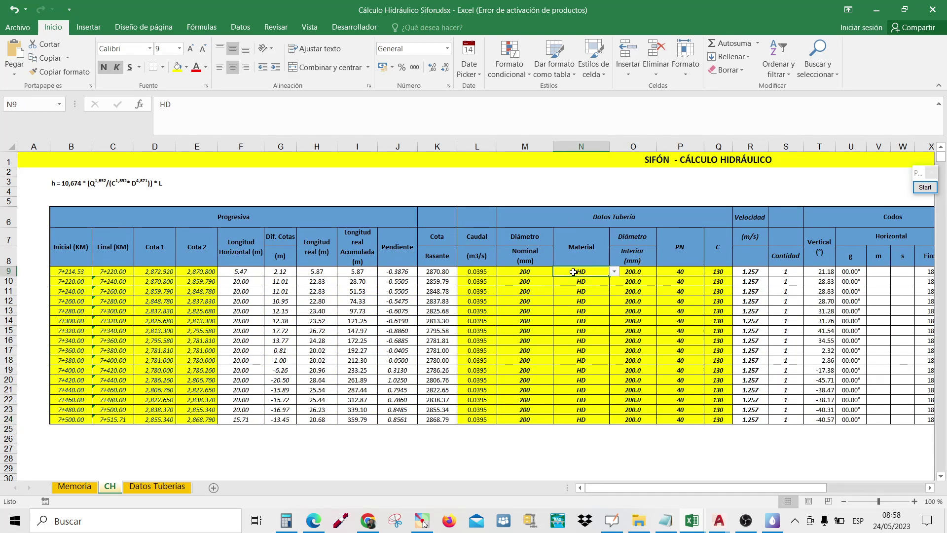
left_click(614, 271)
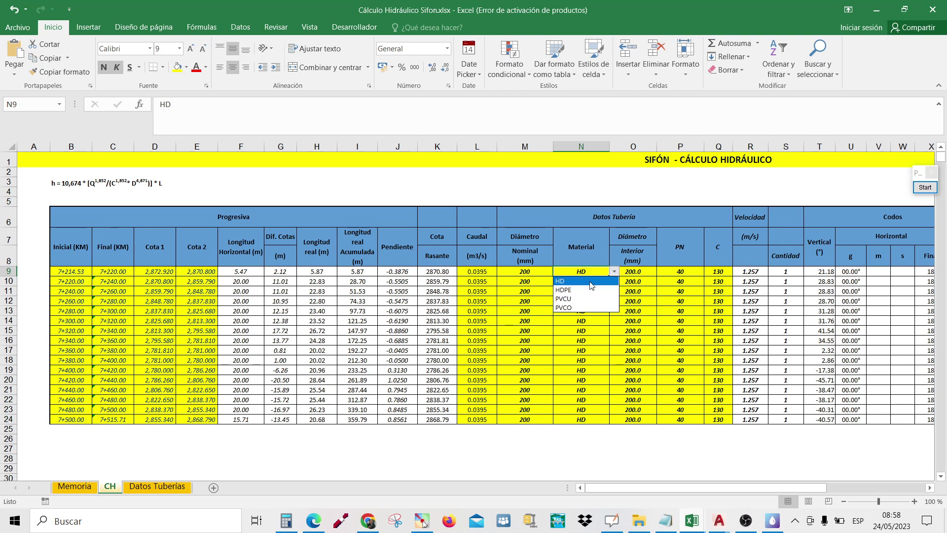
left_click(574, 289)
left_click(597, 282)
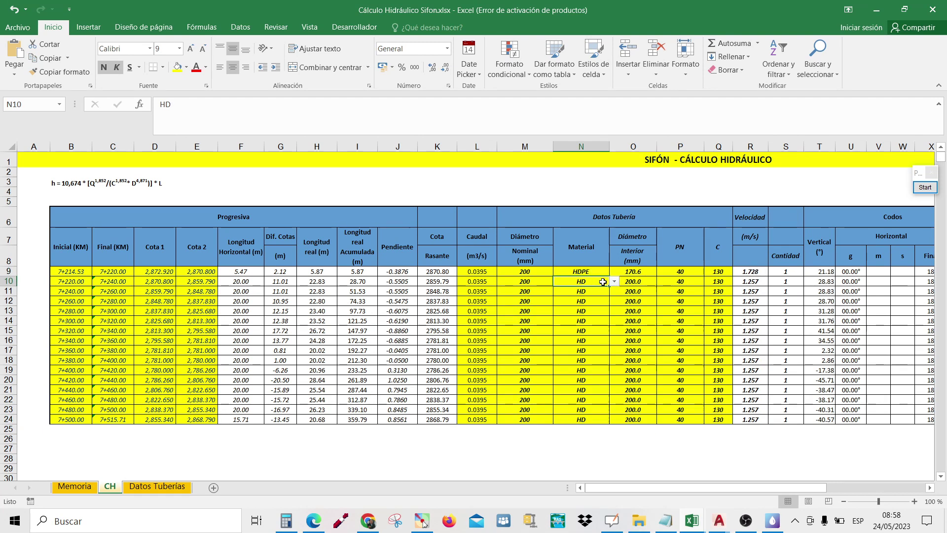
left_click(614, 282)
left_click(577, 299)
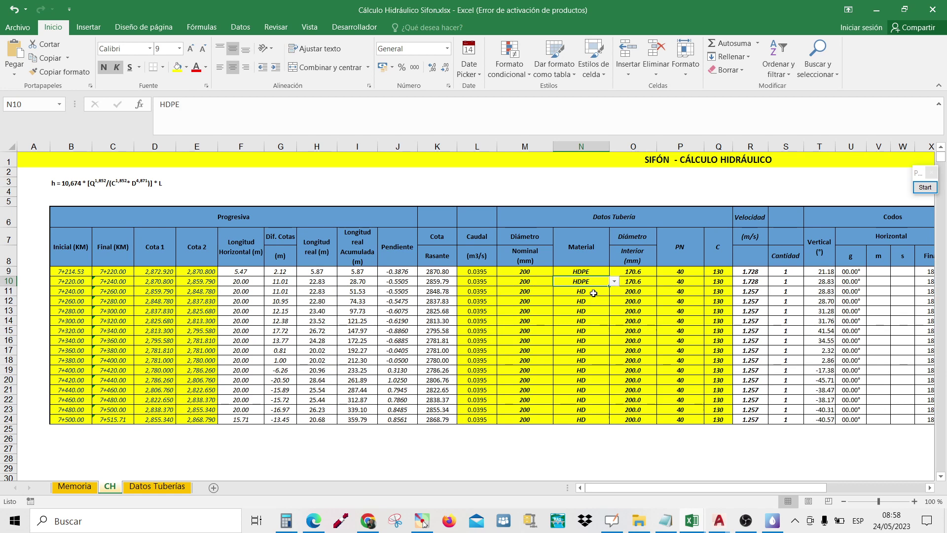
left_click(611, 291)
left_click(613, 291)
left_click(576, 309)
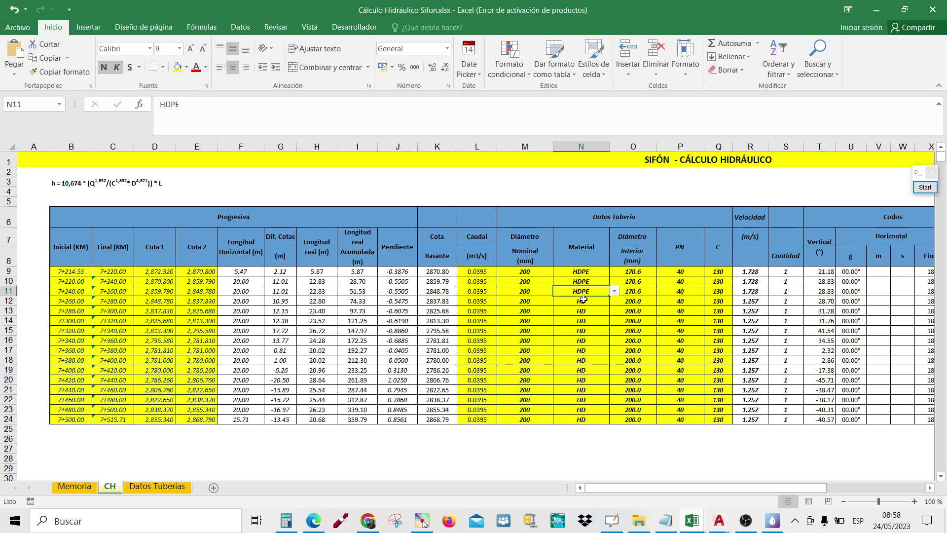
left_click(607, 301)
left_click(613, 301)
left_click(576, 319)
left_click(607, 311)
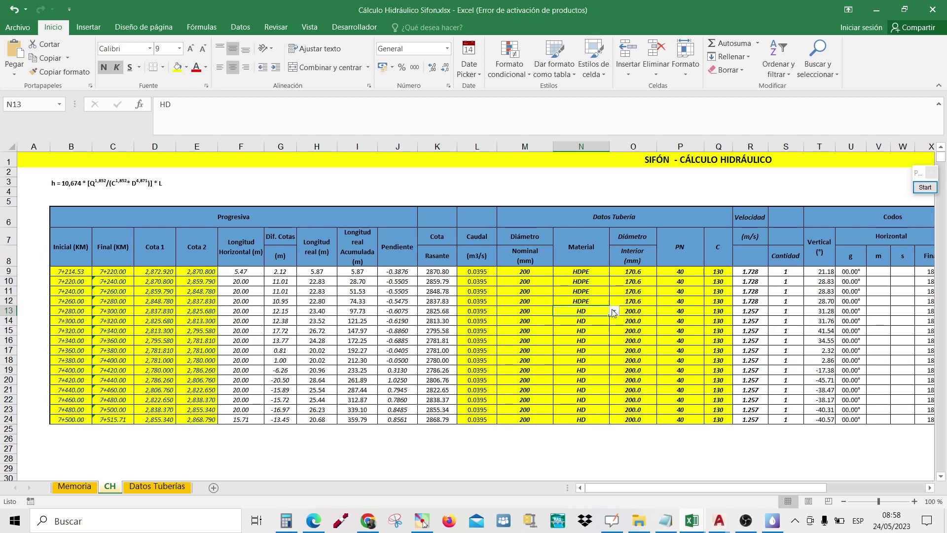
left_click(613, 310)
left_click(577, 328)
left_click(606, 321)
left_click(614, 321)
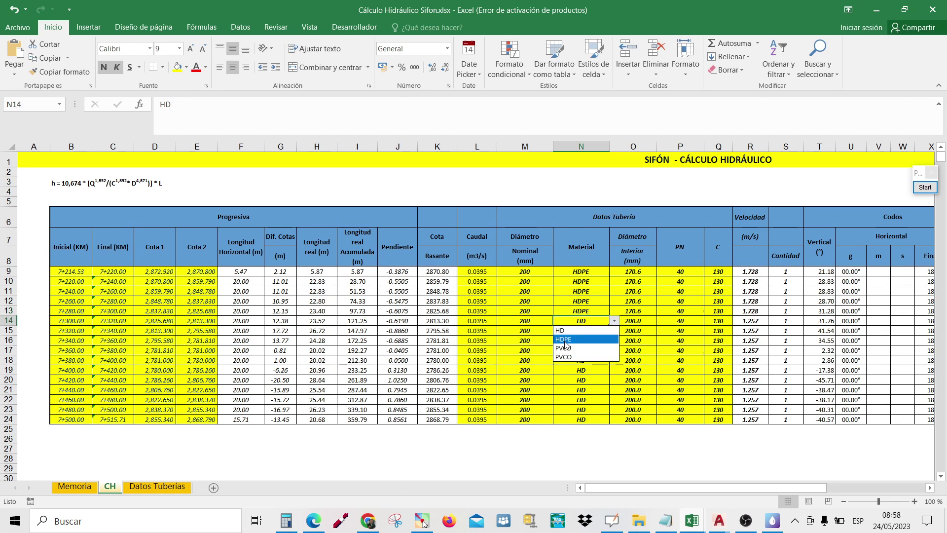
left_click(584, 339)
left_click(606, 331)
left_click(614, 330)
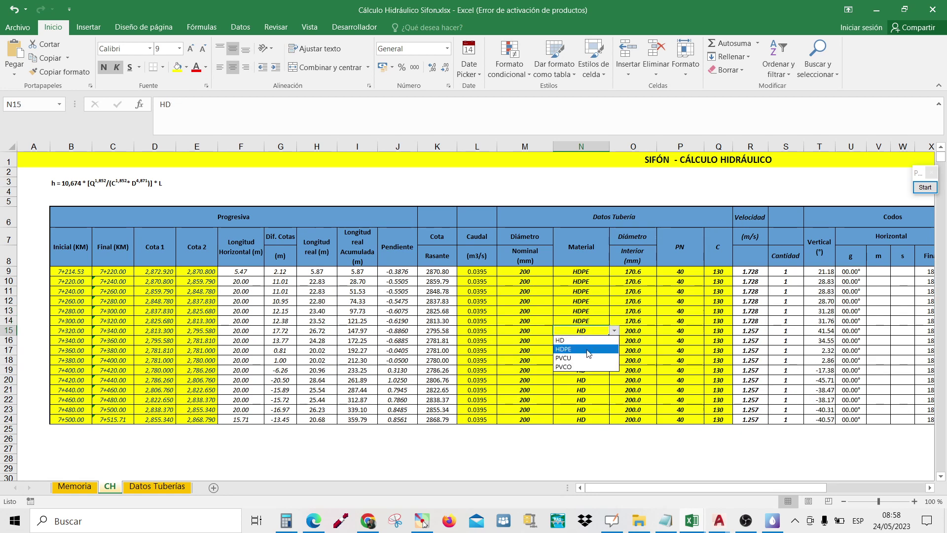
left_click(585, 350)
left_click(614, 330)
left_click(584, 339)
left_click(607, 341)
left_click(614, 340)
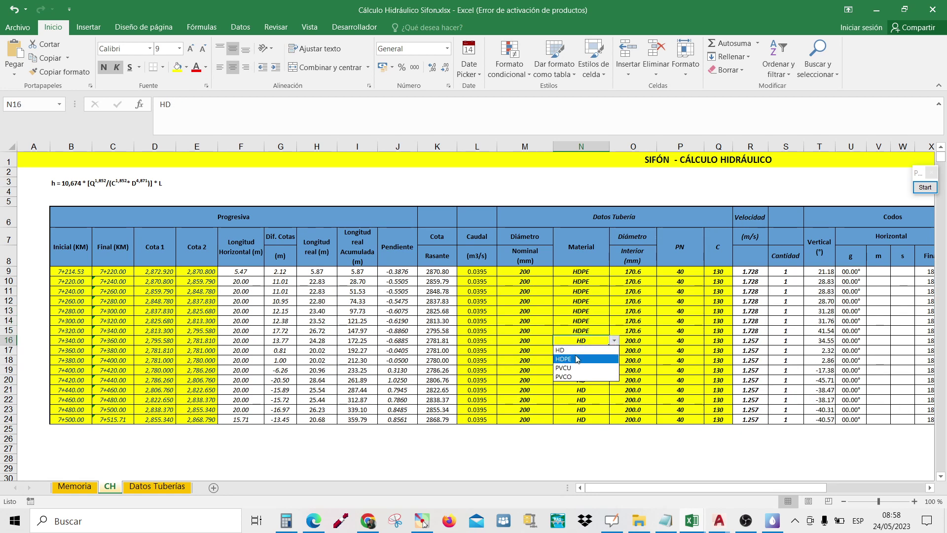
left_click(596, 349)
left_click(606, 350)
left_click(614, 351)
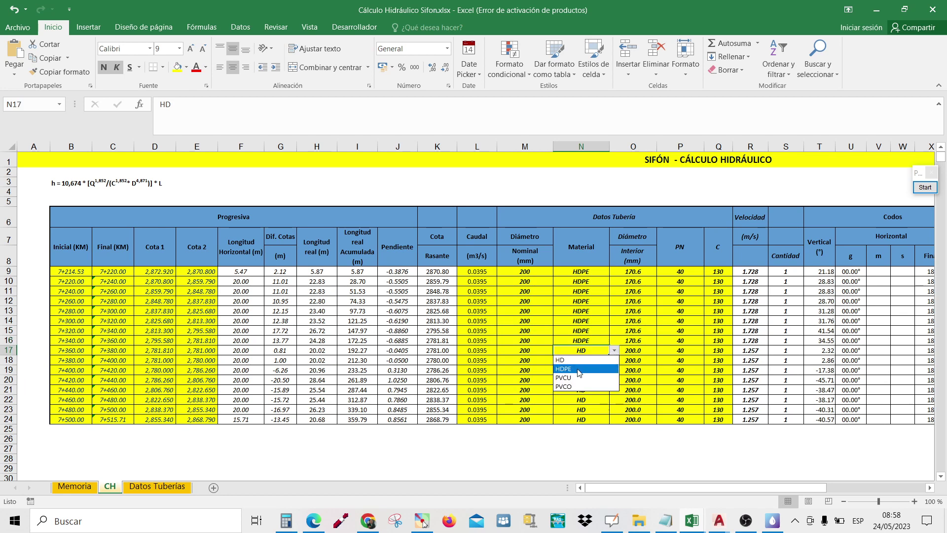
left_click(605, 360)
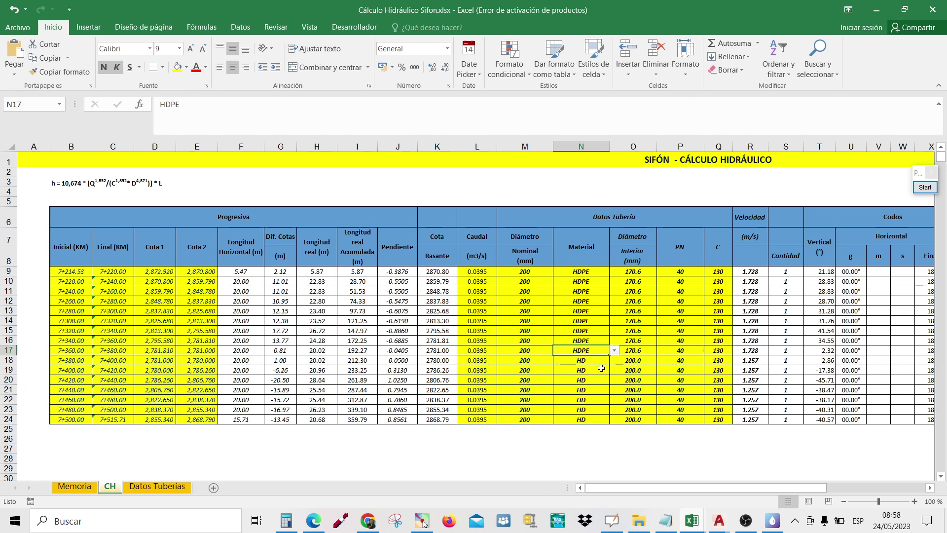
left_click(604, 361)
left_click(614, 360)
left_click(586, 378)
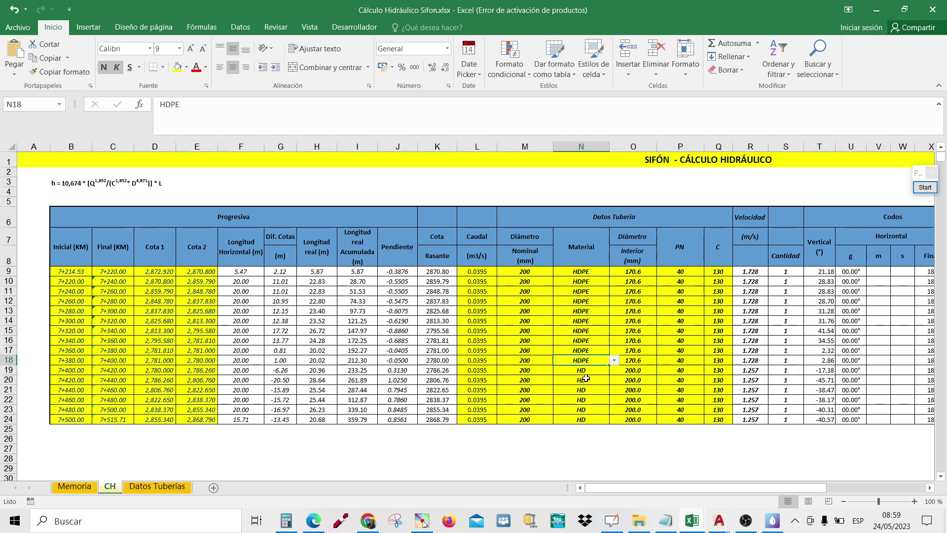
left_click(595, 370)
left_click(614, 370)
left_click(591, 380)
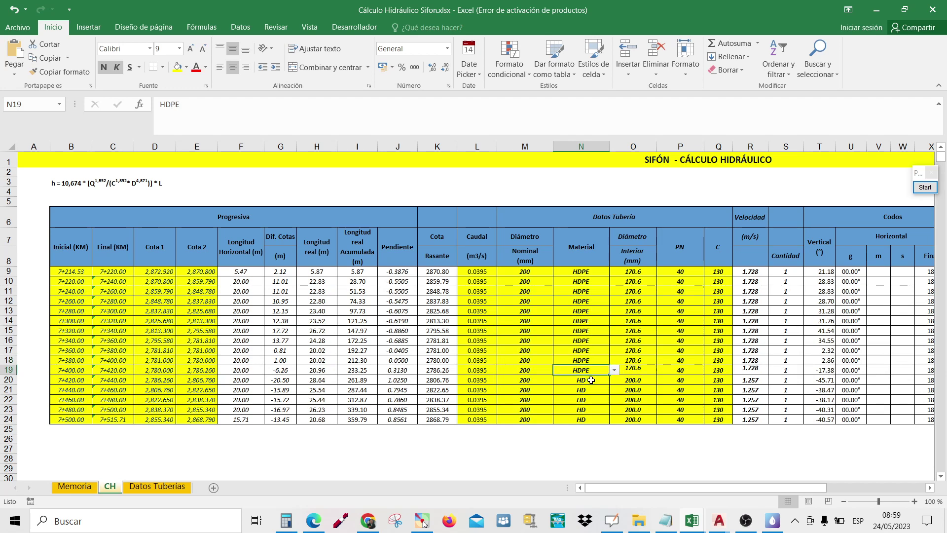
left_click(590, 379)
left_click(613, 380)
left_click(596, 390)
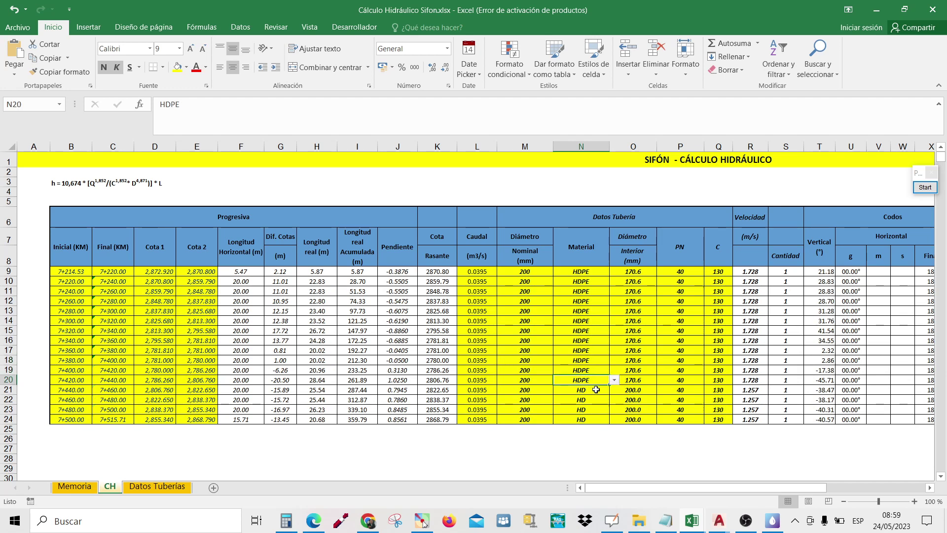
left_click(596, 389)
left_click(614, 389)
left_click(592, 400)
left_click(594, 399)
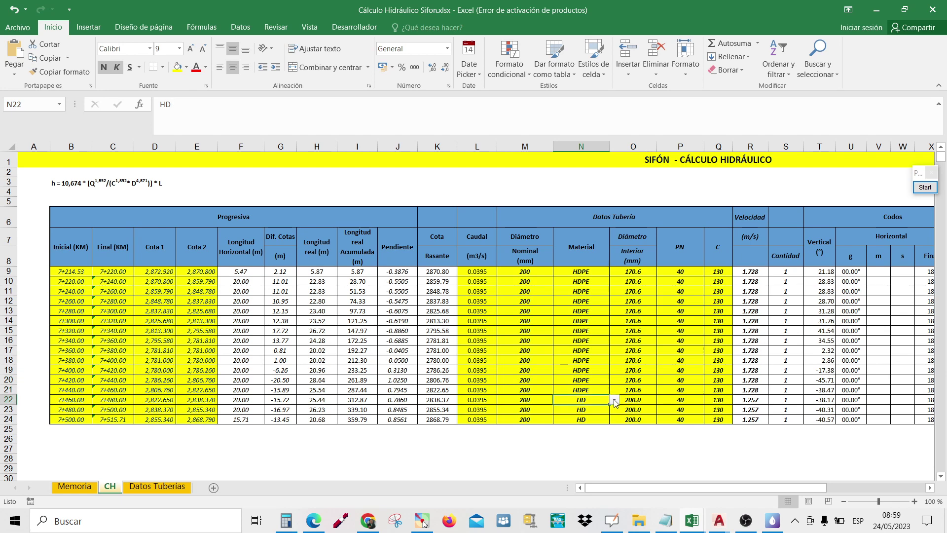
left_click(613, 400)
left_click(592, 409)
left_click(596, 409)
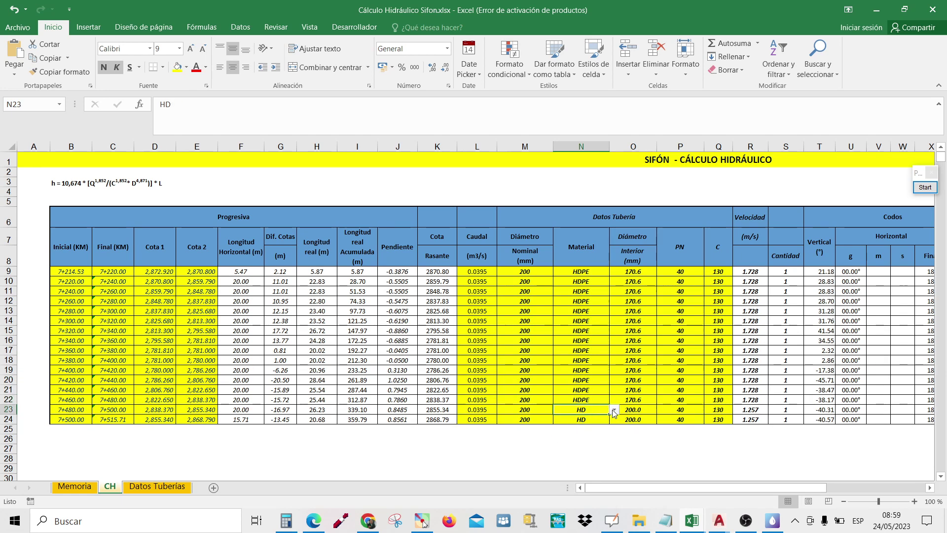
left_click(614, 409)
left_click(595, 419)
left_click(592, 419)
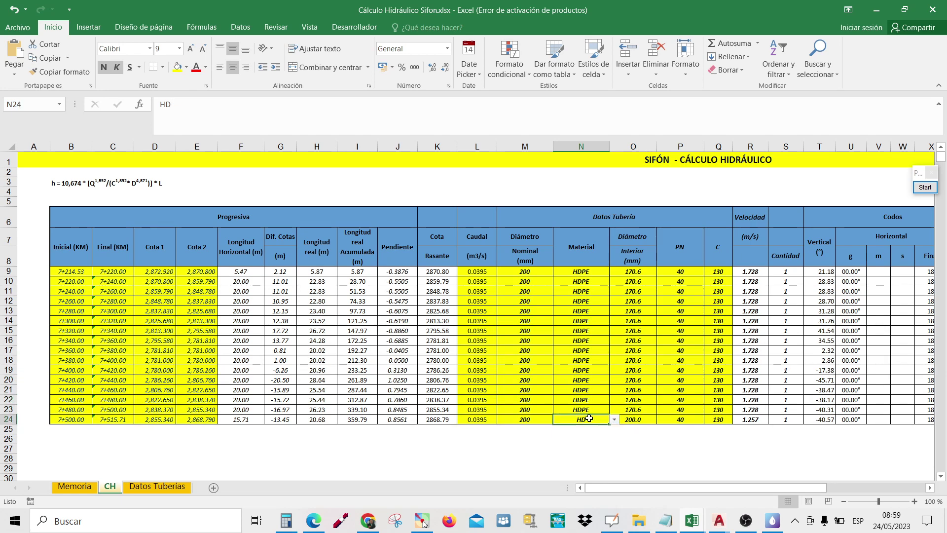
left_click(614, 419)
left_click(572, 437)
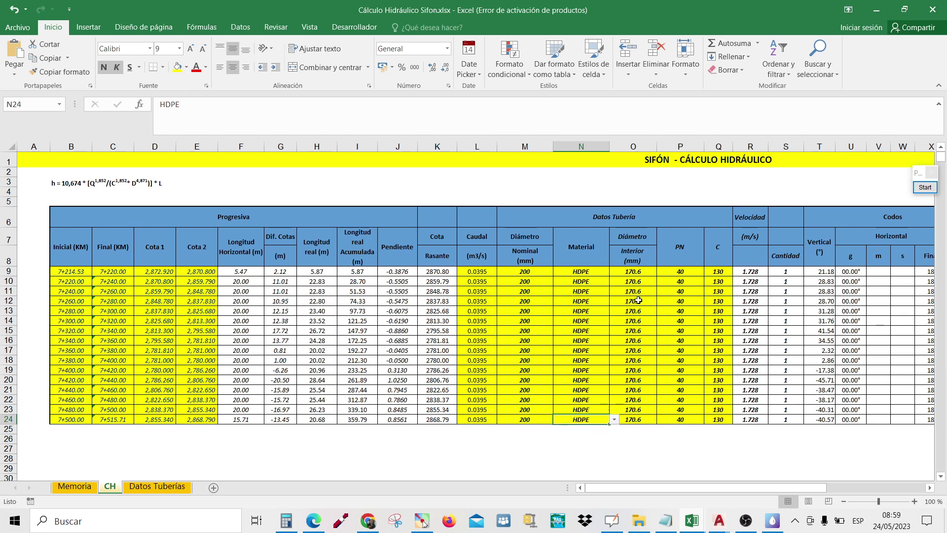
Set PN to 12.5 for the first two segments and fill that value down through the last segment in row 24
left_click(681, 270)
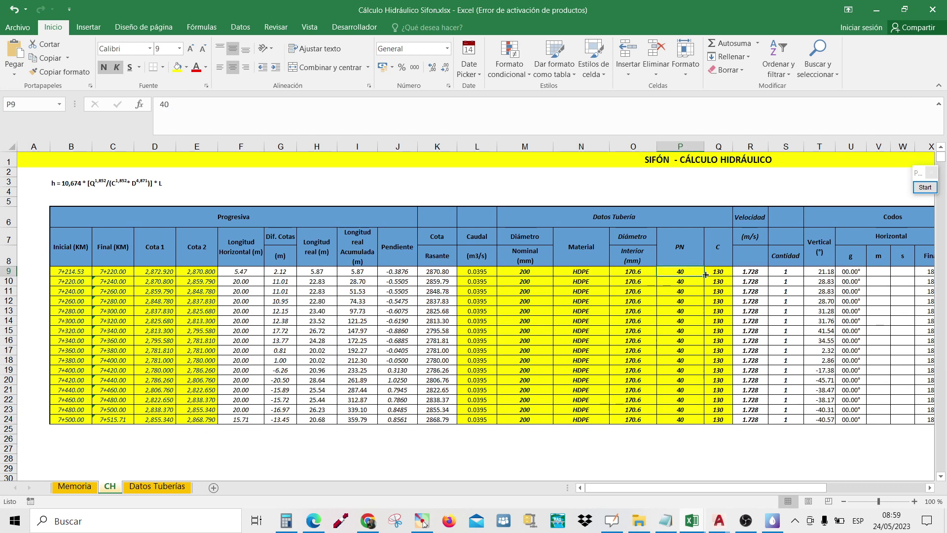
type("12.5")
key("Return")
type("12.5")
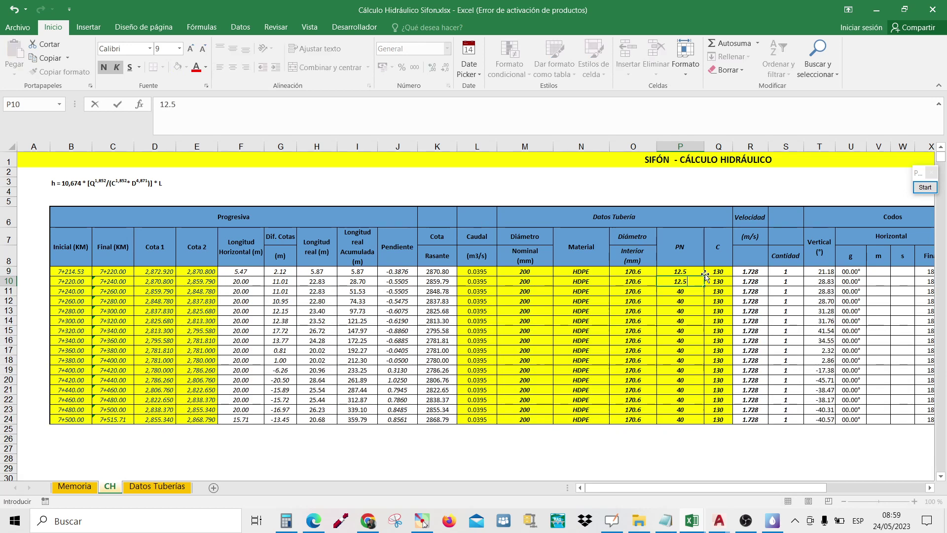
key("Return")
left_click(698, 282)
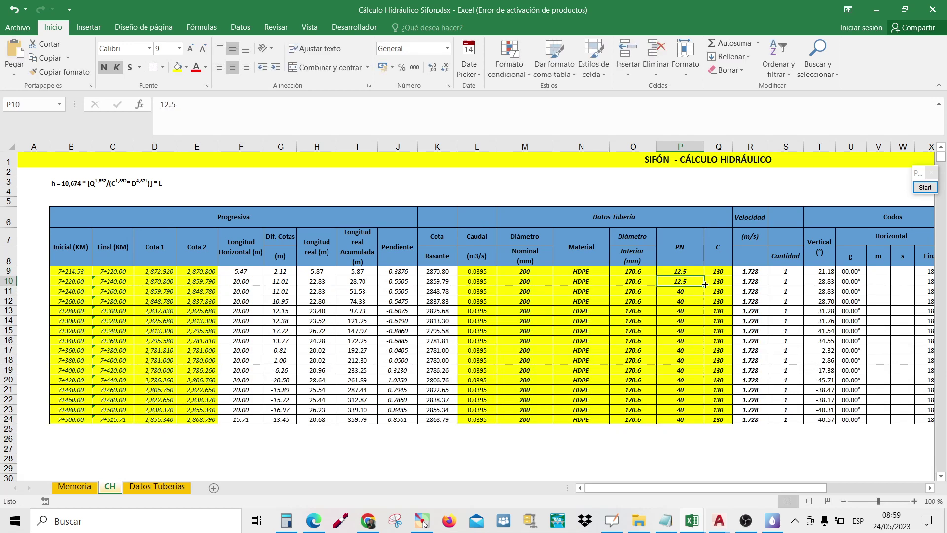
double_click(704, 285)
Set the C coefficient of the first segment to 150 and fill it down to the last segment
left_click(719, 272)
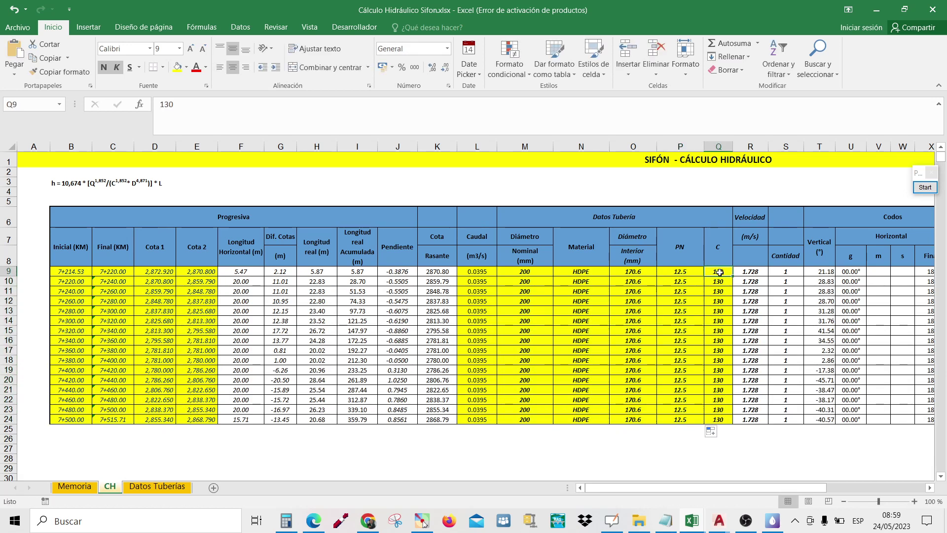
type("150")
key("Return")
left_click(719, 272)
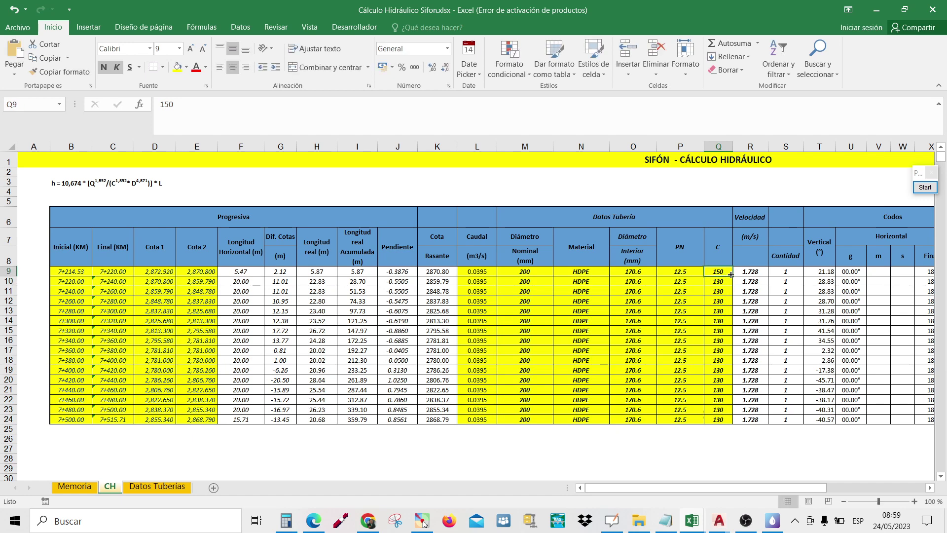
double_click(733, 277)
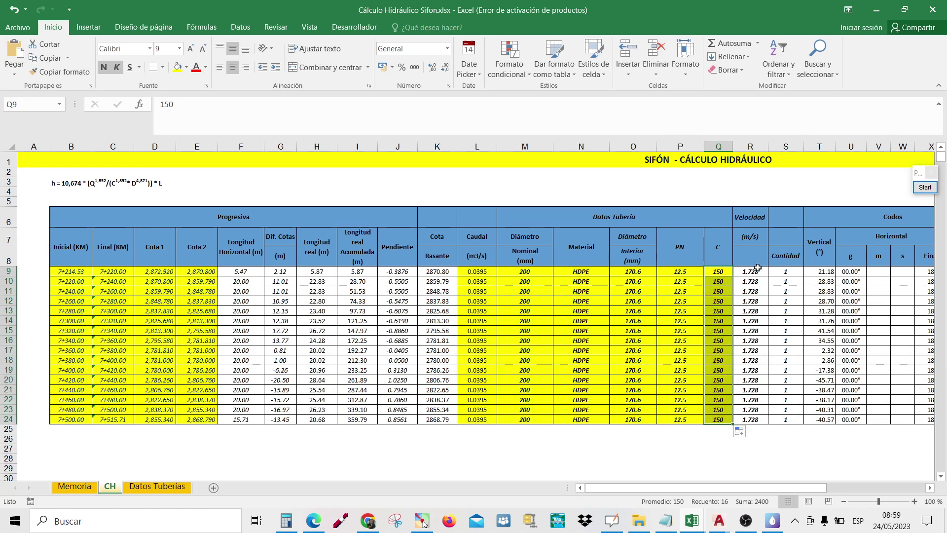
Inspect the last segment's Dinámica value under Diferencia (m H2O) for the HDPE pipe
left_click_drag(756, 488, 869, 488)
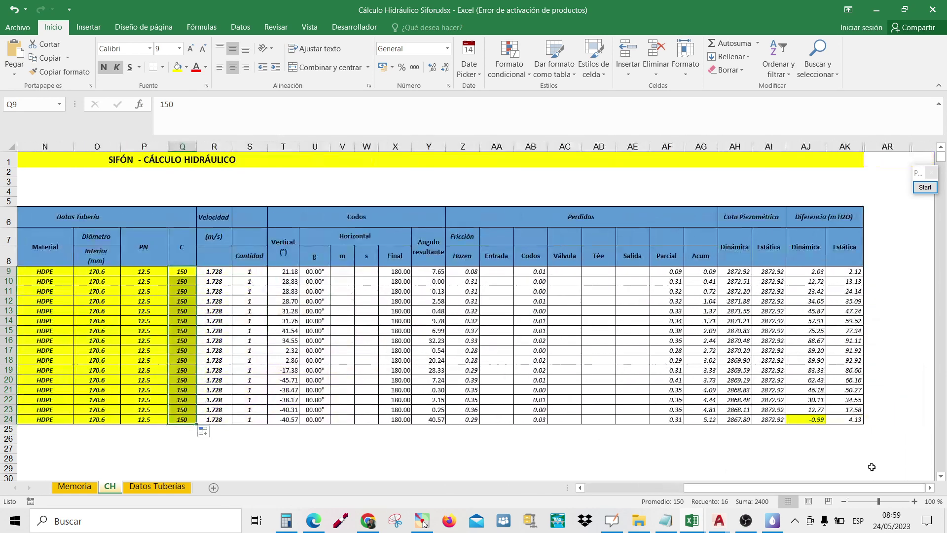
left_click(814, 418)
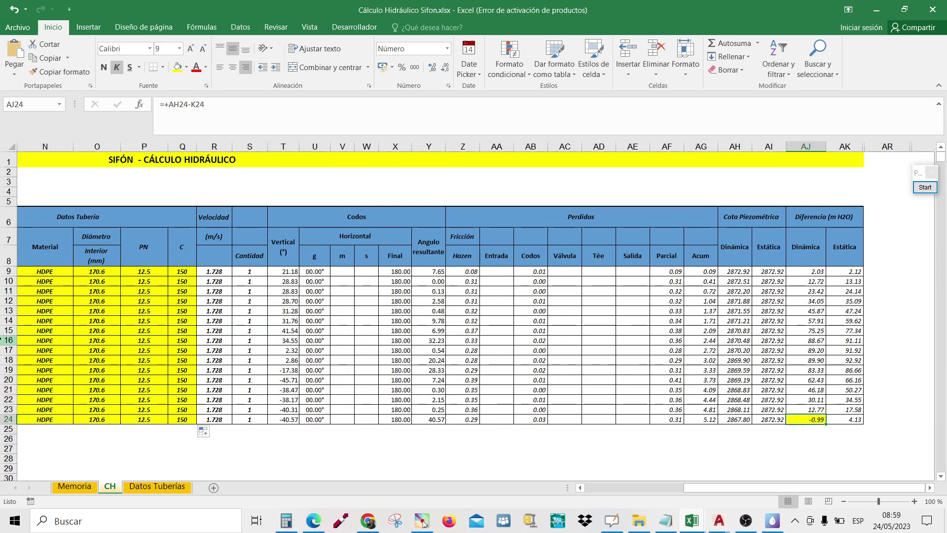
On the Memoria sheet, set the HDPE nominal diameter to 200 mm and check its Condición de cumplimiento
left_click(91, 491)
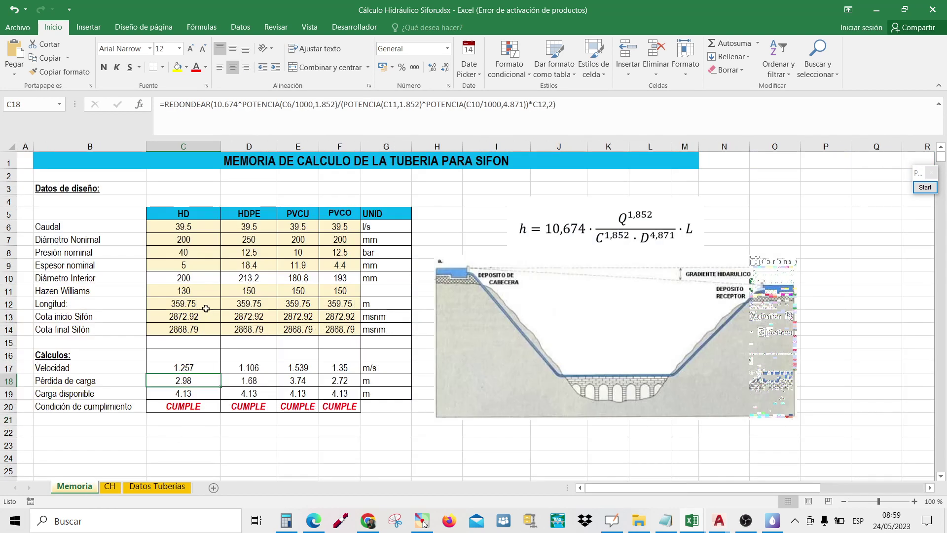
left_click(265, 239)
left_click(282, 239)
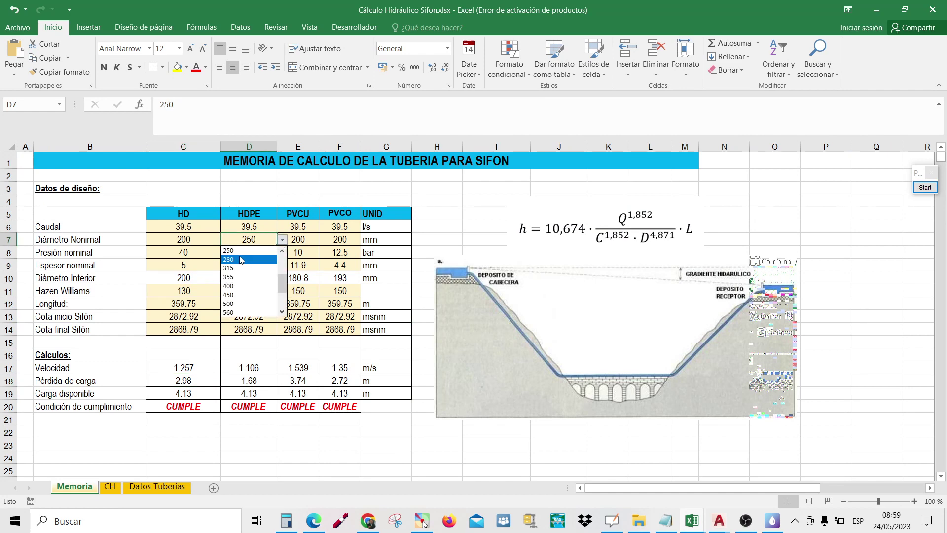
left_click(282, 252)
left_click(252, 250)
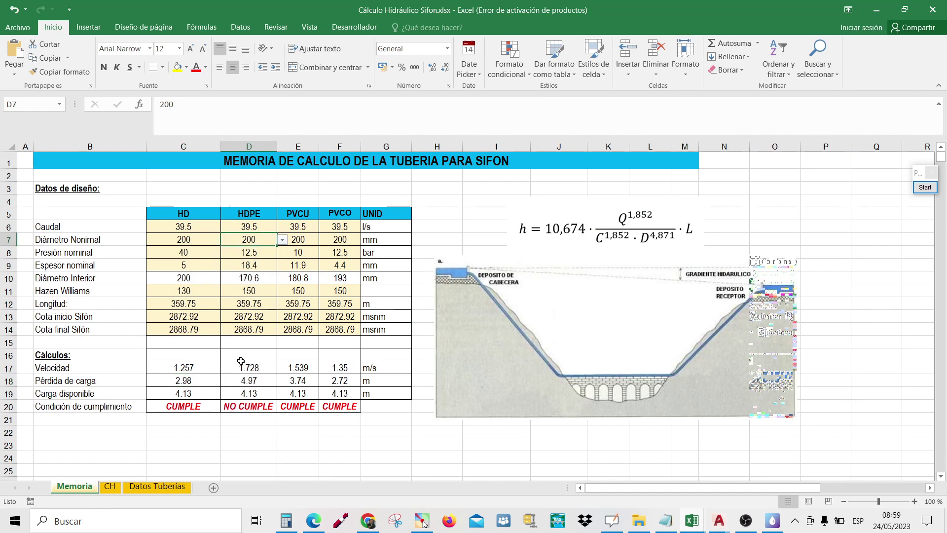
left_click(236, 410)
On the CH sheet, copy the last segment row 24 into row 25
left_click(109, 485)
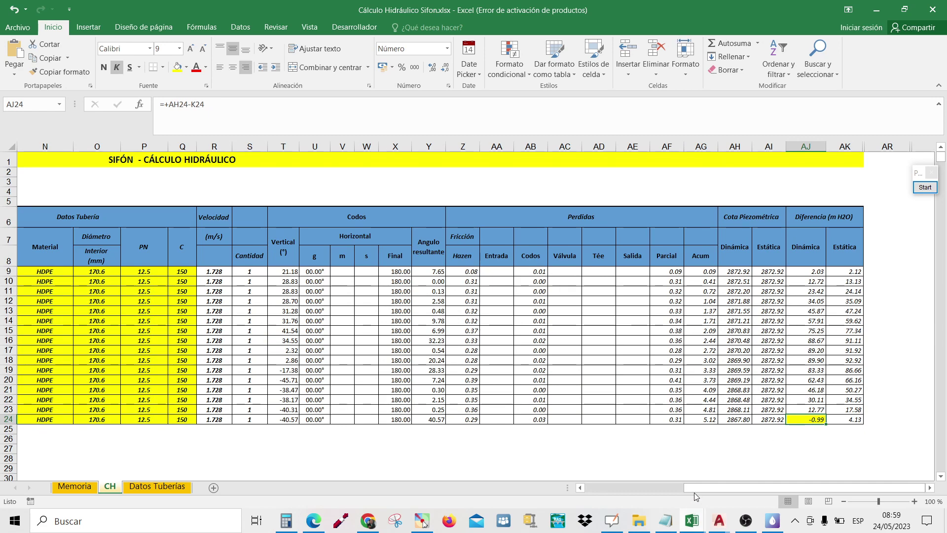
left_click_drag(697, 489, 588, 489)
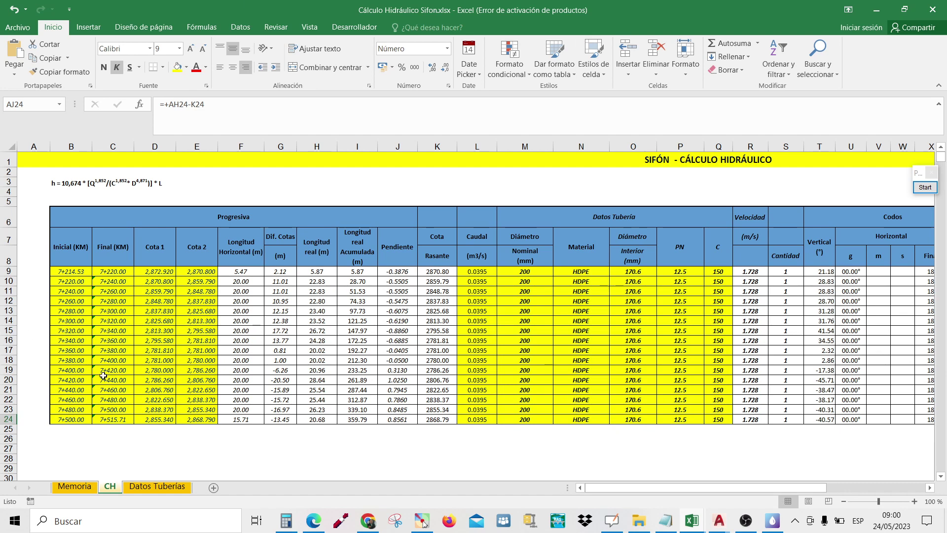
left_click(7, 419)
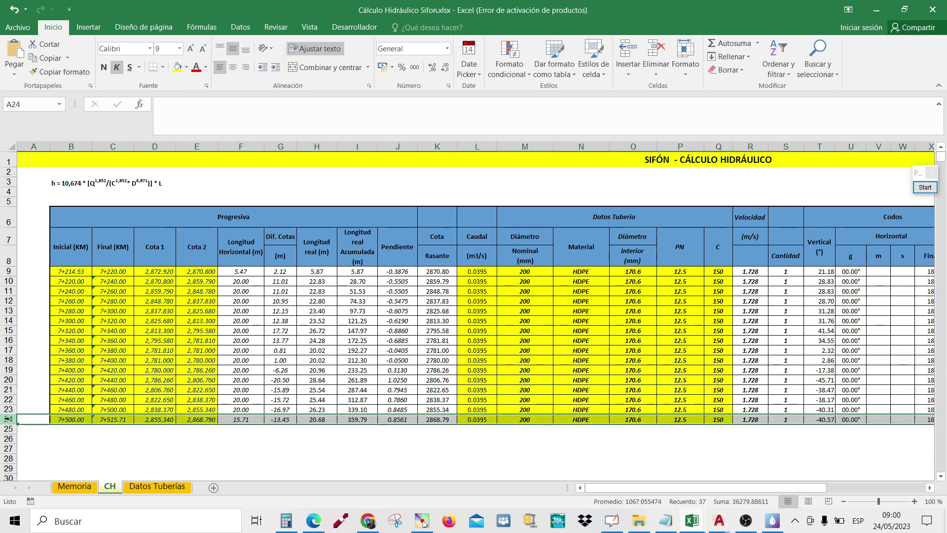
right_click(7, 418)
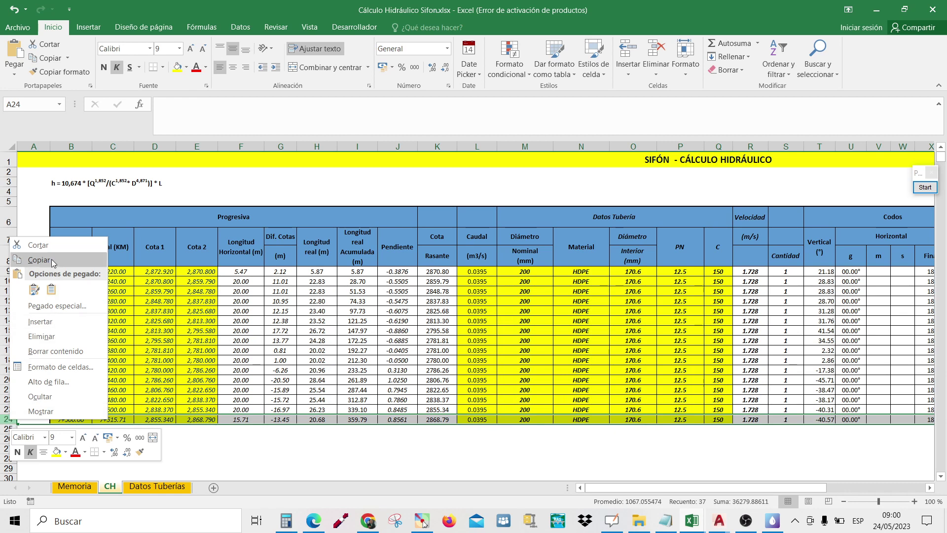
left_click(34, 260)
left_click(8, 428)
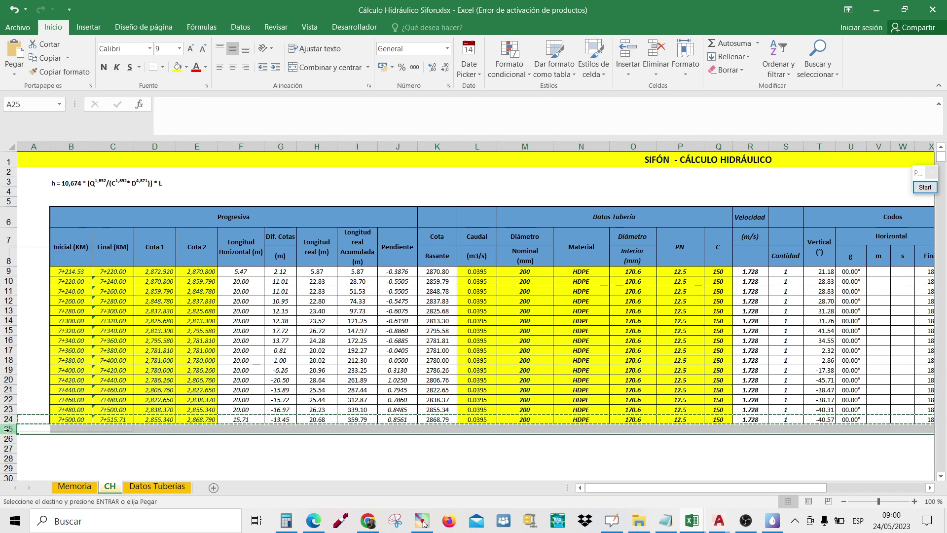
right_click(10, 429)
left_click(68, 332)
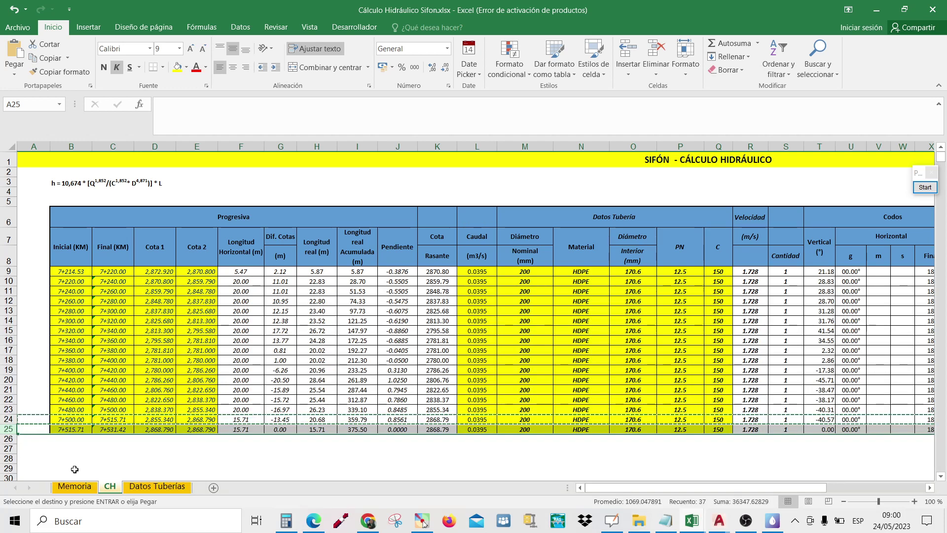
Undo the row pasted into row 25 and clear the pending copy selection
key("ctrl+z")
left_click(206, 361)
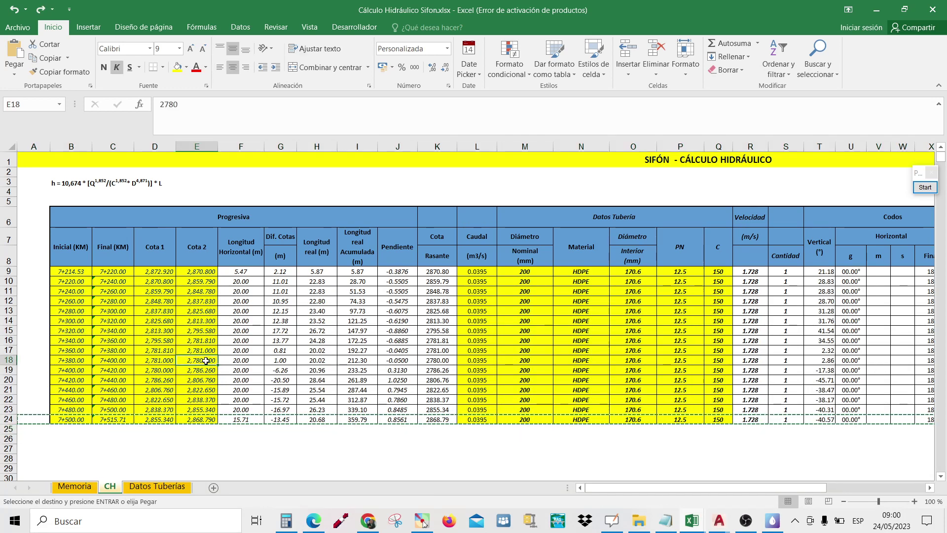
key("Escape")
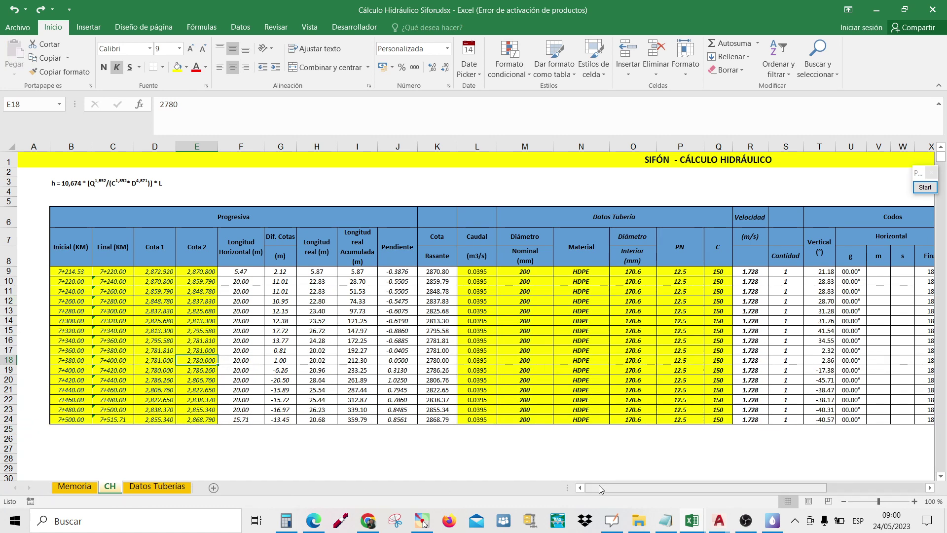
left_click_drag(607, 488, 584, 489)
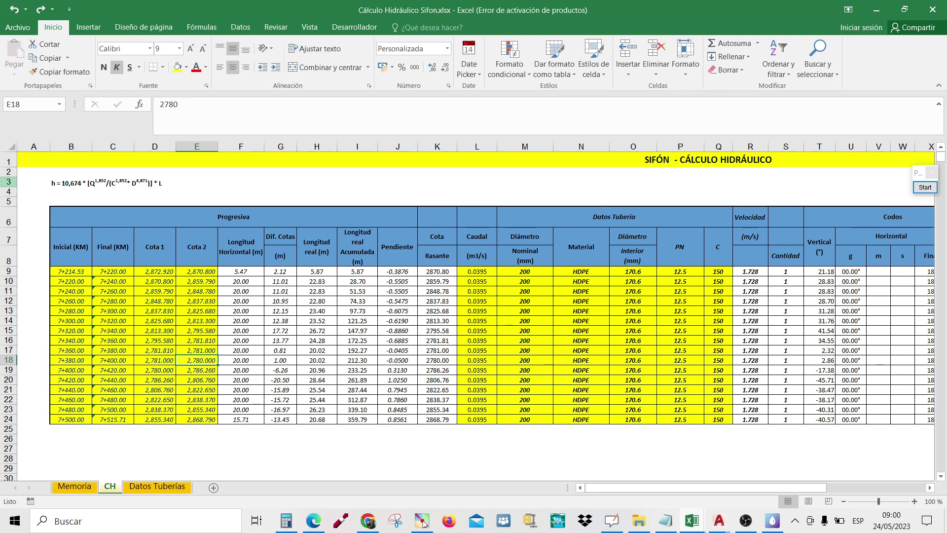
Switch to WaterCAD and enable change tracking for the Untitled2.wtg hydraulic model
left_click(775, 521)
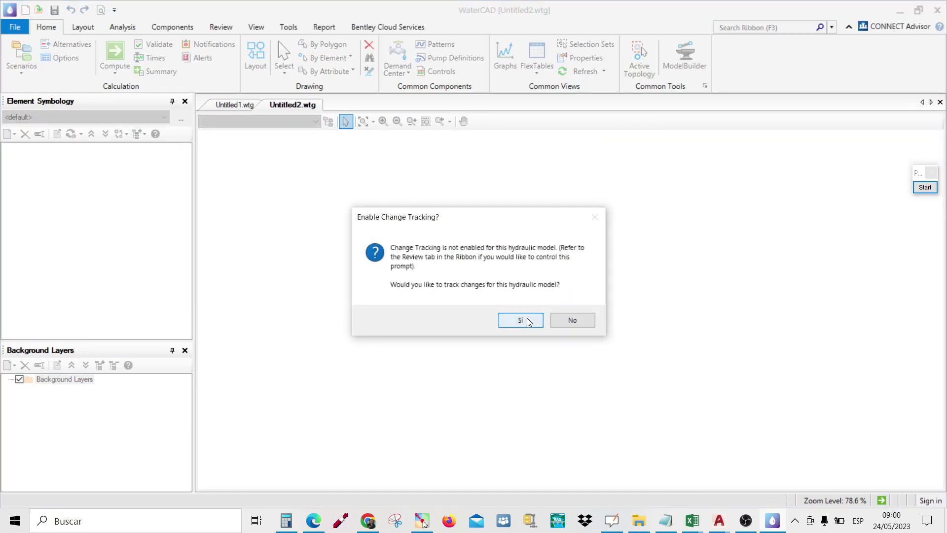
left_click(521, 320)
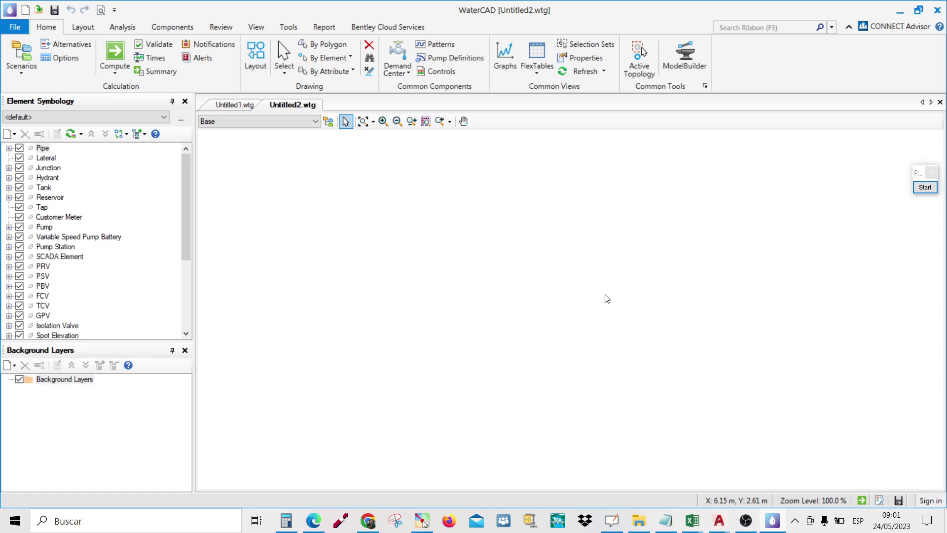
Switch to the SIFON INVERTIDO.dxf drawing in AutoCAD and check the layer of the pipe segment beside station 7+220
left_click(718, 520)
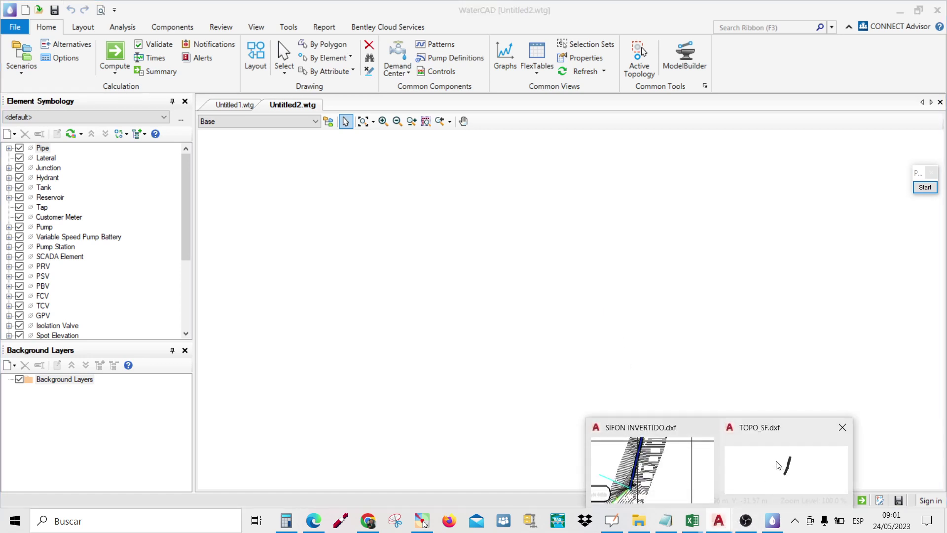
left_click(613, 463)
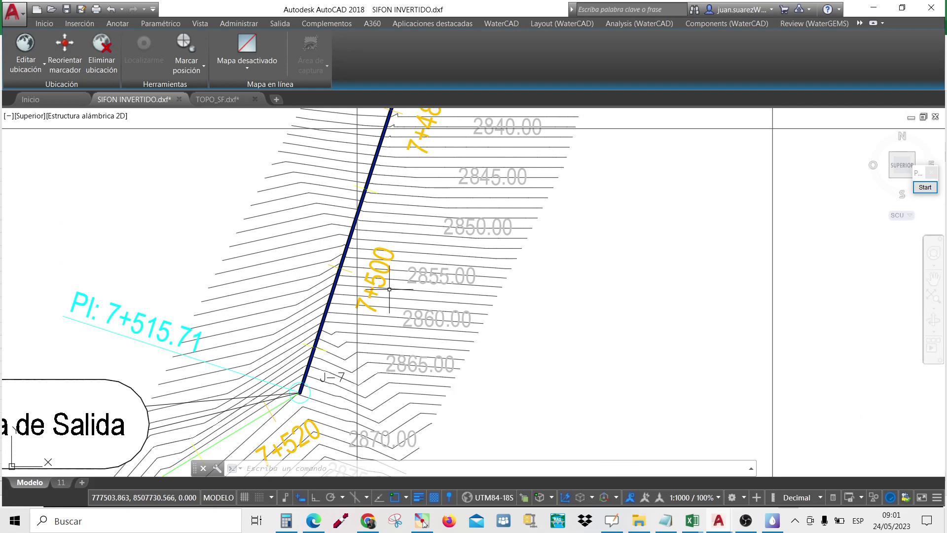
scroll(389, 289, "down", 5)
scroll(523, 320, "down", 4)
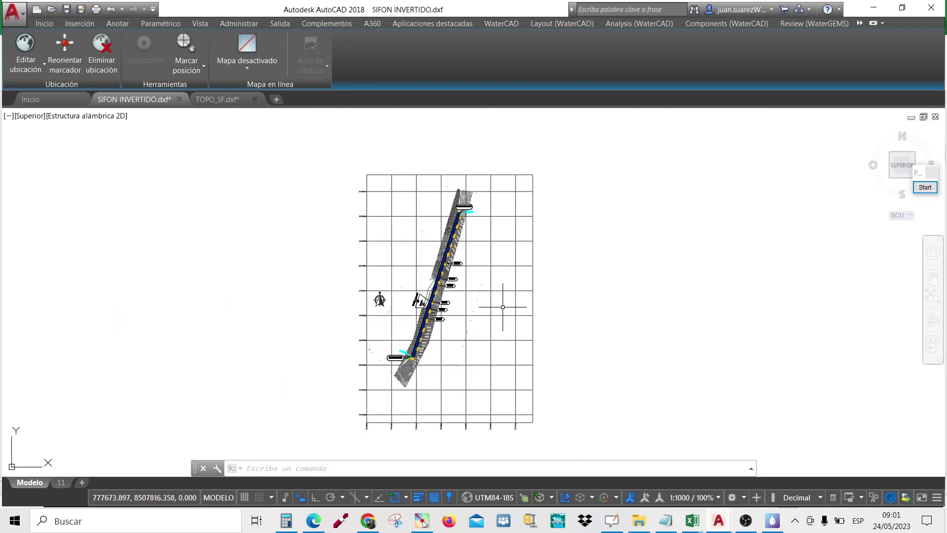
scroll(434, 182, "up", 2)
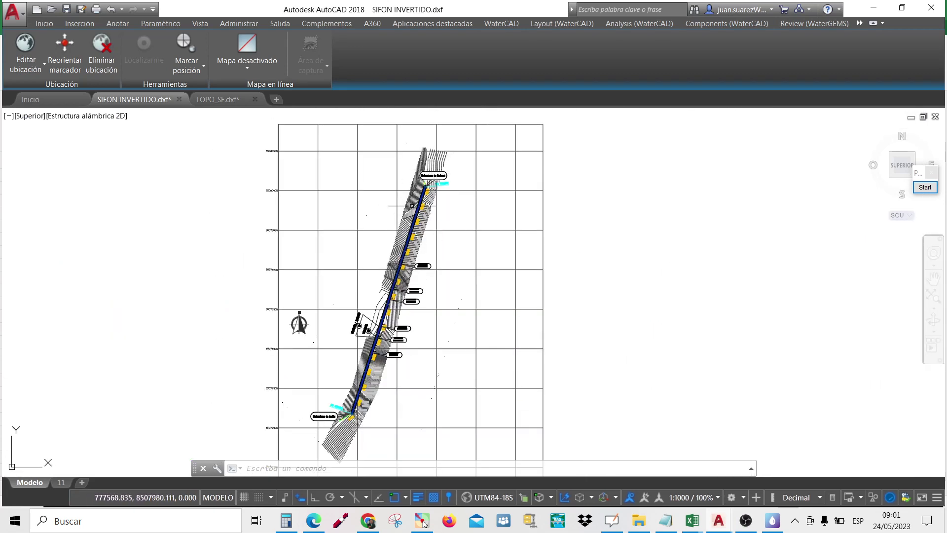
scroll(427, 195, "up", 4)
scroll(427, 194, "up", 2)
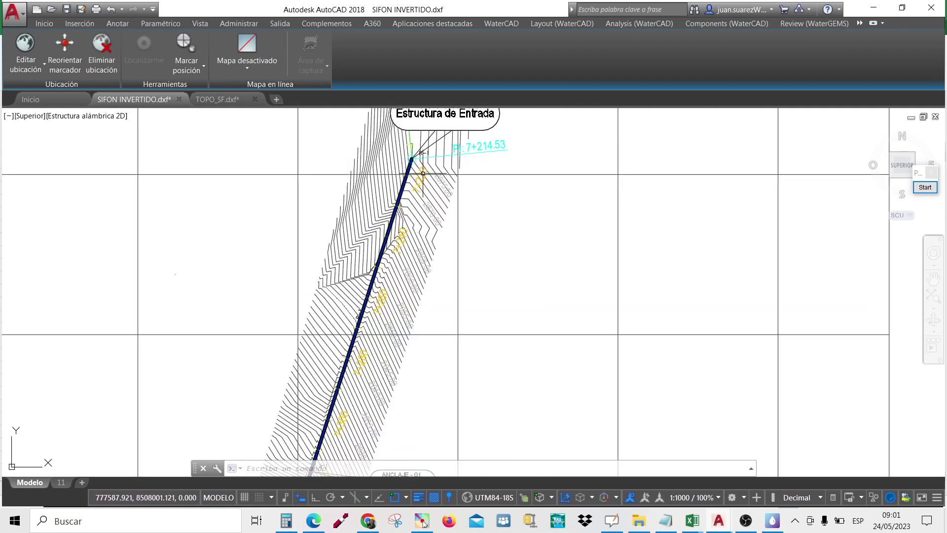
left_click_drag(422, 148, 423, 188)
scroll(411, 218, "up", 5)
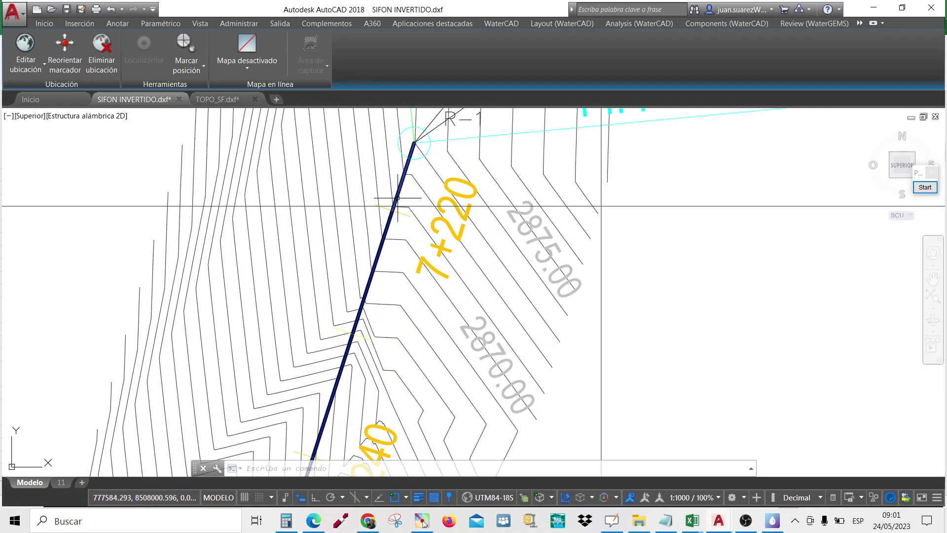
left_click(398, 194)
left_click(44, 23)
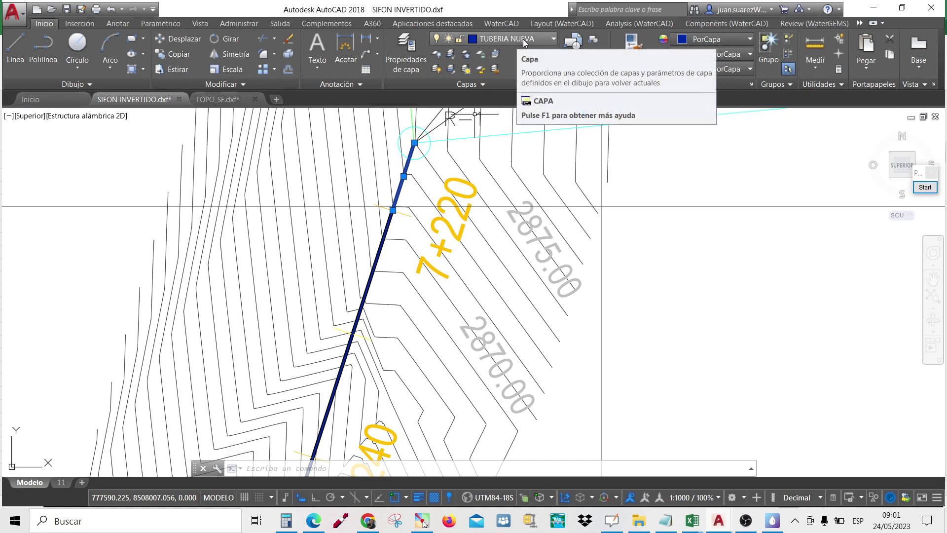
key("Escape")
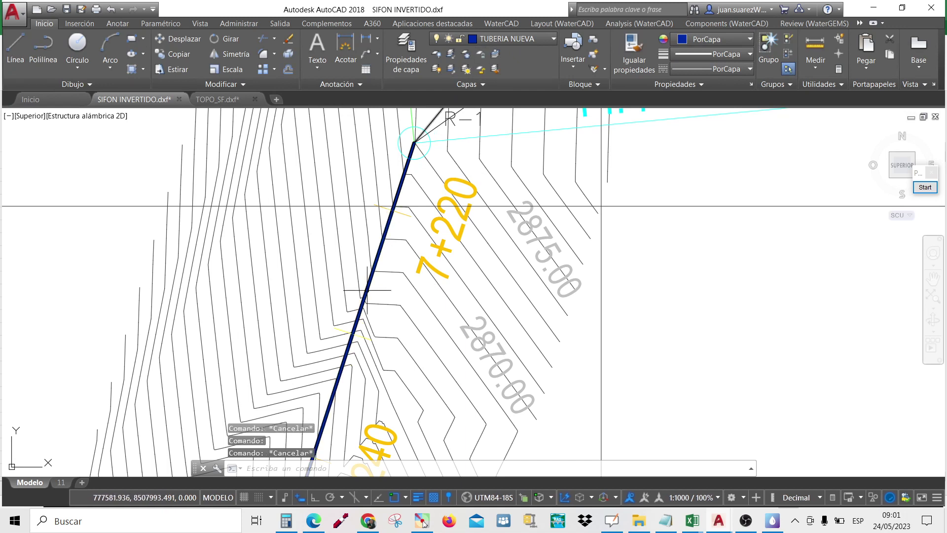
Check the layers of the 2870.00 contour line and the 7+220 station label
left_click(446, 294)
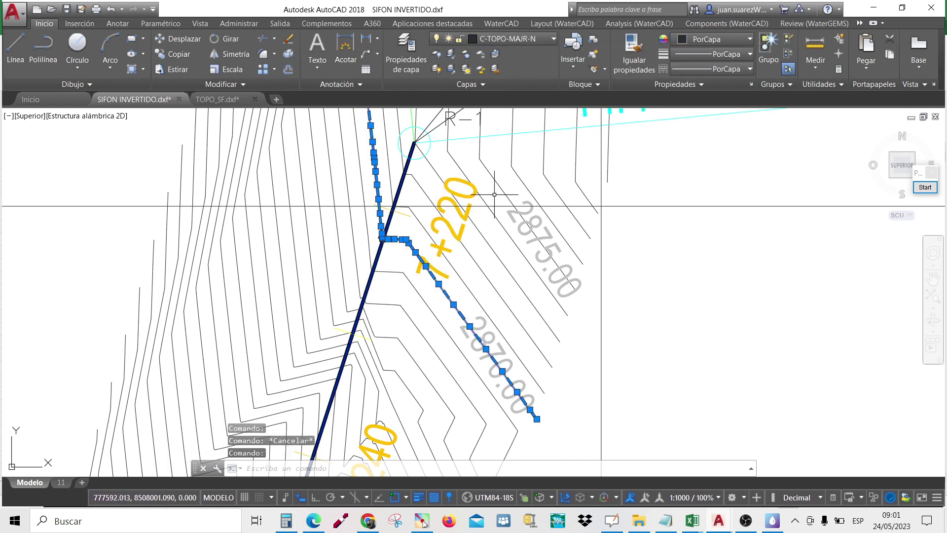
key("Escape")
left_click(473, 194)
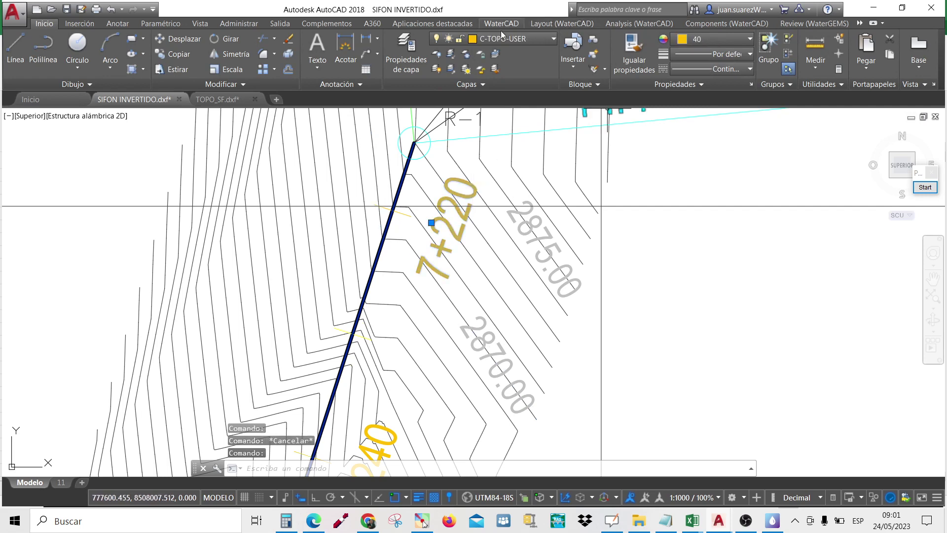
key("Escape")
Check which layer the pipe segment beside station 7+240 is on
scroll(347, 253, "down", 2)
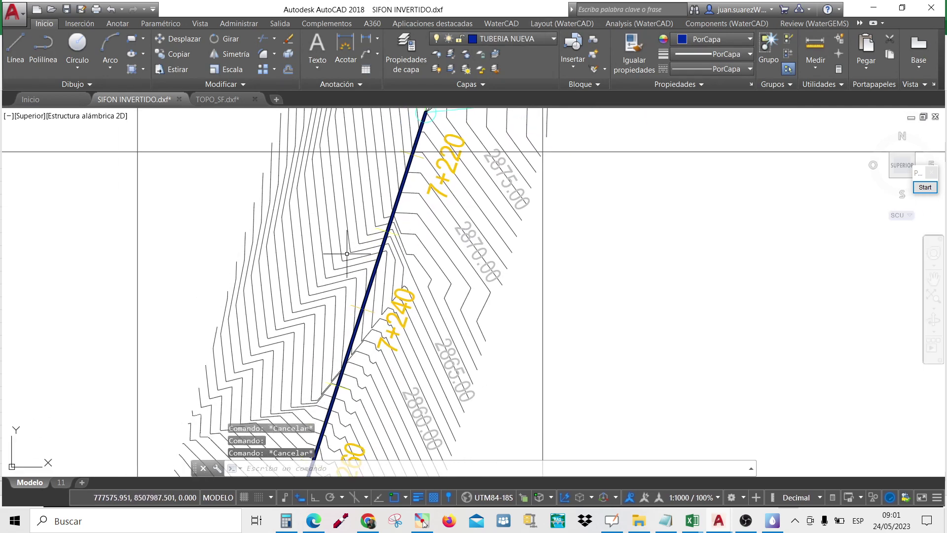
scroll(347, 253, "up", 2)
left_click(367, 295)
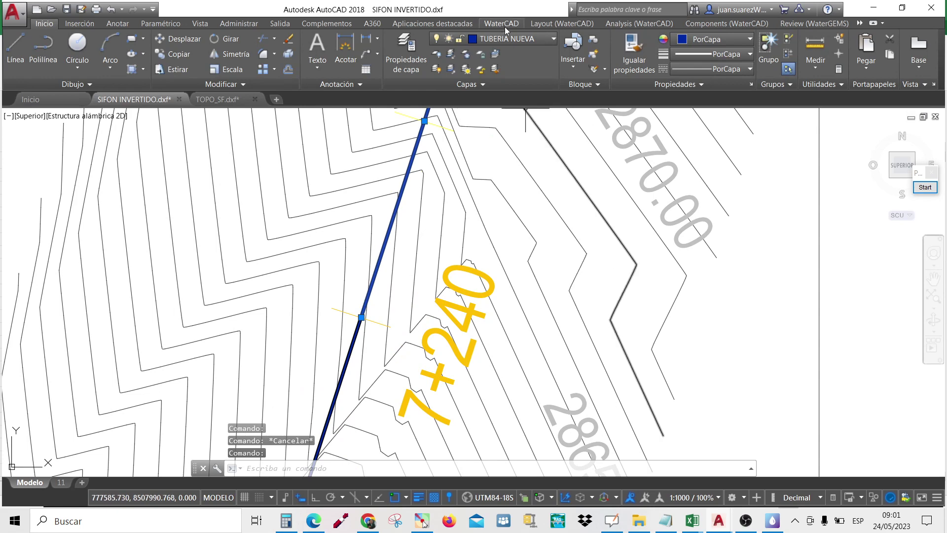
scroll(454, 190, "down", 2)
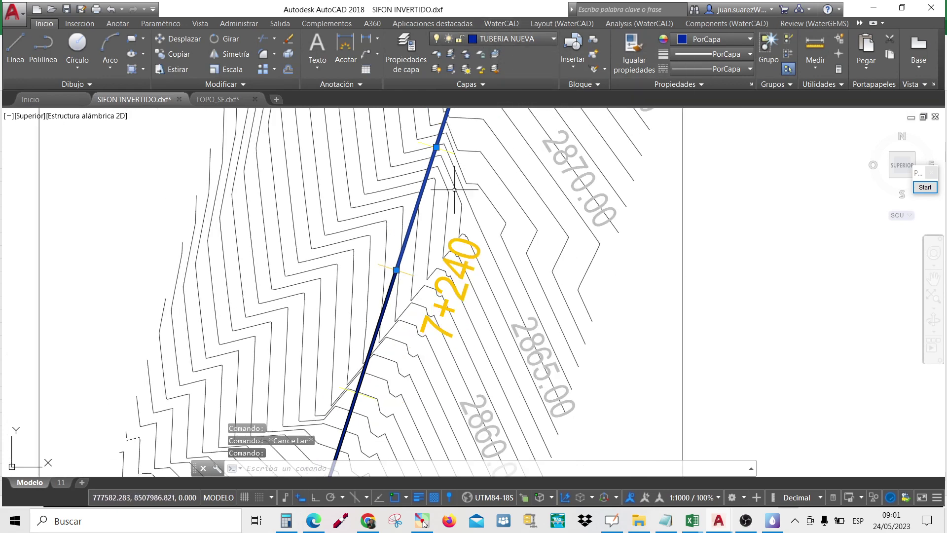
scroll(455, 189, "down", 2)
key("Escape")
Inspect the siphon pipe alignment from the inlet structure past station 7+260 and review the drawing's layer list
scroll(466, 206, "down", 3)
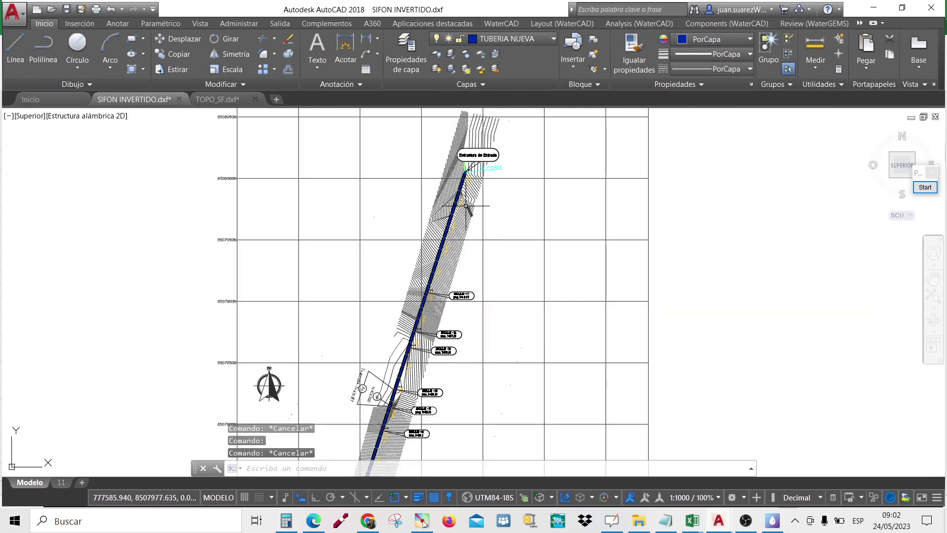
scroll(465, 206, "down", 2)
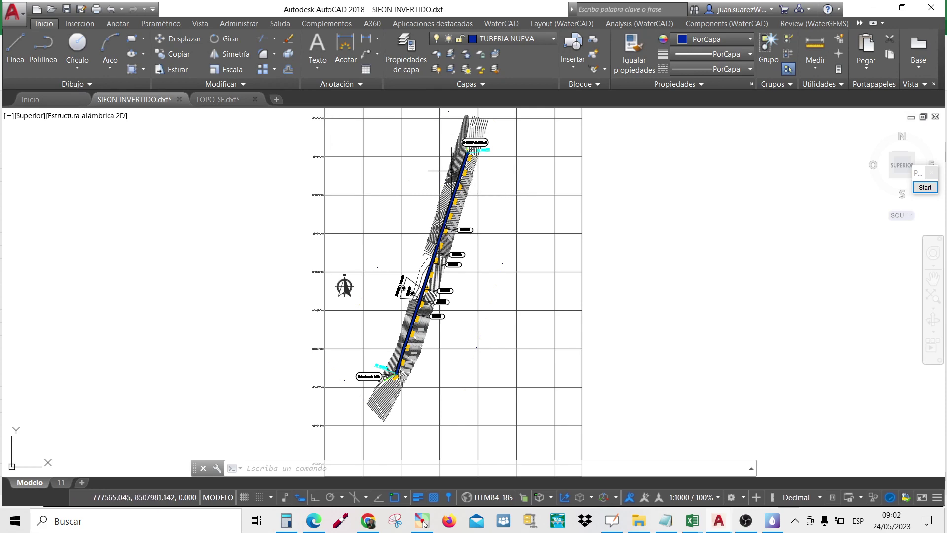
scroll(451, 170, "up", 2)
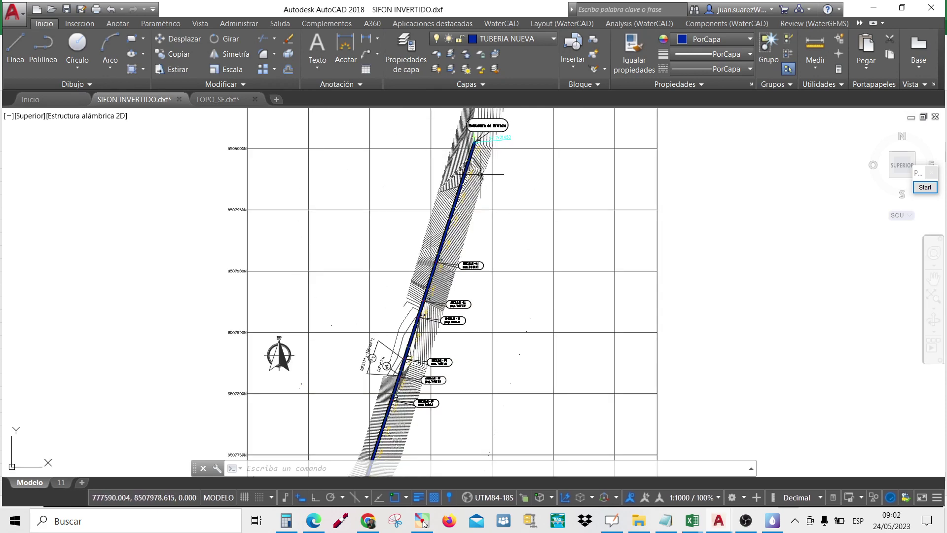
scroll(445, 188, "up", 5)
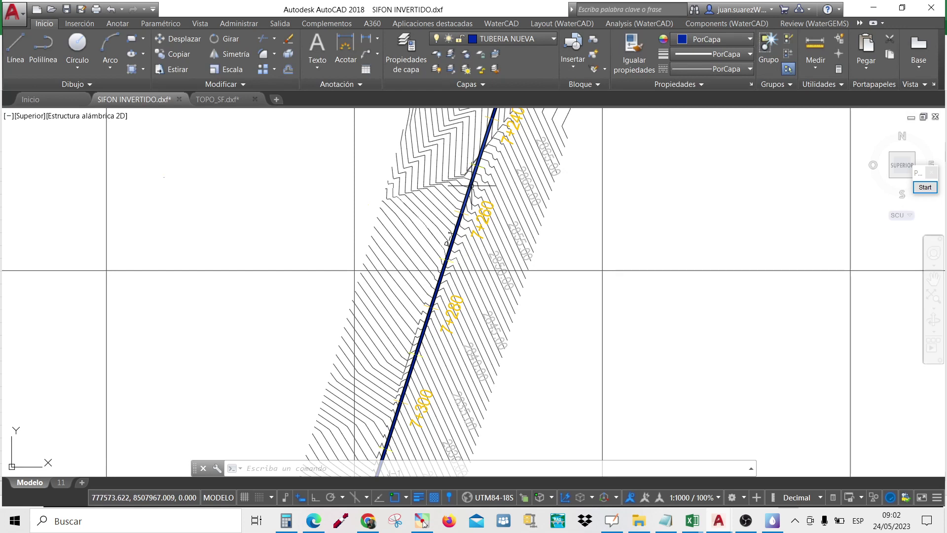
left_click(470, 186)
key("Escape")
key("Escape")
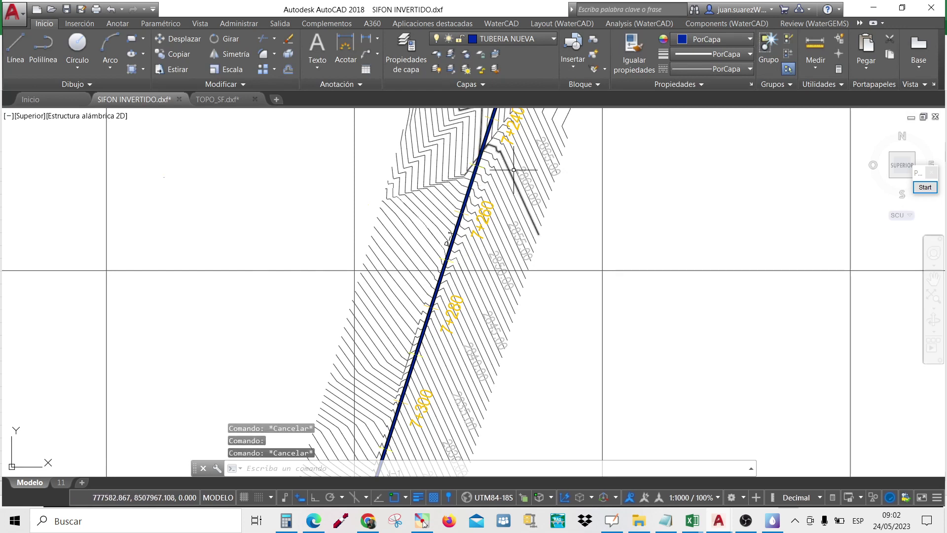
left_click(545, 39)
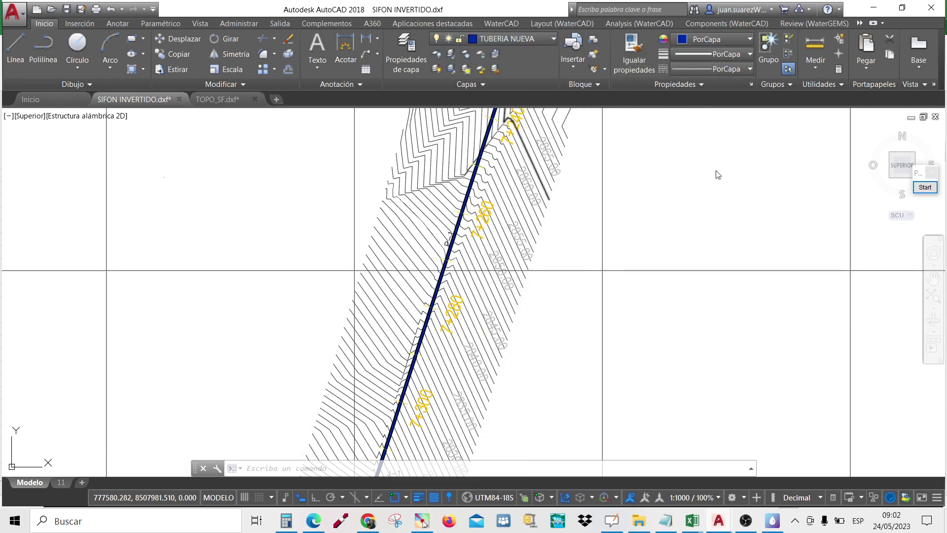
Switch to WaterCAD, open ModelBuilder and delete the existing SIFON INVERTIDO connection
left_click(772, 522)
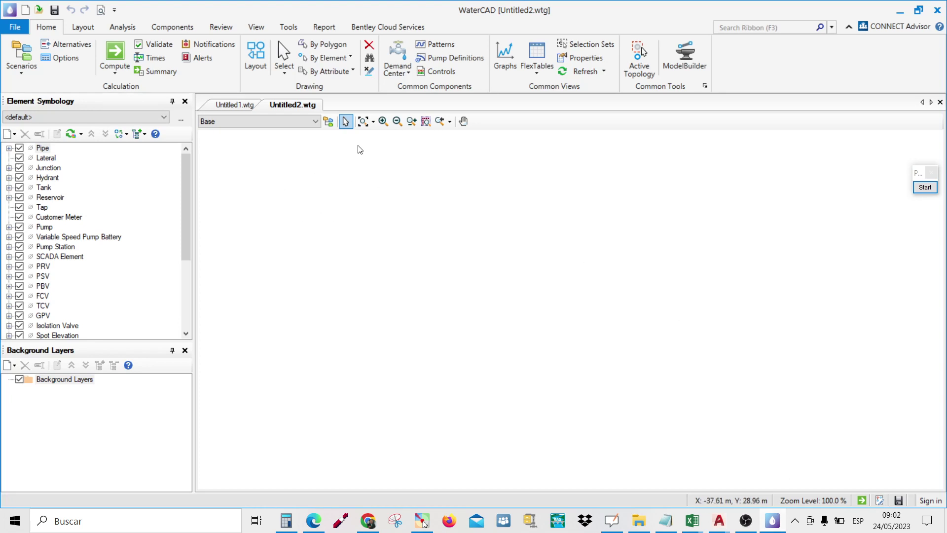
left_click(289, 29)
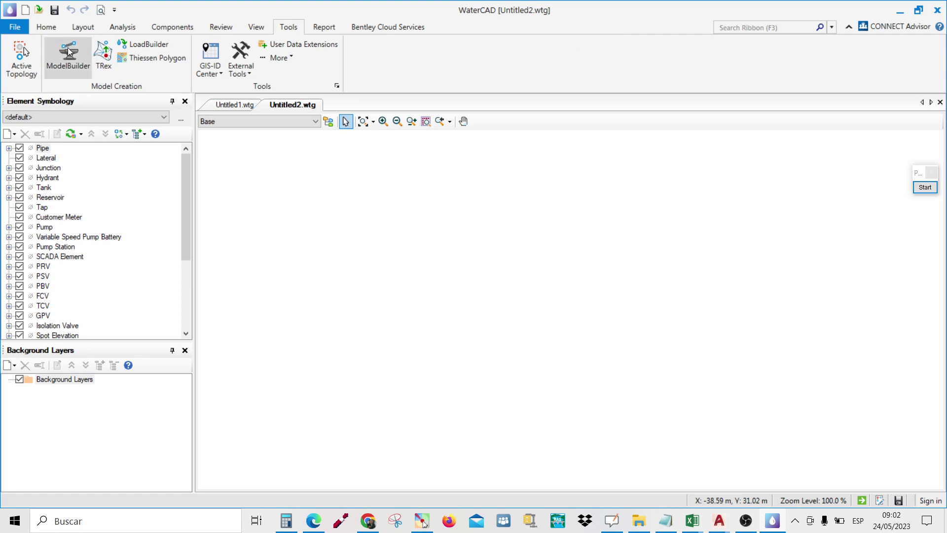
left_click(68, 50)
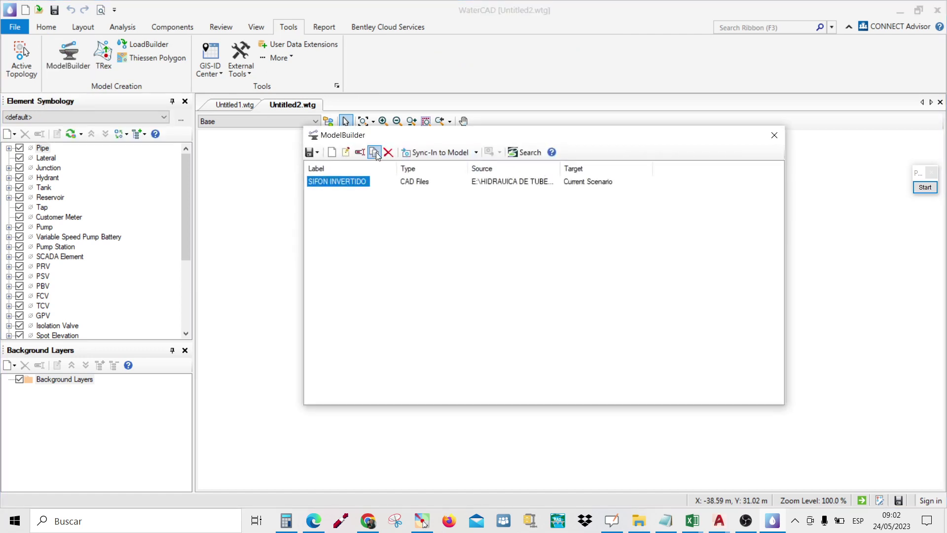
left_click(388, 151)
left_click(454, 305)
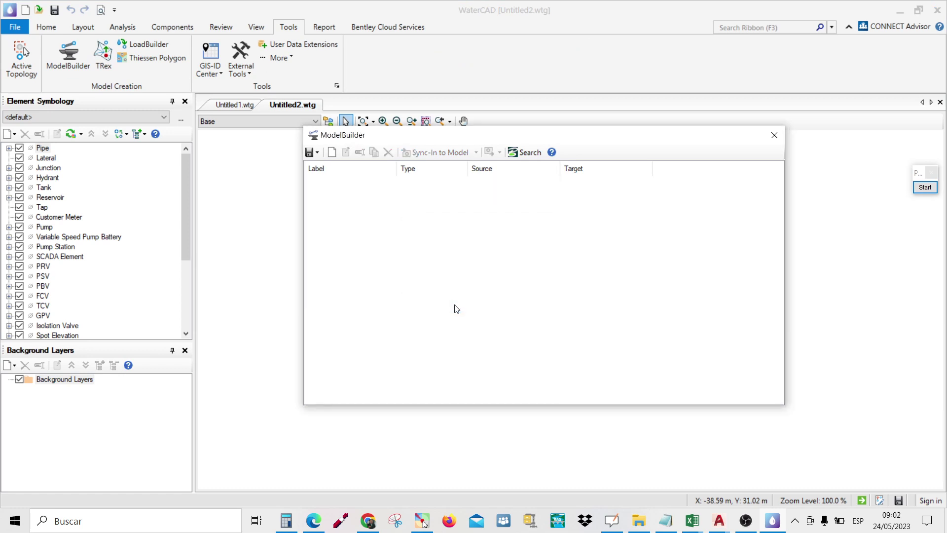
Create a new ModelBuilder connection with CAD Files as the data source type and select SIFON INVERTIDO.dxf as its source file
left_click(333, 153)
left_click(506, 163)
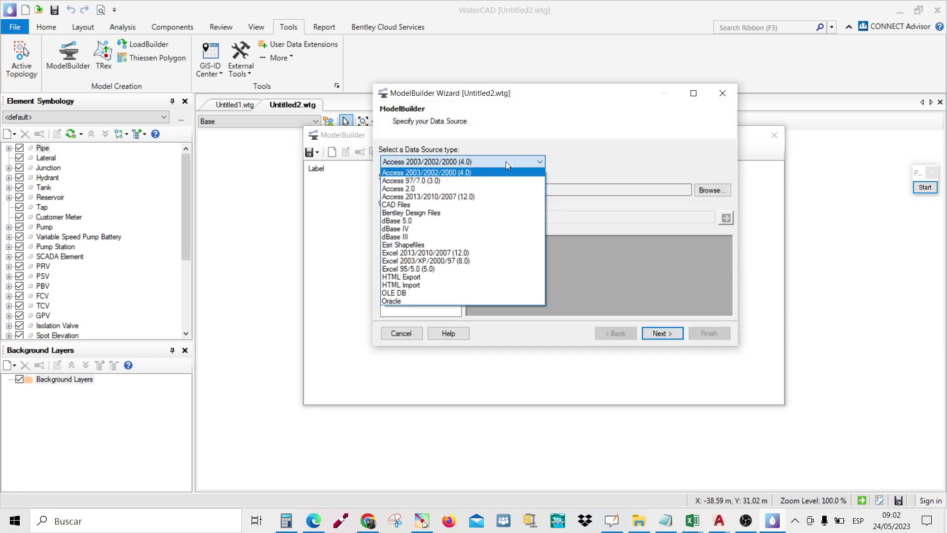
left_click(408, 204)
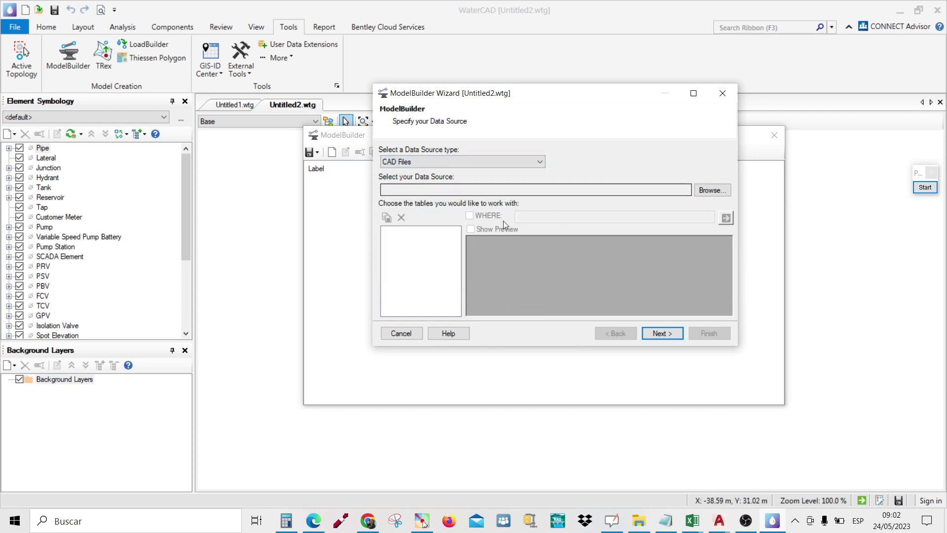
left_click(713, 191)
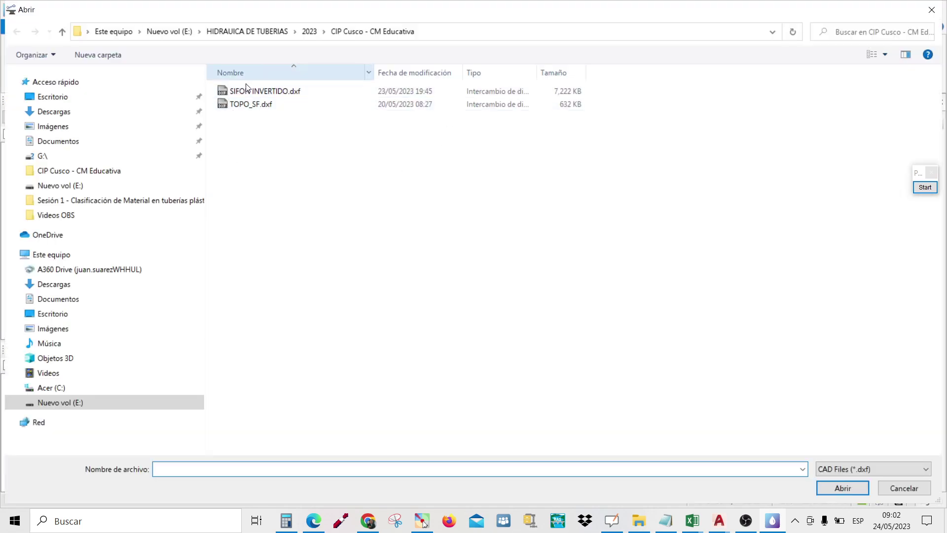
left_click(259, 95)
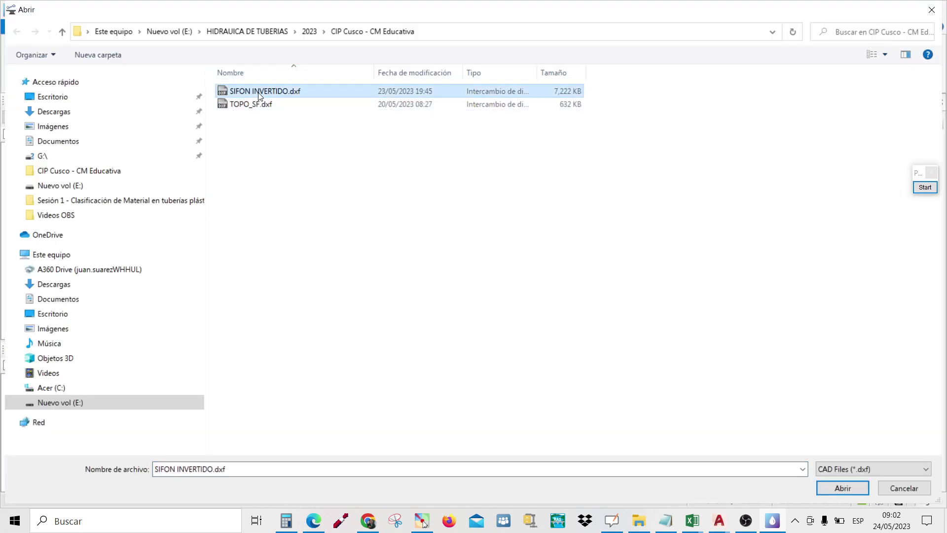
Switch to AutoCAD and check the file type options for saving SIFON INVERTIDO as a DXF, leaving without saving
mouse_move(719, 520)
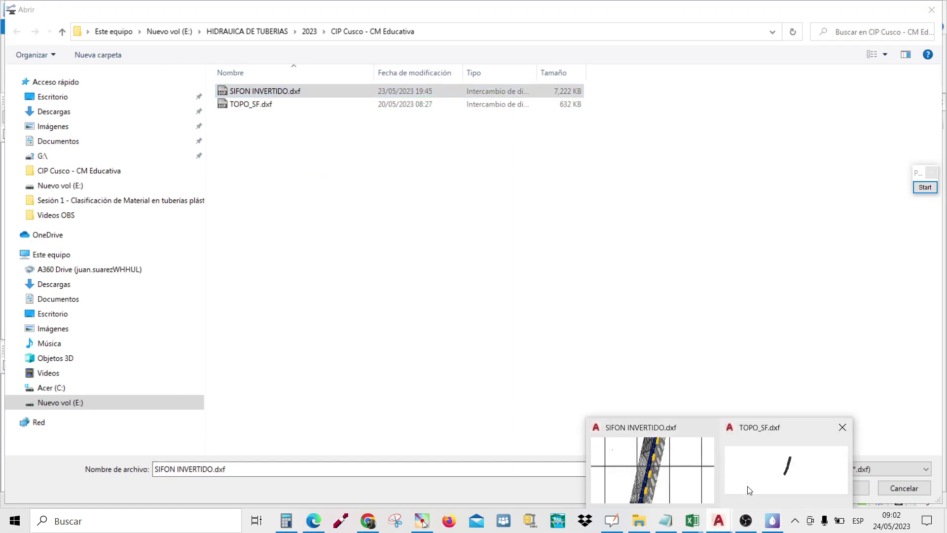
left_click(656, 469)
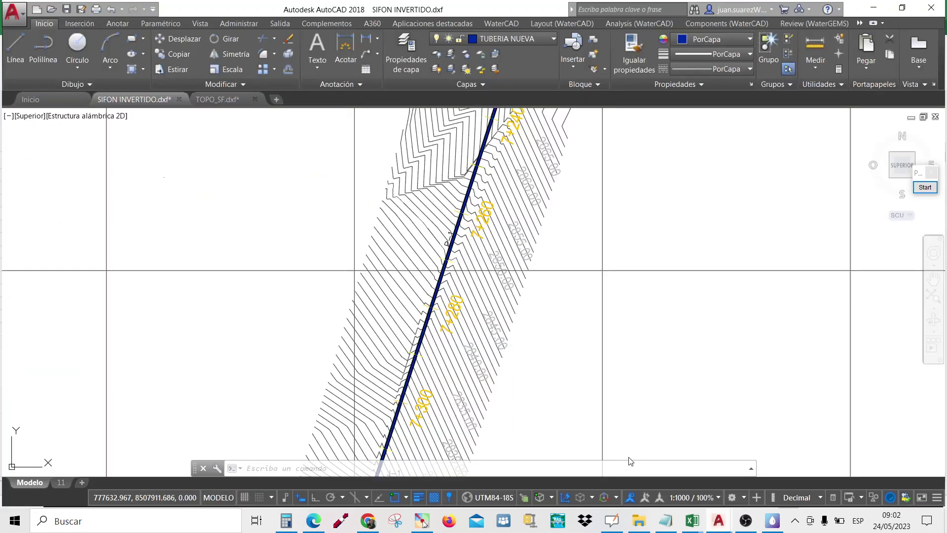
left_click(20, 19)
left_click(57, 164)
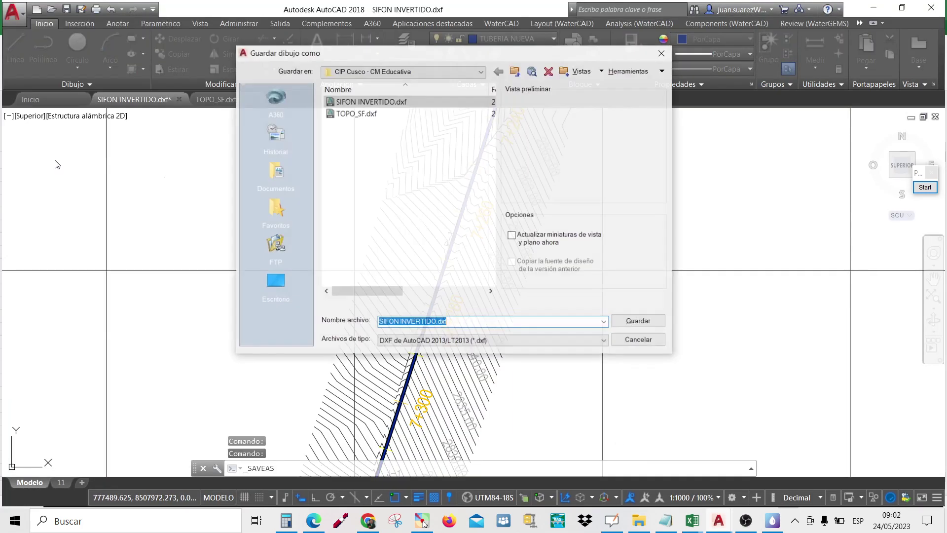
left_click(441, 345)
left_click(445, 428)
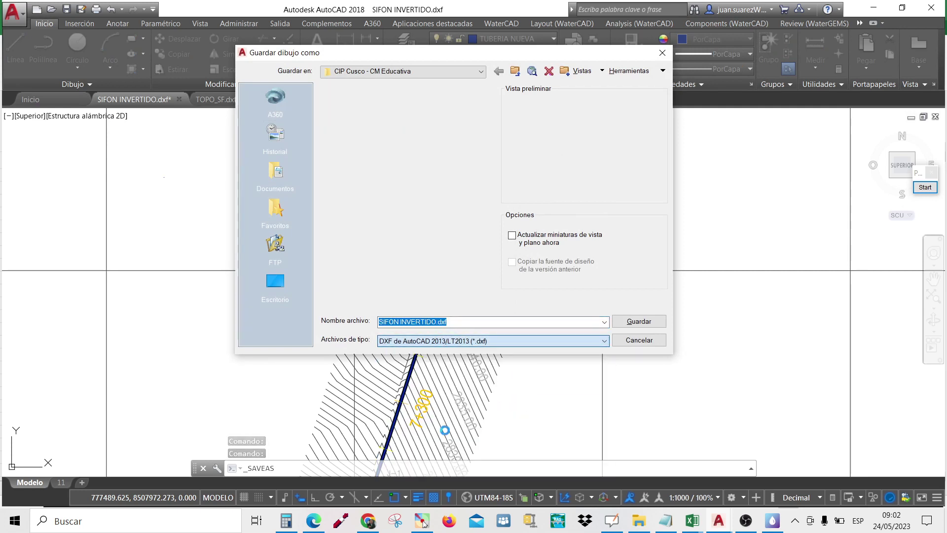
left_click(663, 54)
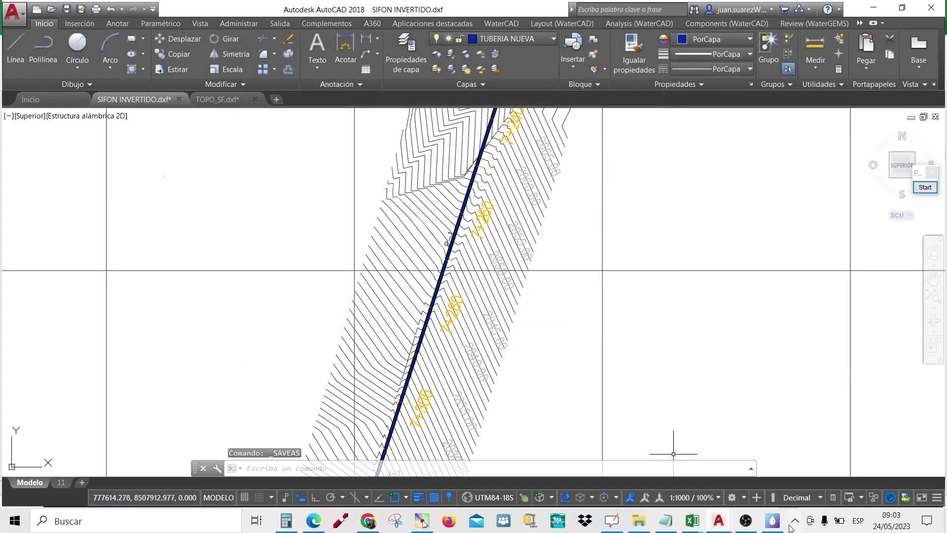
Back in WaterCAD, load SIFON INVERTIDO.dxf as the data source and remove every table except TUBERIA NUEVA
key("ctrl+o")
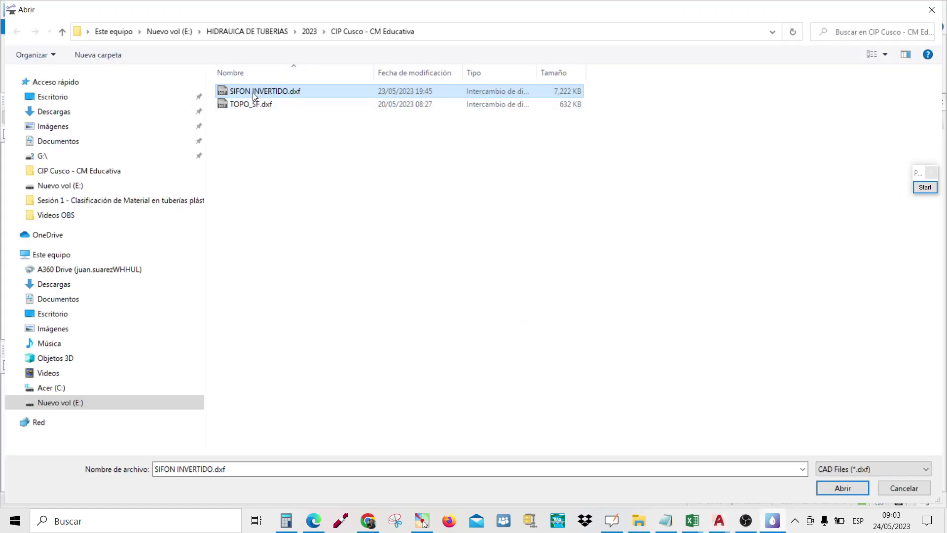
key("Escape")
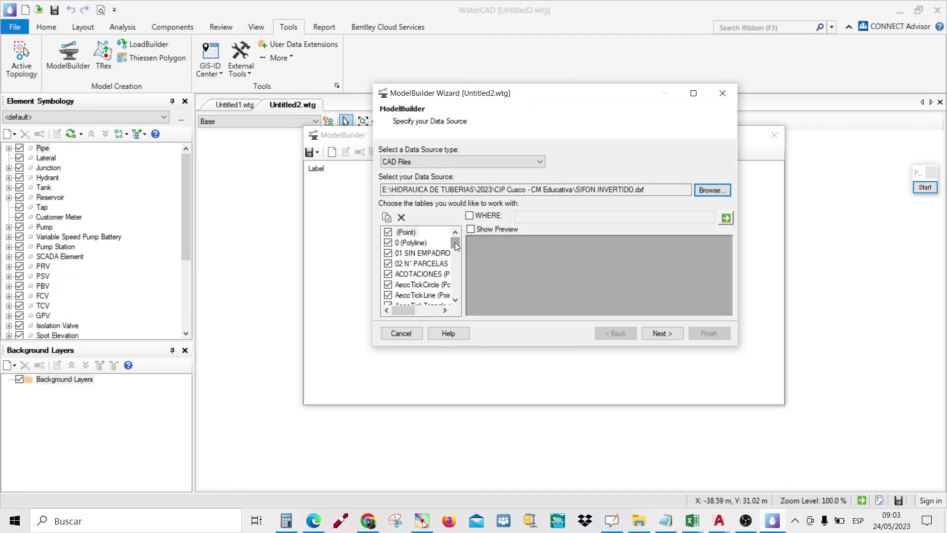
mouse_move(455, 242)
left_mouse_down()
mouse_move(456, 291)
mouse_move(466, 235)
left_mouse_up()
left_click(401, 217)
left_click(401, 217)
left_click(402, 217)
left_click(401, 217)
left_click(401, 218)
left_click(401, 217)
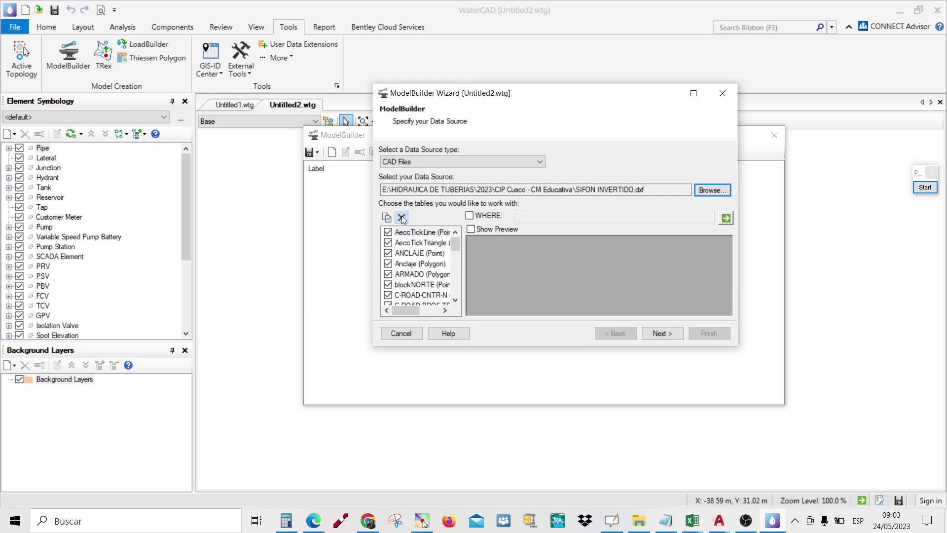
left_click(401, 218)
left_click(402, 217)
left_click(401, 218)
left_click(401, 218)
left_click(401, 217)
left_click(401, 218)
left_click(401, 218)
left_click(401, 217)
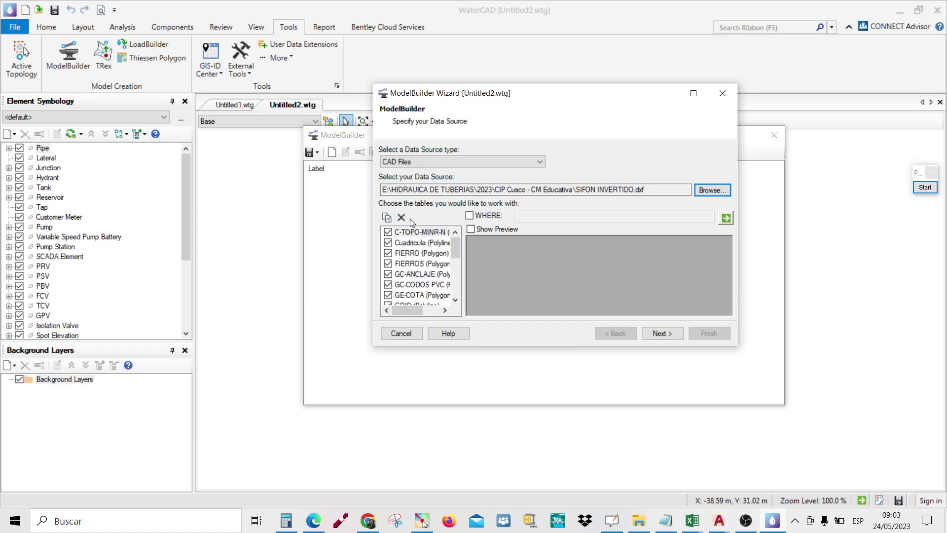
left_click(401, 218)
left_click(402, 217)
left_click(401, 217)
left_click(402, 217)
left_click(401, 217)
left_click(401, 217)
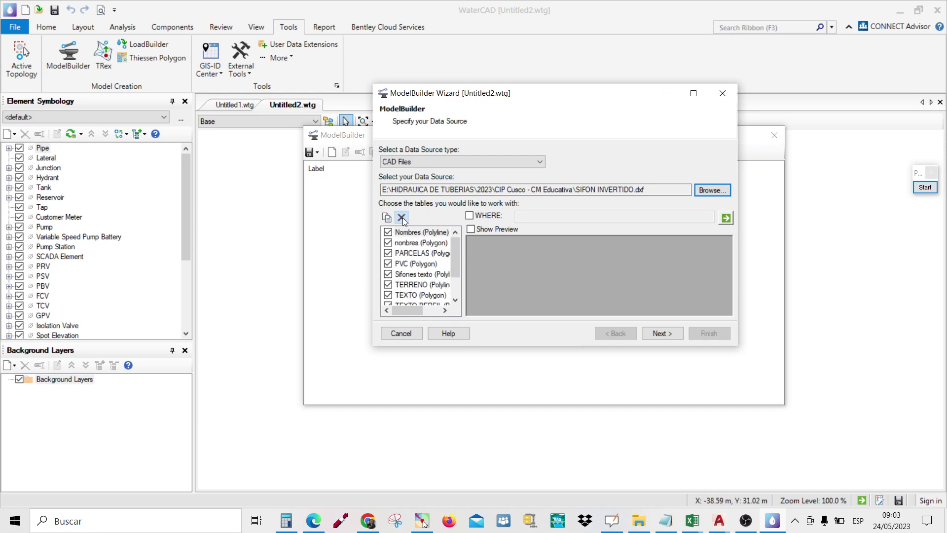
left_click(401, 218)
left_click(401, 218)
left_click(401, 218)
left_click(401, 217)
left_click(401, 217)
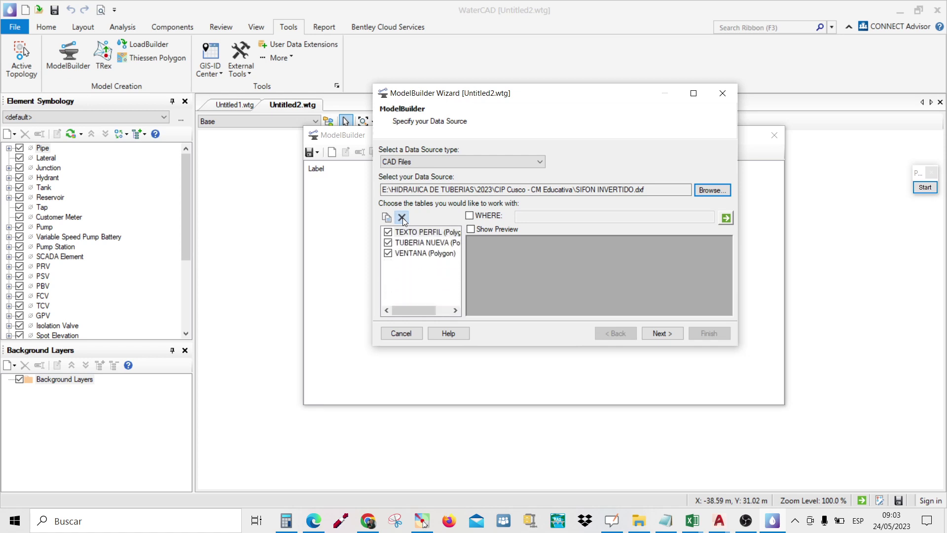
left_click(402, 217)
left_click(404, 245)
left_click(402, 218)
left_click(428, 234)
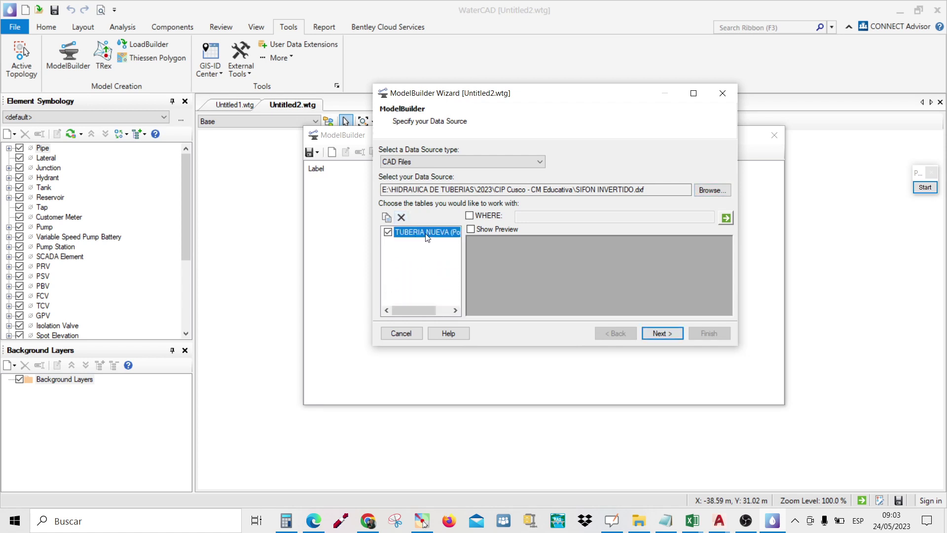
Set the data source's coordinate unit to m and establish pipe connectivity using spatial data with a 1 m tolerance
left_click(675, 334)
left_click(439, 158)
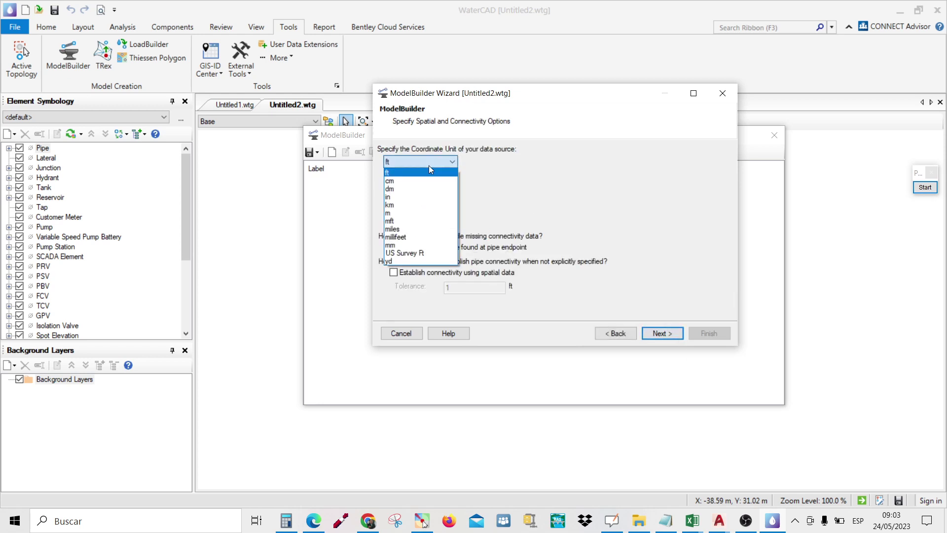
left_click(395, 215)
left_click(394, 273)
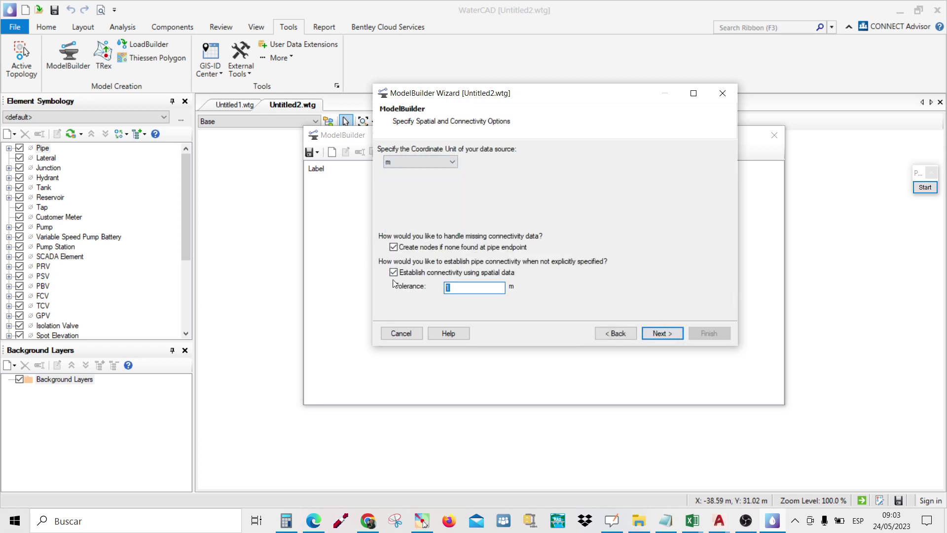
left_click(675, 333)
left_click(673, 334)
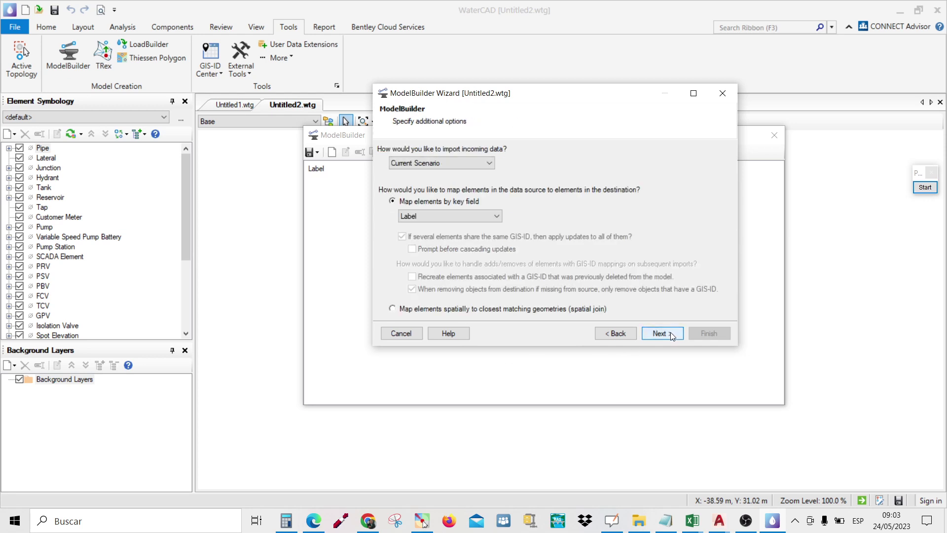
Map the TUBERIA NUEVA table to Pipe with <label> as the key field and build the model, creating both selection sets
left_click(670, 332)
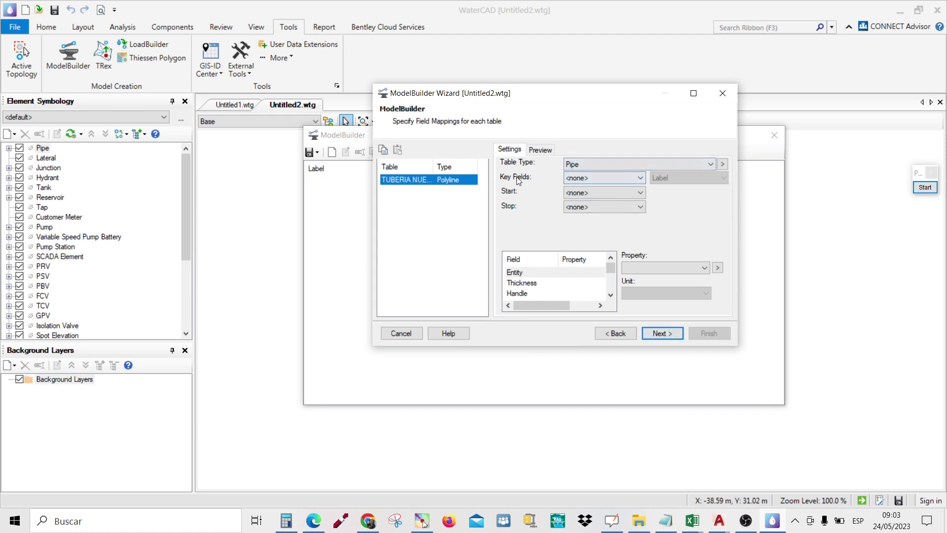
left_click(581, 177)
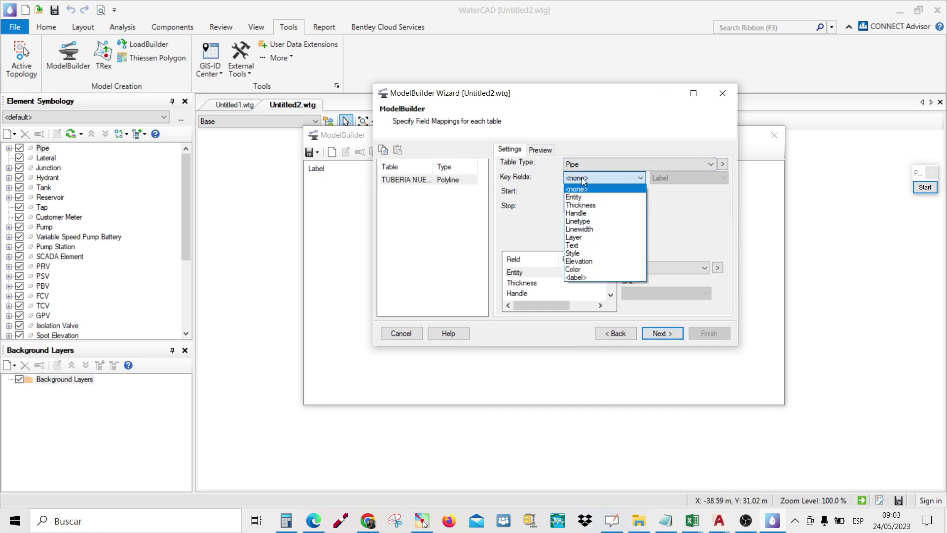
left_click(584, 283)
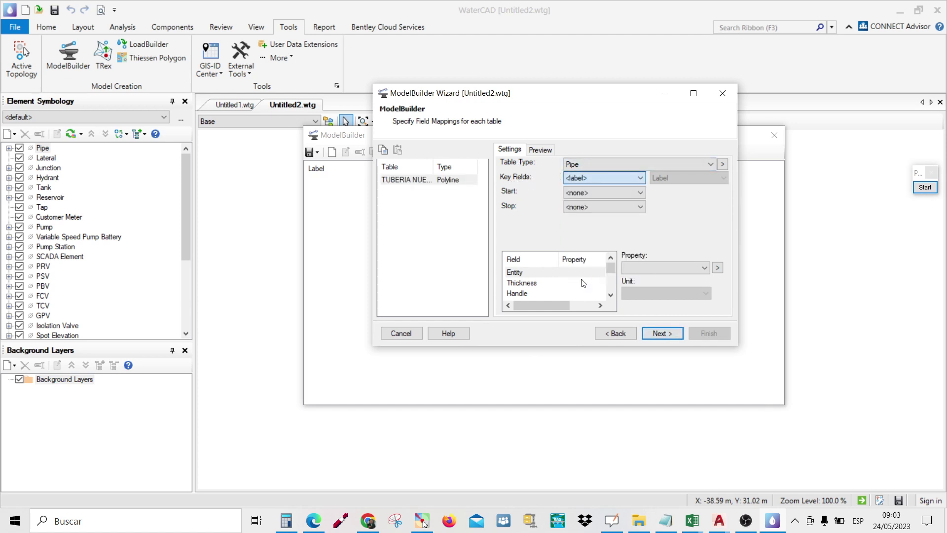
left_click(676, 334)
left_click(676, 334)
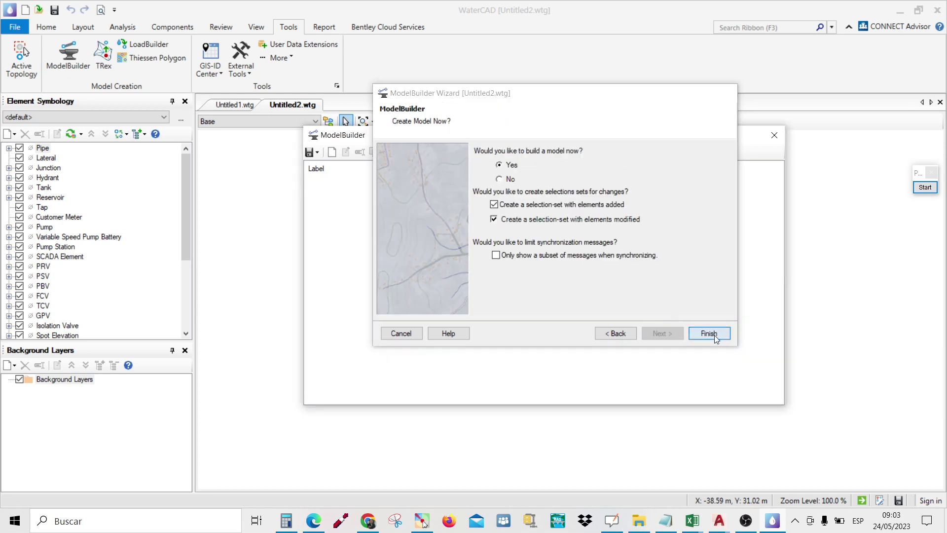
left_click(714, 334)
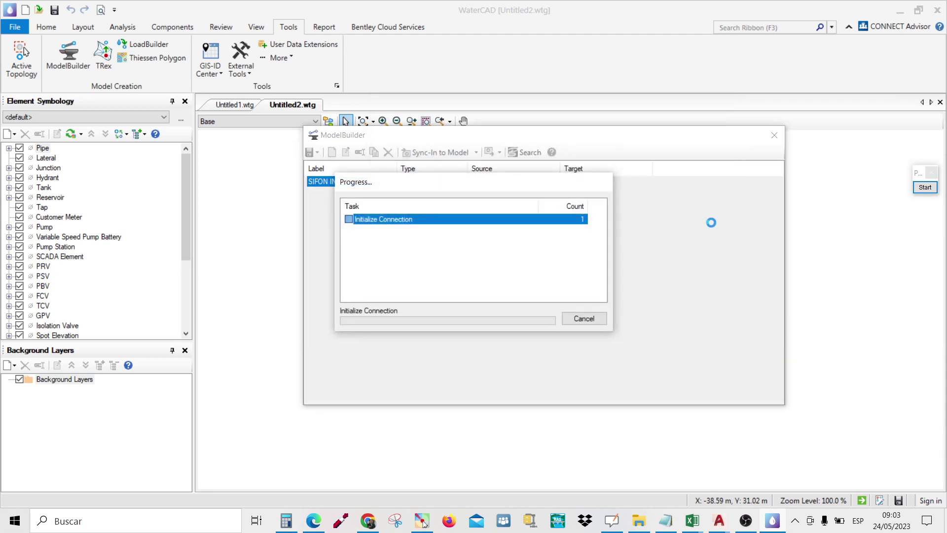
Close ModelBuilder, synchronize the drawing with the database and display the full extents of the imported pipes
left_click(648, 130)
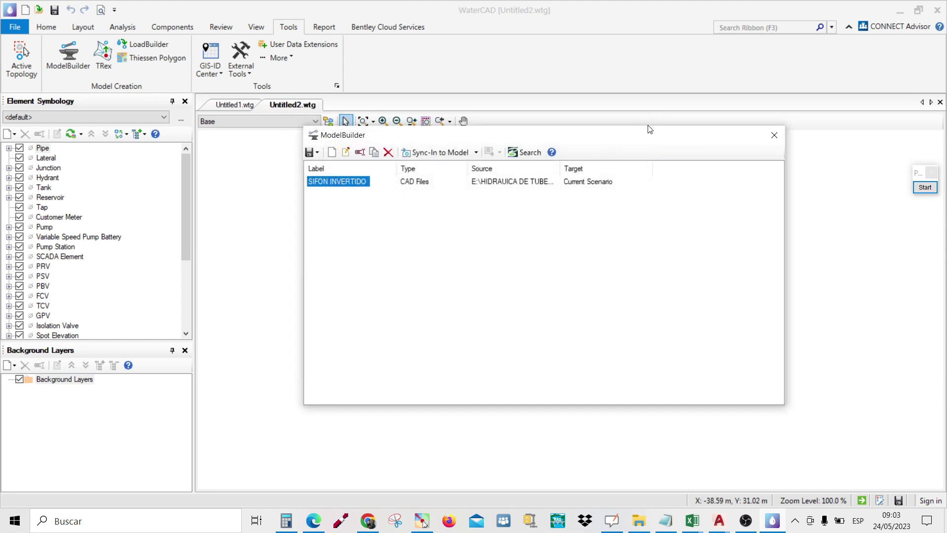
left_click(774, 136)
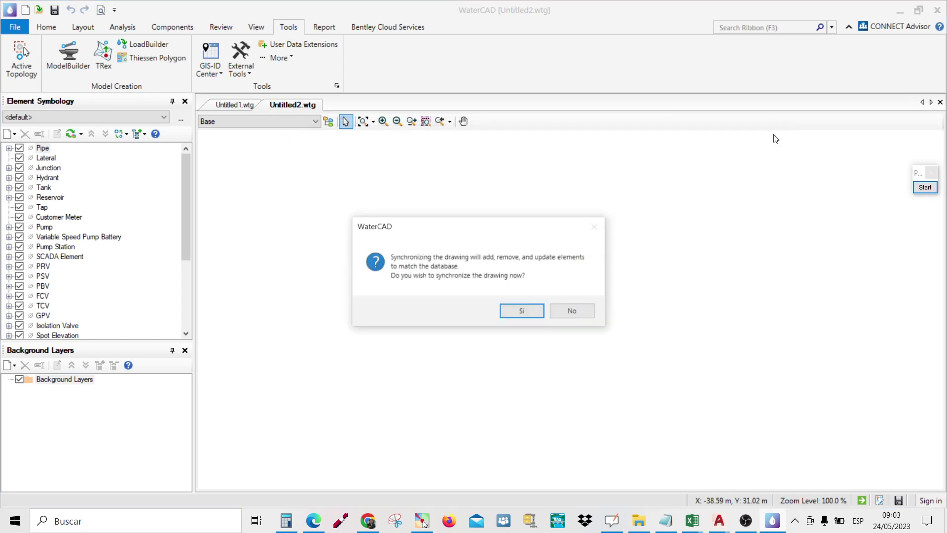
left_click(517, 311)
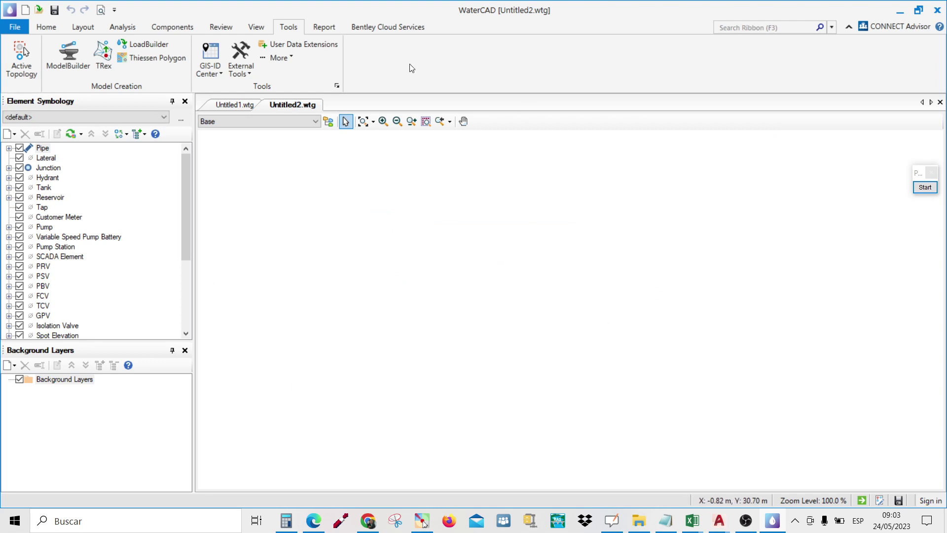
left_click(362, 122)
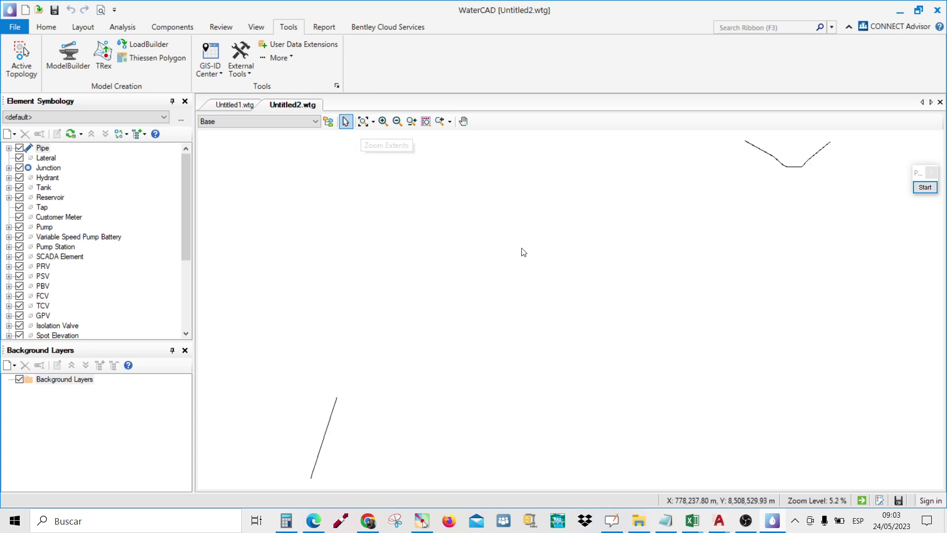
scroll(542, 243, "down", 2)
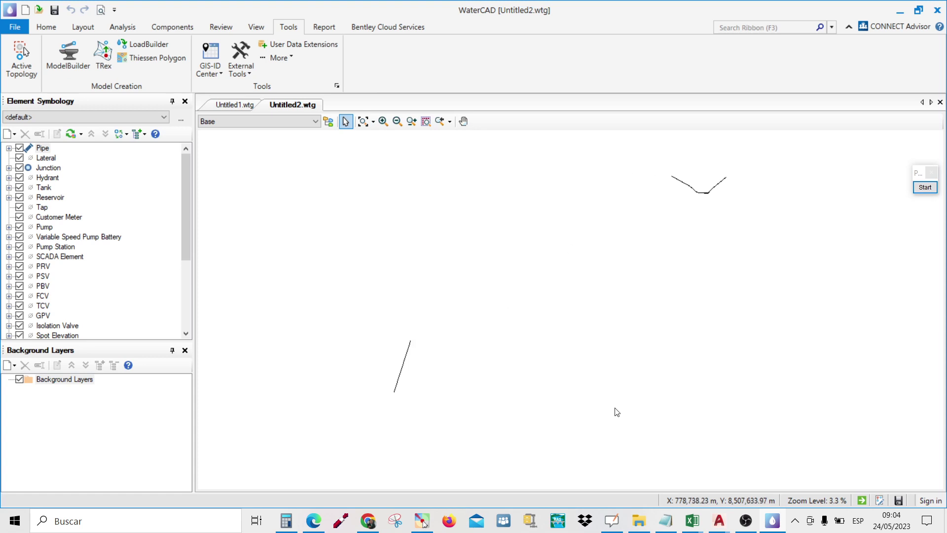
Switch to AutoCAD and check which layer the blue pipe line in the siphon's longitudinal profile is on
mouse_move(718, 522)
left_click(661, 469)
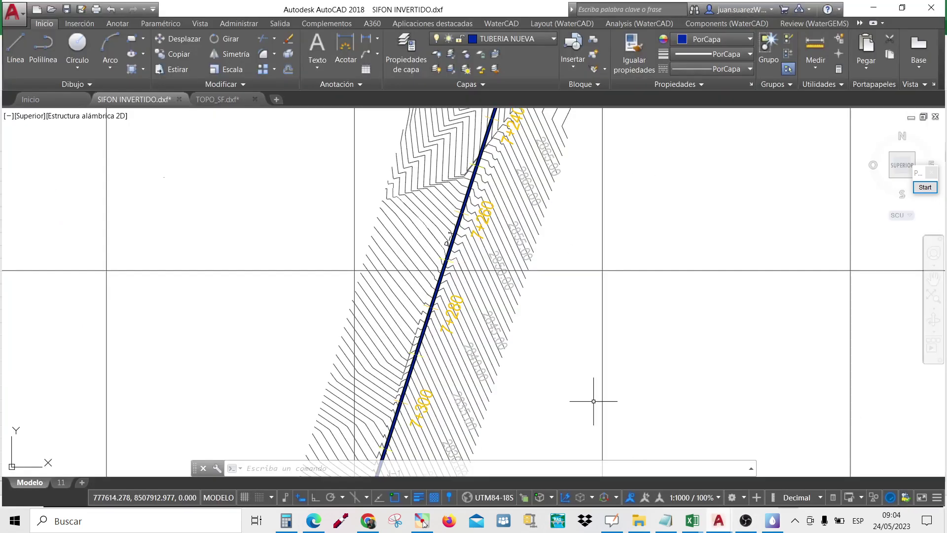
scroll(596, 315, "down", 4)
scroll(599, 233, "down", 2)
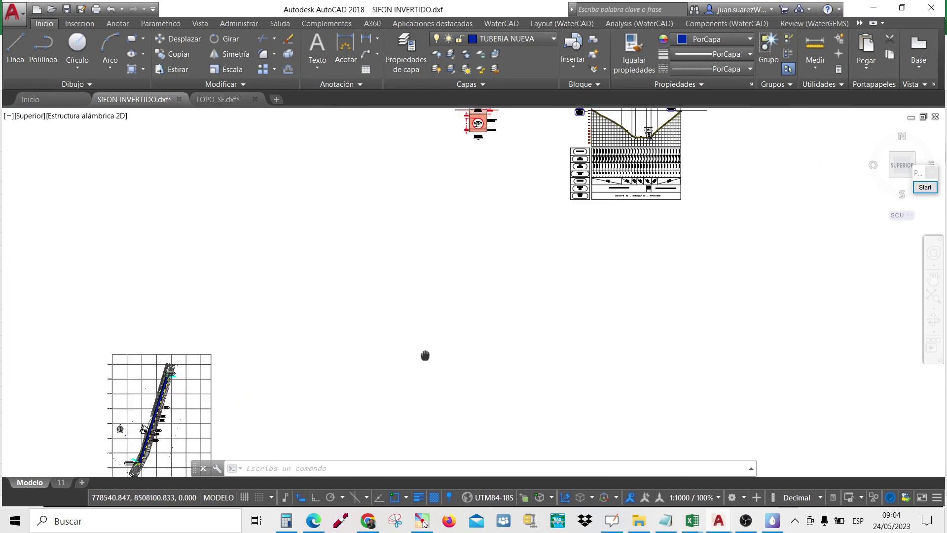
scroll(488, 282, "up", 4)
scroll(476, 200, "up", 10)
scroll(482, 220, "down", 4)
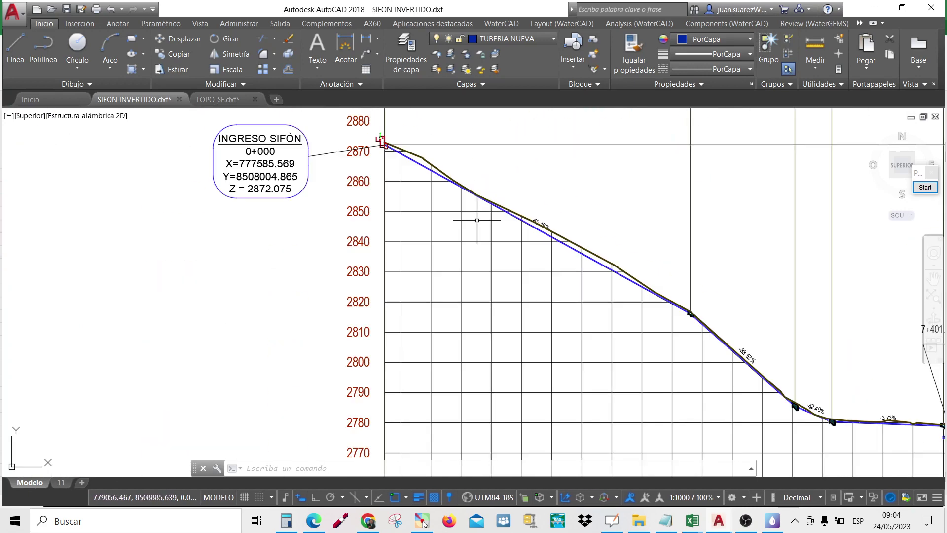
left_click(433, 186)
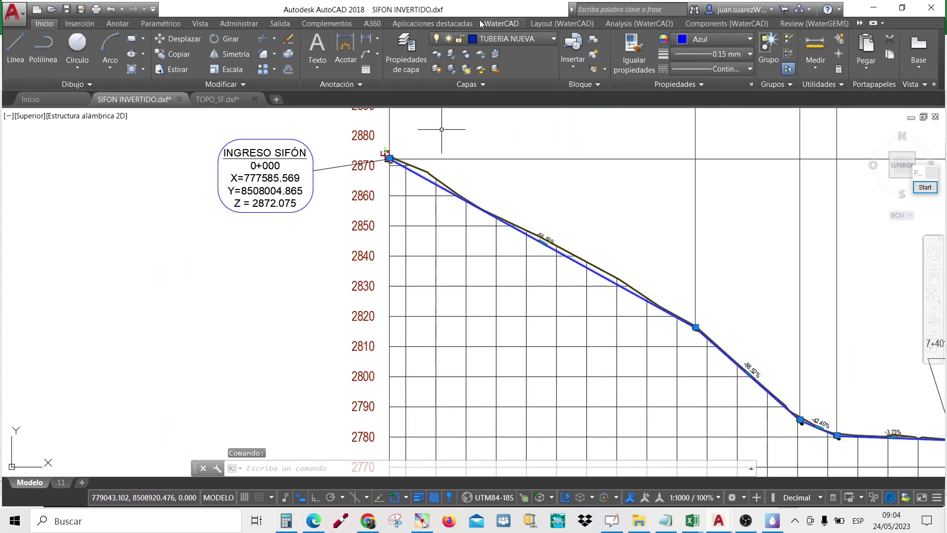
Save the siphon drawing, switch to WaterCAD and delete the stray V-shaped profile away from the main pipeline
key("ctrl+s")
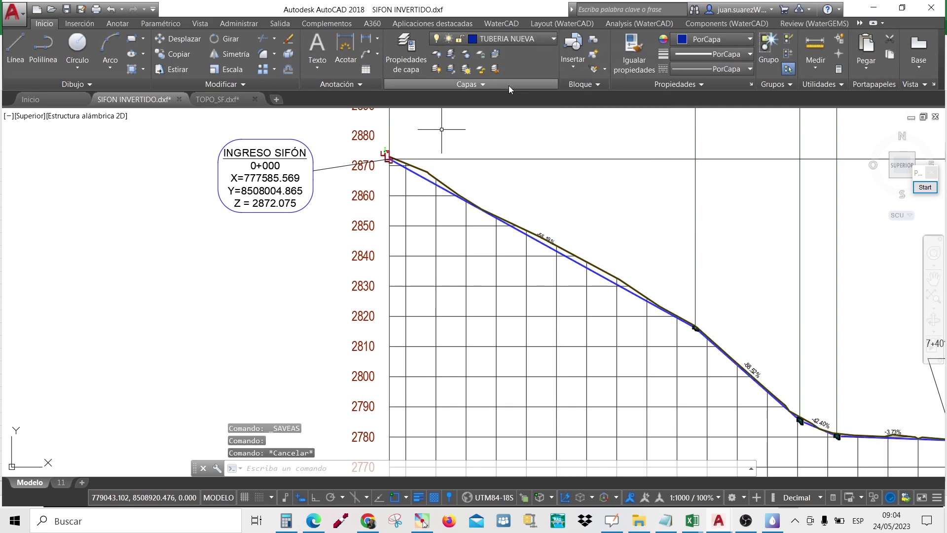
key("Escape")
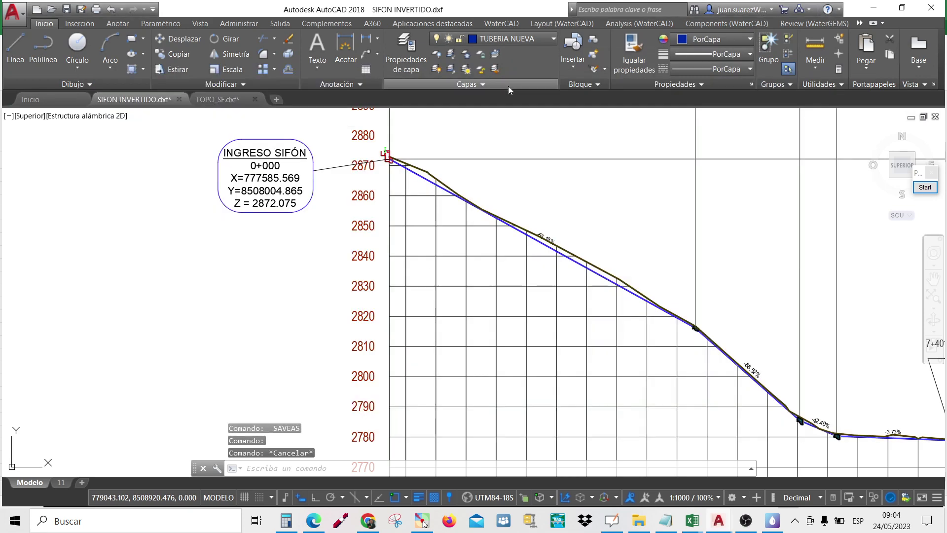
left_click(772, 523)
left_click_drag(698, 177, 768, 247)
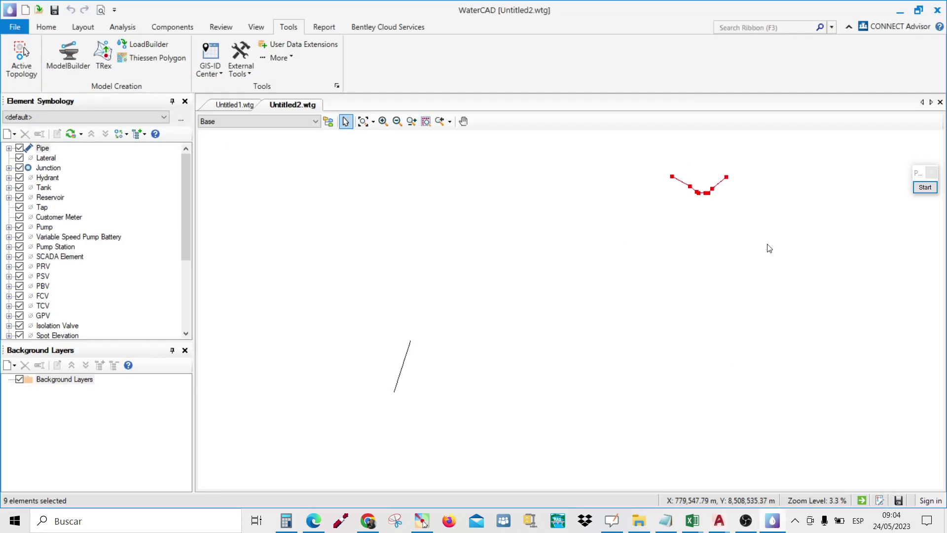
key("Delete")
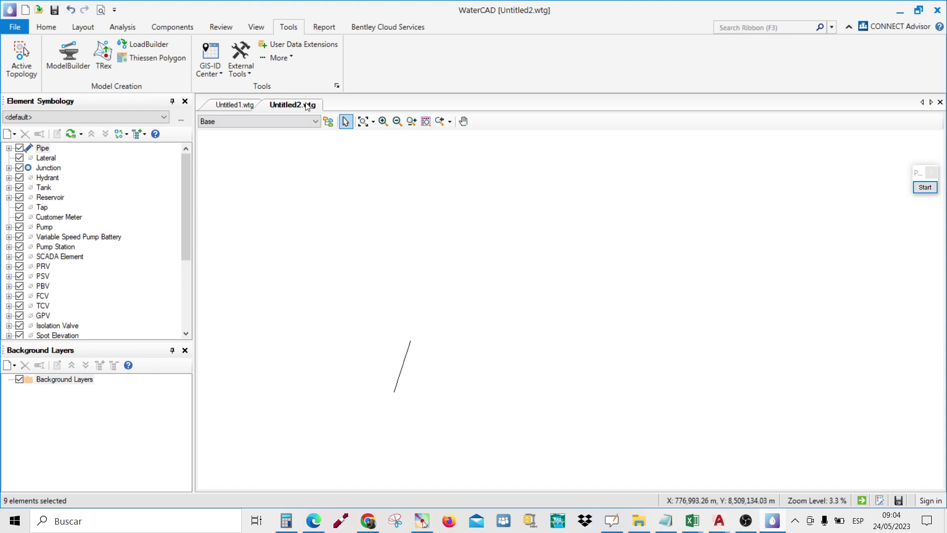
Replace junction J-1 at the upper end of the pipeline with a reservoir
left_click(362, 121)
scroll(626, 262, "up", 5)
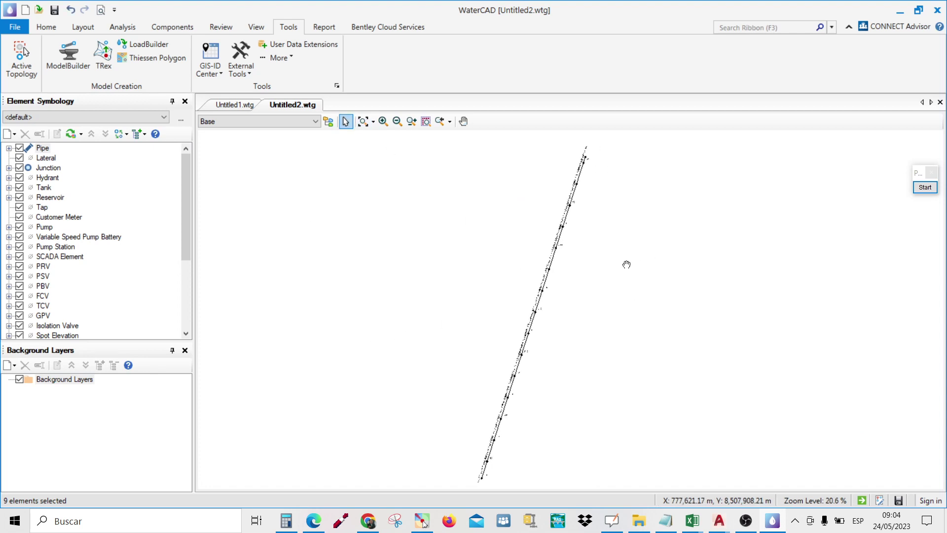
scroll(634, 229, "down", 3)
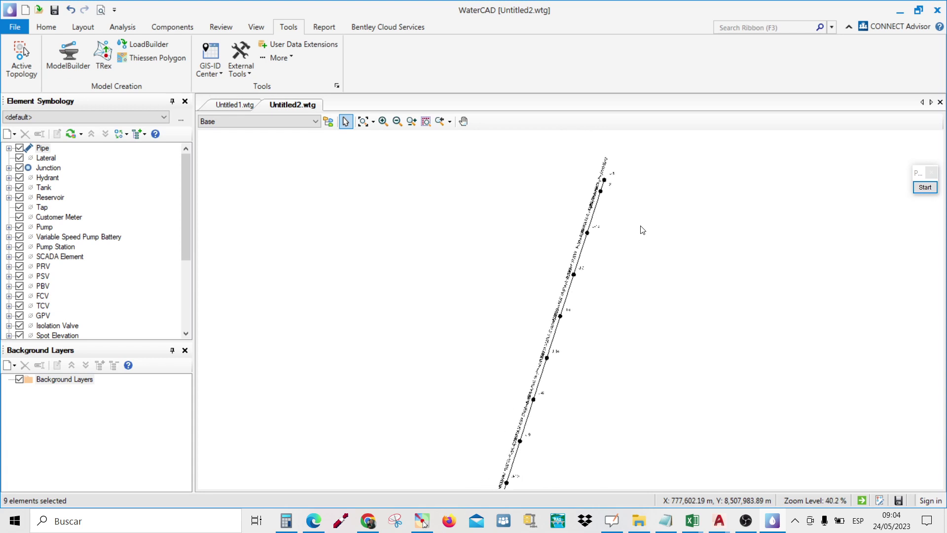
scroll(525, 183, "up", 3)
scroll(525, 188, "up", 2)
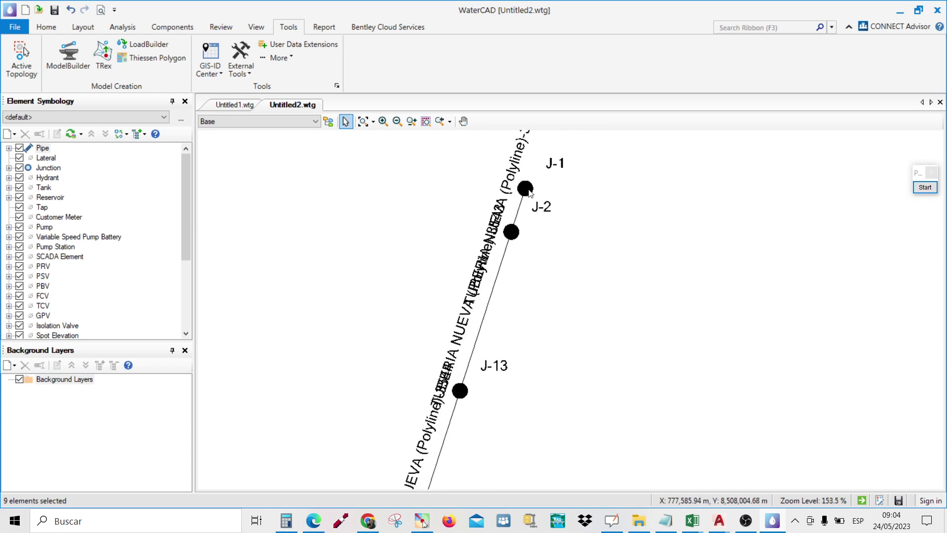
scroll(613, 215, "down", 1)
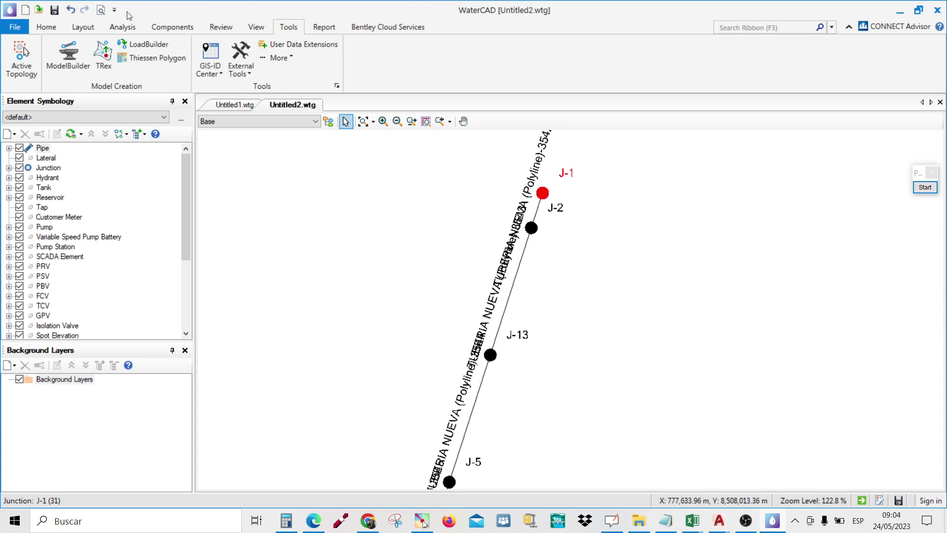
left_click(84, 27)
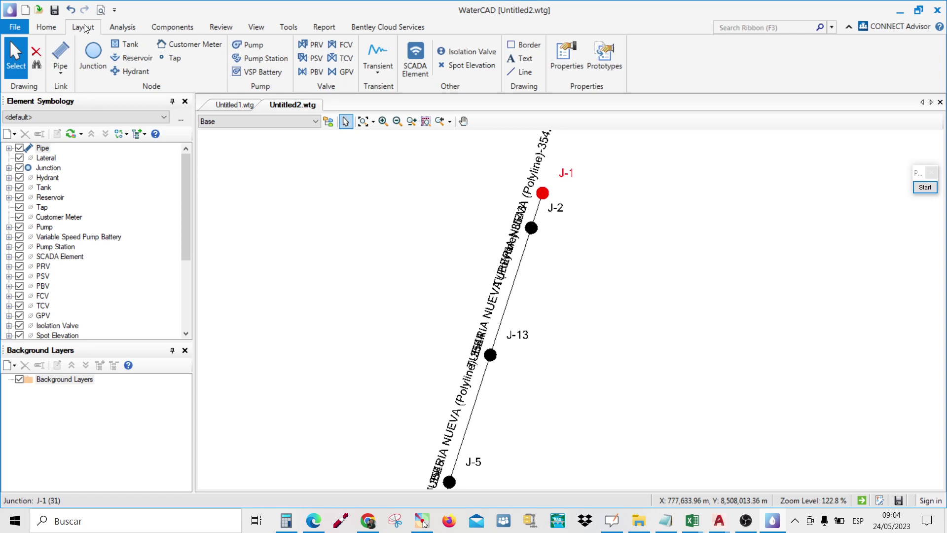
left_click(141, 58)
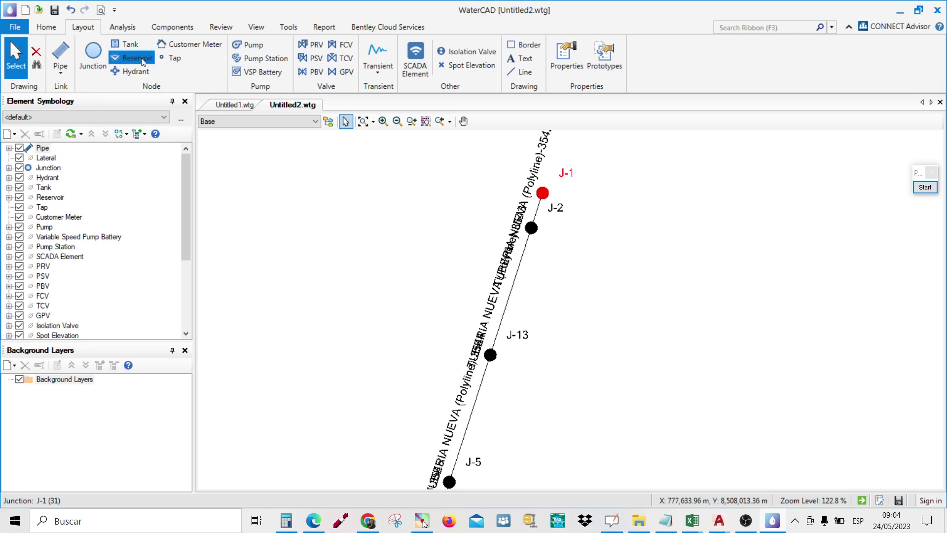
left_click(545, 197)
left_click(507, 304)
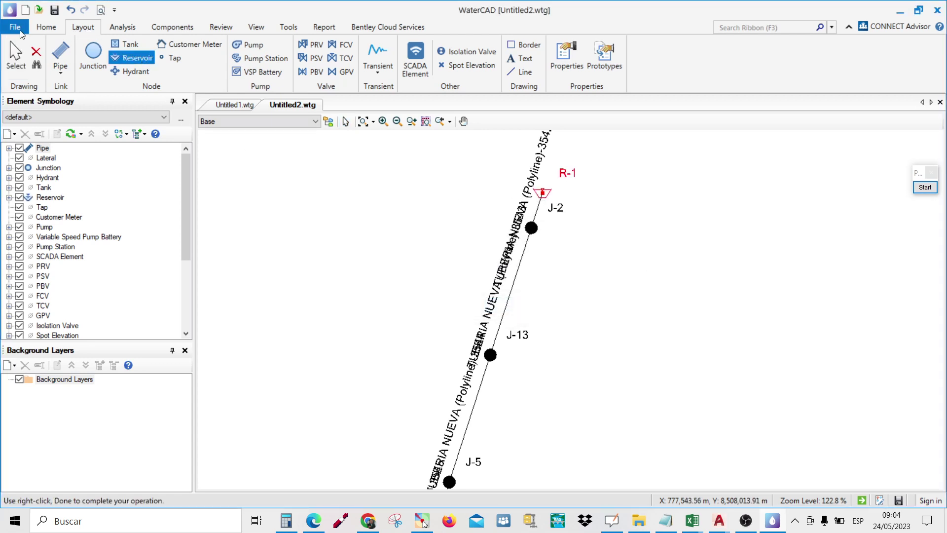
left_click(16, 56)
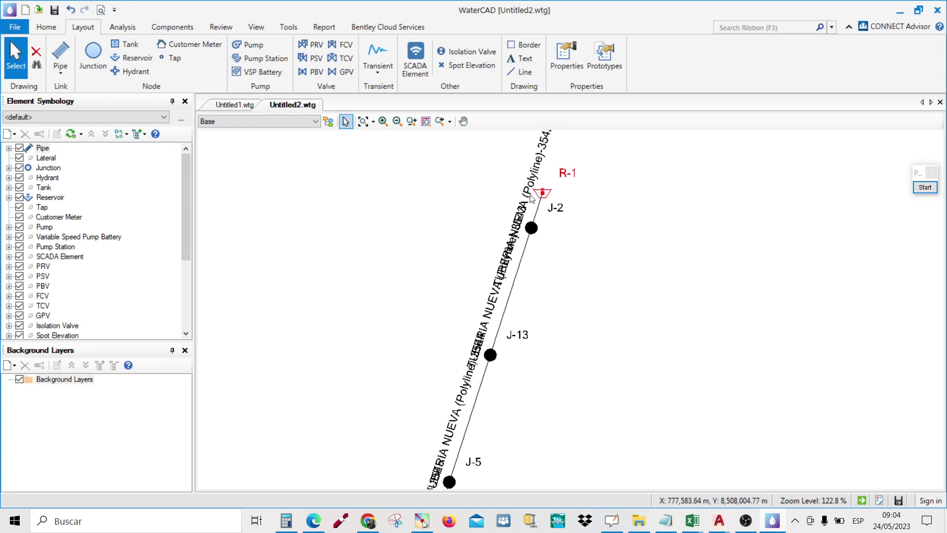
Check the lengths of pipes R-1 to J-2 and J-2 to J-13 against the horizontal lengths in the Excel calculation
double_click(538, 209)
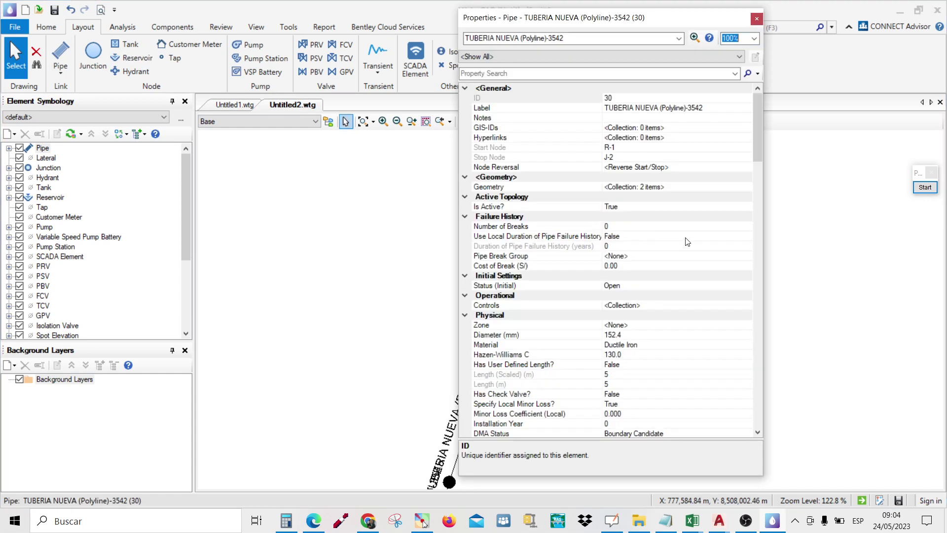
left_click(757, 18)
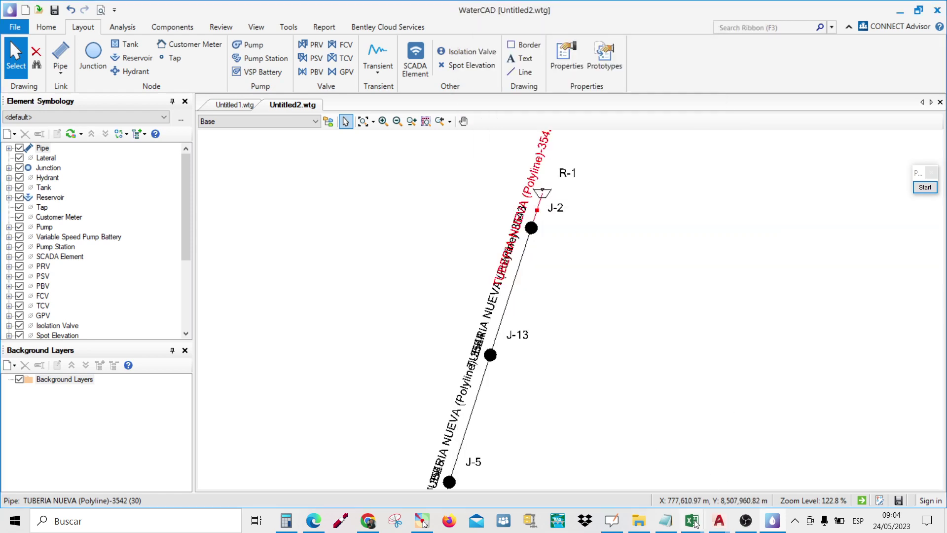
left_click(755, 475)
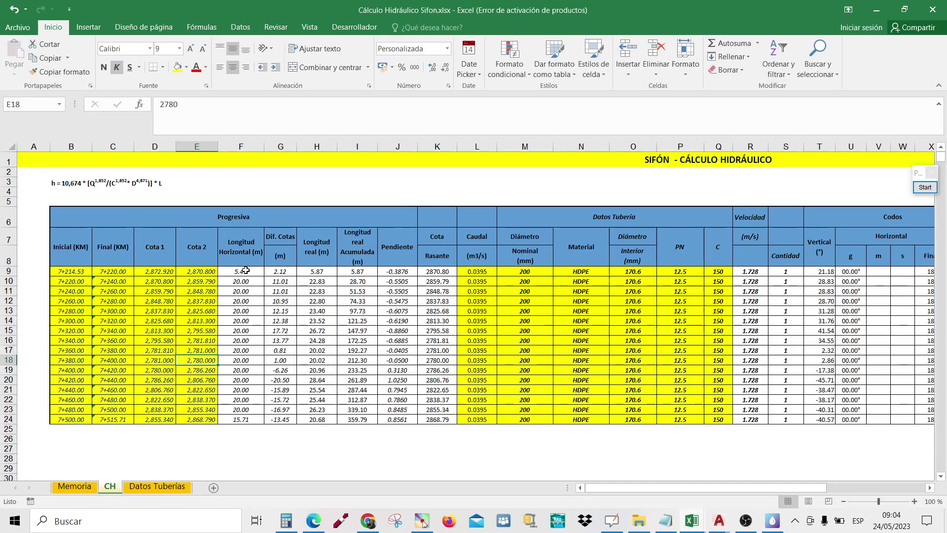
left_click(876, 9)
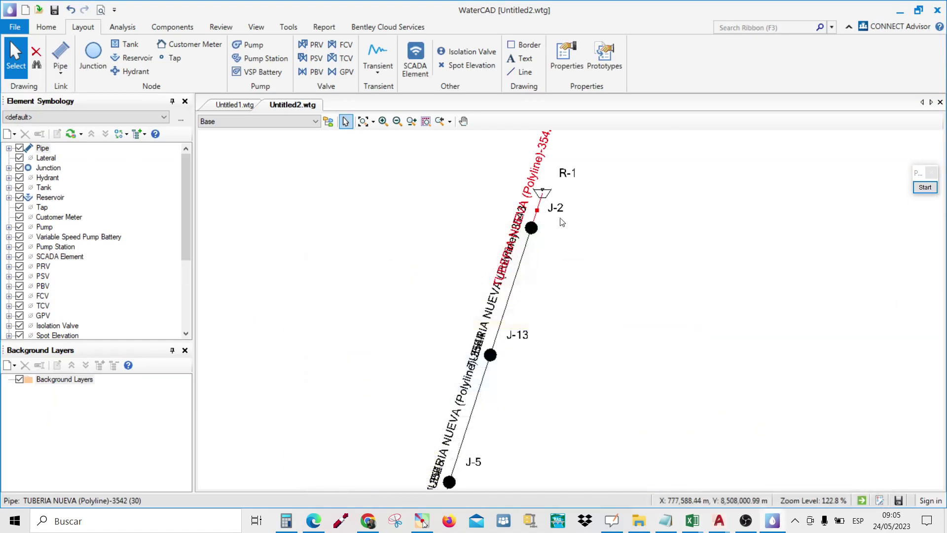
double_click(522, 264)
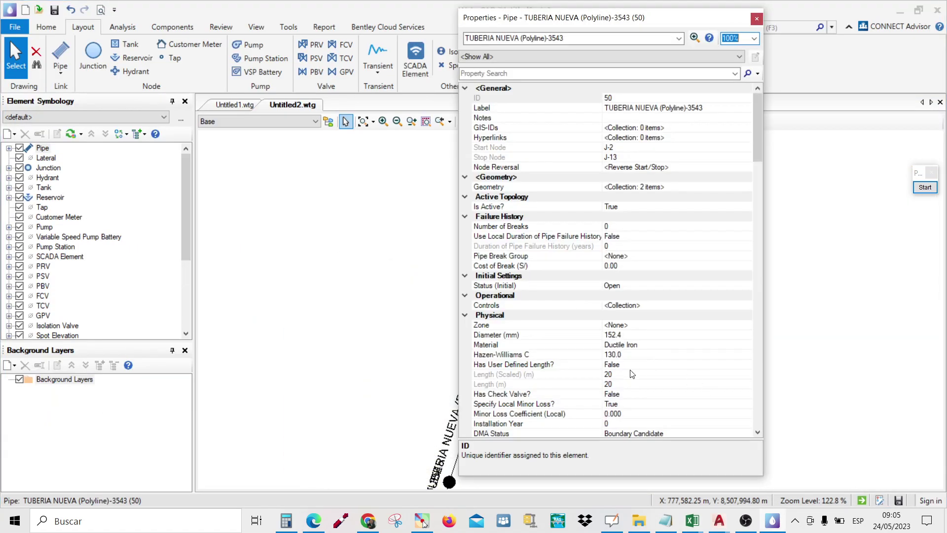
left_click(757, 19)
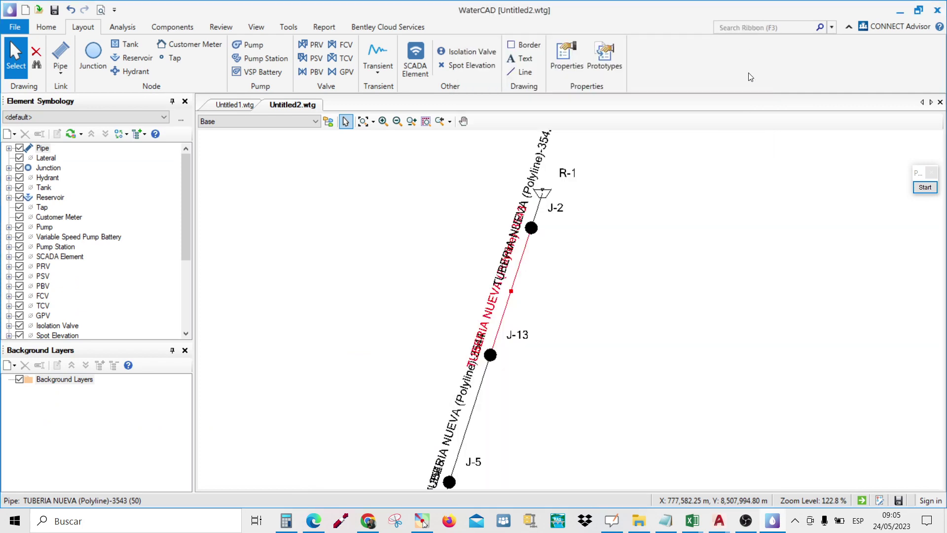
Set the display precision of the scaled Length column in the pipe table to 2 decimals
left_click(326, 28)
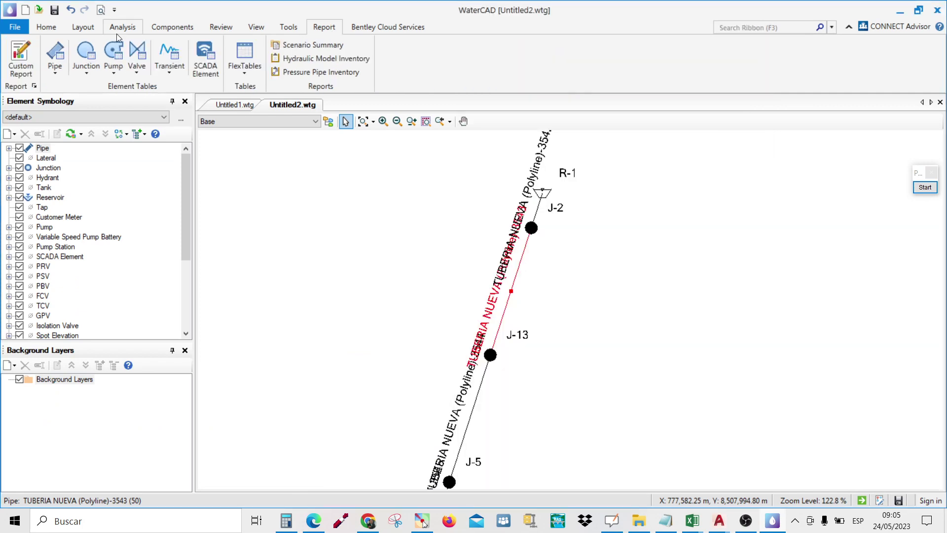
left_click(55, 54)
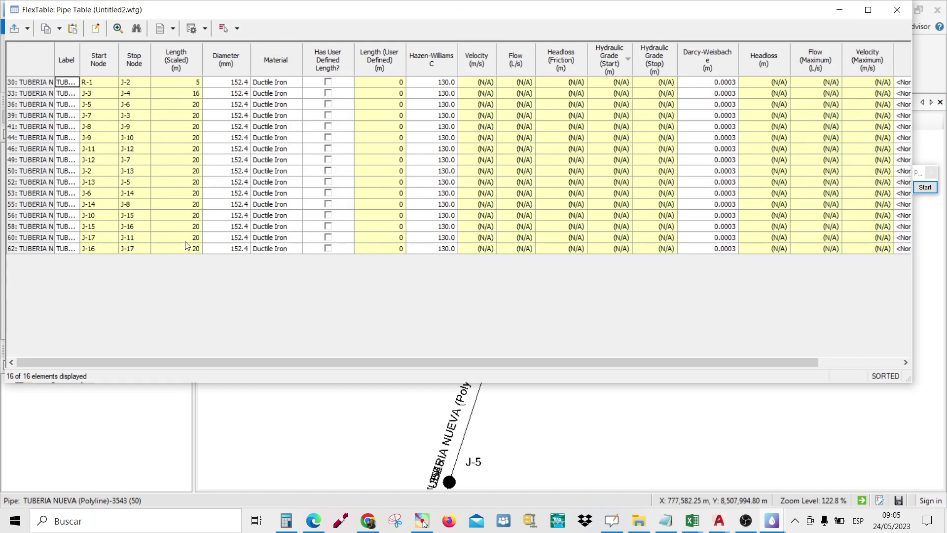
double_click(232, 19)
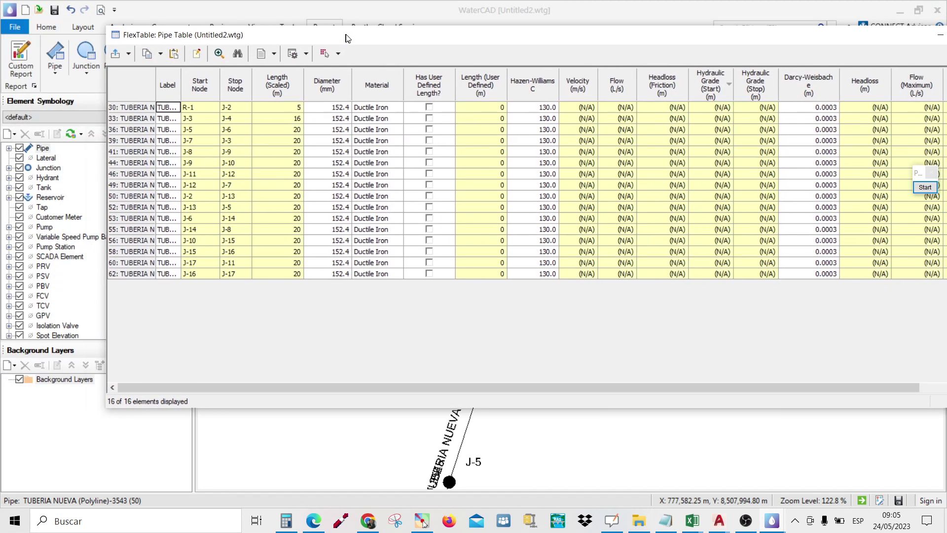
right_click(275, 82)
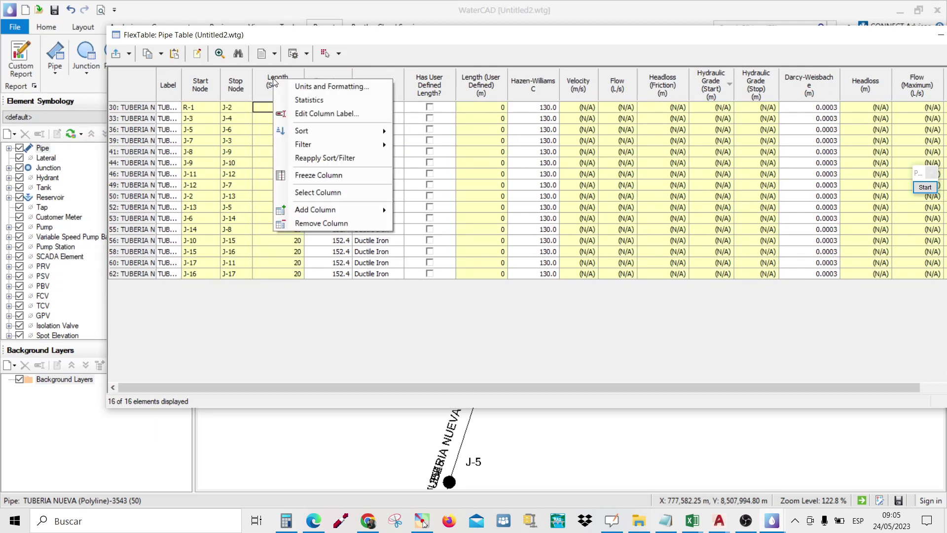
left_click(320, 88)
double_click(553, 236)
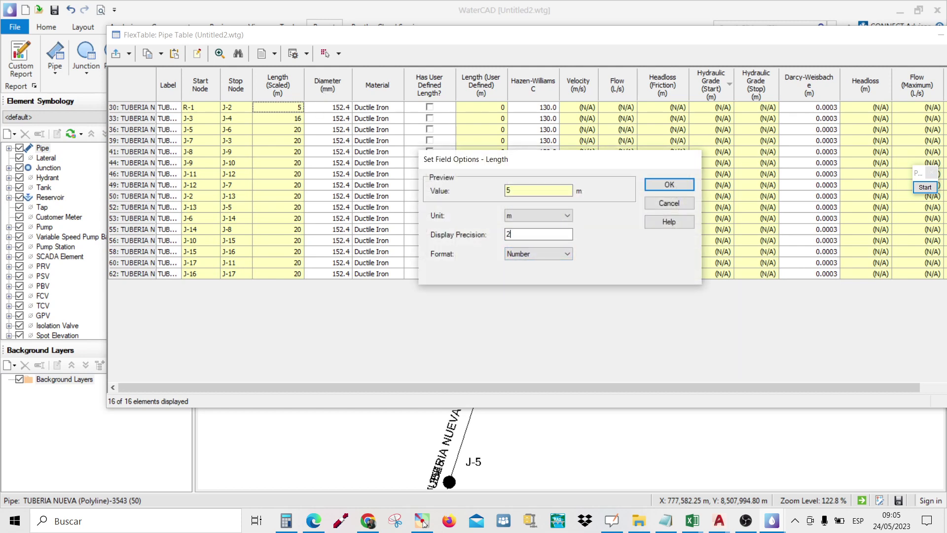
left_click(669, 185)
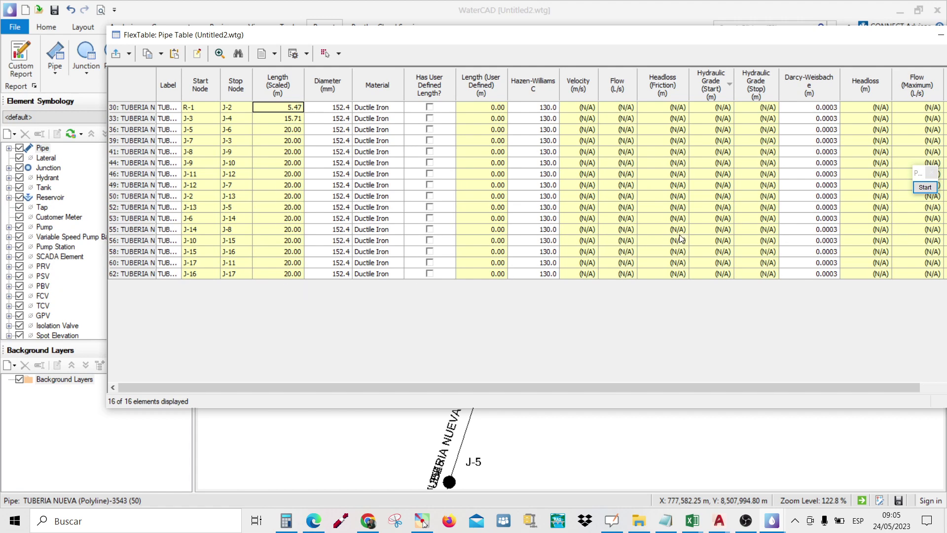
left_click_drag(838, 34, 691, 35)
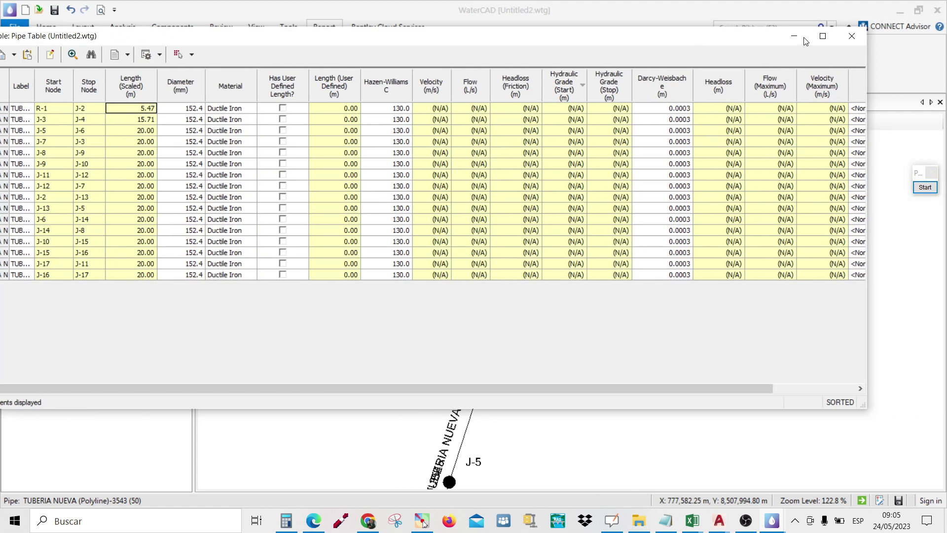
left_click(851, 37)
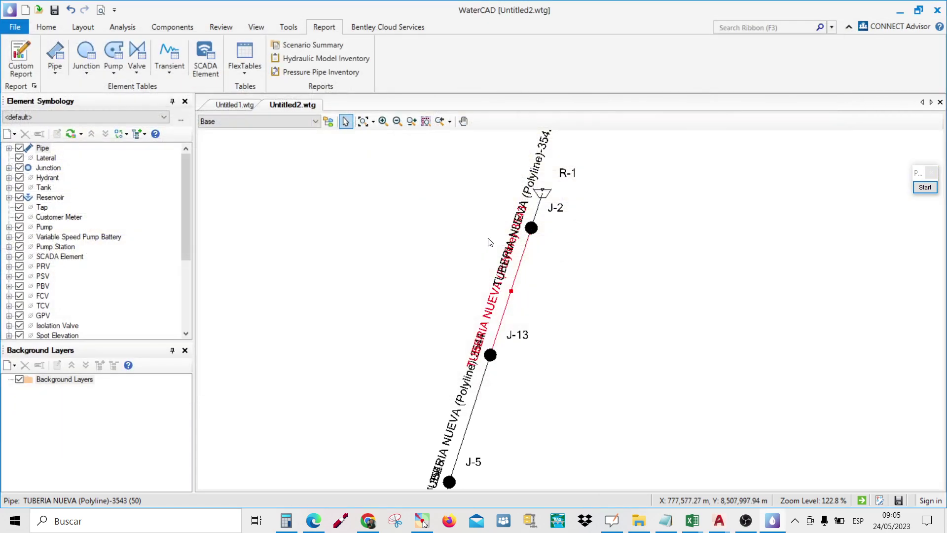
Look up the HD pipe's interior diameter in the Memoria sheet of the Excel workbook and return to WaterCAD
scroll(579, 254, "down", 2)
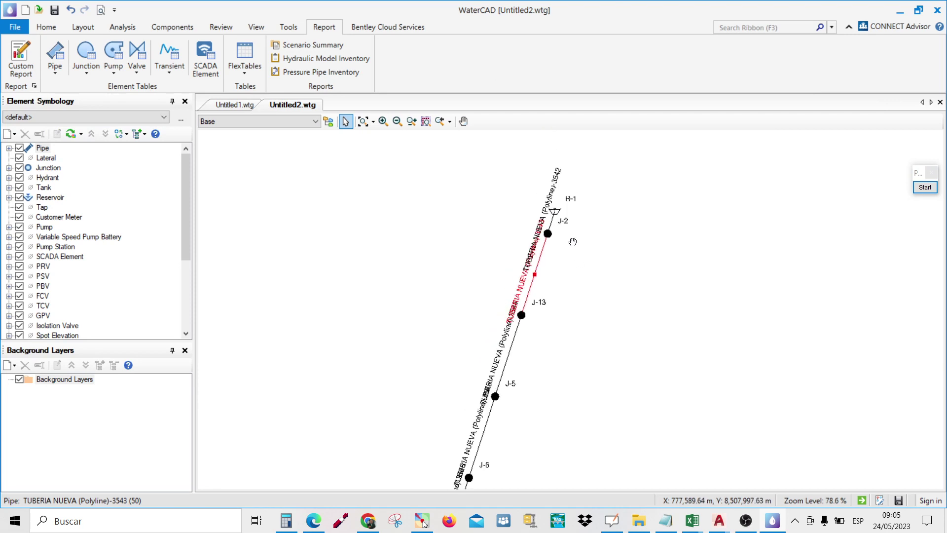
scroll(563, 241, "up", 3)
scroll(565, 238, "down", 4)
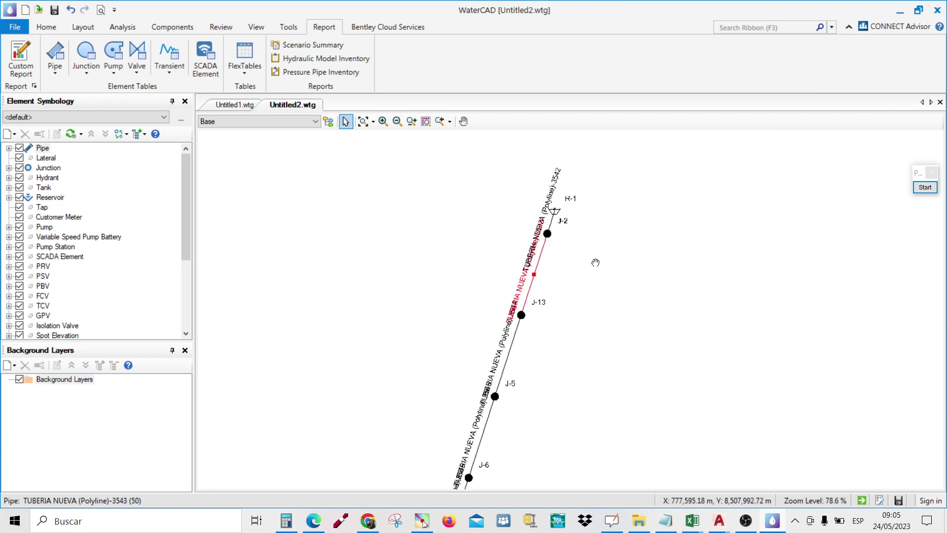
scroll(564, 228, "up", 1)
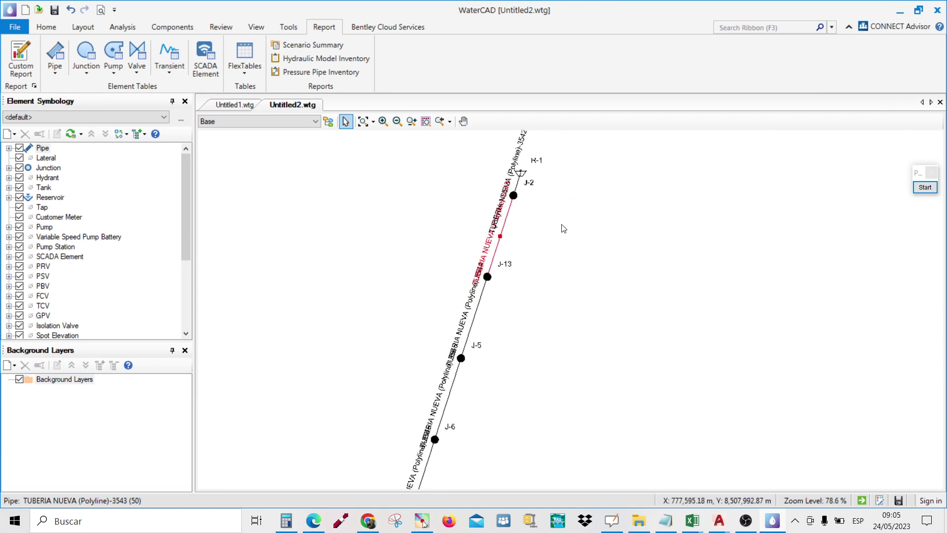
left_click(692, 520)
left_click(731, 483)
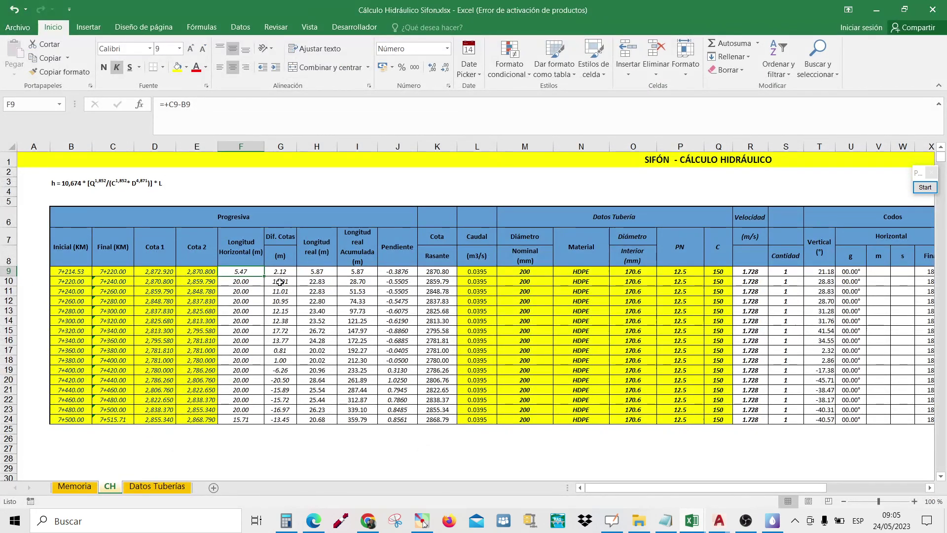
left_click(77, 487)
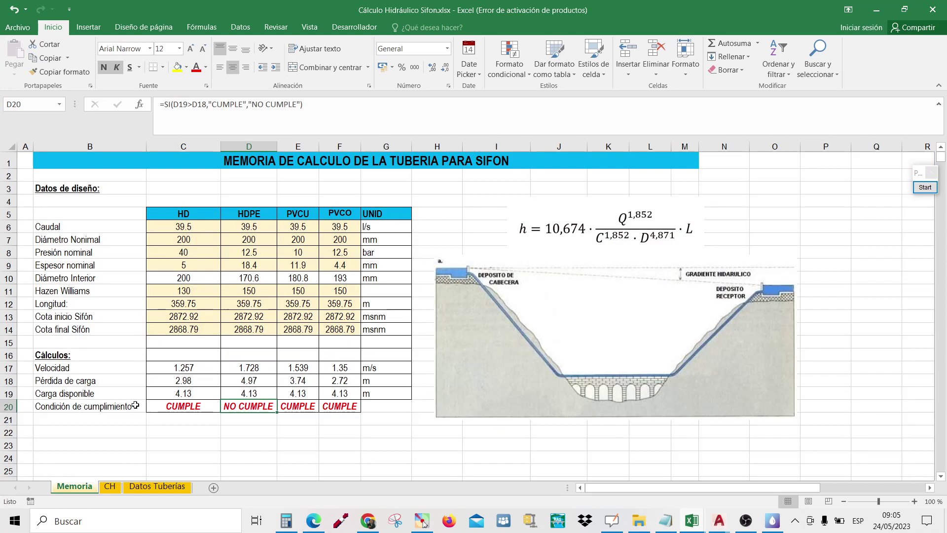
left_click(189, 281)
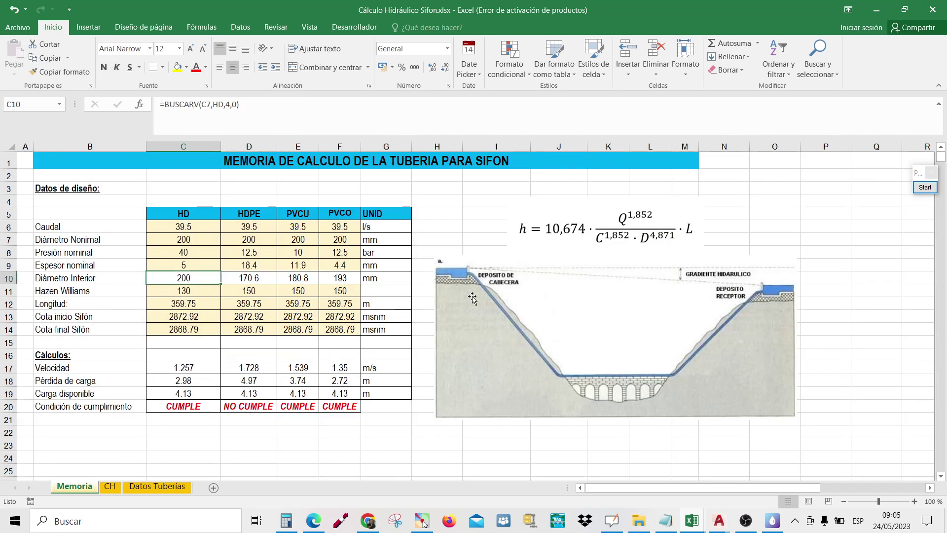
left_click(771, 522)
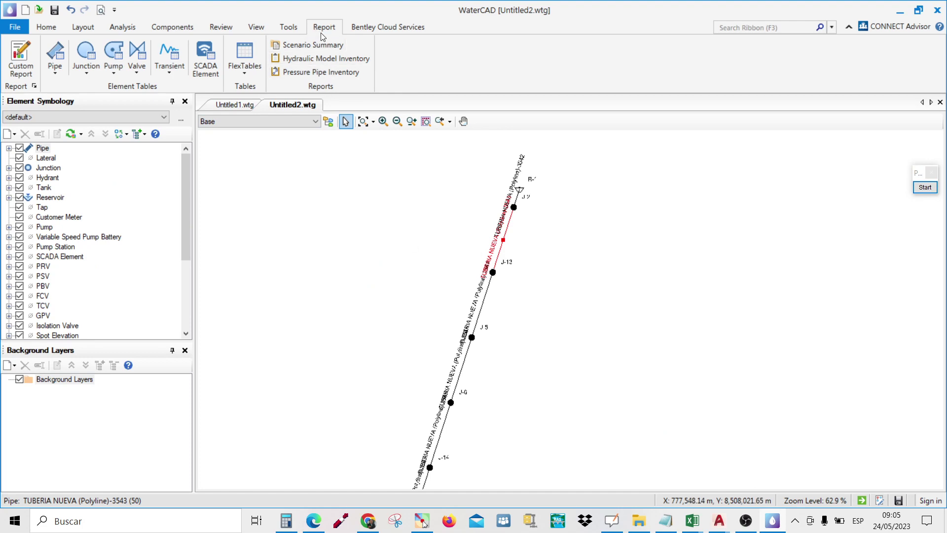
Set the diameter of the pipe from R-1 to J-2 to 200 mm in the pipe table
left_click(54, 56)
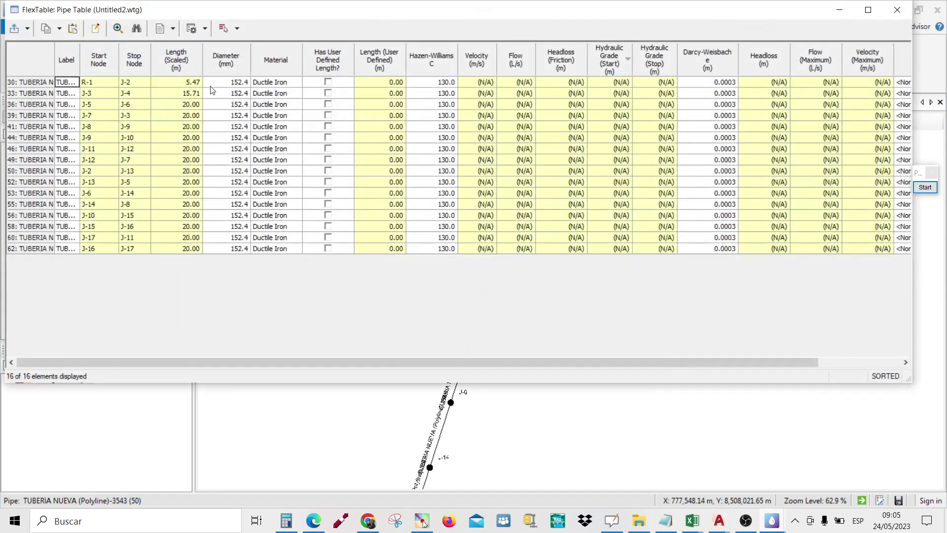
left_click(230, 85)
type("200")
key("Return")
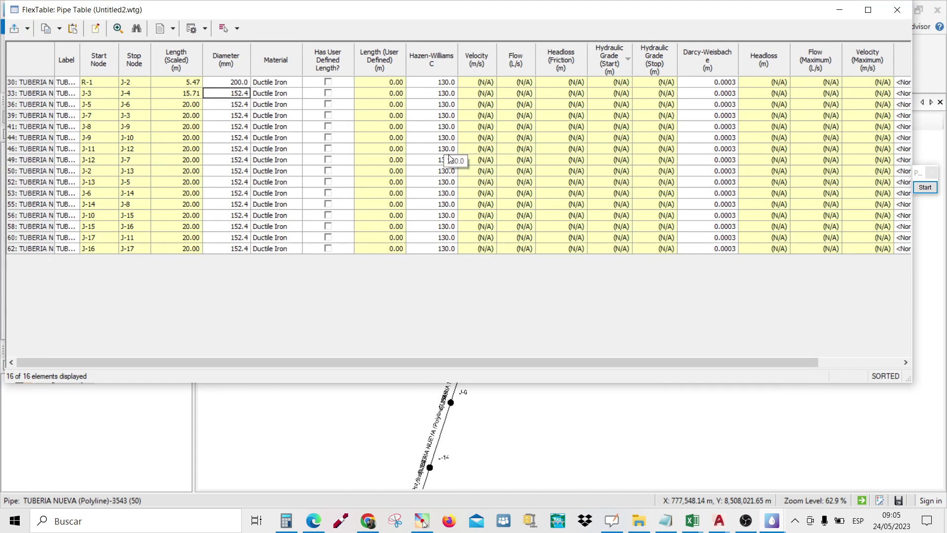
Set the diameter to 200 mm for the pipes J-3 to J-4, J-5 to J-6, J-7 to J-3 and J-8 to J-9
type("200")
key("Return")
type("200")
key("Return")
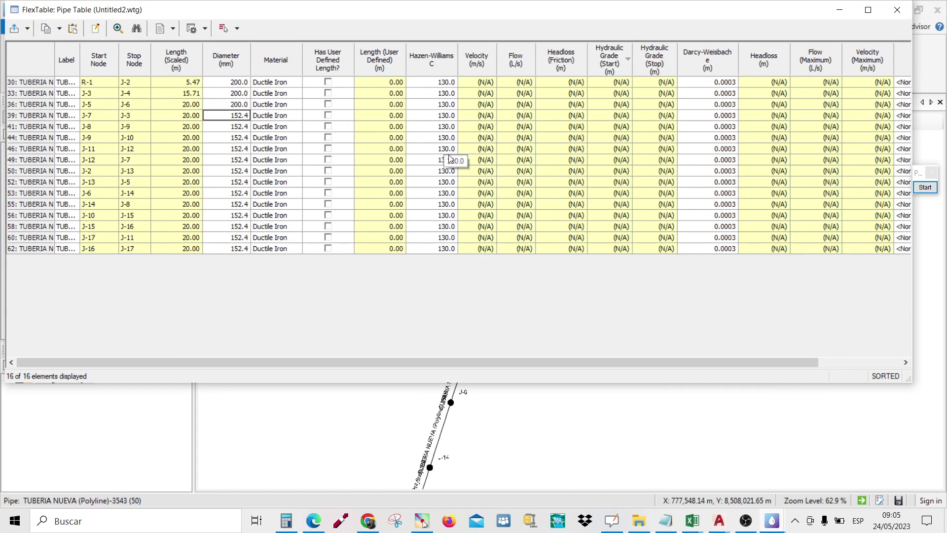
type("200")
key("Return")
type("200")
key("Return")
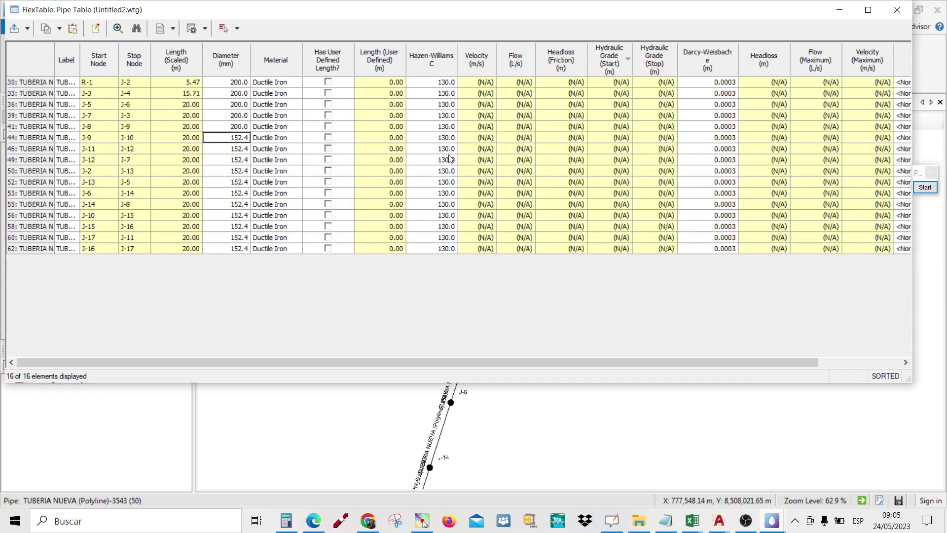
Use Global Edit to set the diameter of all pipes to 200 mm, then close the pipe table and clear the selection
right_click(222, 59)
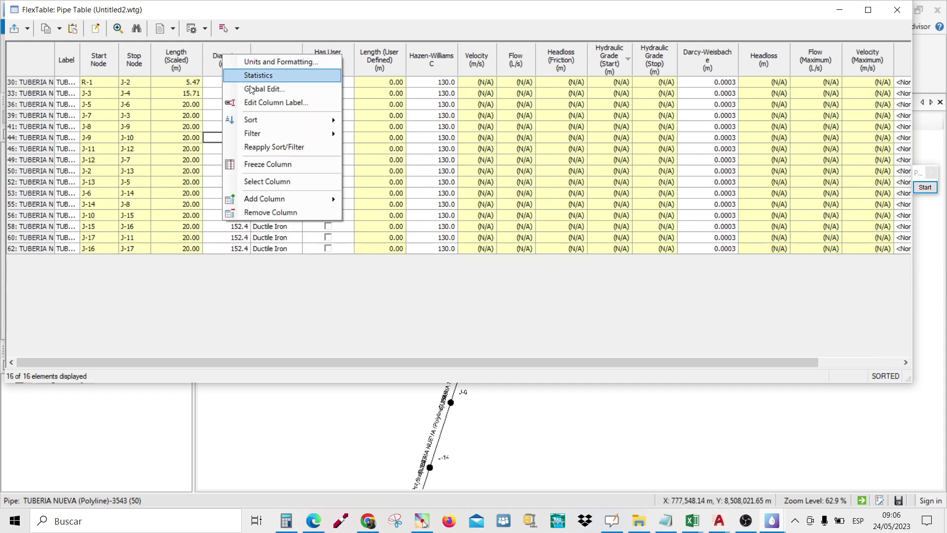
left_click(261, 90)
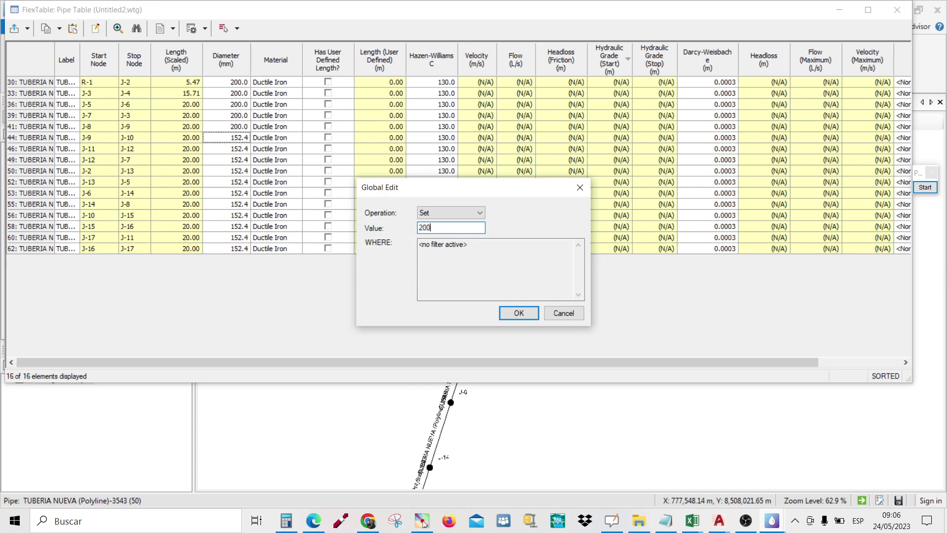
key("Return")
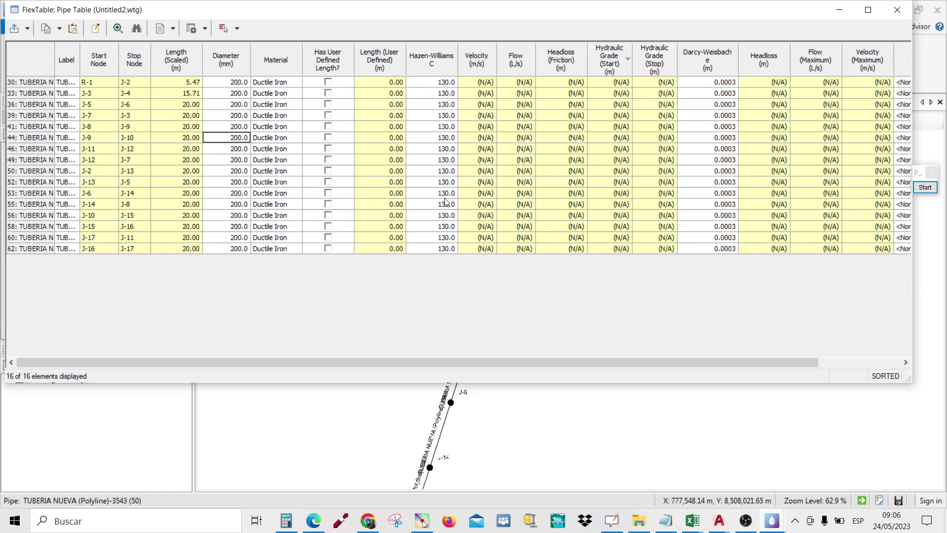
left_click(896, 10)
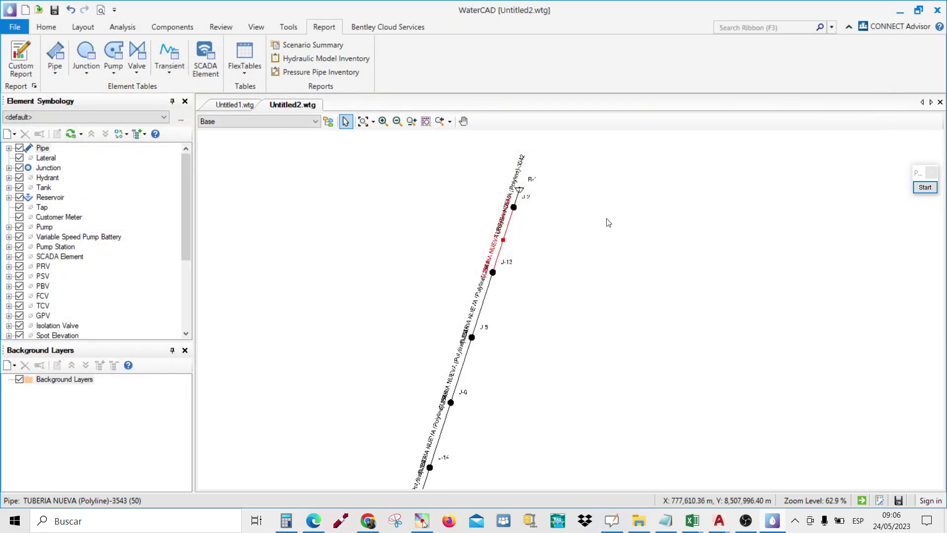
left_click(614, 229)
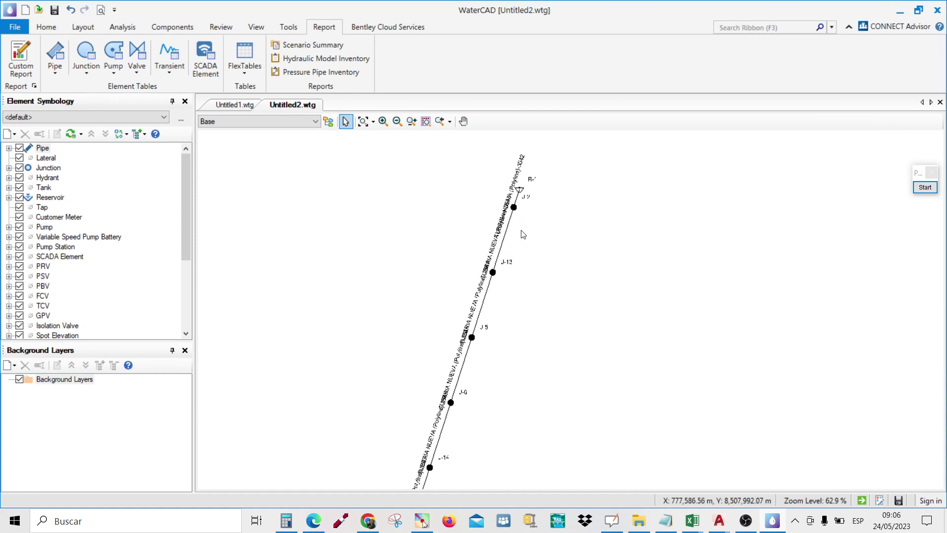
Look up the HD pipe's design flow in the Memoria sheet of the Excel workbook and return to WaterCAD
scroll(523, 234, "down", 3)
mouse_move(692, 521)
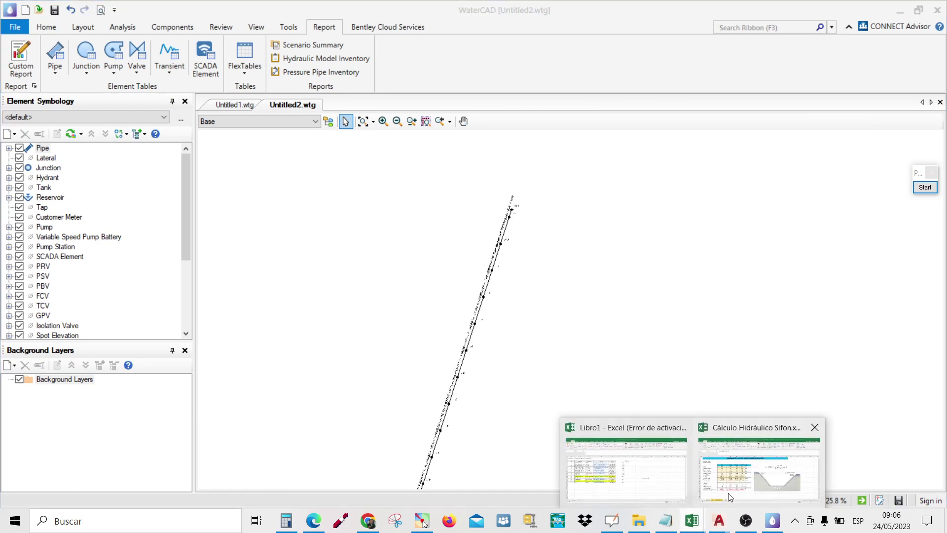
left_click(761, 454)
left_click(179, 226)
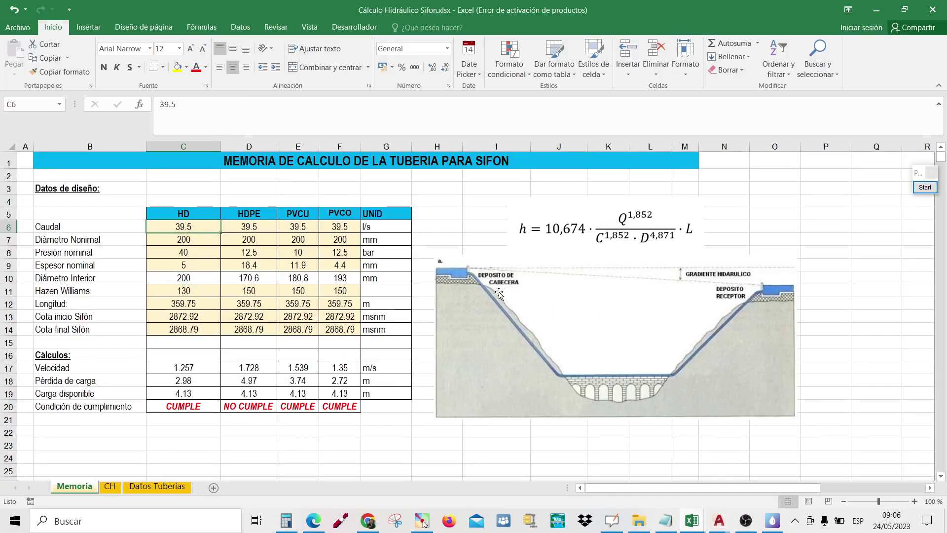
left_click(772, 520)
Add a base demand of 39.50 L/s with a Fixed pattern to junction J-4 at the pipeline's downstream end
scroll(557, 244, "up", 5)
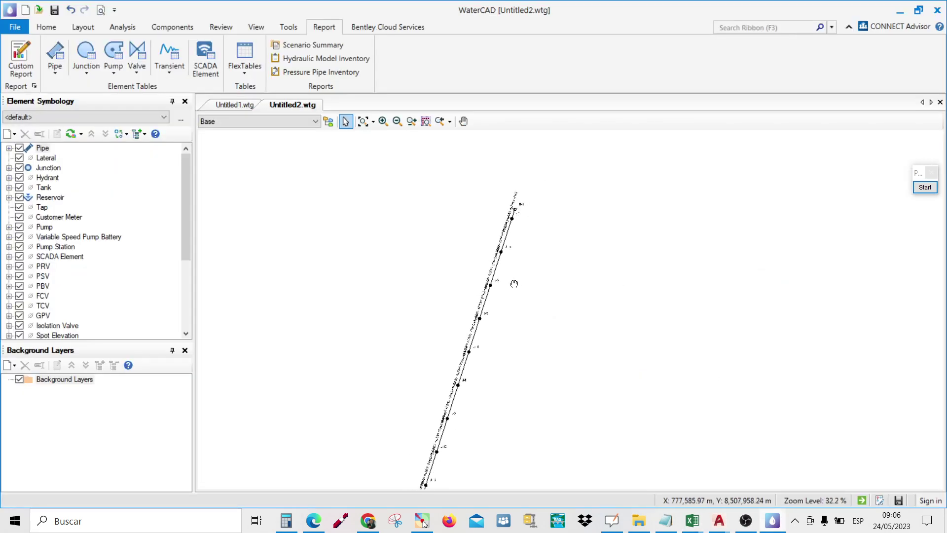
scroll(513, 275, "down", 3)
scroll(469, 363, "up", 3)
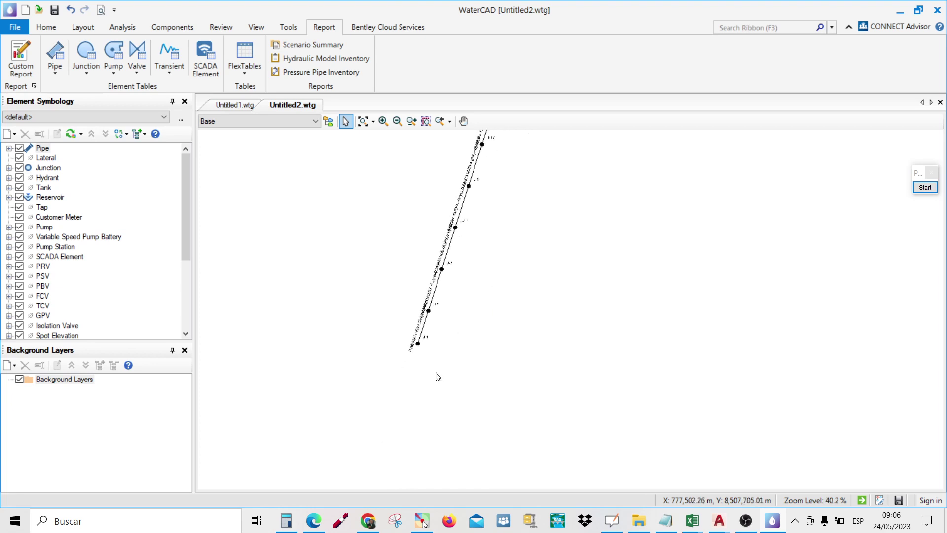
scroll(421, 349, "up", 5)
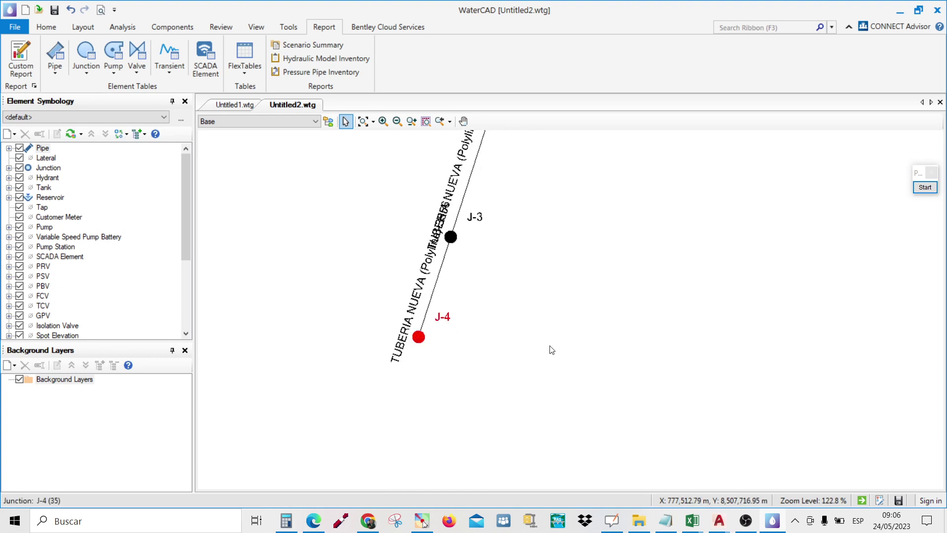
double_click(418, 338)
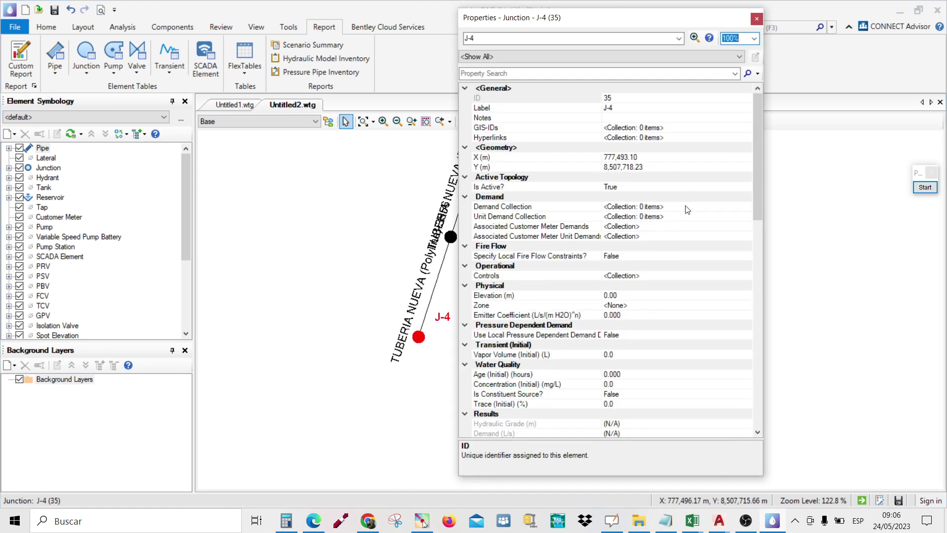
left_click(730, 207)
left_click(746, 207)
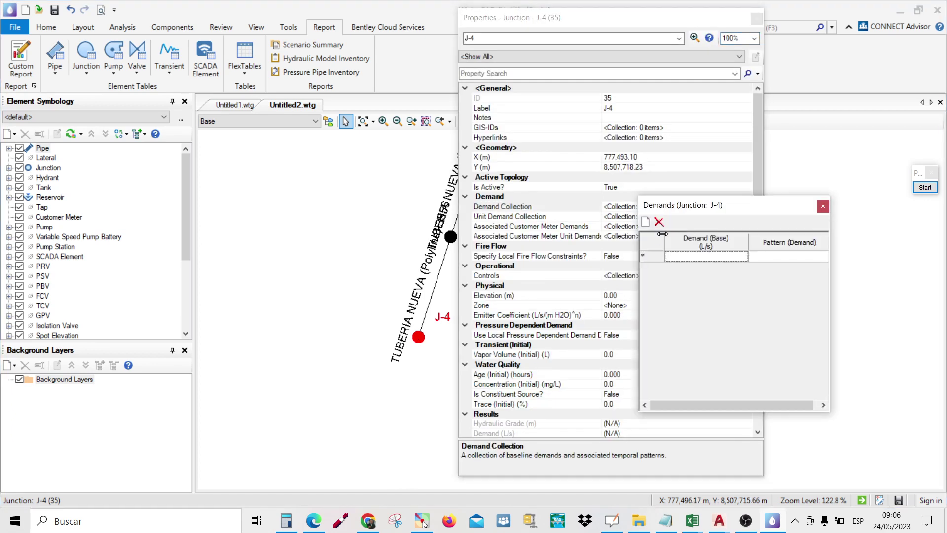
left_click(710, 256)
key("Return")
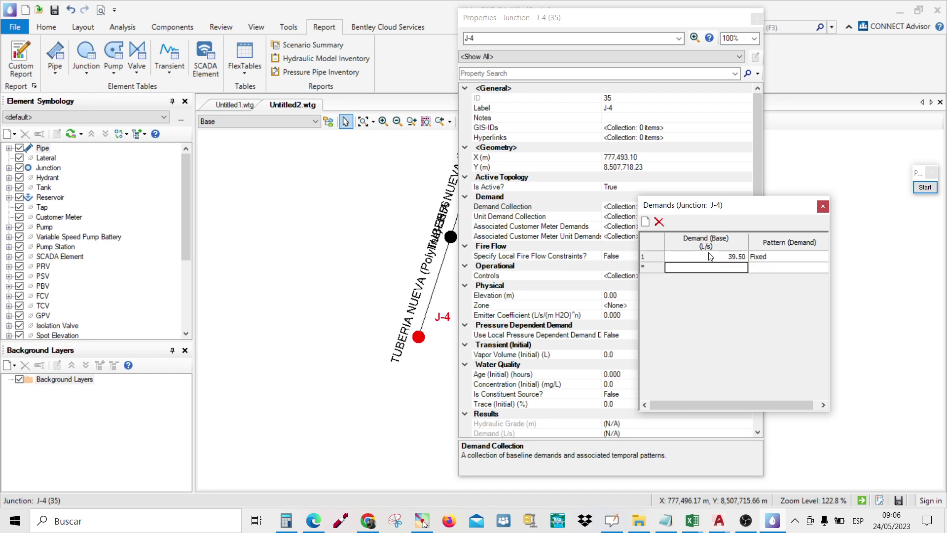
left_click(822, 207)
left_click(757, 18)
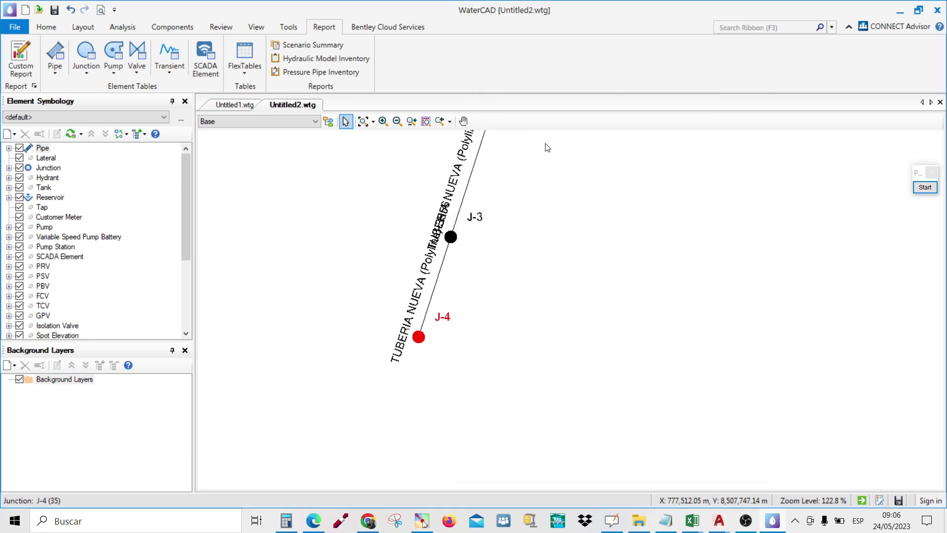
Review the diameter, material, Hazen-Williams C and scaled length in the properties of the pipe from J-2 to J-13
scroll(557, 240, "down", 2)
scroll(508, 345, "down", 6)
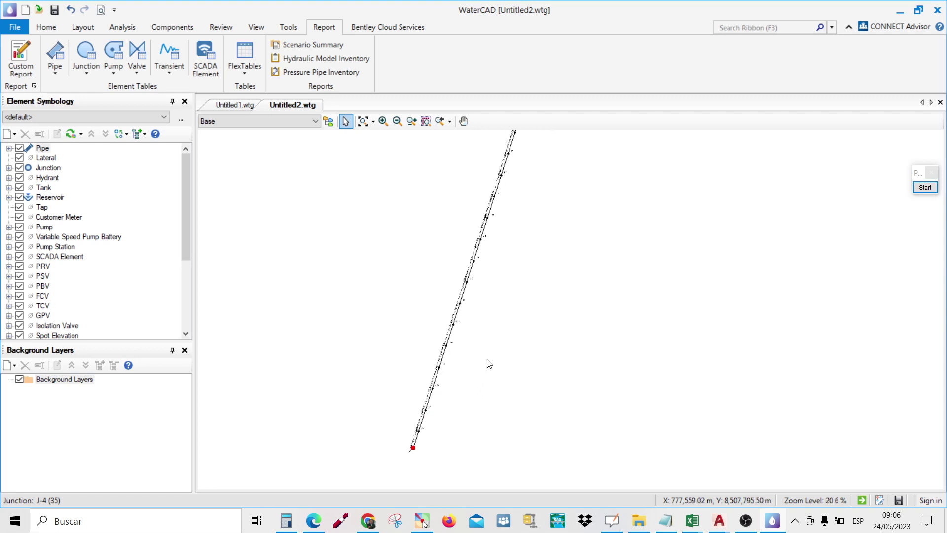
scroll(501, 245, "up", 7)
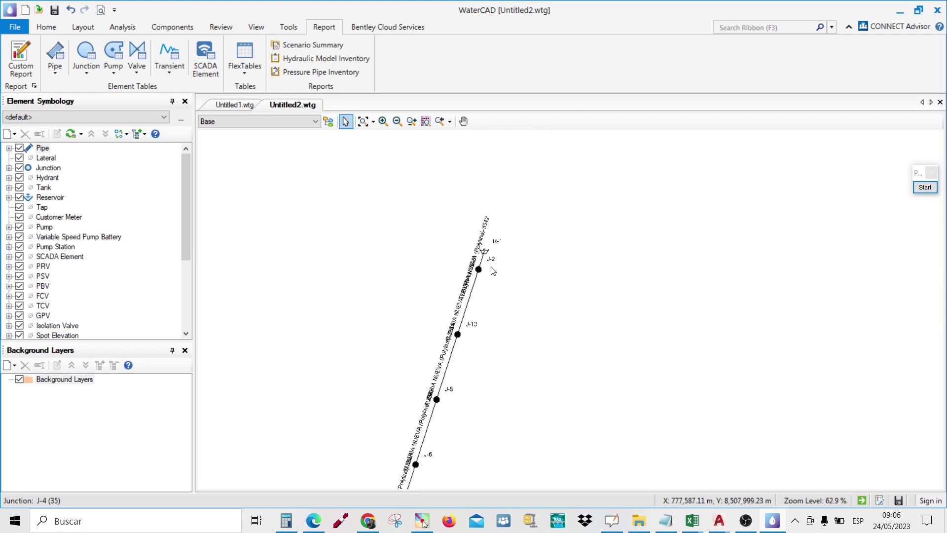
double_click(460, 321)
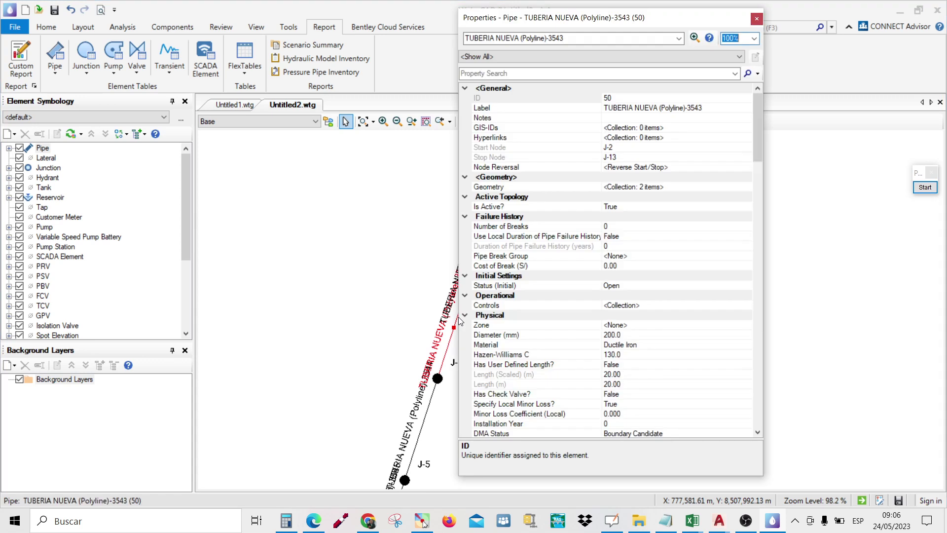
left_click(626, 335)
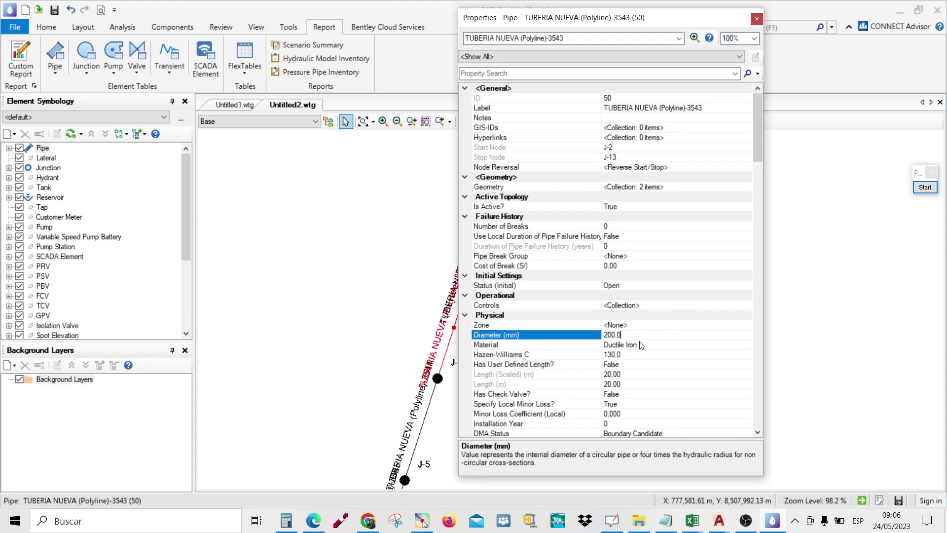
left_click(641, 345)
left_click(623, 354)
left_click(622, 373)
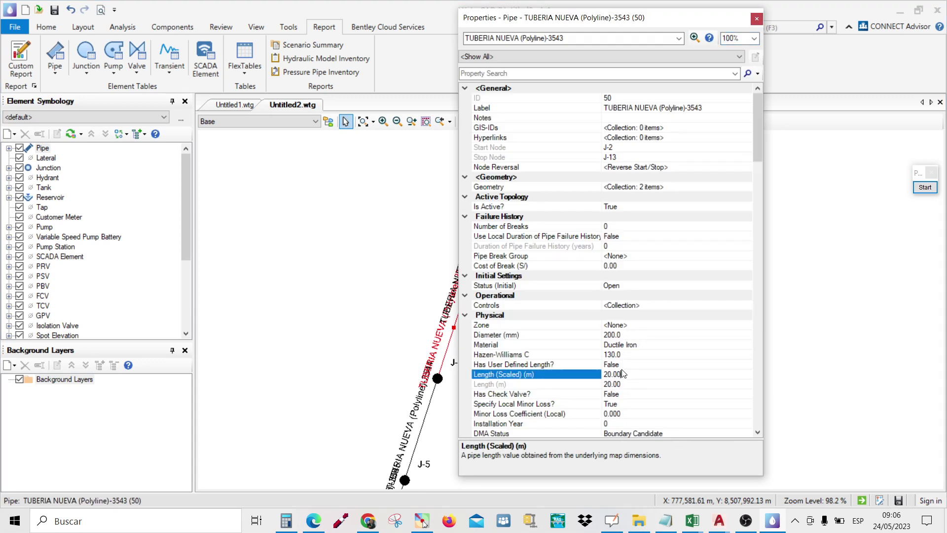
left_click(756, 19)
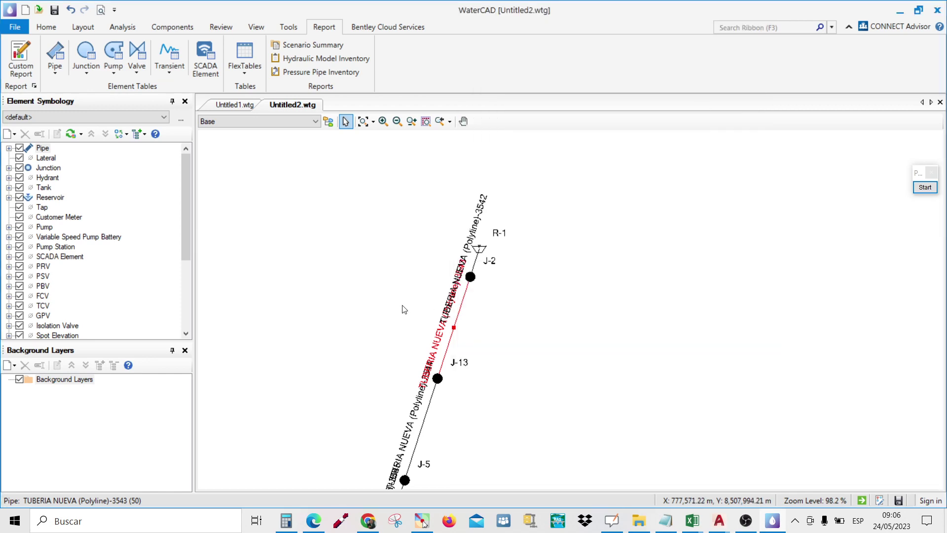
Check the elevation in the properties of junction J-2
scroll(488, 250, "up", 1)
double_click(432, 238)
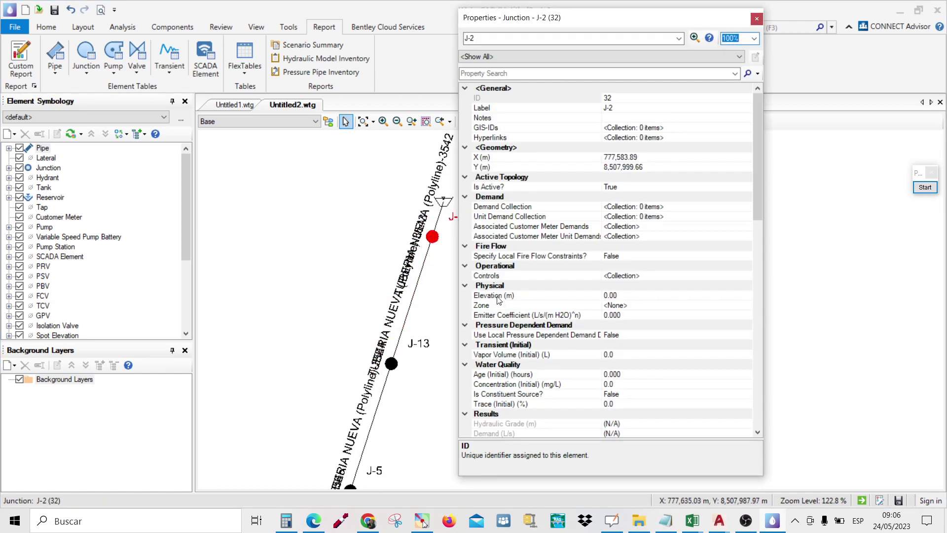
left_click(638, 294)
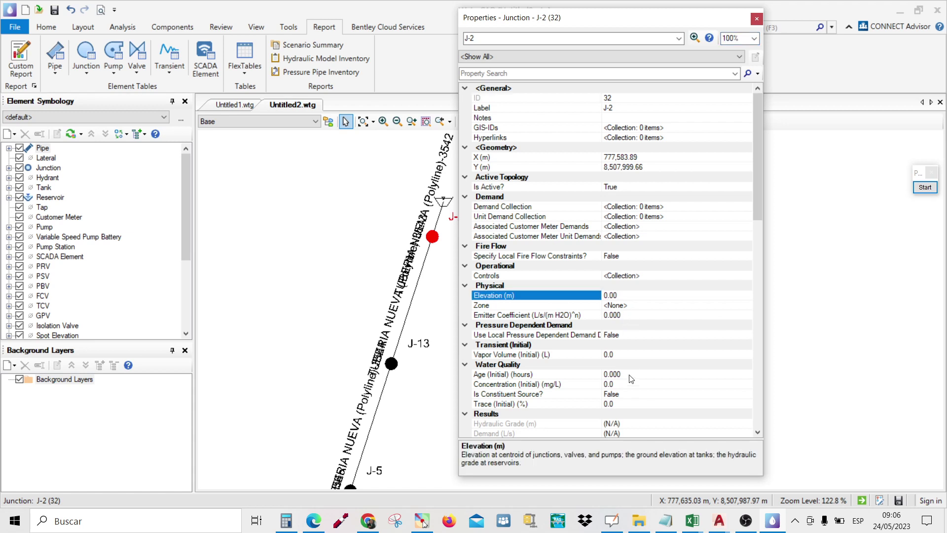
left_click(757, 19)
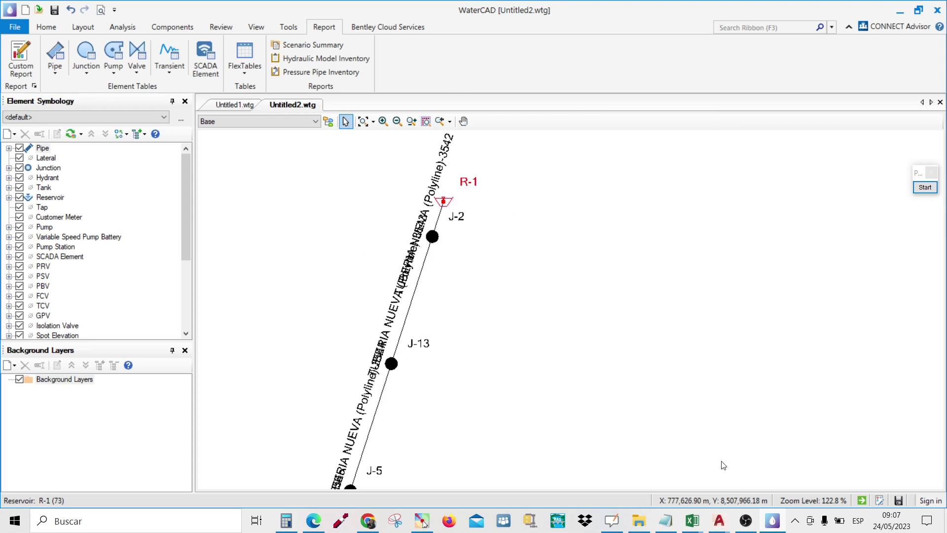
Switch to SIFON INVERTIDO.dxf in AutoCAD, select all minor and major contour lines with Select Similar, and copy them to the clipboard
left_click(719, 524)
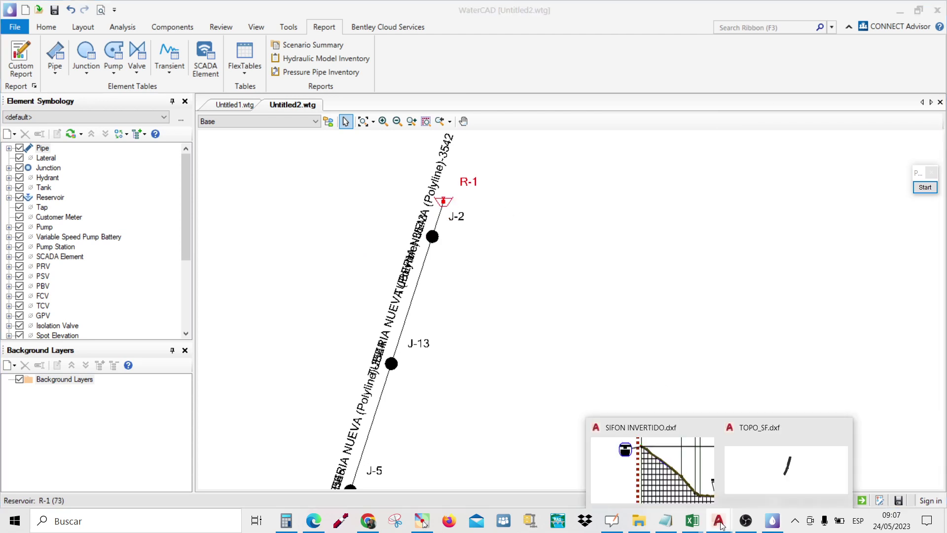
left_click(656, 477)
scroll(381, 280, "down", 8)
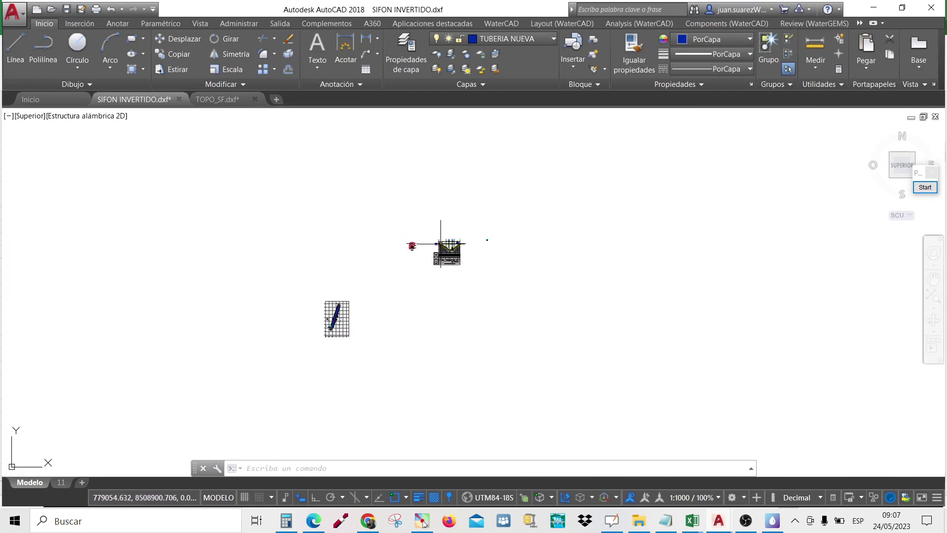
scroll(382, 280, "up", 10)
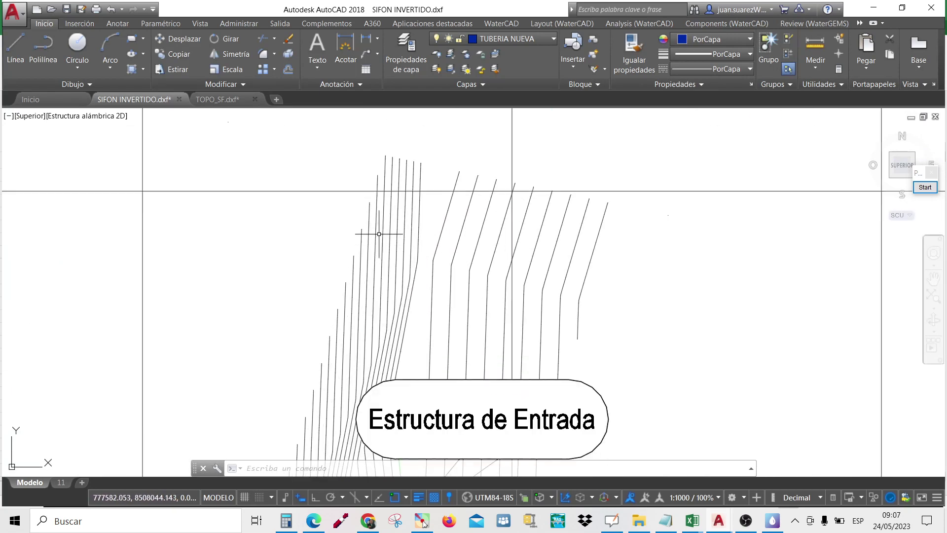
left_click(382, 232)
right_click(383, 221)
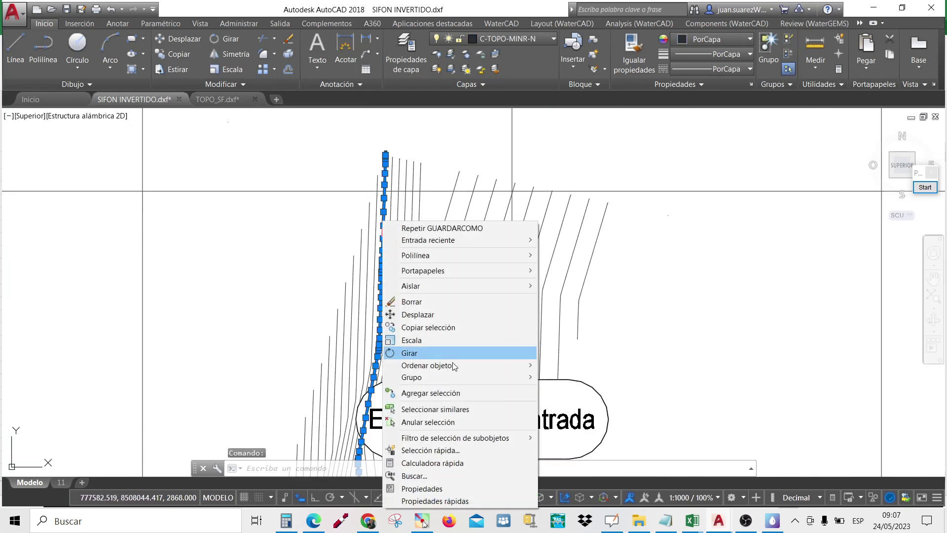
left_click(448, 413)
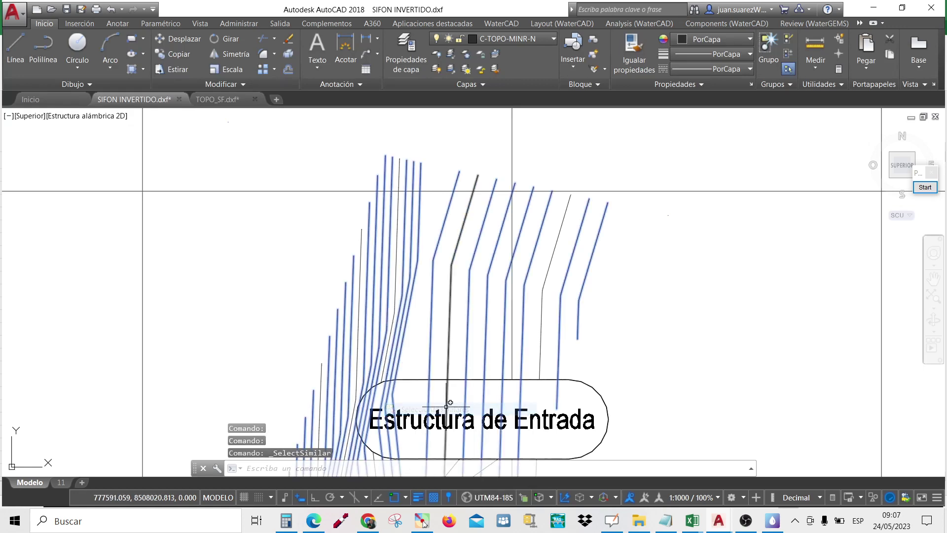
right_click(468, 208)
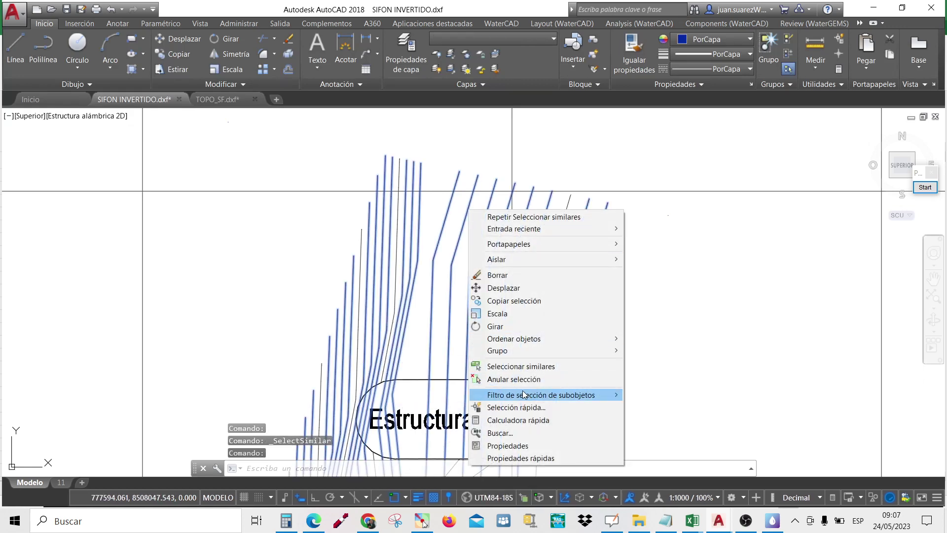
left_click(498, 364)
right_click(397, 221)
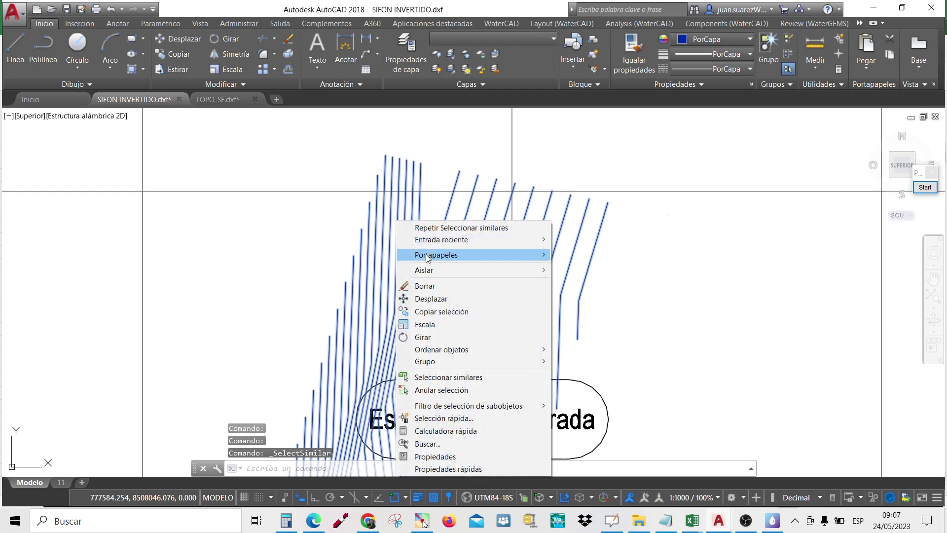
mouse_move(482, 261)
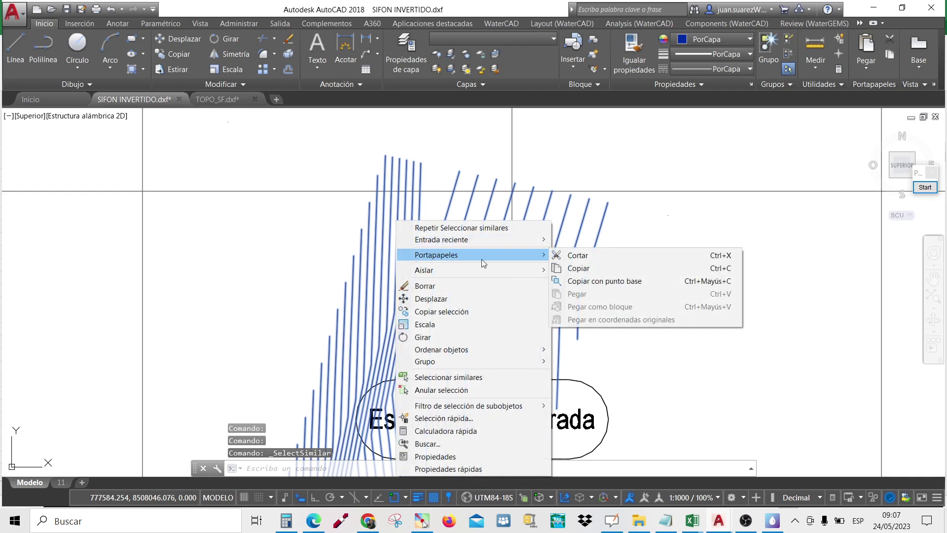
left_click(594, 270)
Create a new drawing, paste the copied contour lines at their original coordinates, and zoom to the drawing extents
left_click(277, 99)
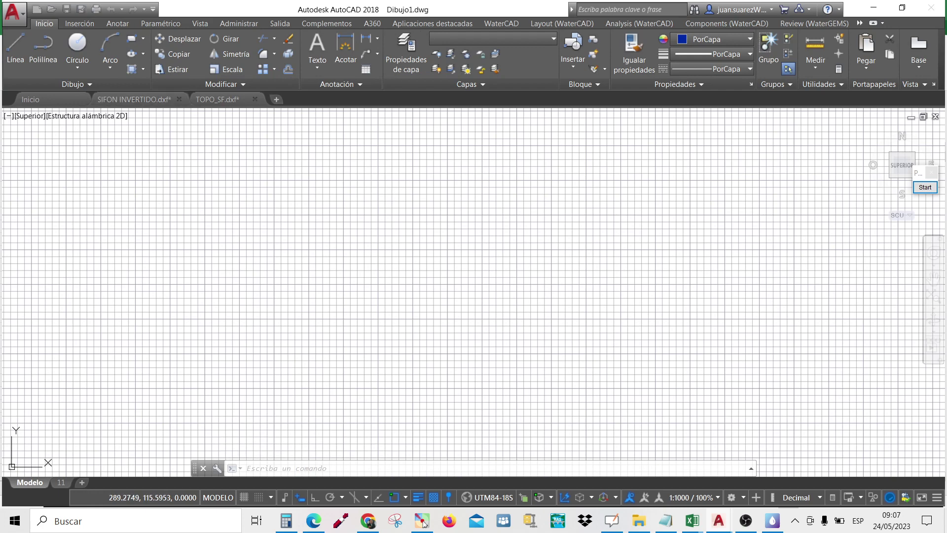
right_click(378, 181)
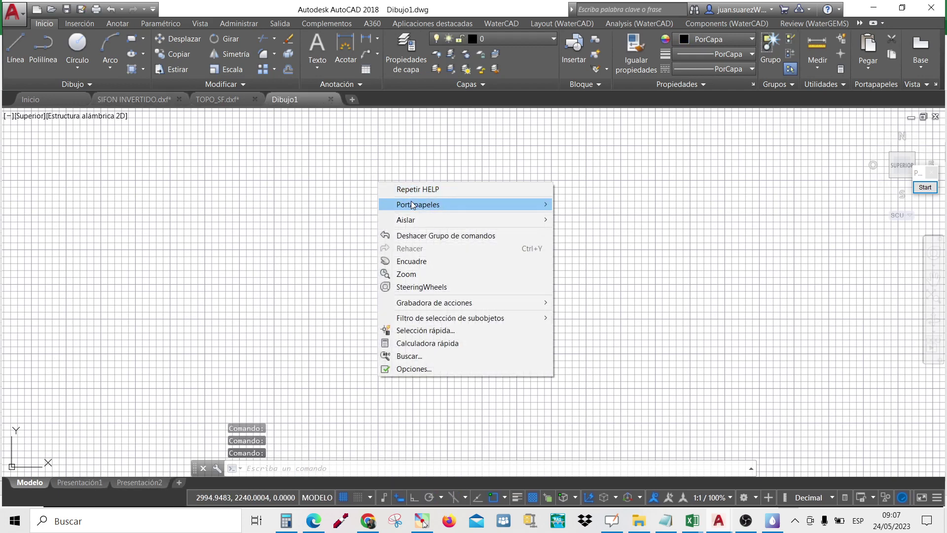
mouse_move(419, 204)
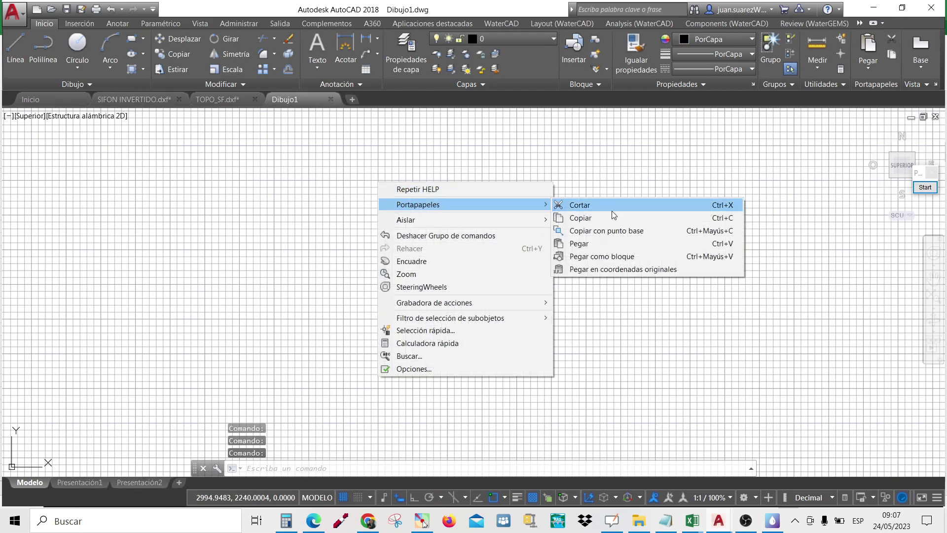
left_click(605, 270)
type("z")
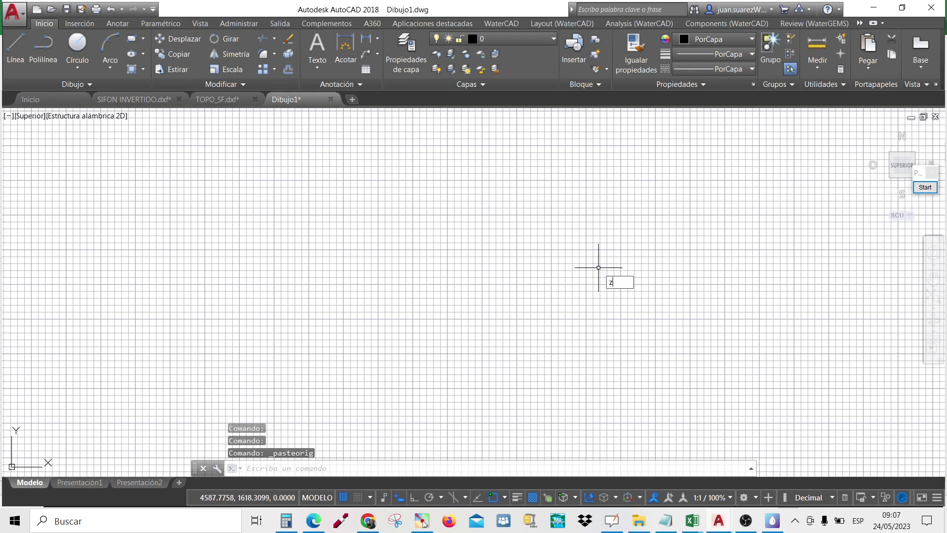
key("Return")
type("e")
key("Return")
scroll(475, 225, "up", 3)
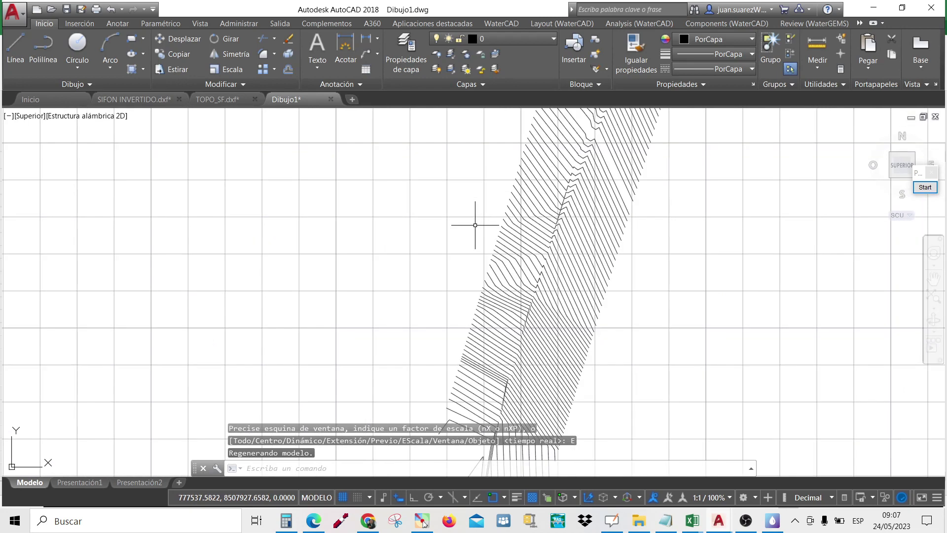
scroll(476, 217, "down", 2)
Check the TOPO_SF.dxf drawing, switch to WaterCAD, and load TOPO_SF.dxf into the TRex wizard as a DXF Contours elevation dataset
left_click(222, 101)
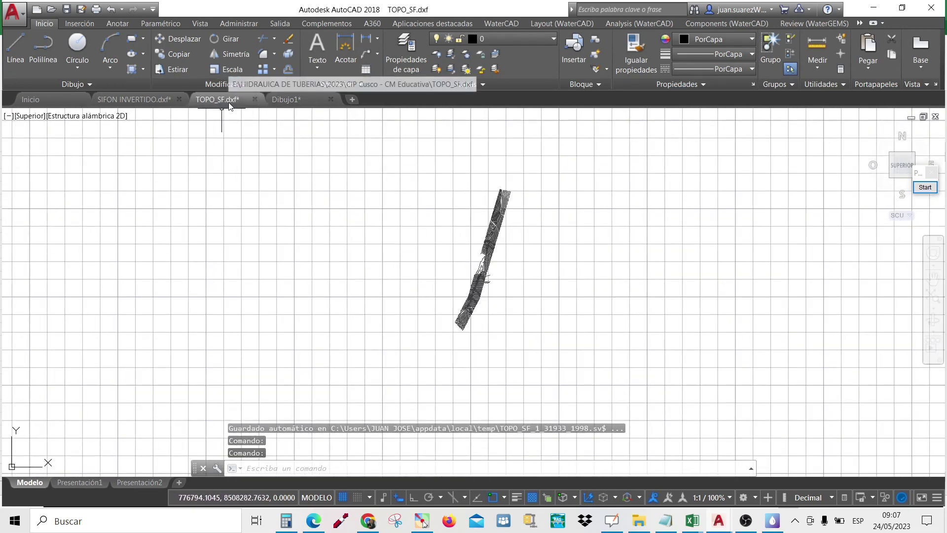
mouse_move(231, 104)
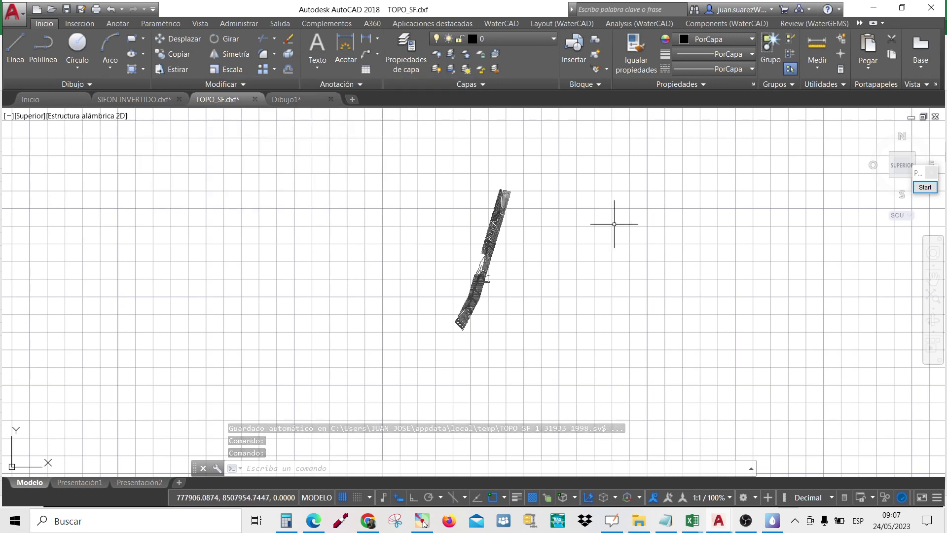
left_click(768, 527)
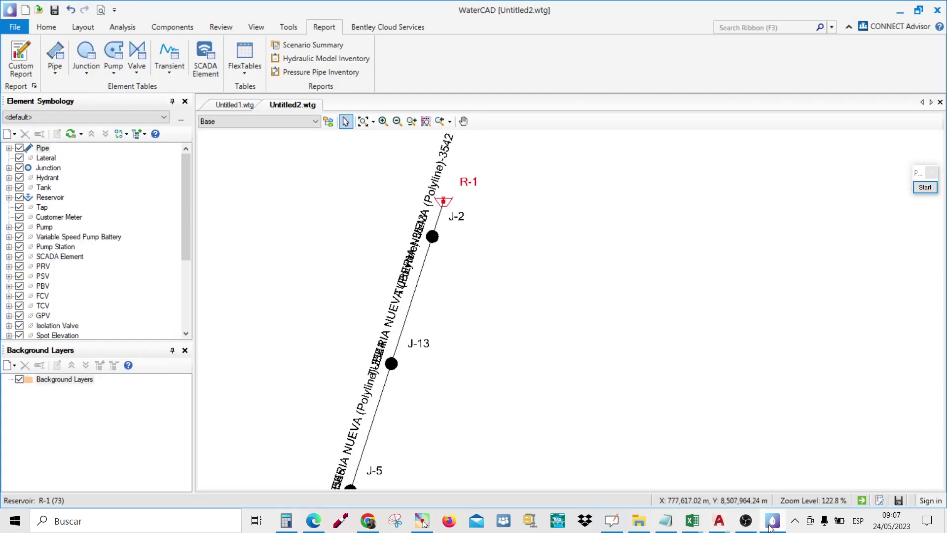
left_click(289, 27)
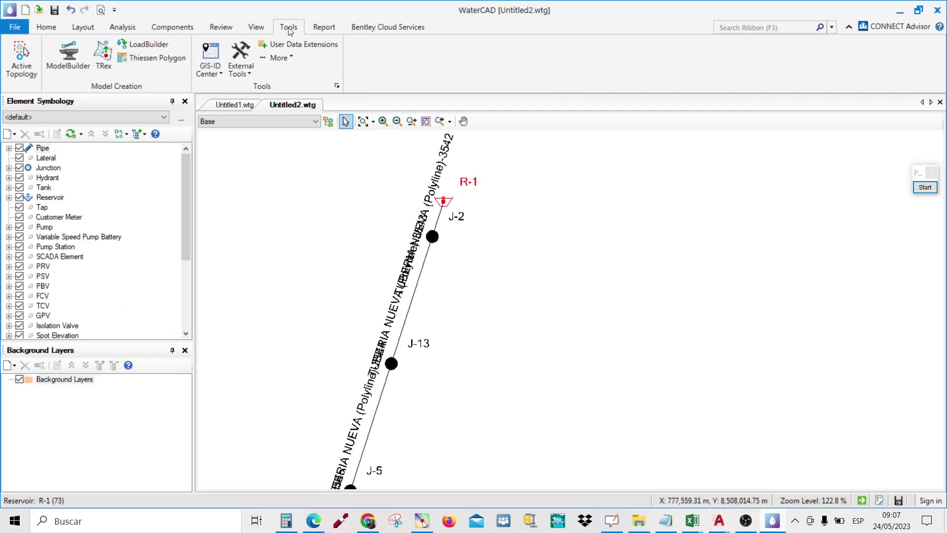
left_click(103, 56)
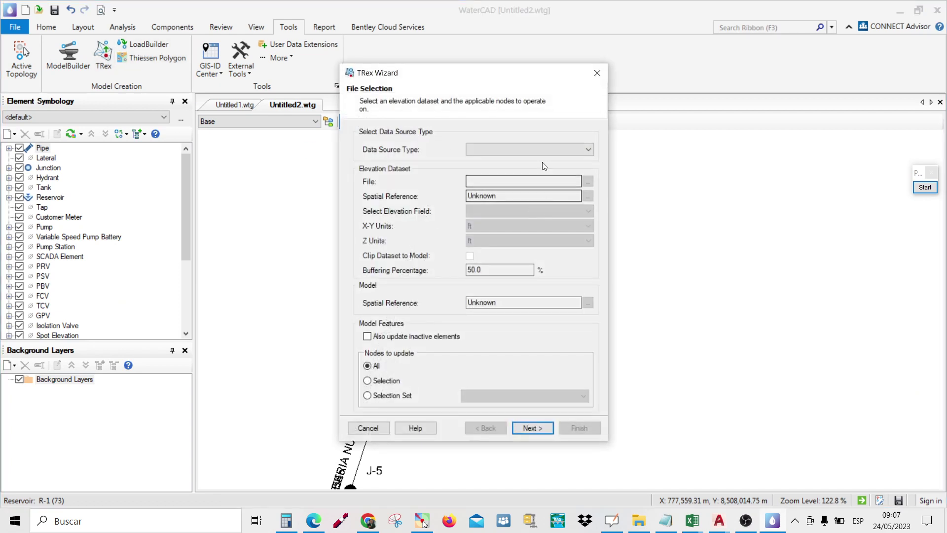
left_click(554, 148)
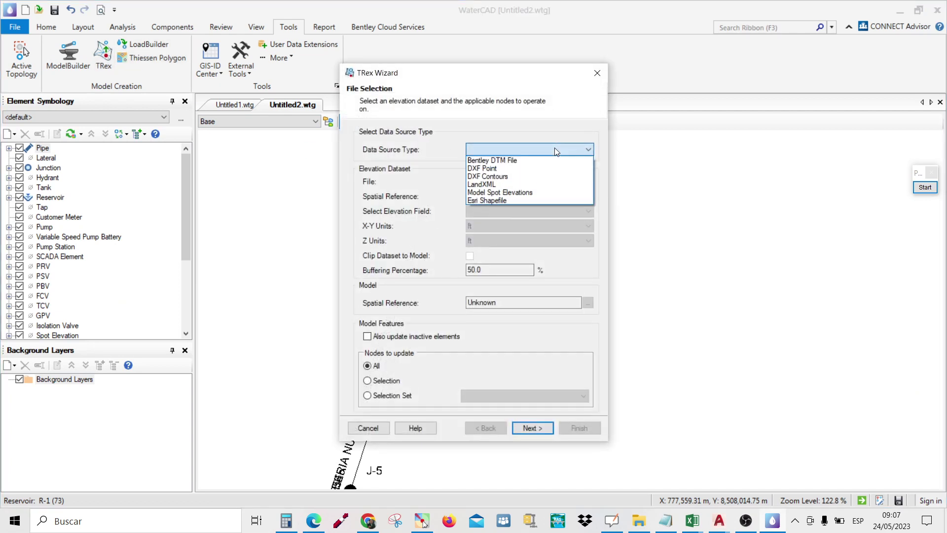
left_click(486, 177)
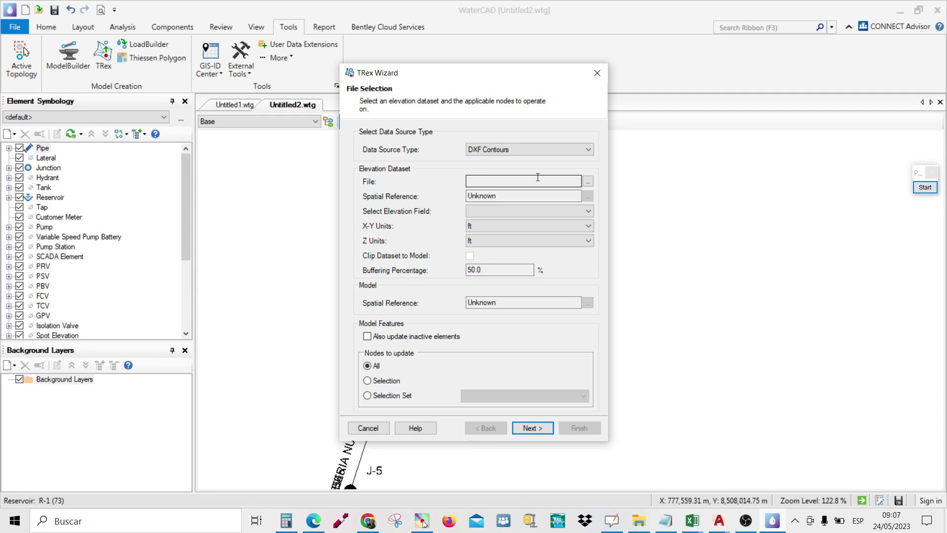
left_click(586, 181)
left_click(270, 129)
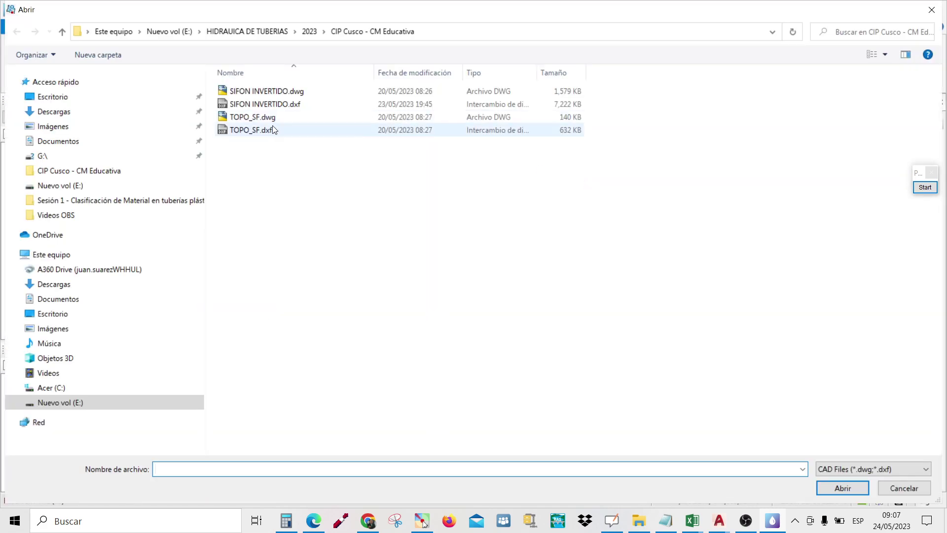
double_click(265, 128)
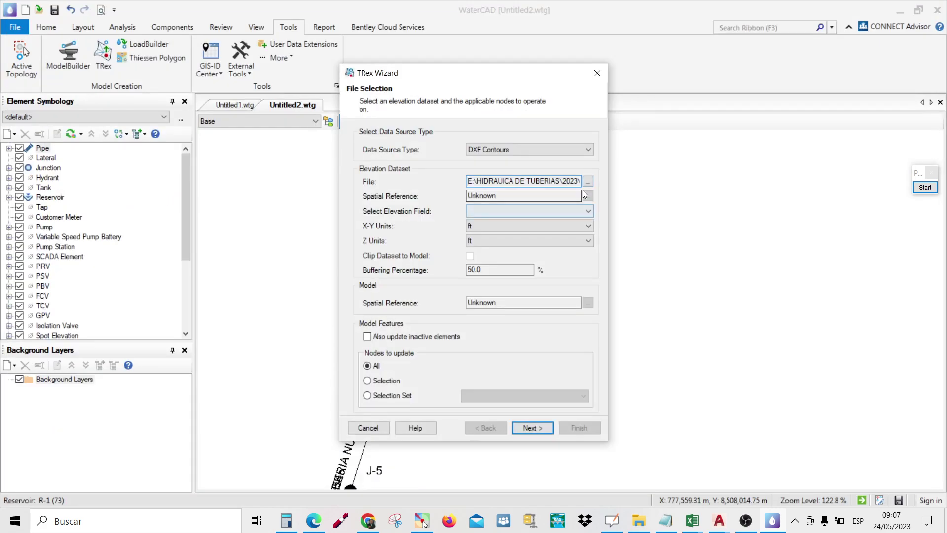
Set the TRex elevation field to Elevation and both the X-Y and Z units to m
left_click(531, 213)
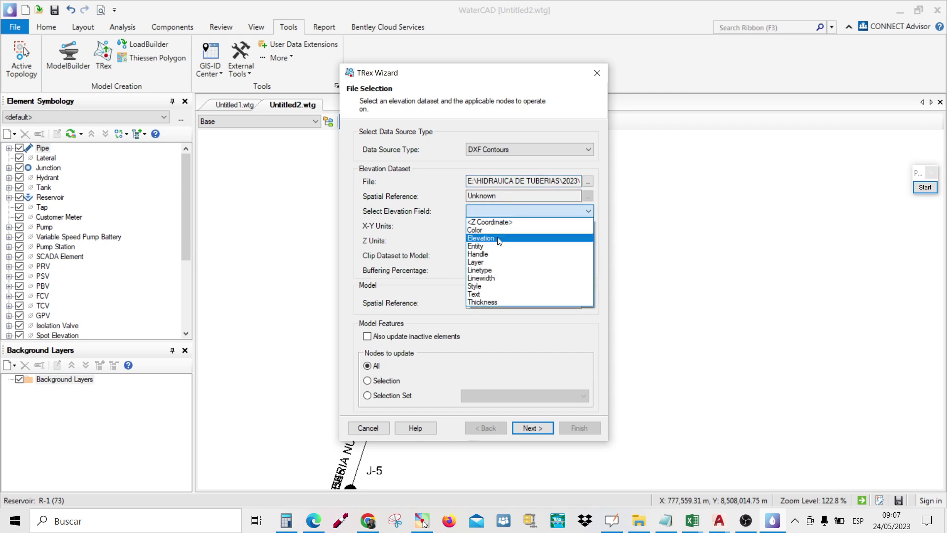
left_click(495, 238)
left_click(484, 225)
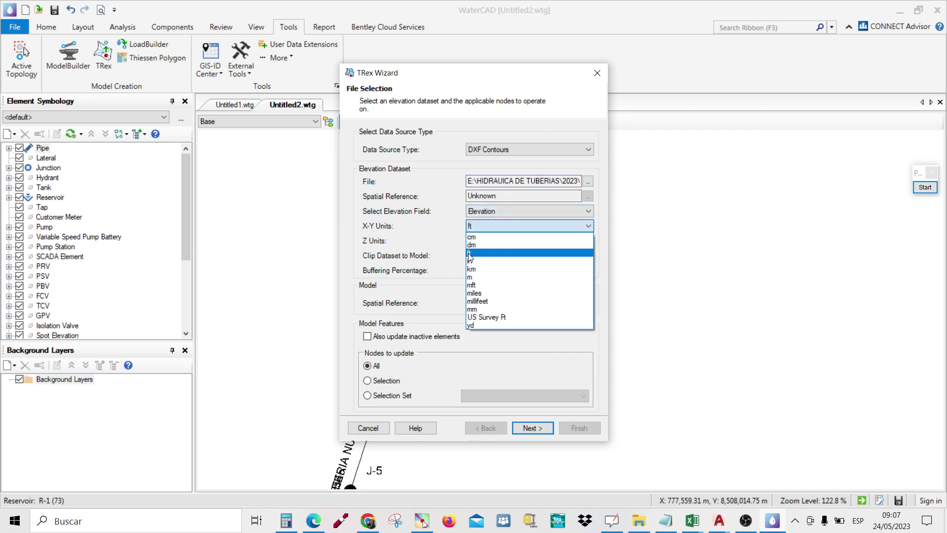
left_click(470, 277)
left_click(481, 242)
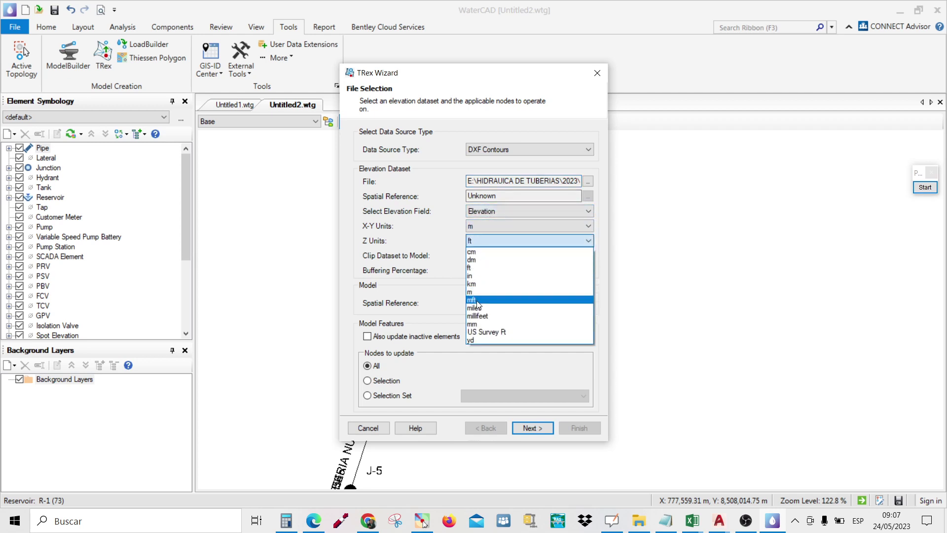
left_click(486, 291)
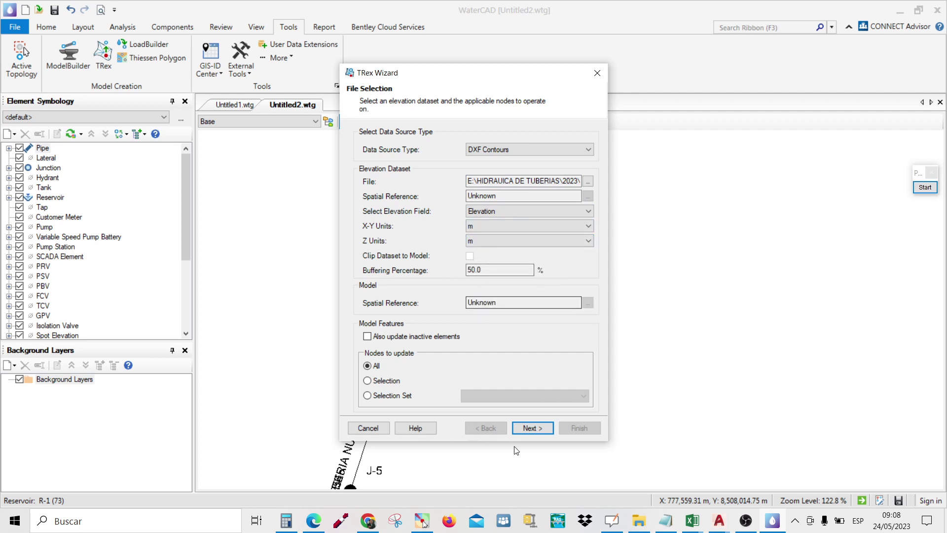
Generate elevations for all nodes, review the list, and save them to the existing Base Physical alternative
left_click(523, 428)
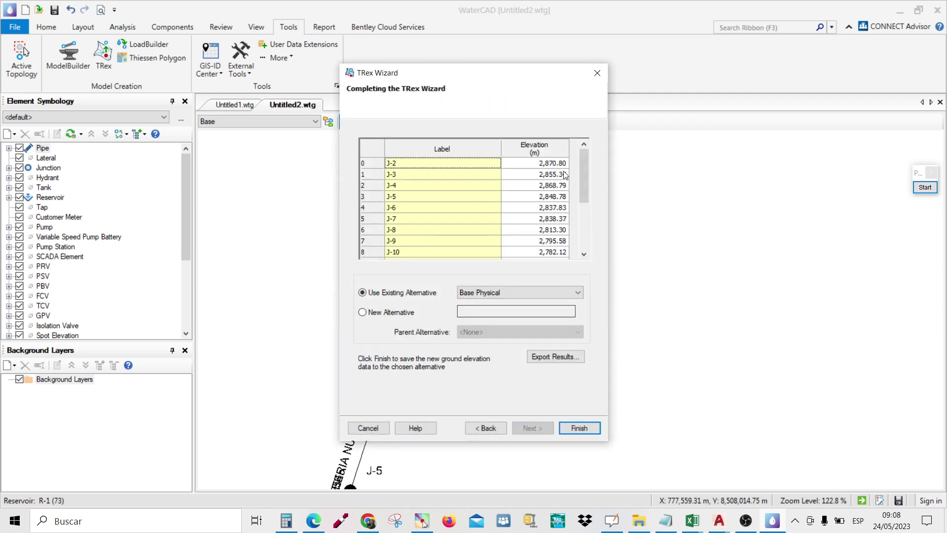
mouse_move(582, 180)
left_mouse_down()
mouse_move(578, 233)
mouse_move(585, 170)
left_mouse_up()
left_click(577, 427)
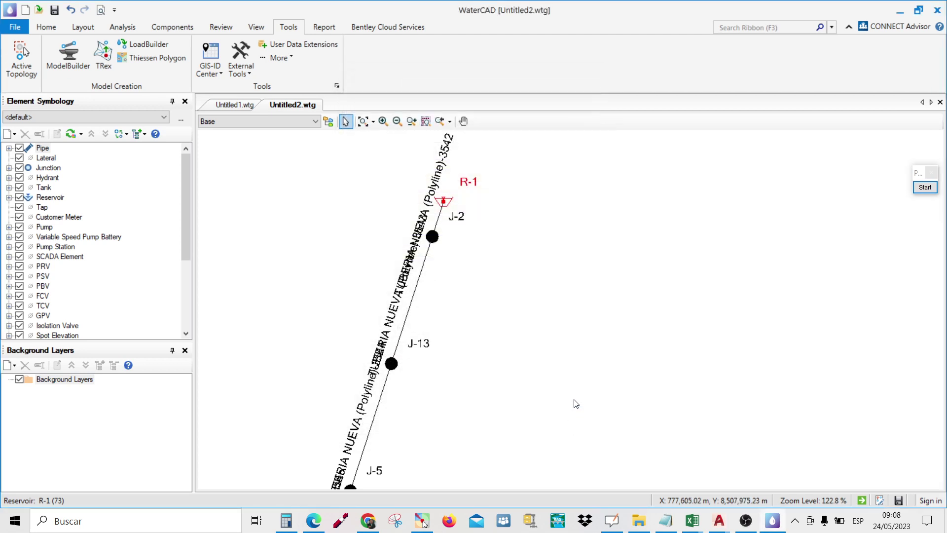
Check the elevations in the properties of junctions J-2 and J-13 and reservoir R-1
double_click(432, 238)
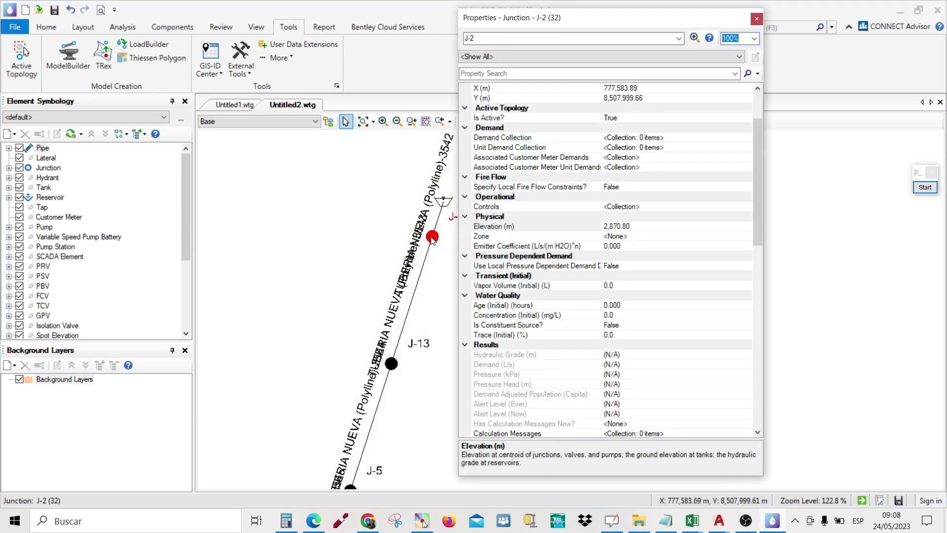
left_click(635, 225)
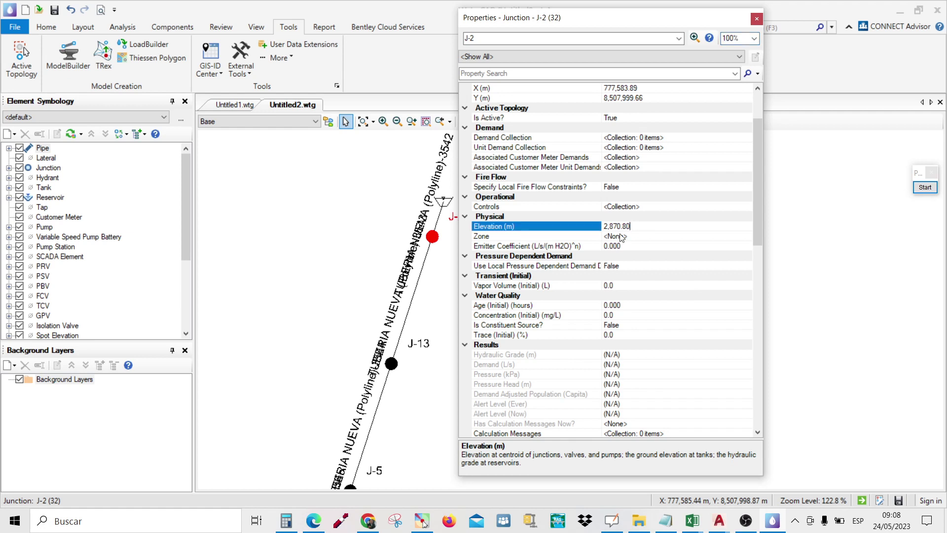
left_click(391, 363)
scroll(434, 207, "up", 3)
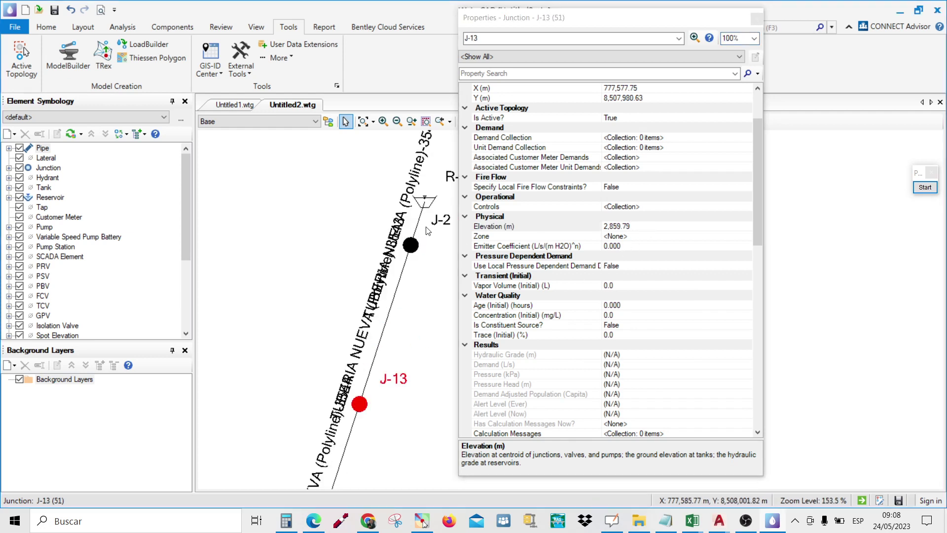
left_click(424, 195)
left_click(641, 227)
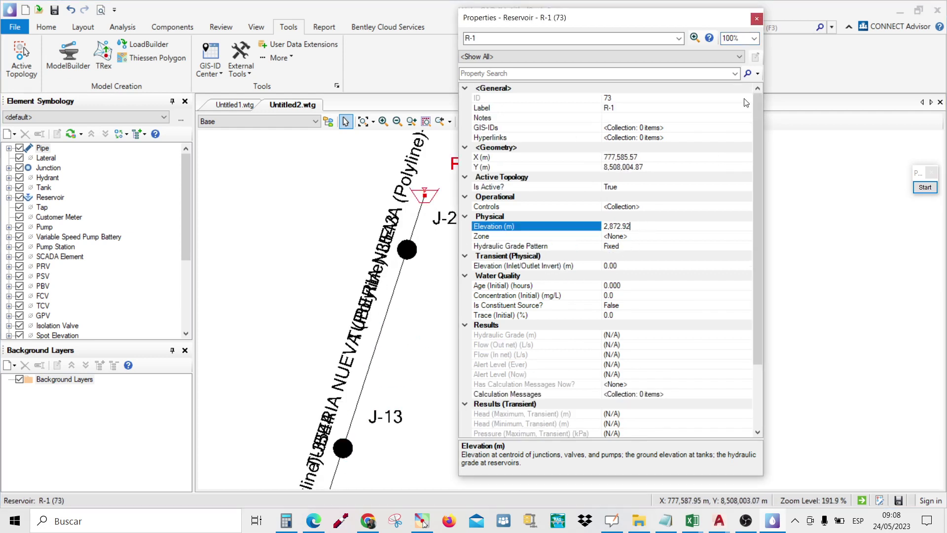
left_click(756, 19)
Validate the siphon model and compute the Base scenario, closing the calculation summary
scroll(583, 210, "down", 5)
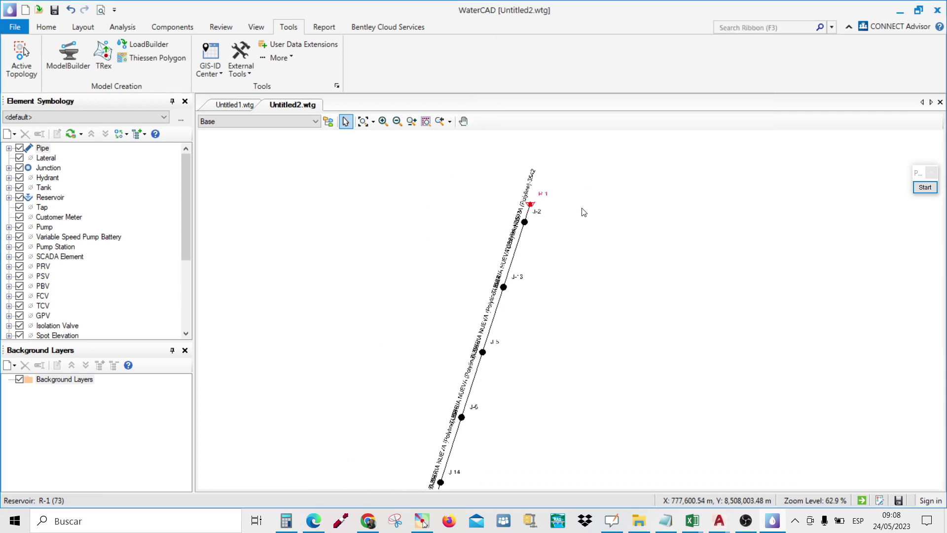
scroll(574, 224, "down", 3)
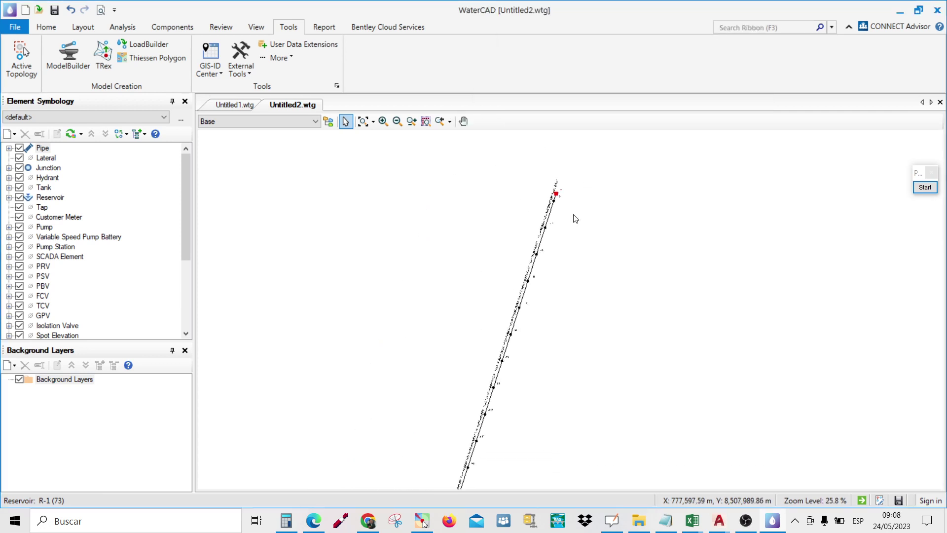
left_click(45, 29)
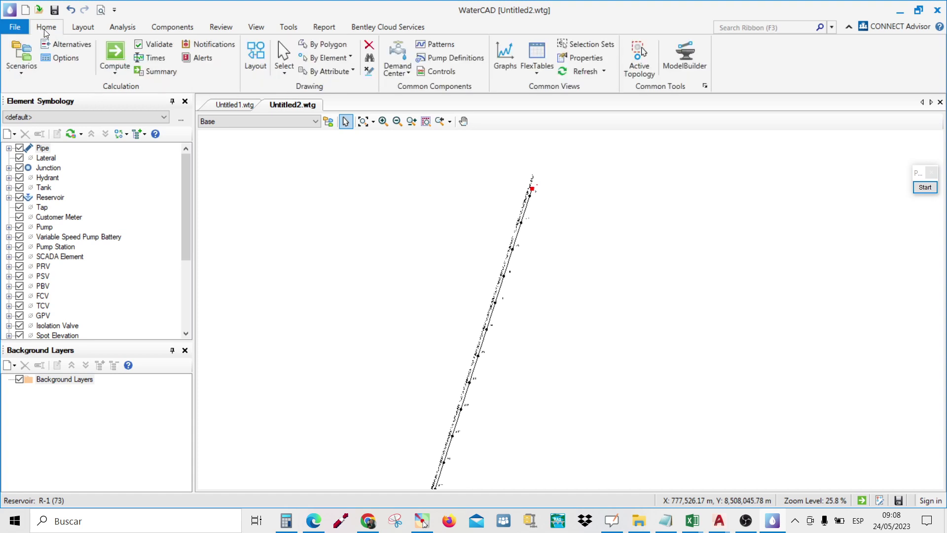
left_click(156, 46)
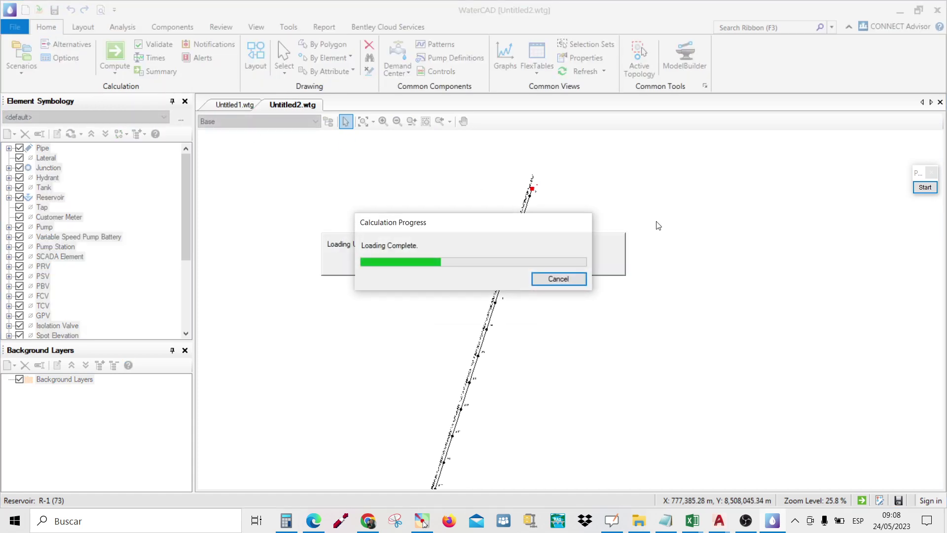
left_click(515, 298)
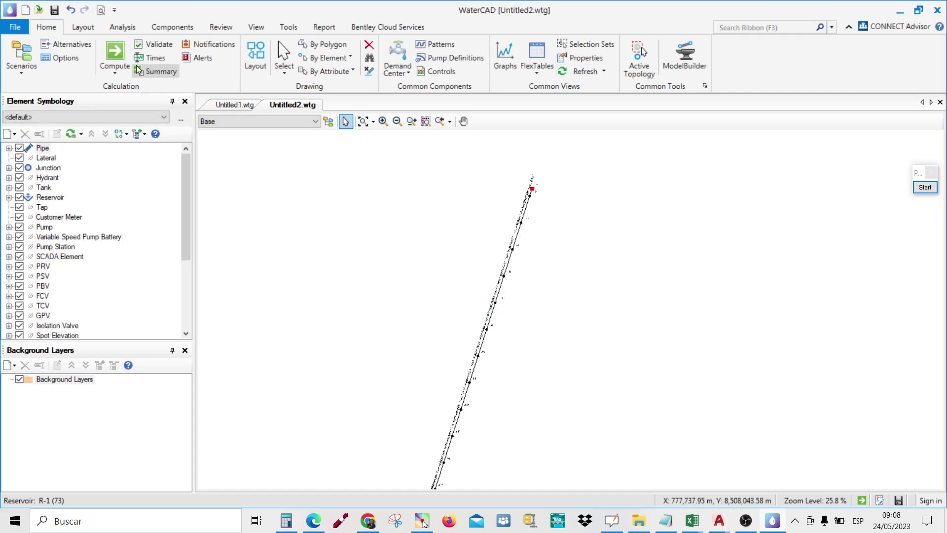
left_click(115, 54)
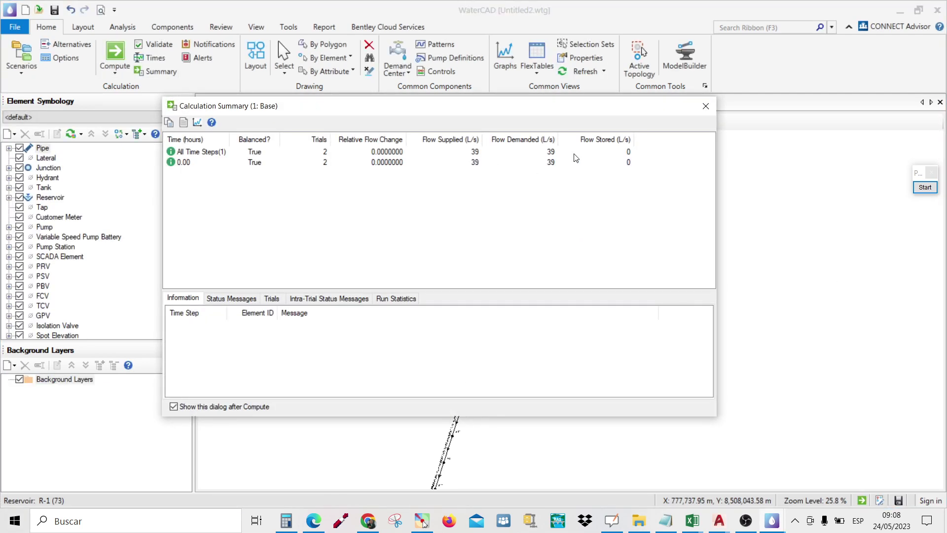
left_click(705, 106)
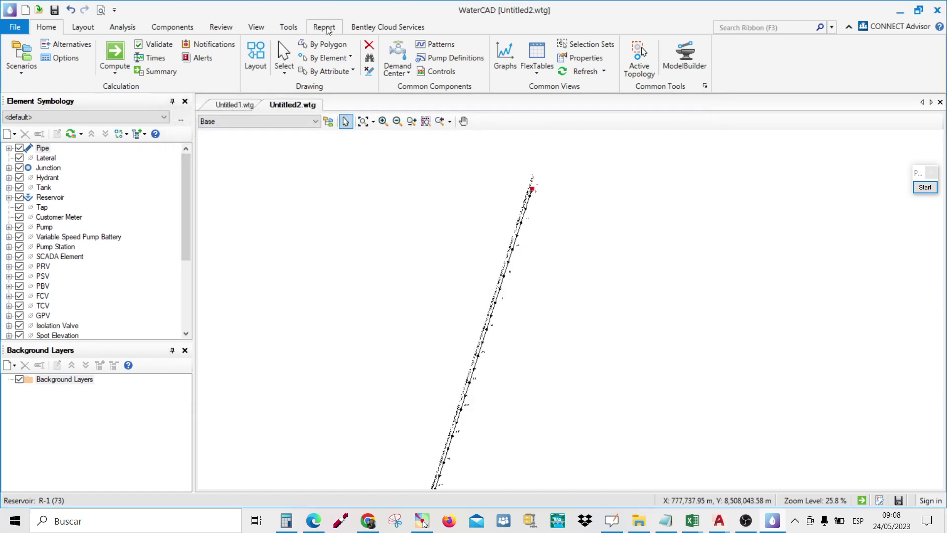
Open the pipe FlexTable for the computed results and reposition its window
left_click(325, 28)
left_click(56, 51)
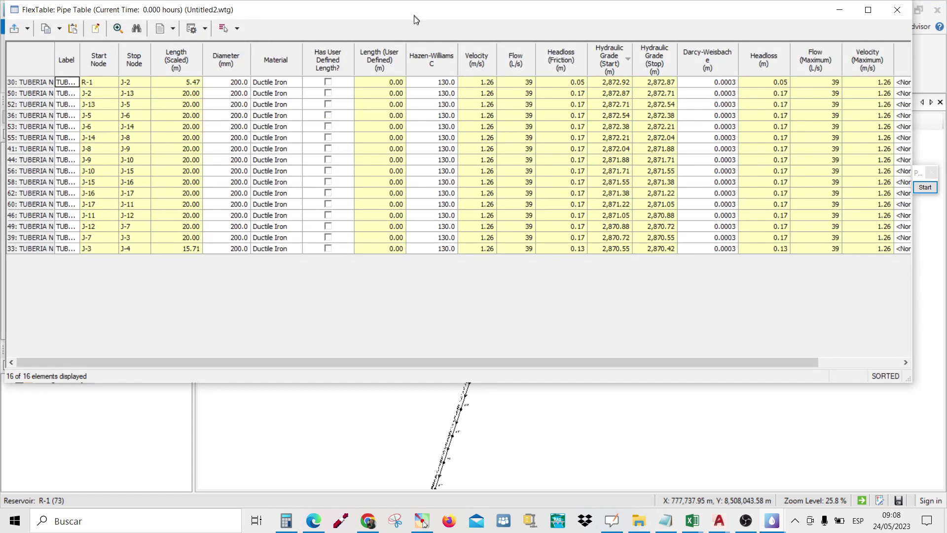
left_click_drag(416, 19, 421, 76)
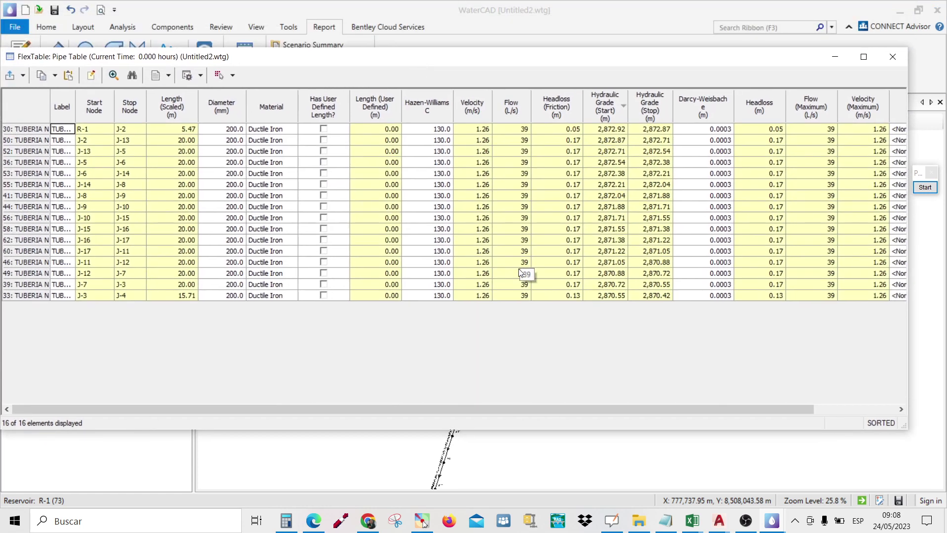
Set the Flow column's display precision to two decimals in the pipe FlexTable and close the table
right_click(508, 101)
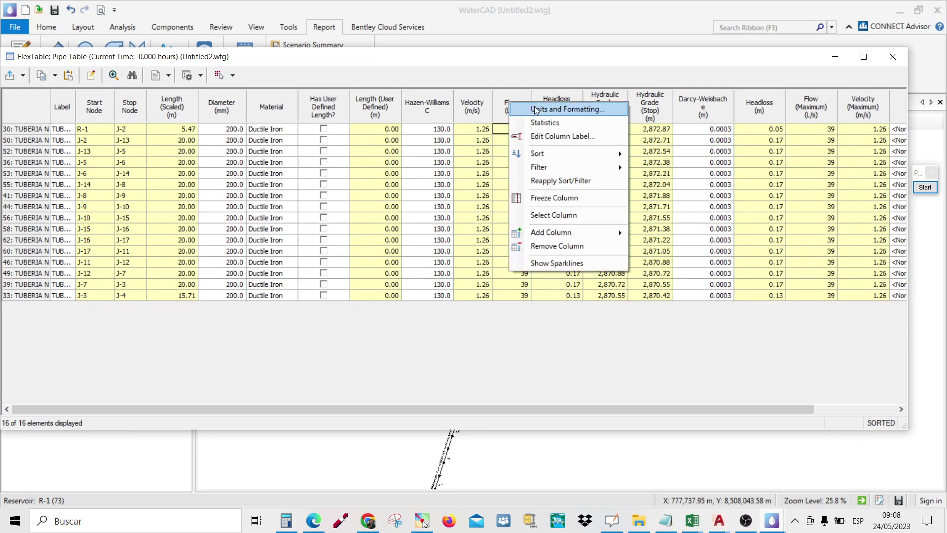
left_click(537, 109)
double_click(434, 257)
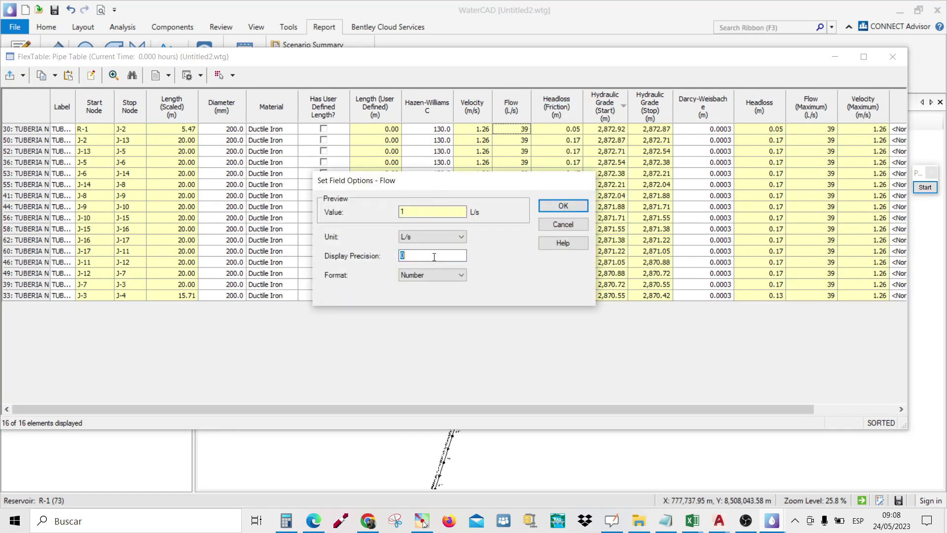
left_click(572, 205)
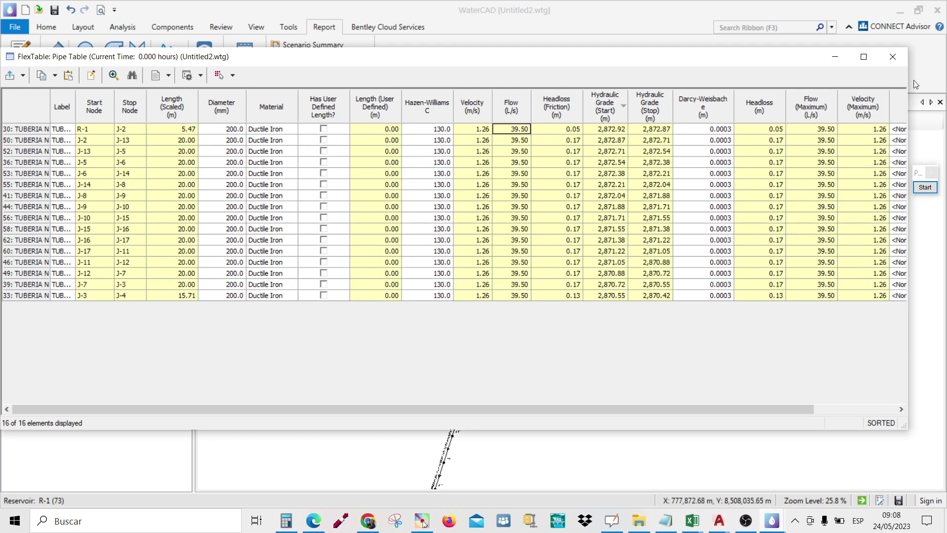
left_click(899, 57)
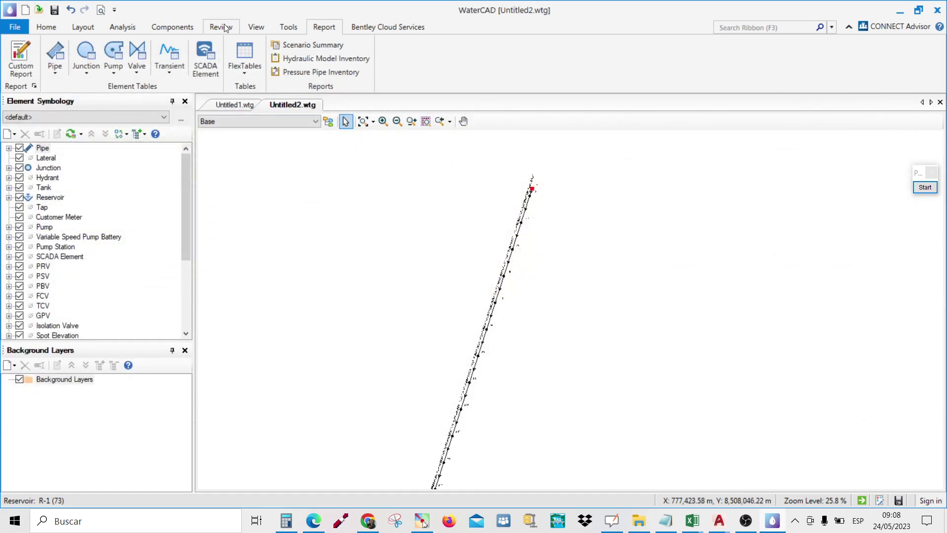
Create a new profile and start its path selection at reservoir R-1
left_click(256, 29)
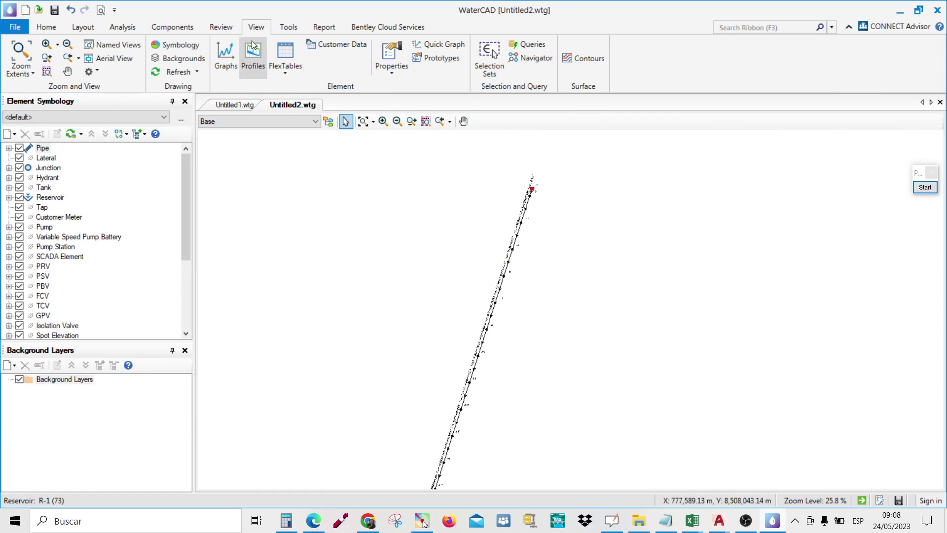
left_click(253, 54)
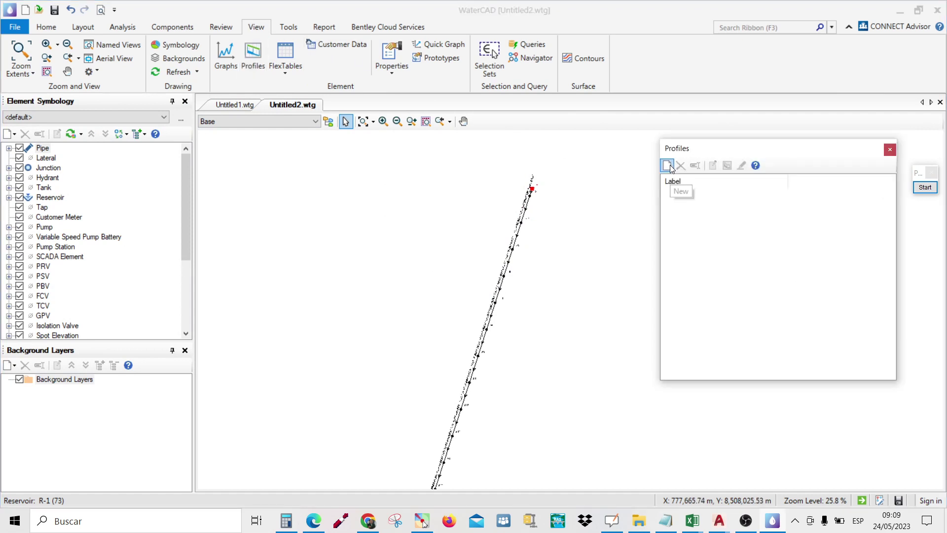
left_click(668, 166)
left_click(815, 135)
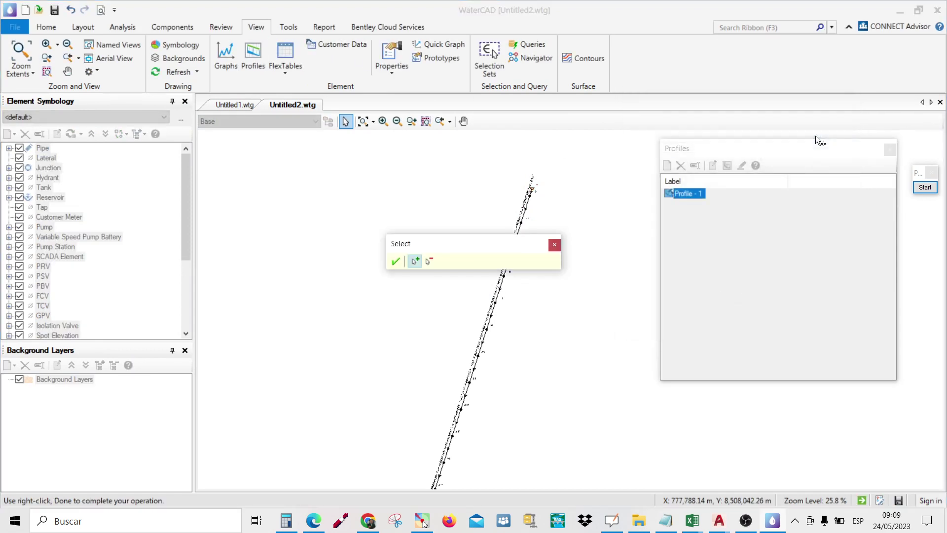
scroll(531, 188, "up", 3)
left_click(533, 189)
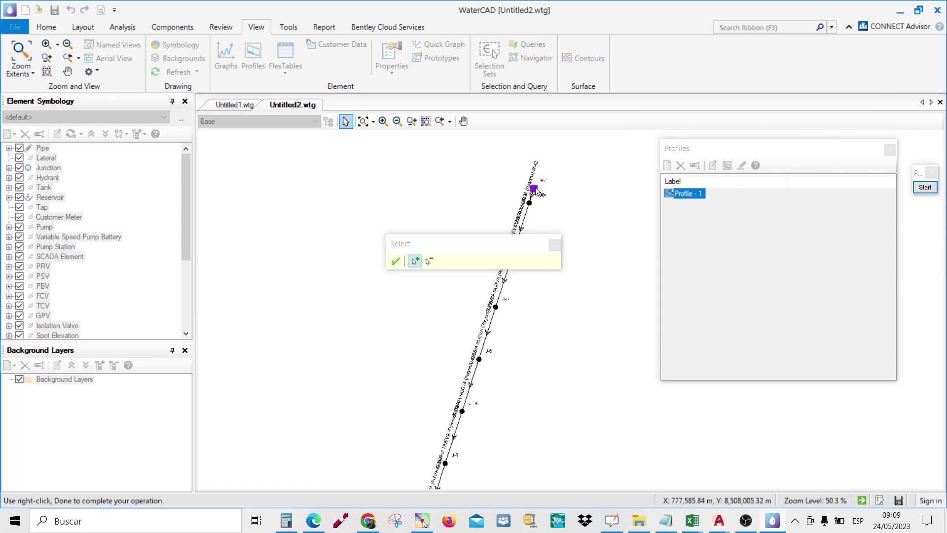
Extend the profile path downstream from R-1 through junctions J-2, J-13, J-5, J-6, J-14, J-8 and J-9
scroll(535, 197, "up", 5)
left_click_drag(495, 243, 346, 176)
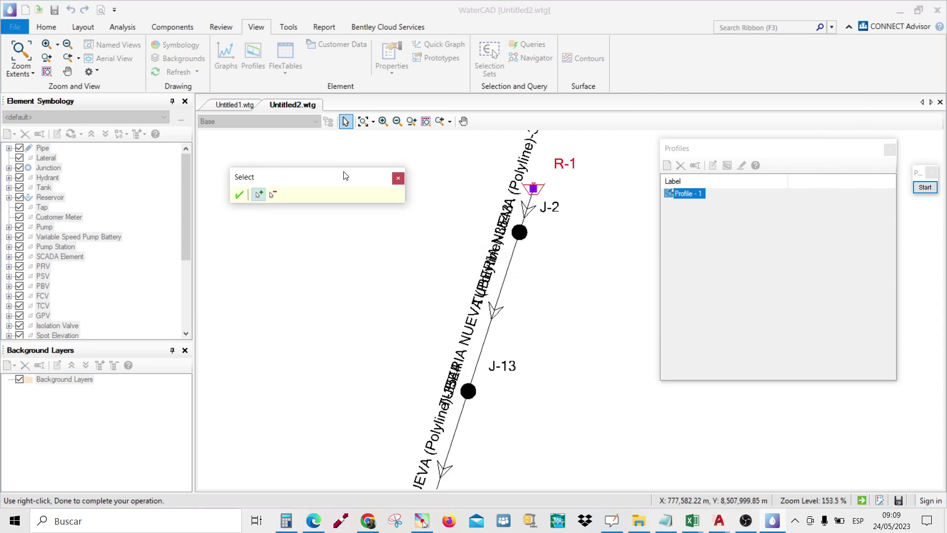
left_click(518, 236)
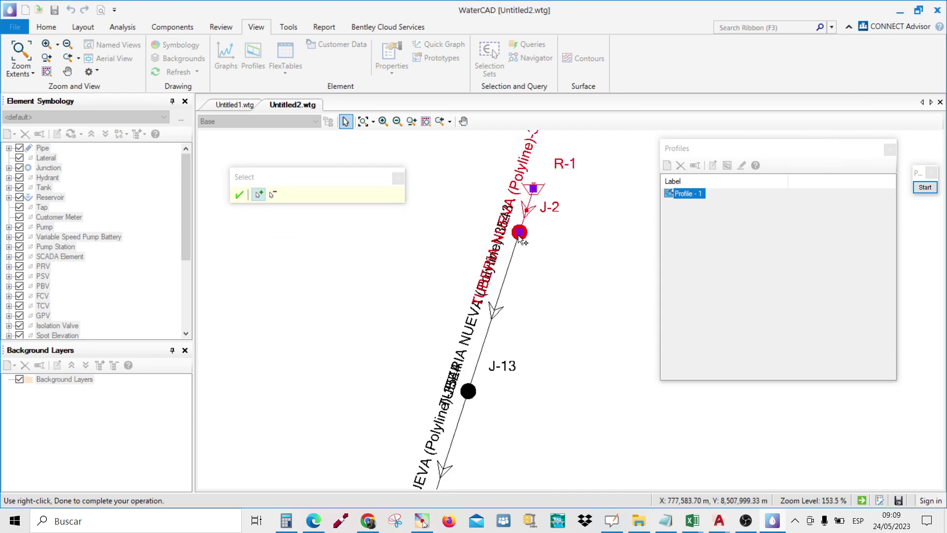
left_click(467, 391)
scroll(558, 307, "down", 2)
scroll(507, 358, "down", 1)
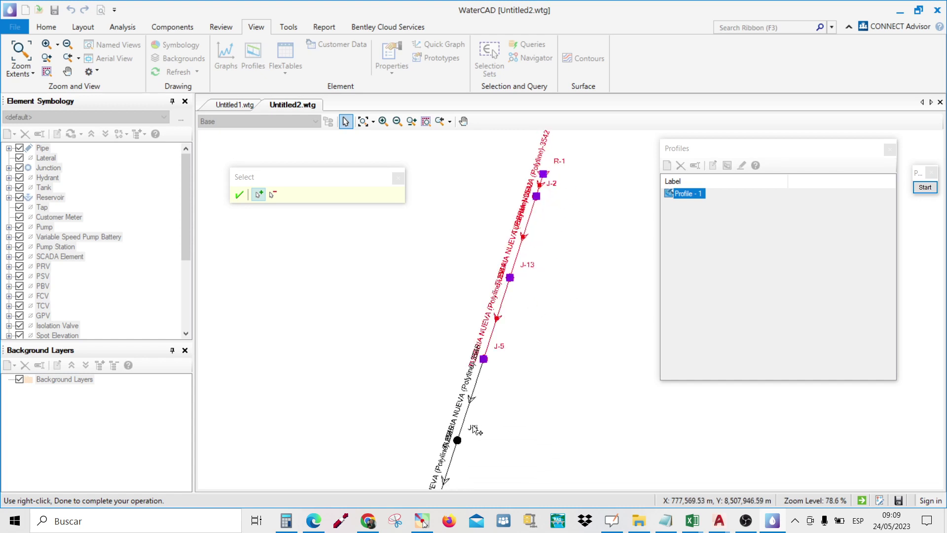
left_click(456, 440)
scroll(527, 353, "down", 2)
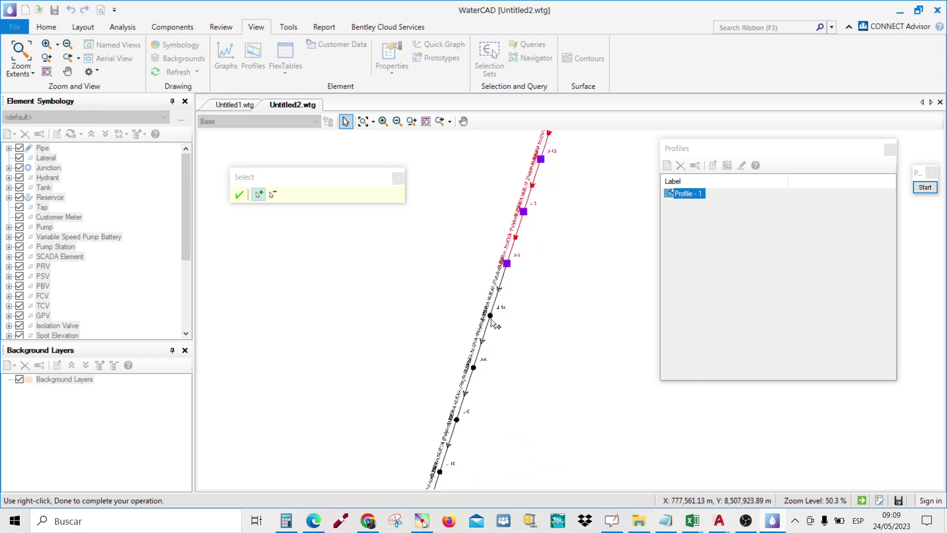
left_click(491, 316)
left_click(475, 367)
left_click_drag(511, 364, 530, 232)
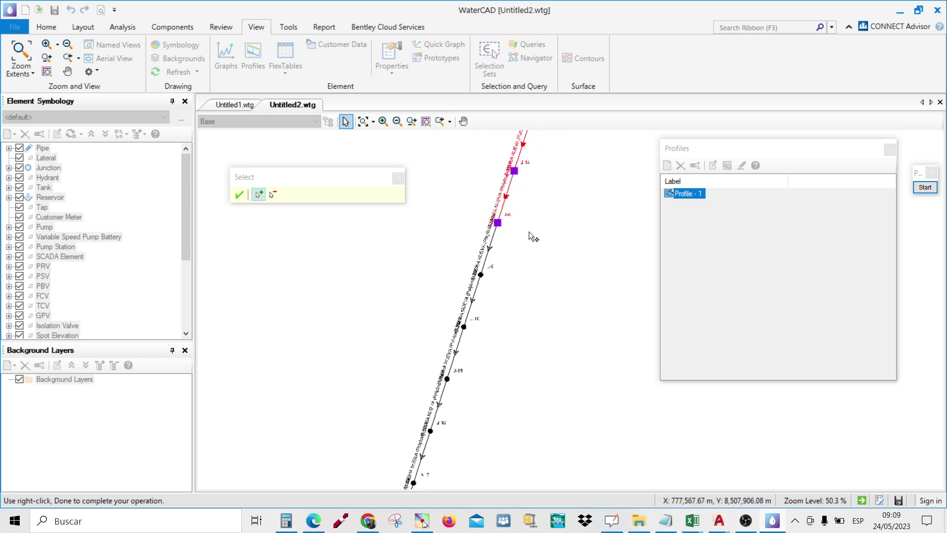
left_click_drag(526, 274, 543, 238)
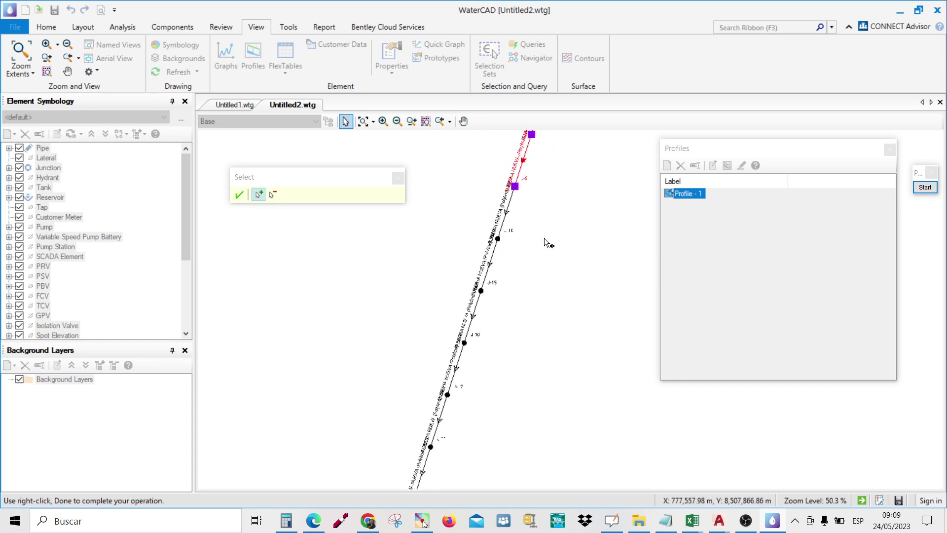
Extend the profile path to the final junction J-4 and accept the element selection
scroll(543, 238, "down", 1)
scroll(544, 238, "down", 2)
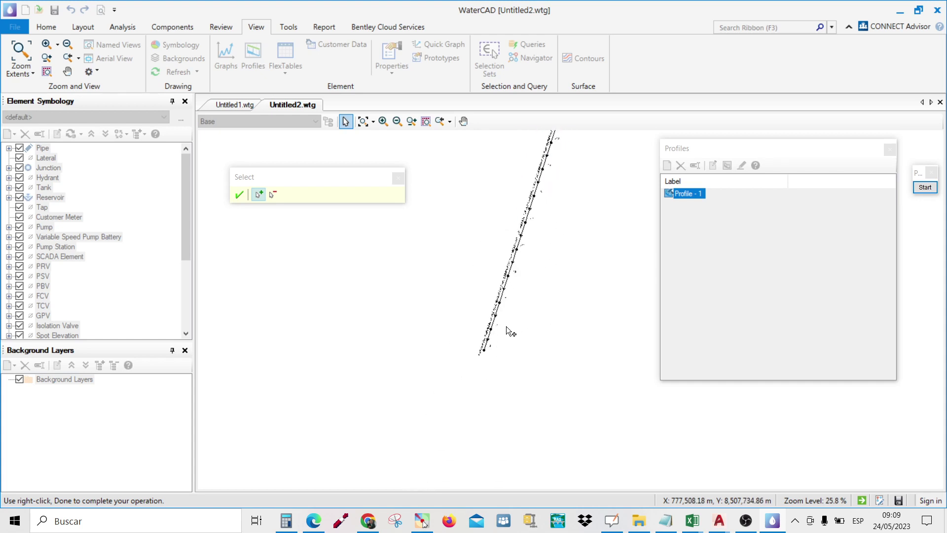
scroll(486, 353, "up", 8)
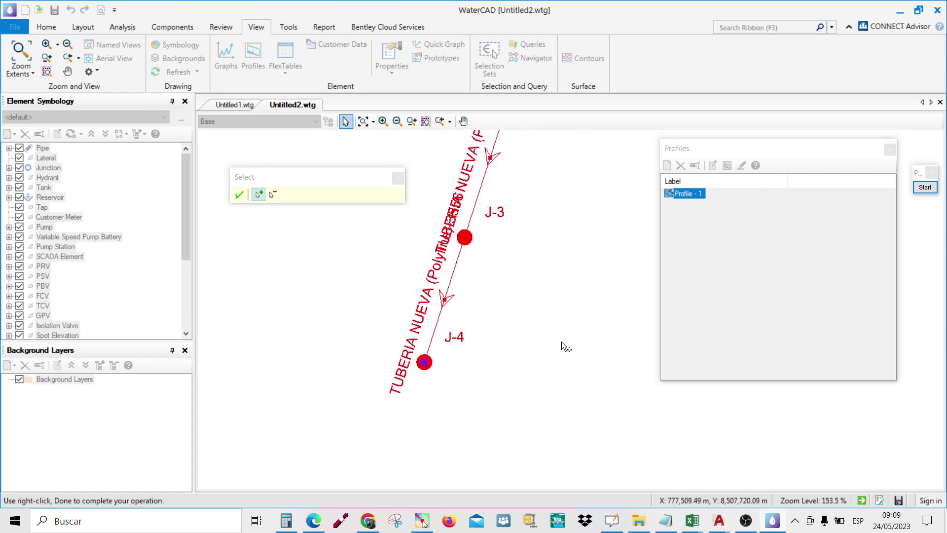
scroll(540, 351, "down", 7)
scroll(540, 351, "down", 8)
left_click_drag(551, 303, 533, 269)
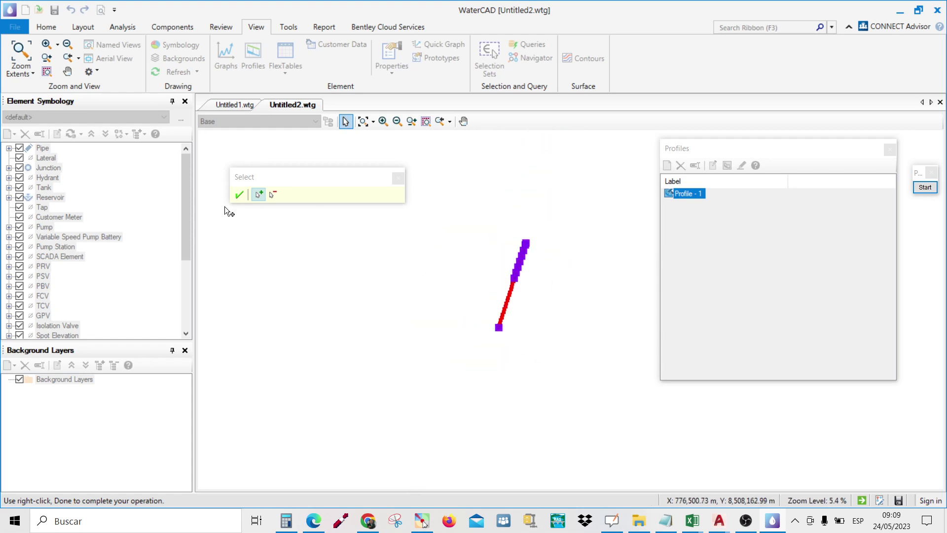
left_click(239, 195)
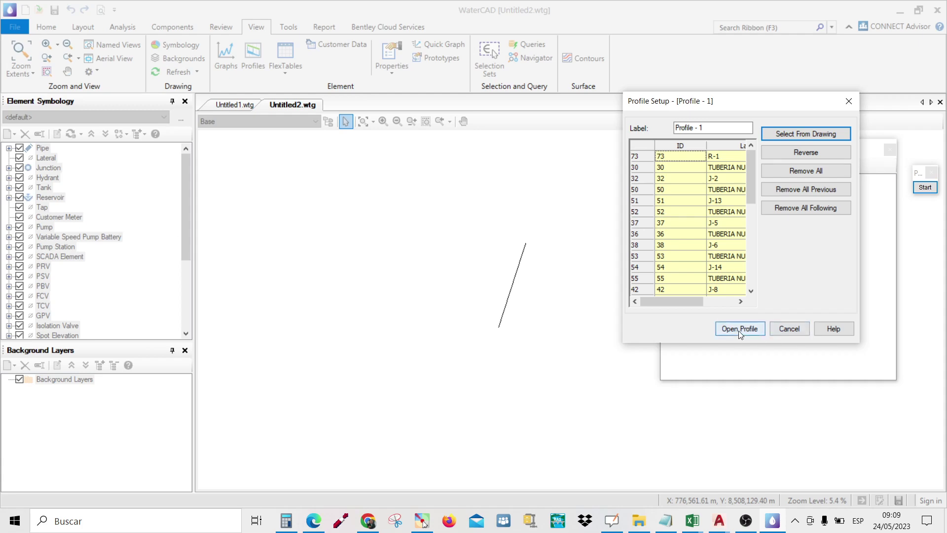
Plot Profile - 1 with the Base scenario's Hydraulic Grade and Elevation, examine the graph, and close it
left_click(739, 329)
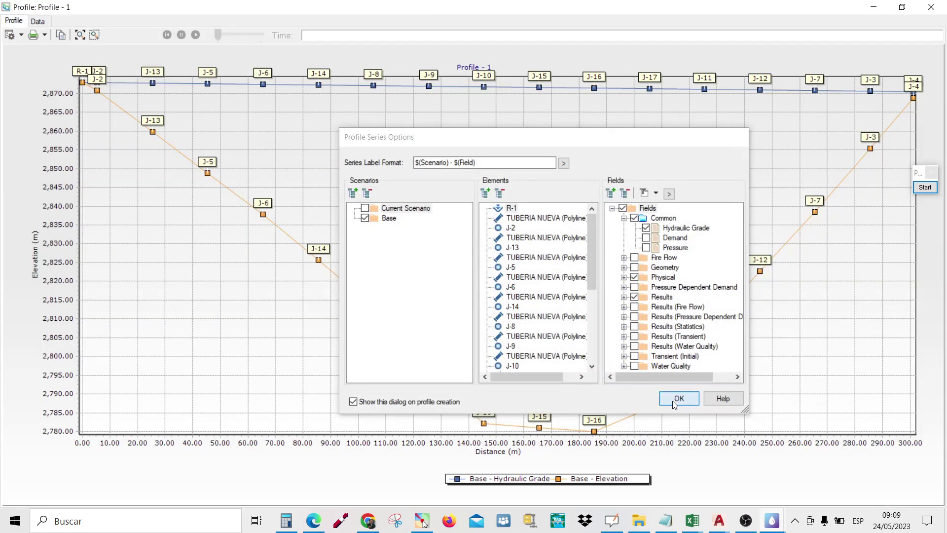
left_click(680, 398)
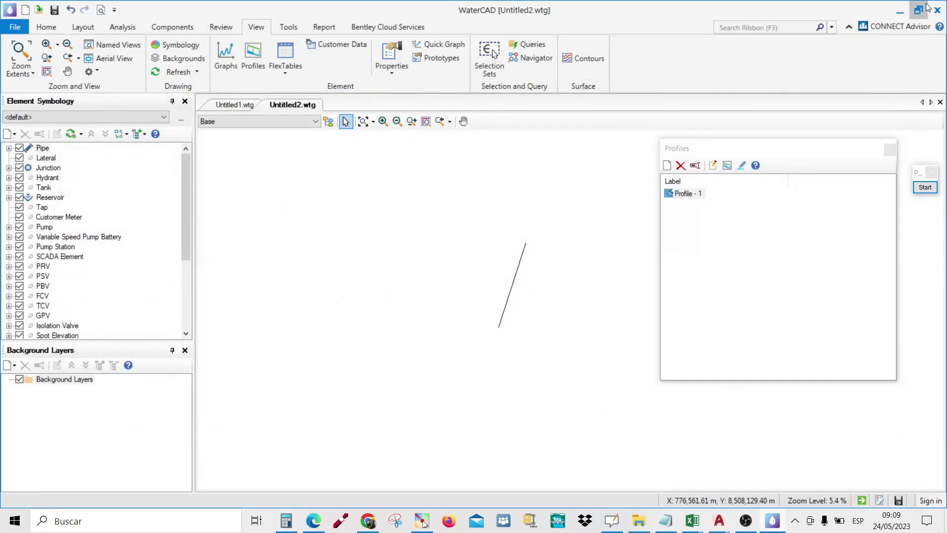
left_click(931, 7)
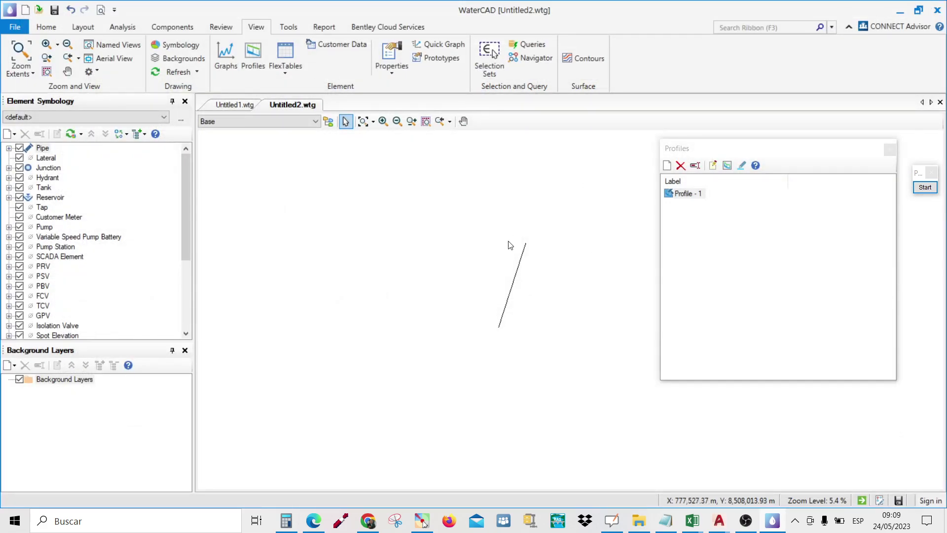
Reopen Profile - 1 to compare the hydraulic grade line with the siphon's elevations, closing the graph
scroll(542, 249, "up", 5)
scroll(543, 244, "up", 4)
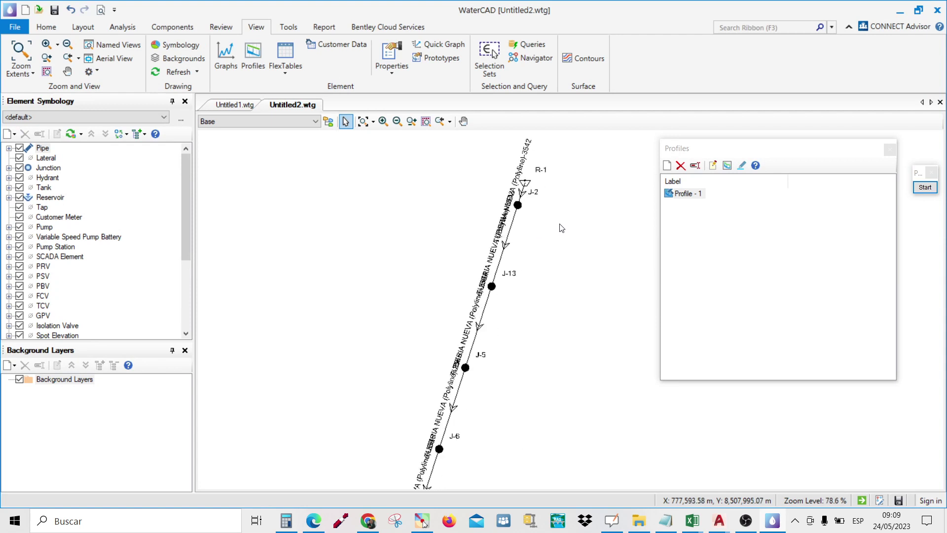
double_click(693, 194)
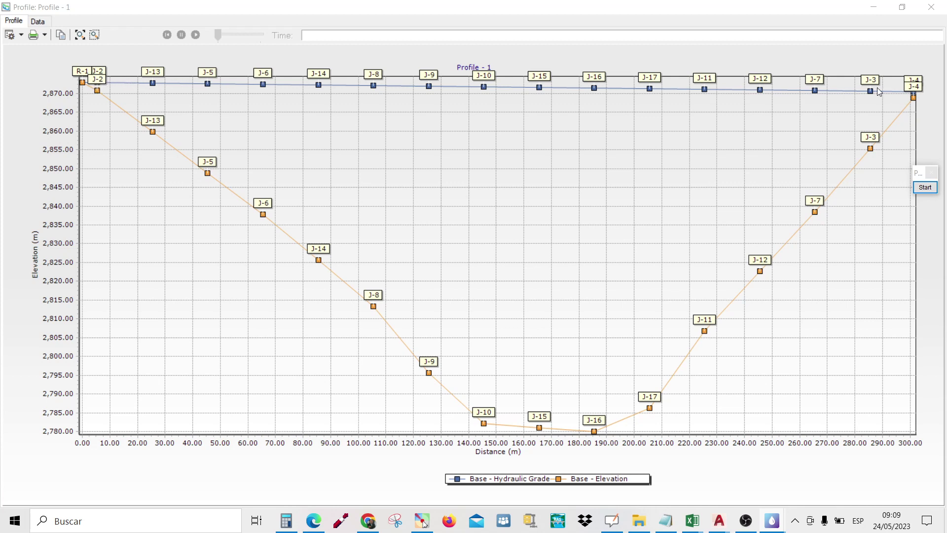
left_click(931, 7)
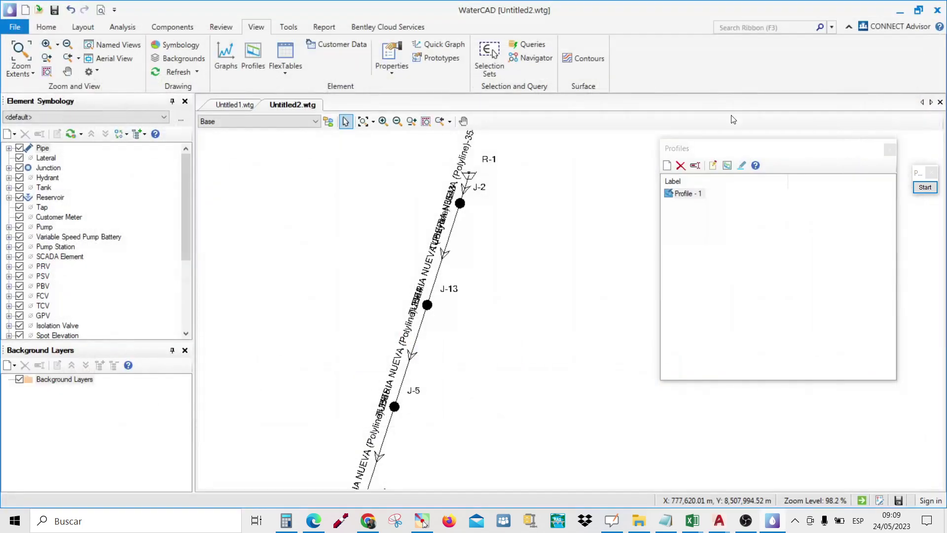
Open the junction FlexTable and sort it by Hydraulic Grade in descending order
left_click(325, 27)
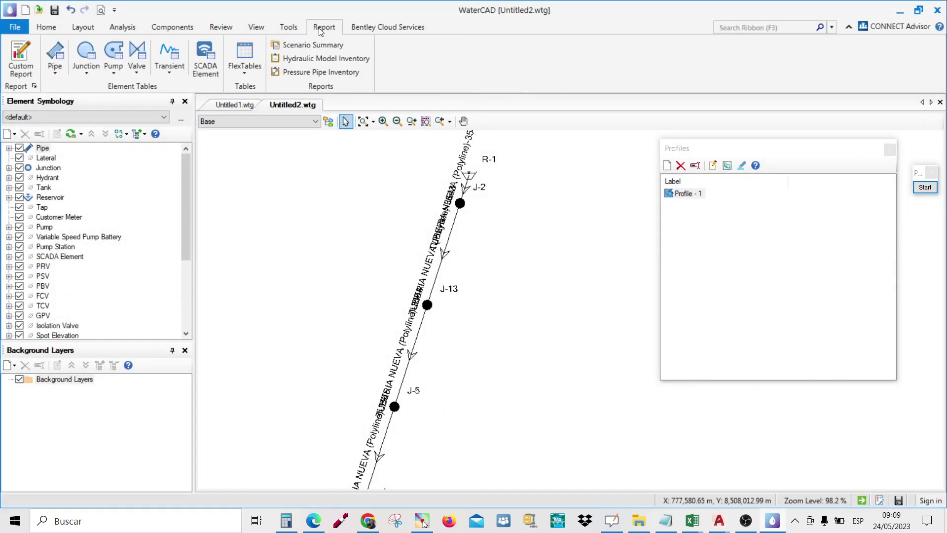
left_click(86, 54)
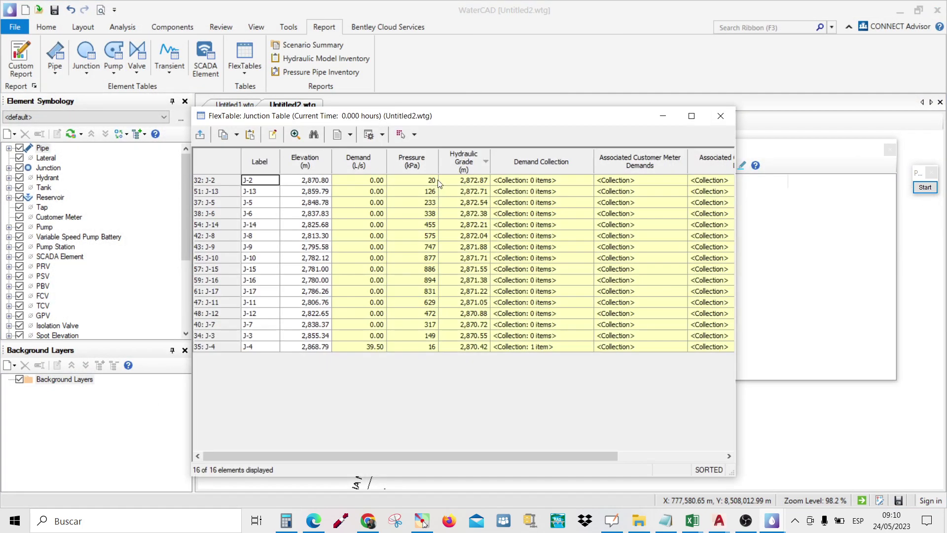
right_click(463, 162)
mouse_move(495, 217)
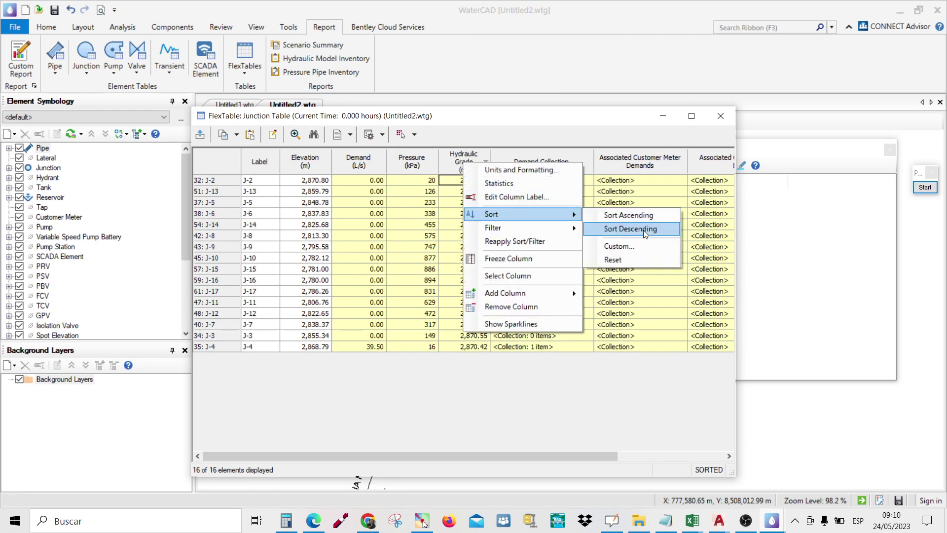
left_click(643, 230)
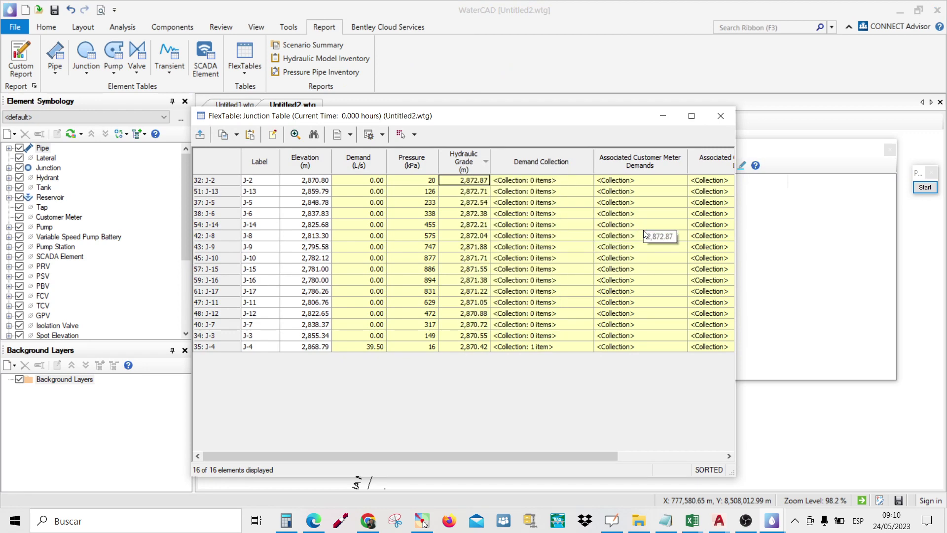
Renumber the junction labels starting at 1 with increment 1 and prefix J-, closing the junction table
right_click(257, 166)
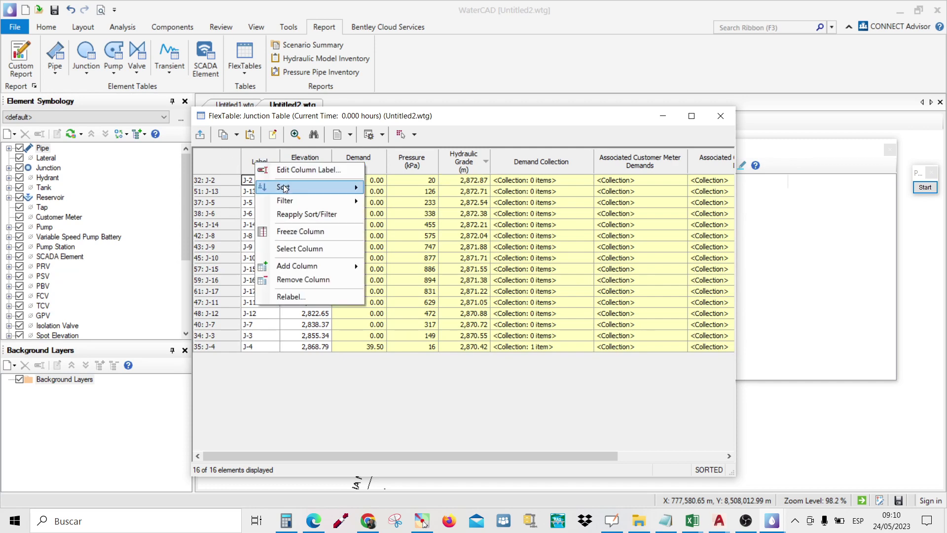
left_click(286, 290)
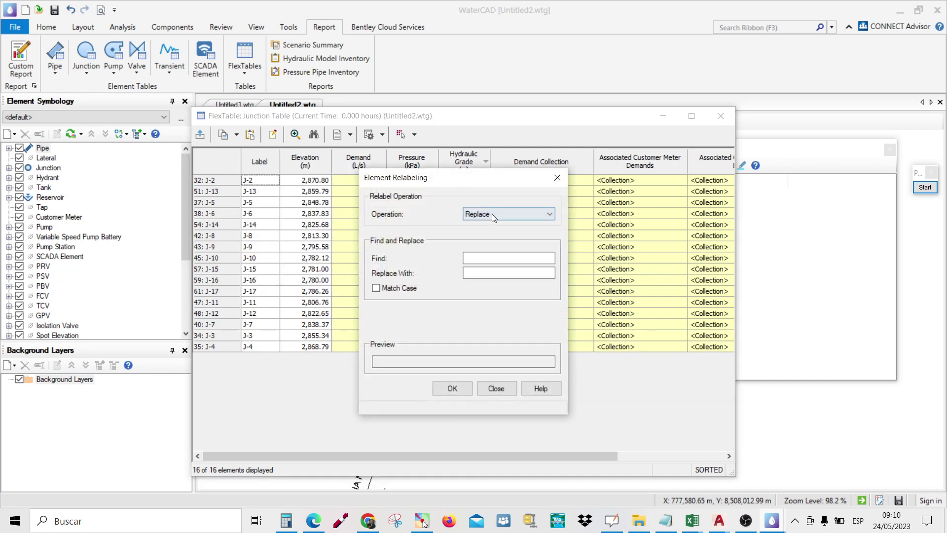
left_click(492, 214)
left_click(483, 240)
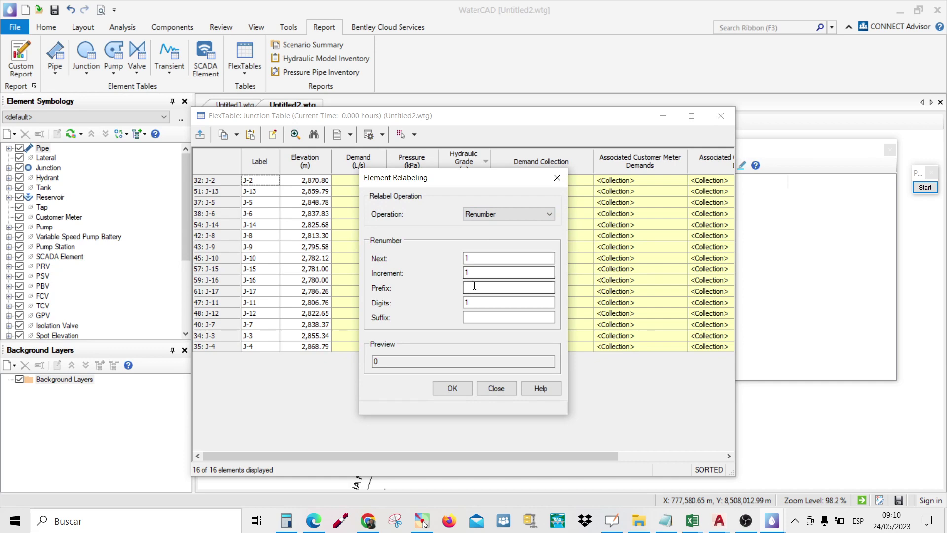
left_click(474, 285)
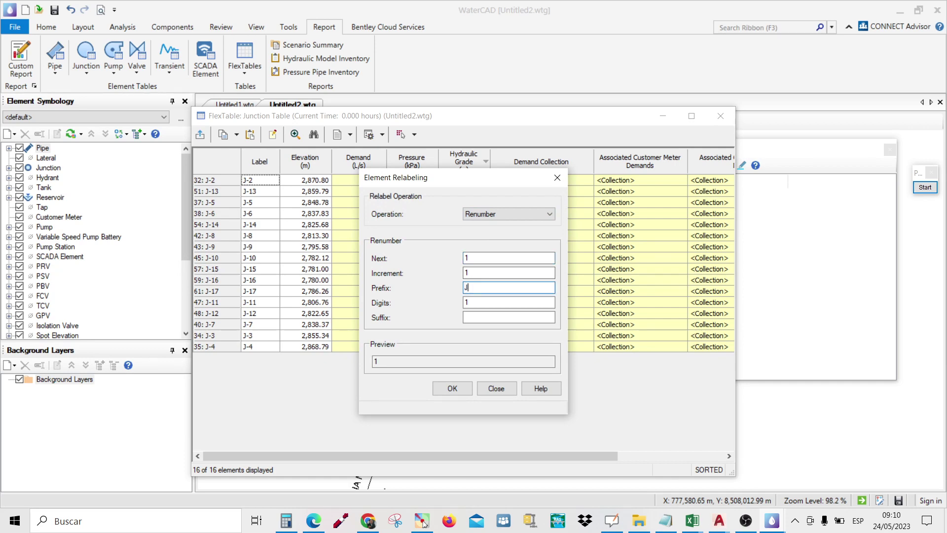
type("J-")
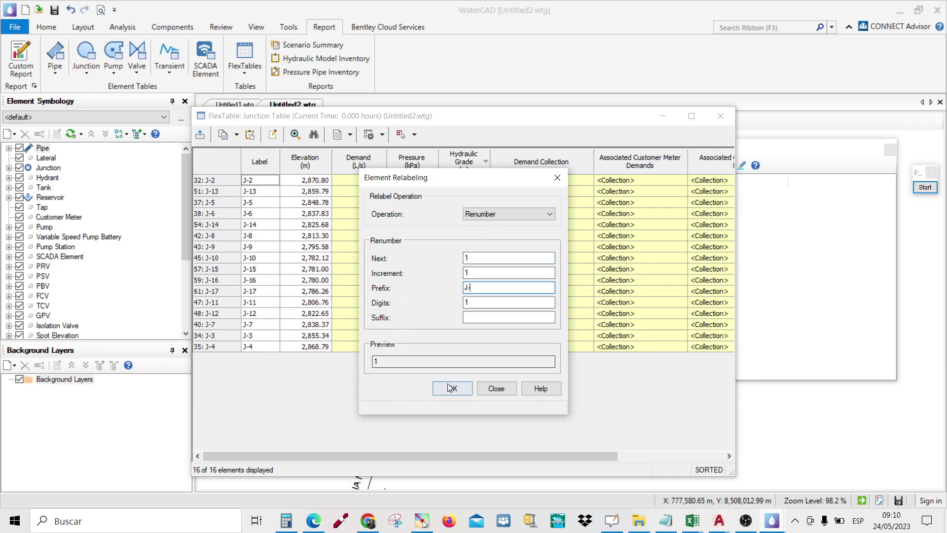
left_click(452, 388)
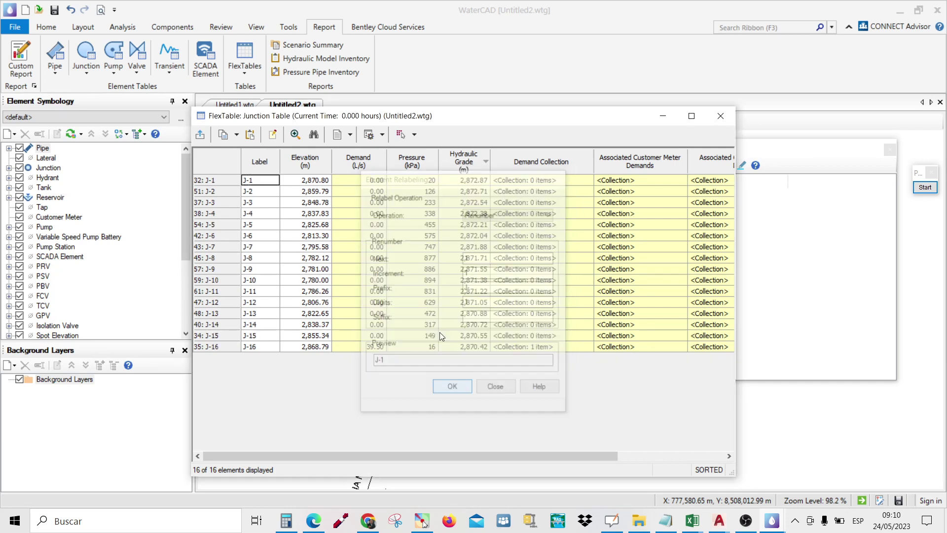
left_click(719, 115)
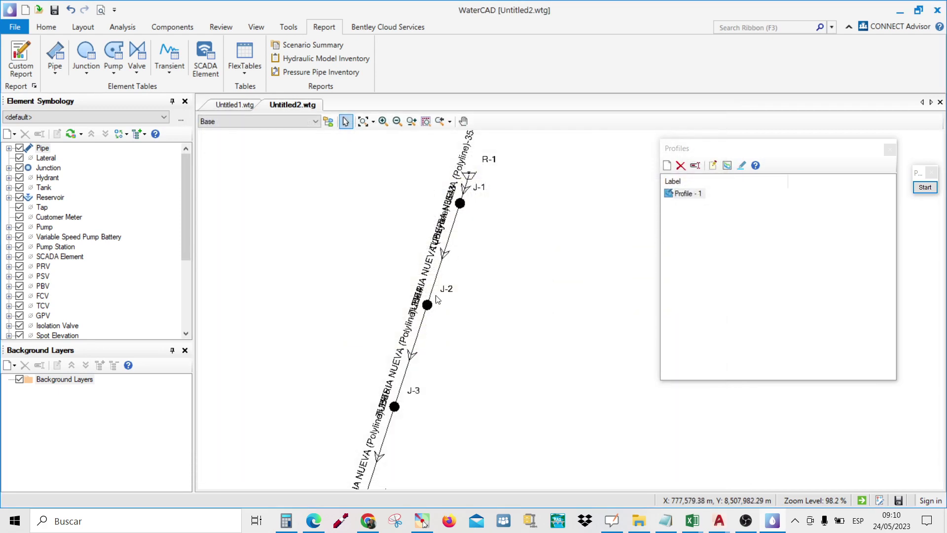
Reopen Profile - 1 to check the renumbered junctions along the hydraulic grade and elevation lines, closing the graph
scroll(496, 216, "down", 1)
double_click(700, 194)
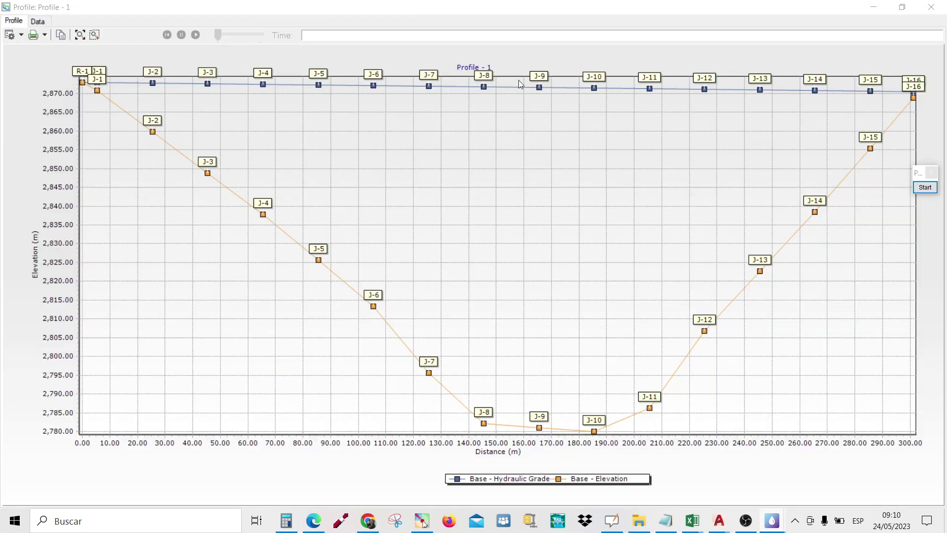
left_click(930, 7)
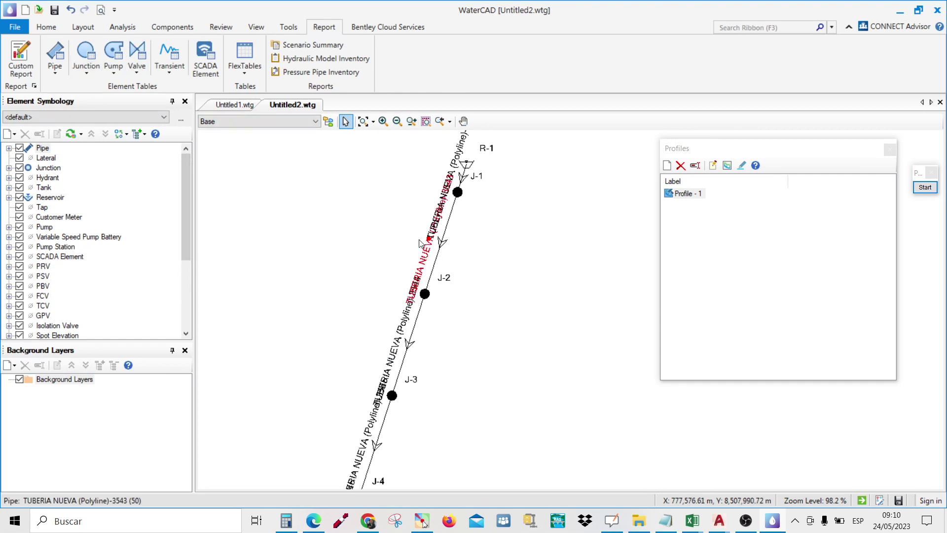
Try to move the overlapping label of the pipe between J-1 and J-2 clear of its neighbours
left_click_drag(431, 242, 420, 237)
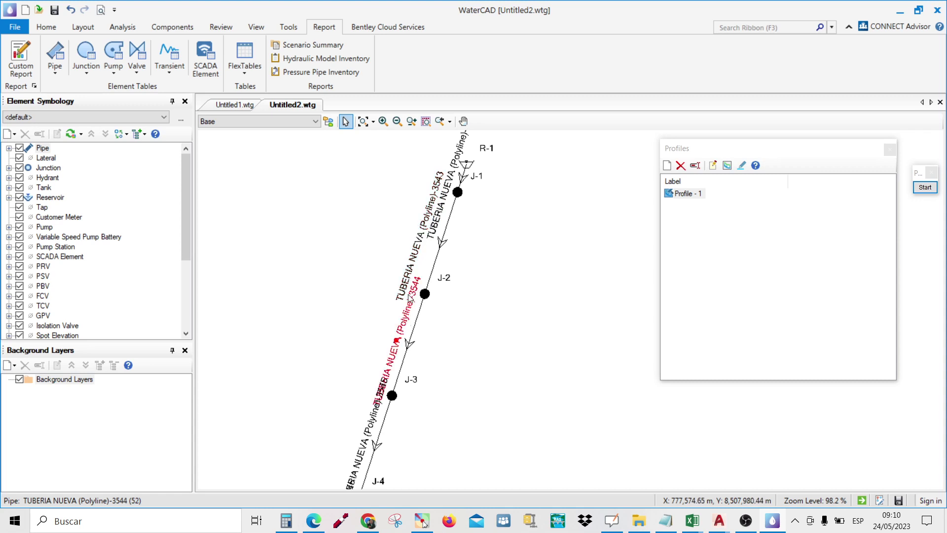
left_click_drag(420, 239, 428, 236)
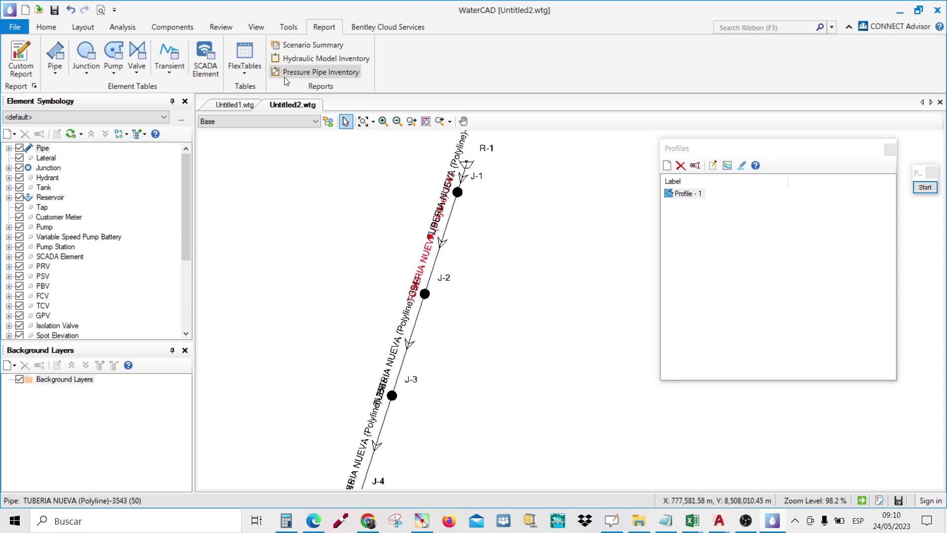
Open the pipe FlexTable and widen its Label column
left_click(54, 49)
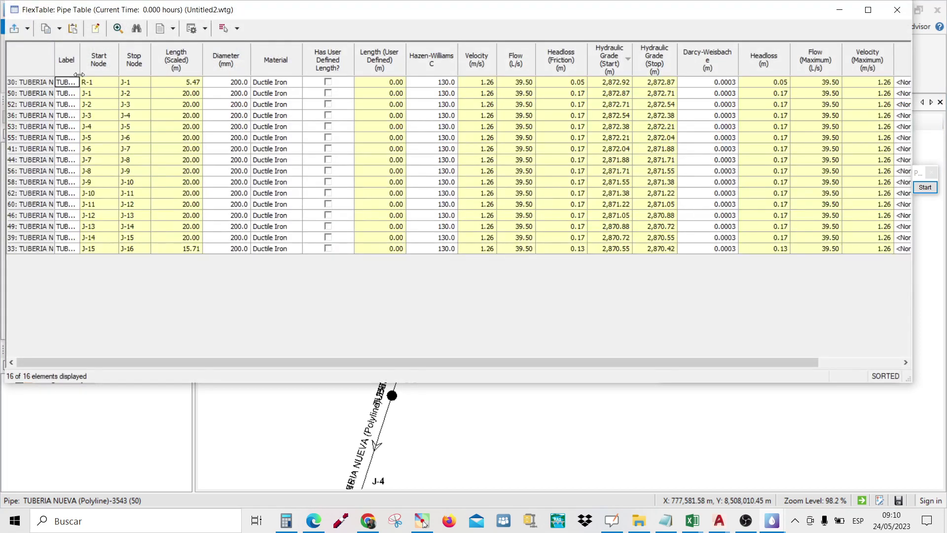
right_click(609, 64)
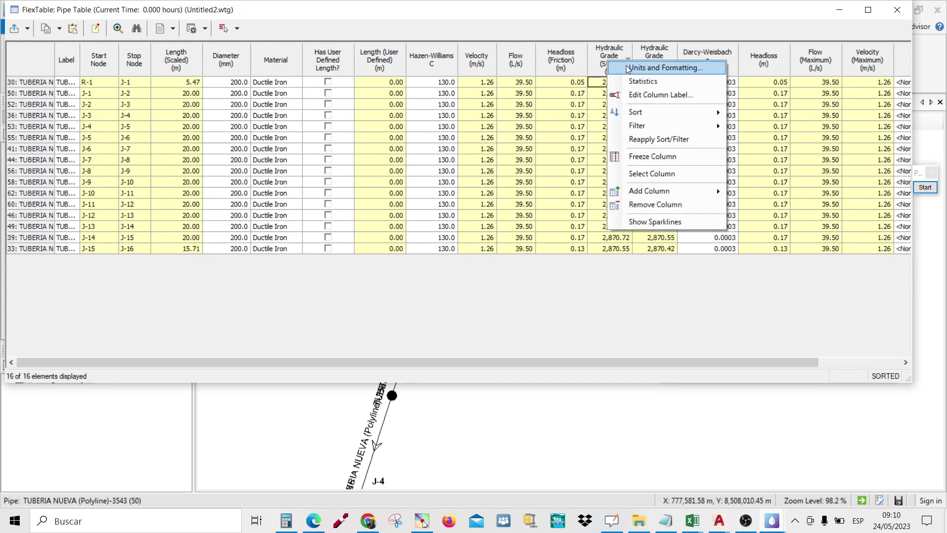
mouse_move(642, 116)
left_click(796, 129)
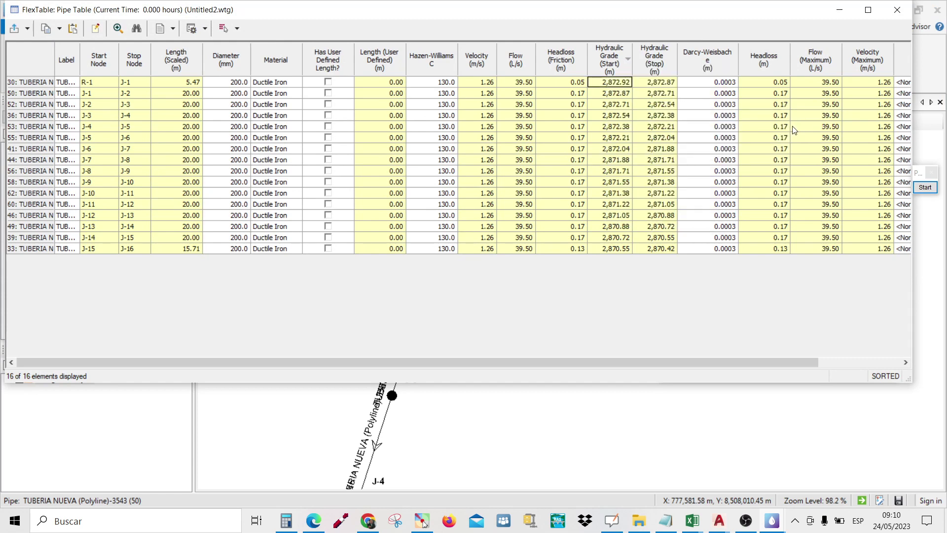
double_click(80, 58)
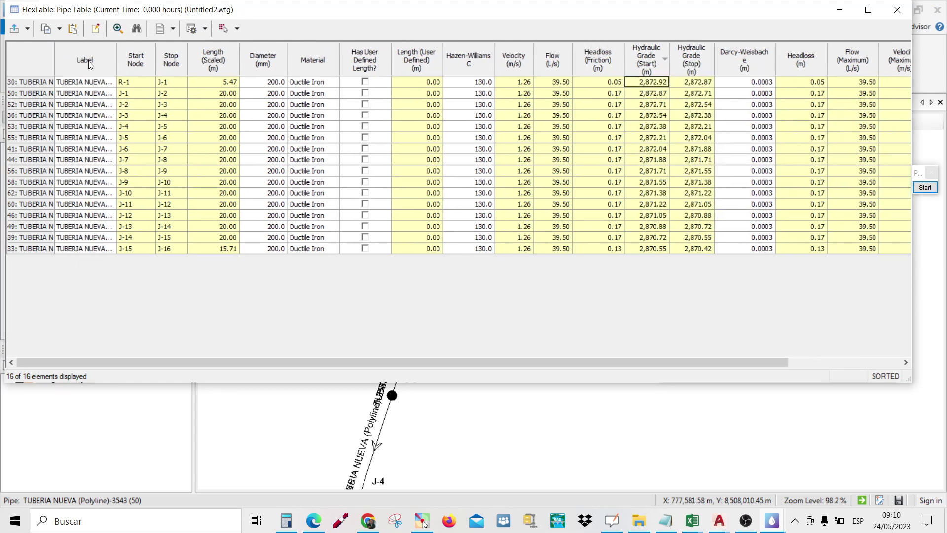
Renumber the pipe labels starting at 1 with increment 1 and prefix P-, closing the pipe table
right_click(85, 61)
left_click(127, 194)
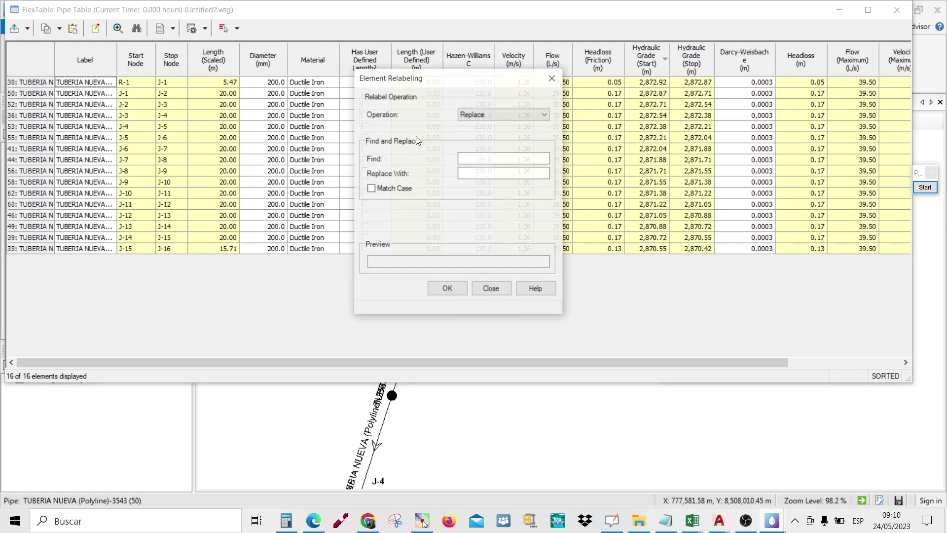
left_click(492, 115)
left_click(481, 138)
left_click(471, 188)
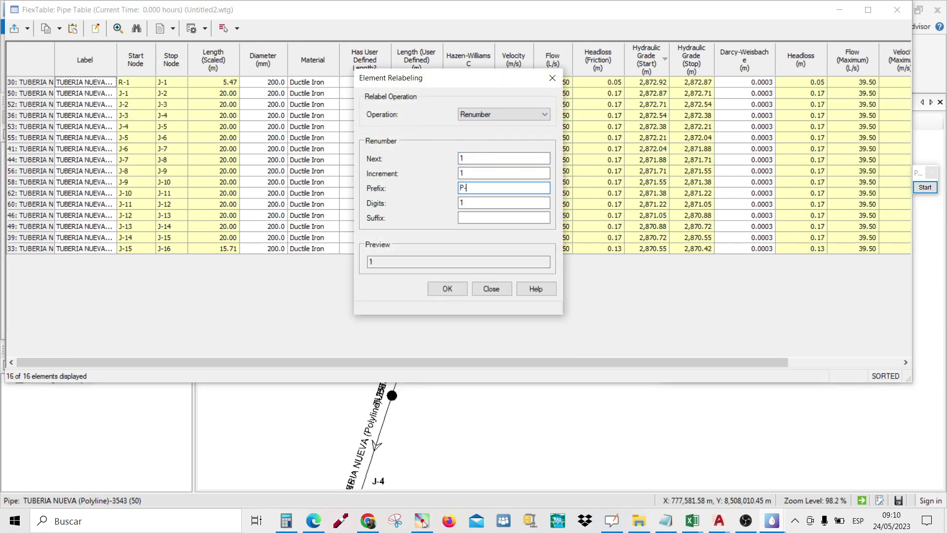
left_click(447, 288)
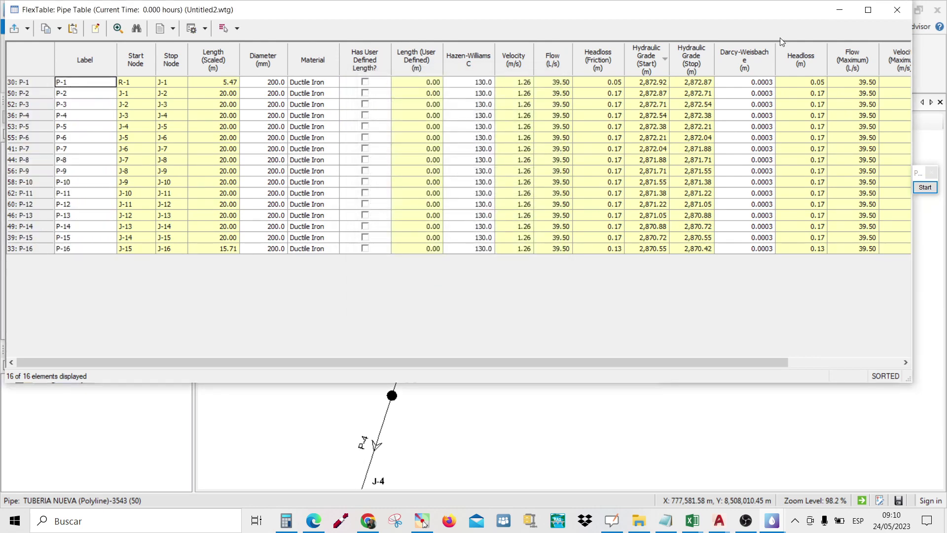
left_click(897, 10)
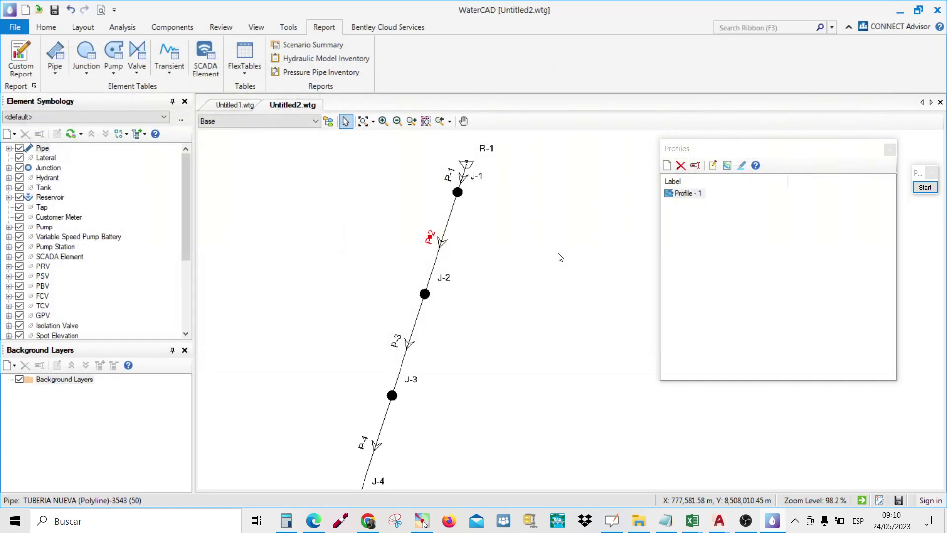
Examine the pipe and junction labels in the drawing along the siphon from the reservoir to its downstream end
left_click_drag(433, 195, 400, 260)
scroll(429, 316, "down", 2)
scroll(439, 319, "down", 4)
scroll(461, 321, "up", 5)
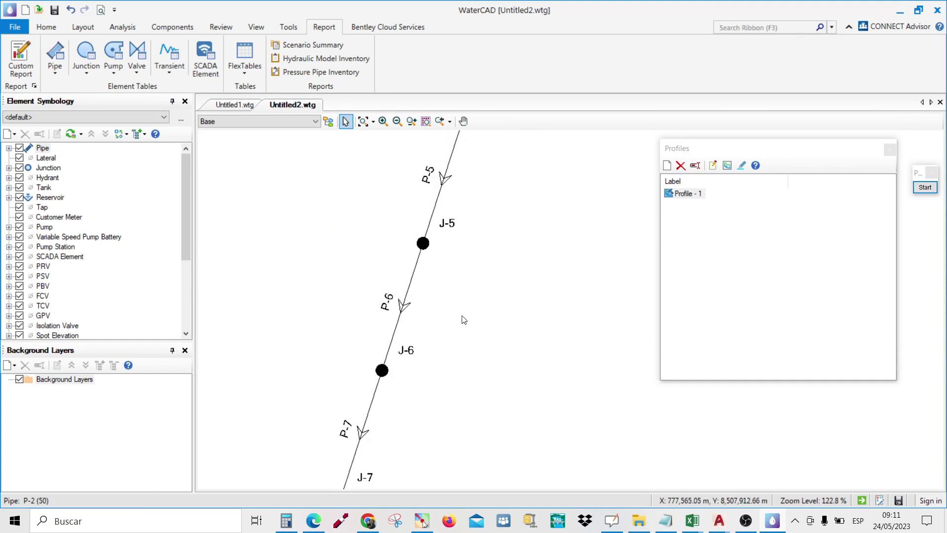
scroll(449, 321, "down", 3)
scroll(449, 296, "up", 1)
scroll(451, 267, "down", 6)
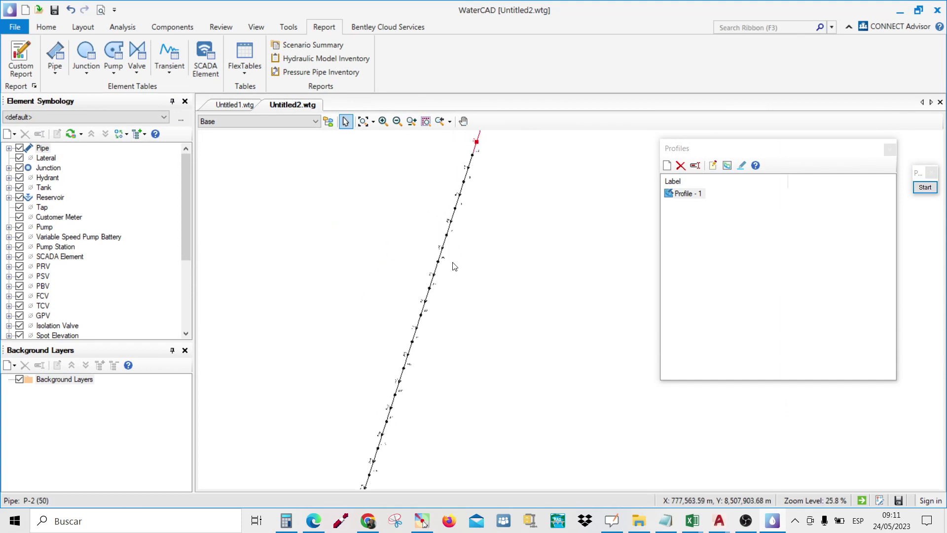
left_click_drag(480, 267, 484, 252)
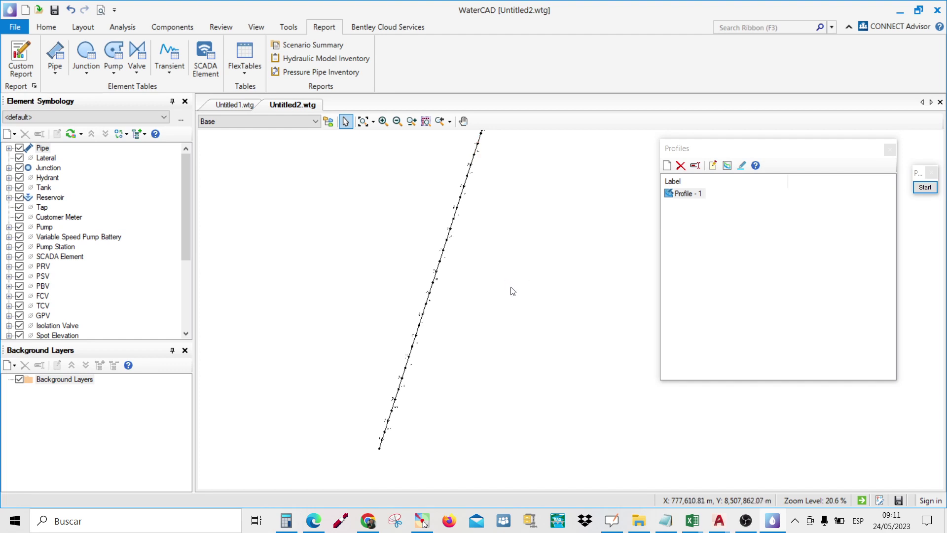
left_click_drag(471, 318, 473, 265)
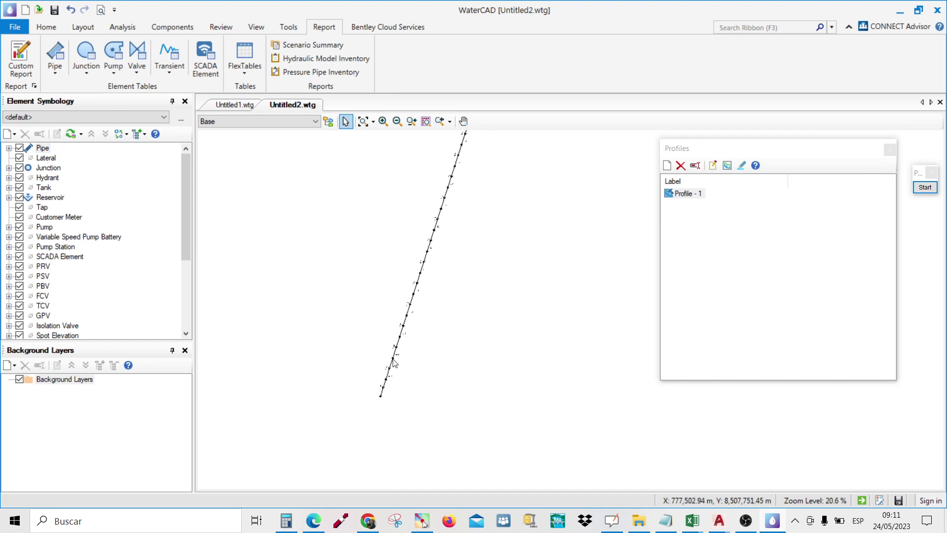
scroll(417, 368, "up", 7)
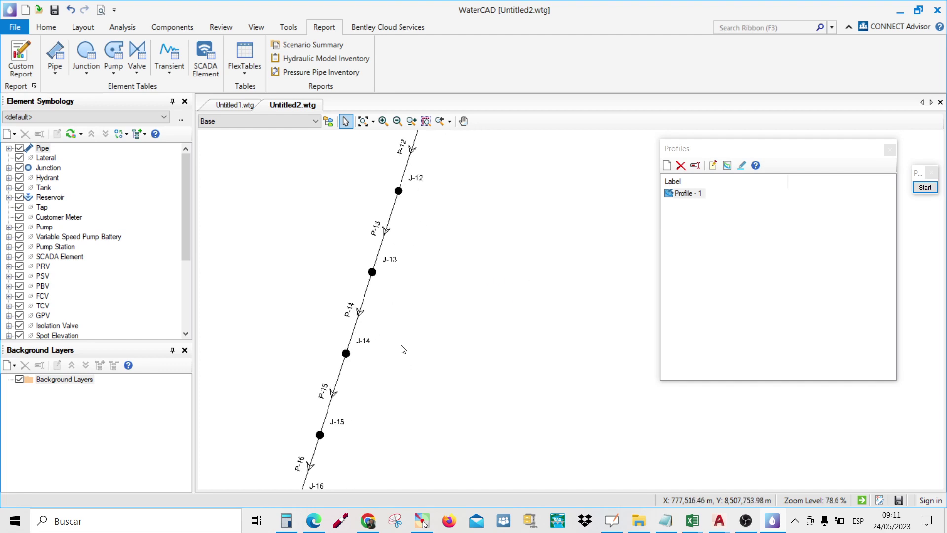
left_click_drag(410, 345, 449, 311)
scroll(388, 273, "up", 1)
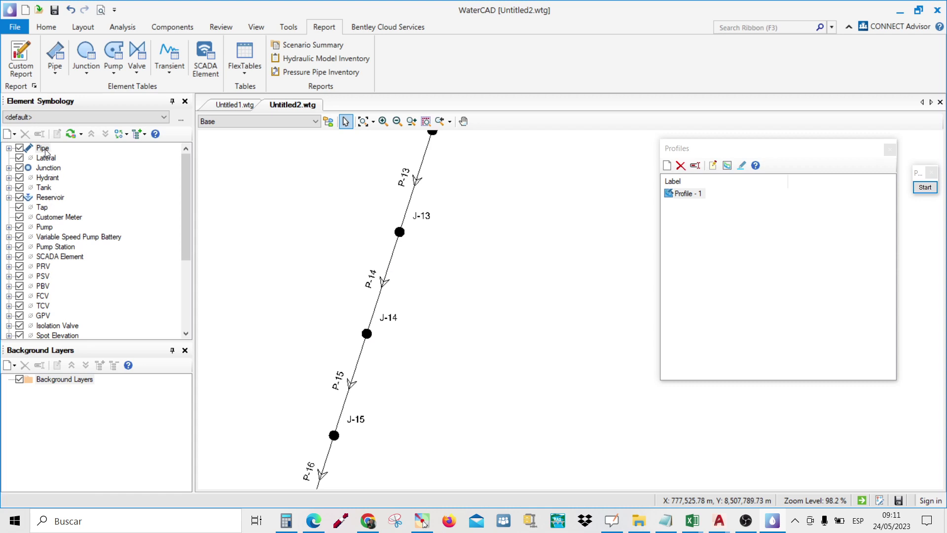
Add a Pressure annotation with the prefix P= to all junctions and apply it
left_click(42, 168)
right_click(47, 170)
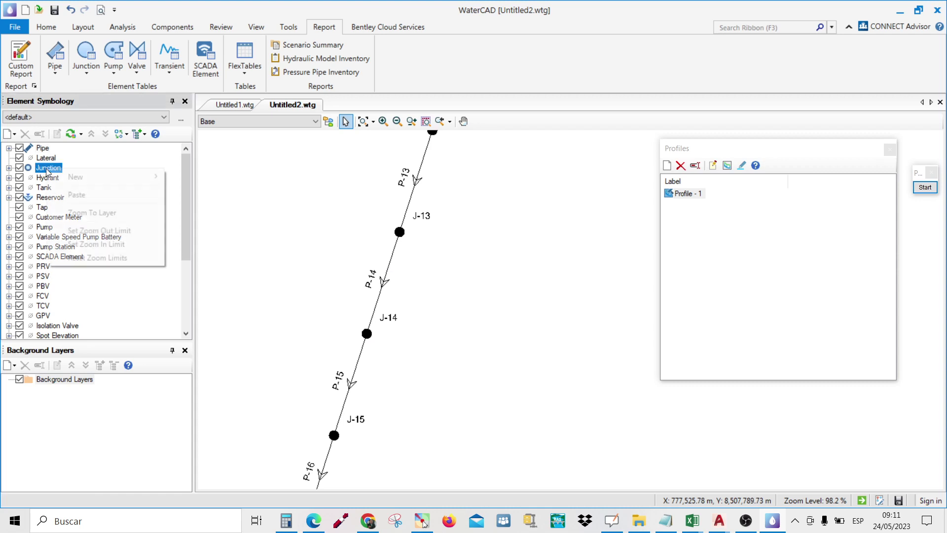
mouse_move(108, 177)
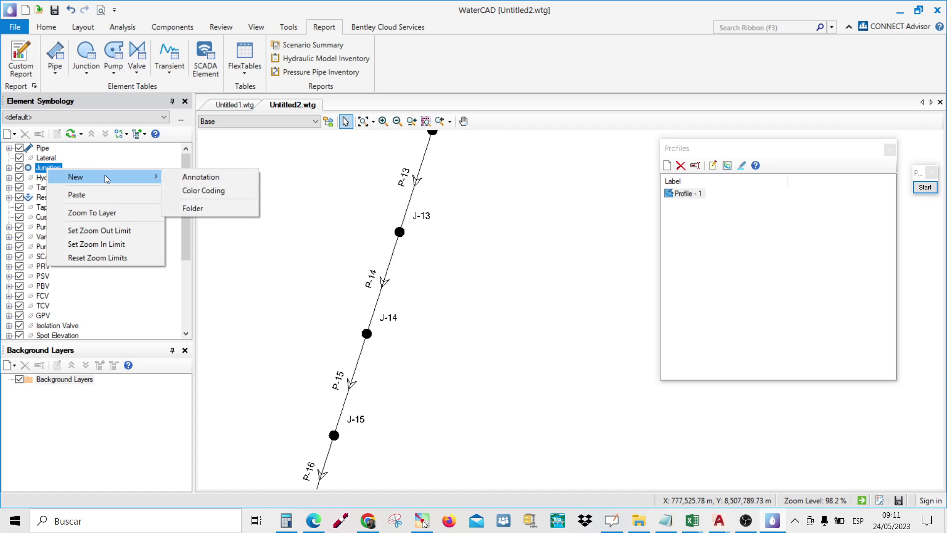
left_click(206, 177)
left_click(532, 166)
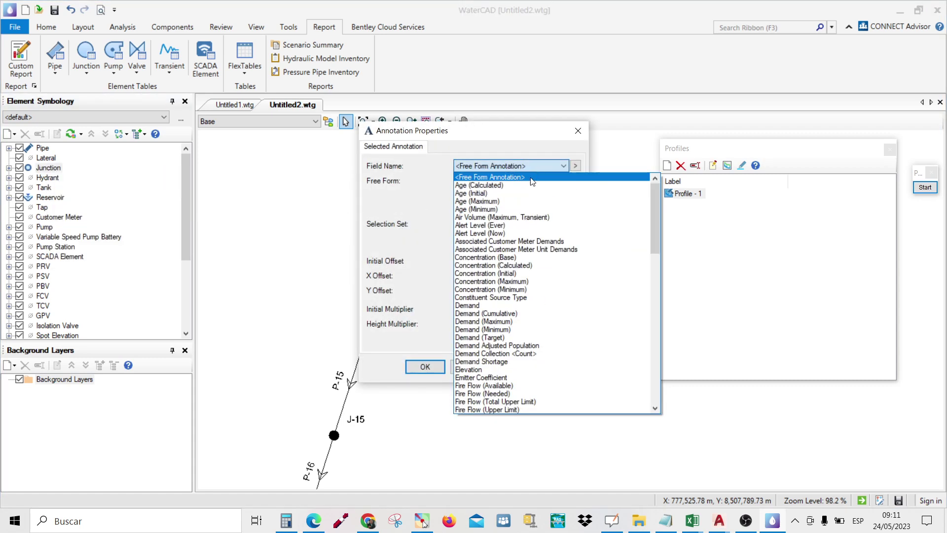
scroll(512, 296, "down", 12)
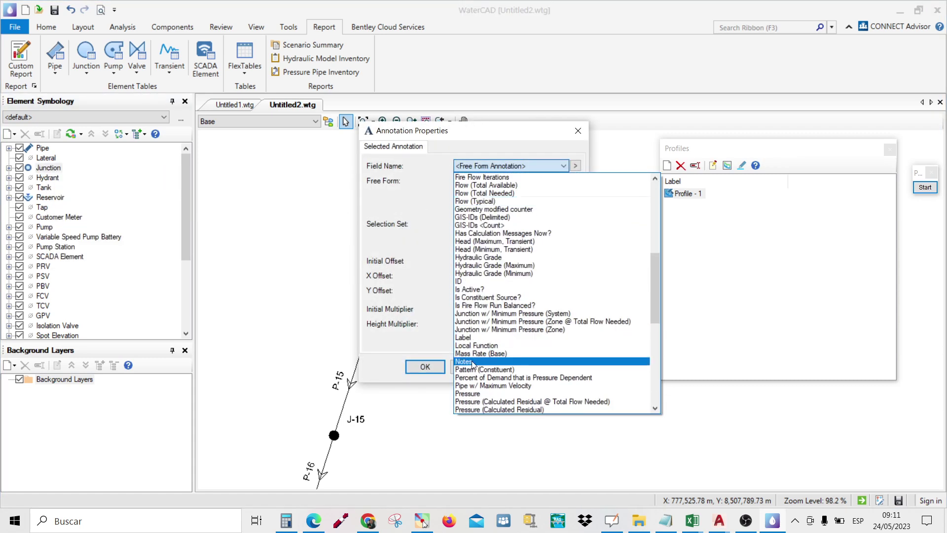
left_click(472, 394)
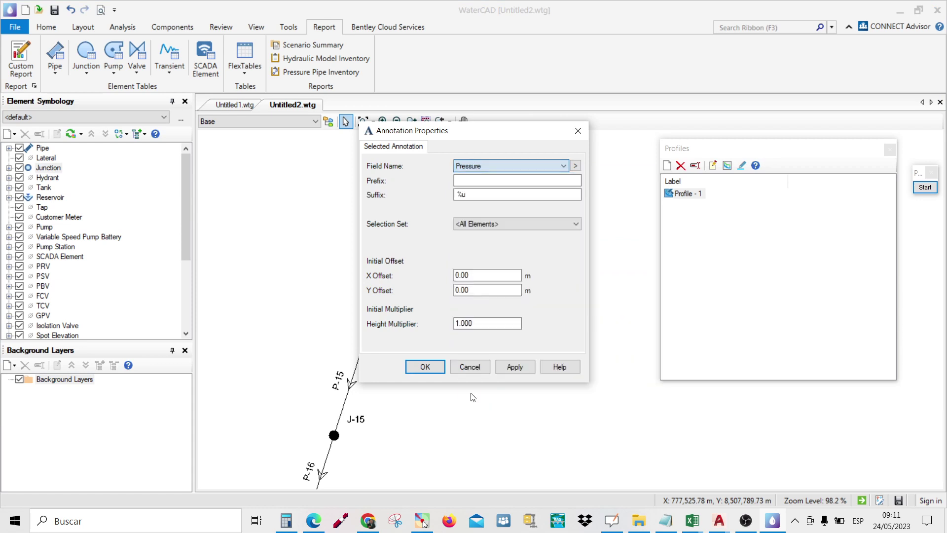
left_click(470, 182)
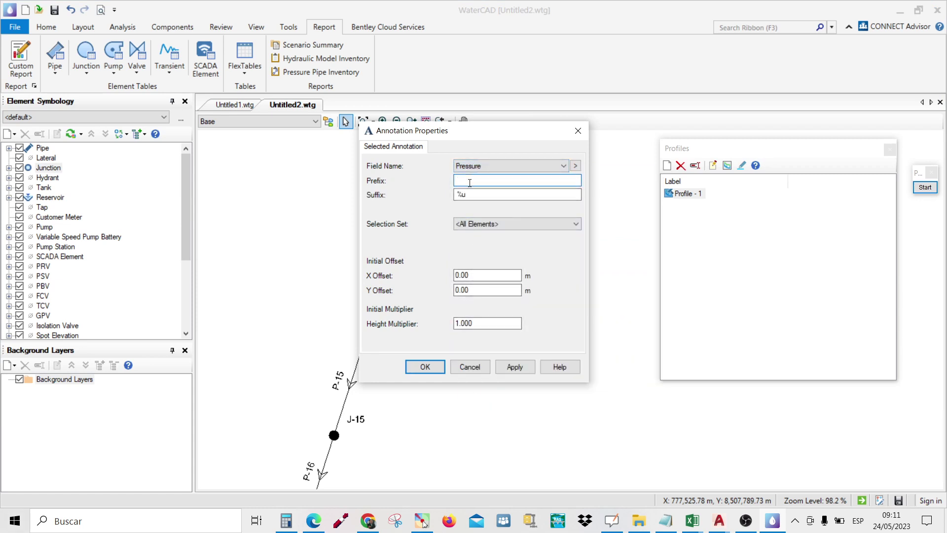
left_click_drag(475, 125, 569, 94)
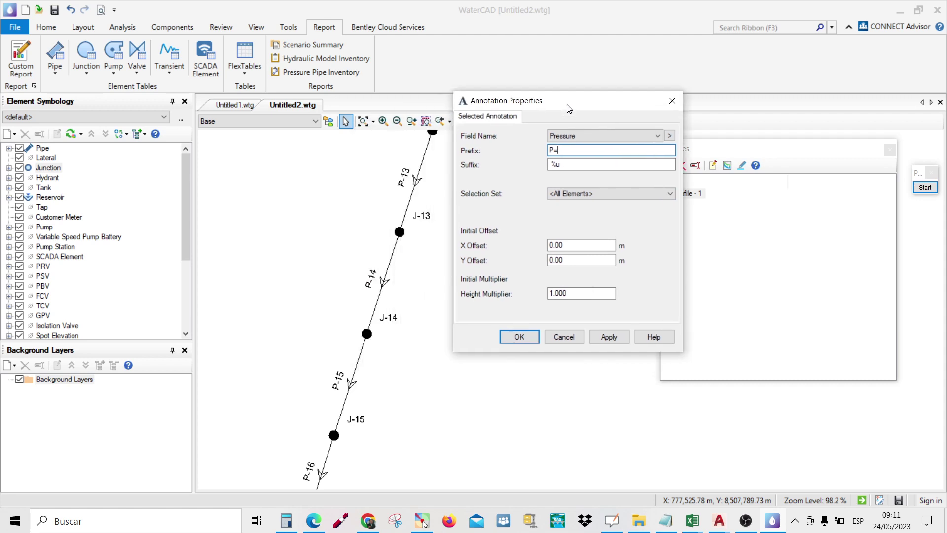
left_click(609, 337)
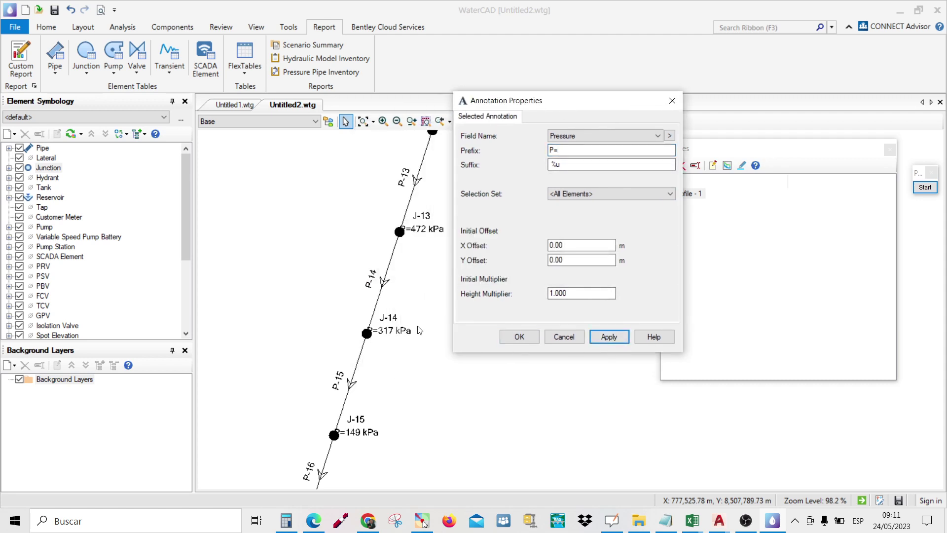
Set the pressure annotation's initial X offset to 2 m and accept the annotation properties
double_click(556, 245)
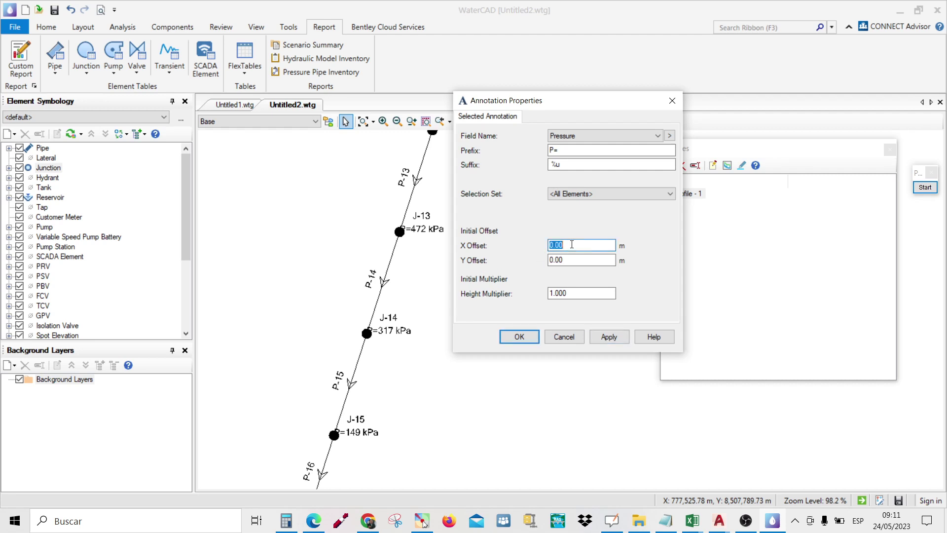
type("2")
left_click(609, 338)
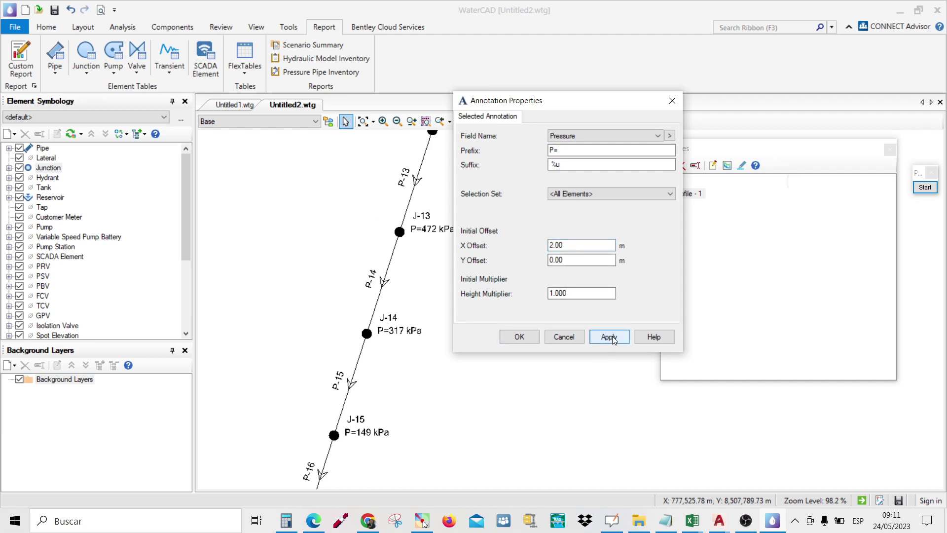
left_click(528, 338)
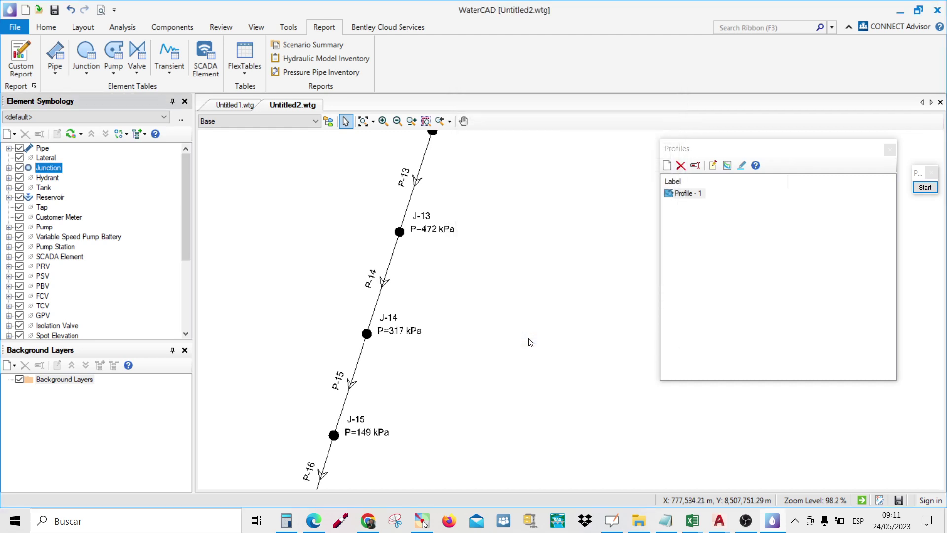
Set the unit of the Pressure column in the junction table to m H2O
scroll(423, 233, "up", 2)
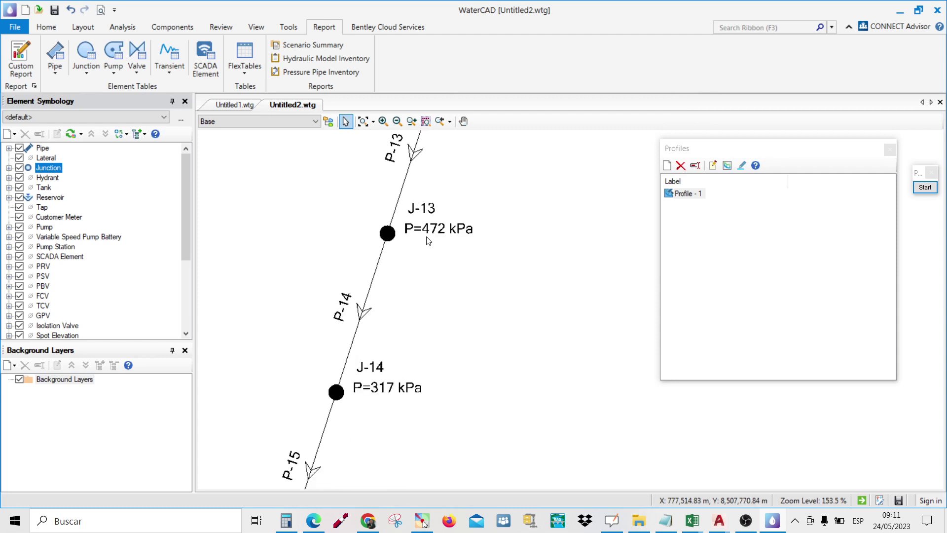
left_click_drag(464, 243, 453, 240)
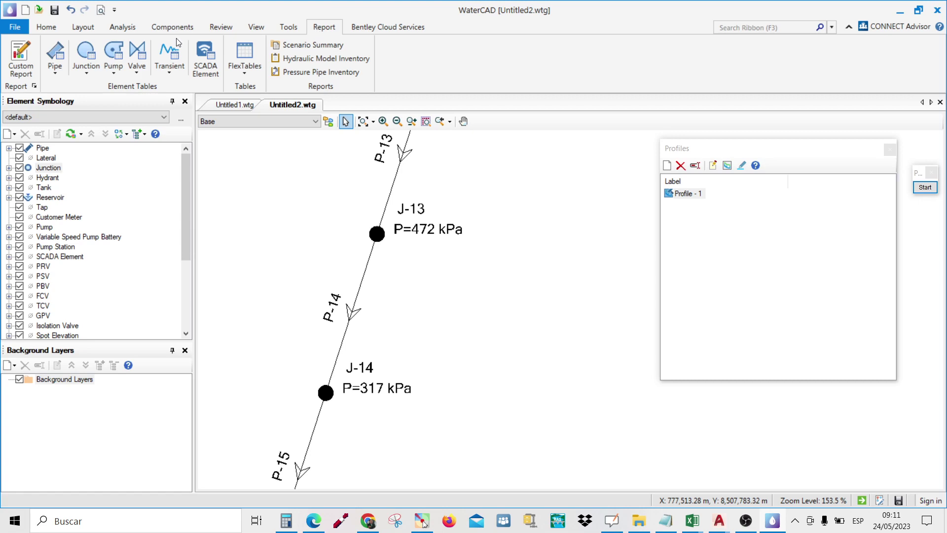
left_click(85, 52)
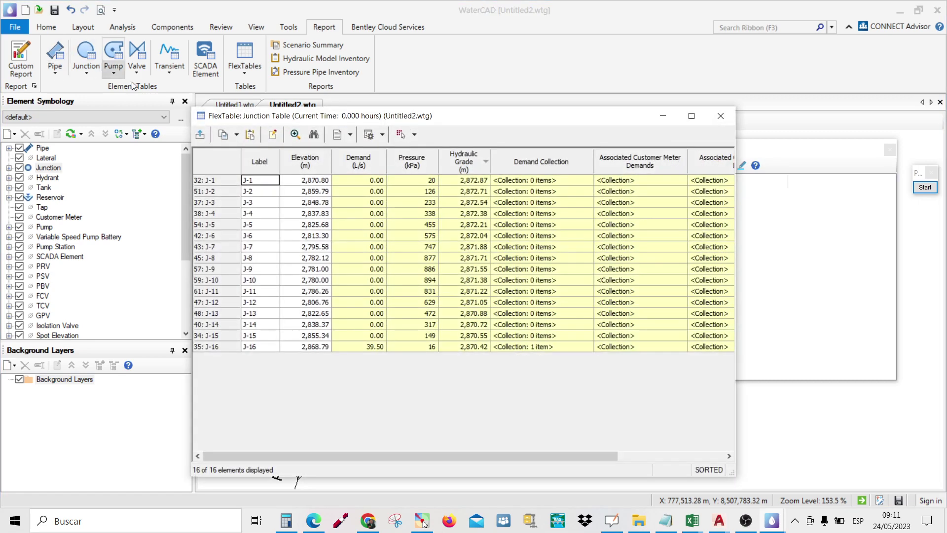
right_click(413, 162)
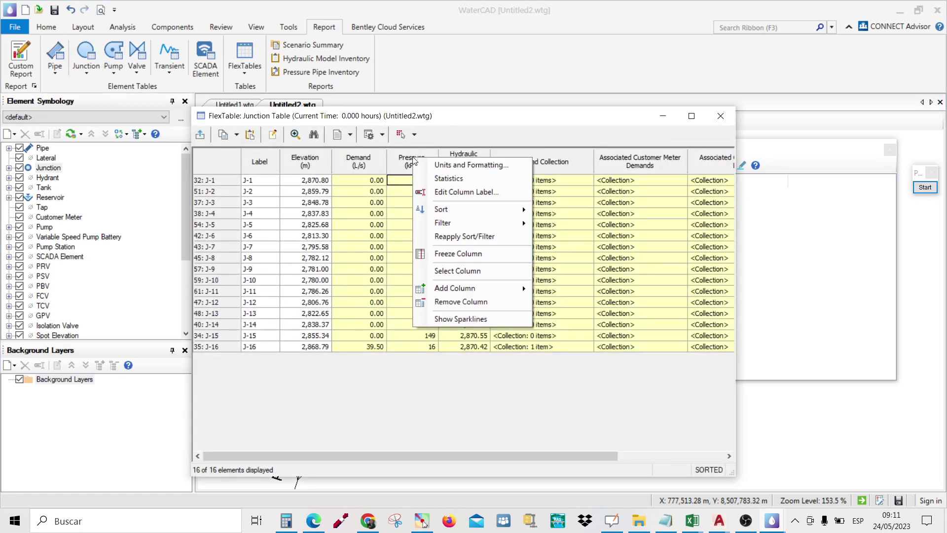
left_click(455, 165)
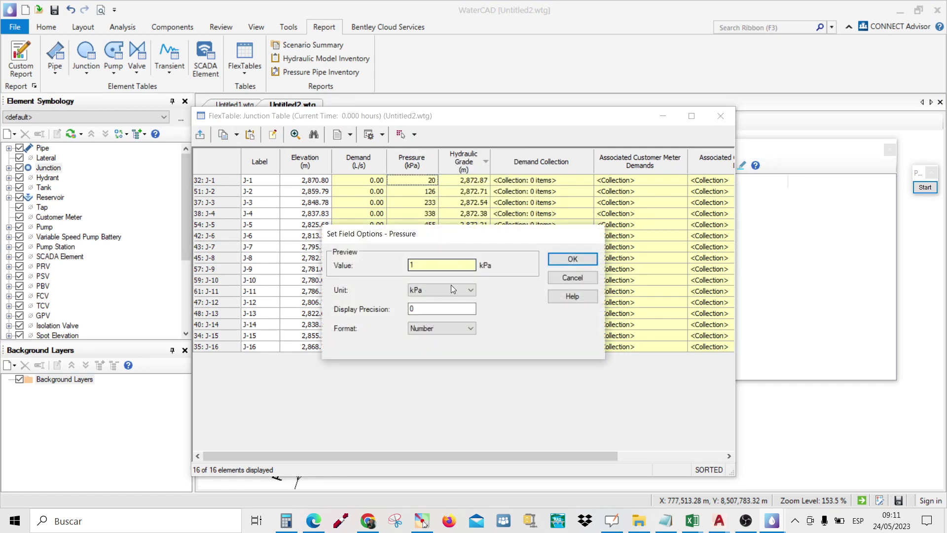
left_click(469, 291)
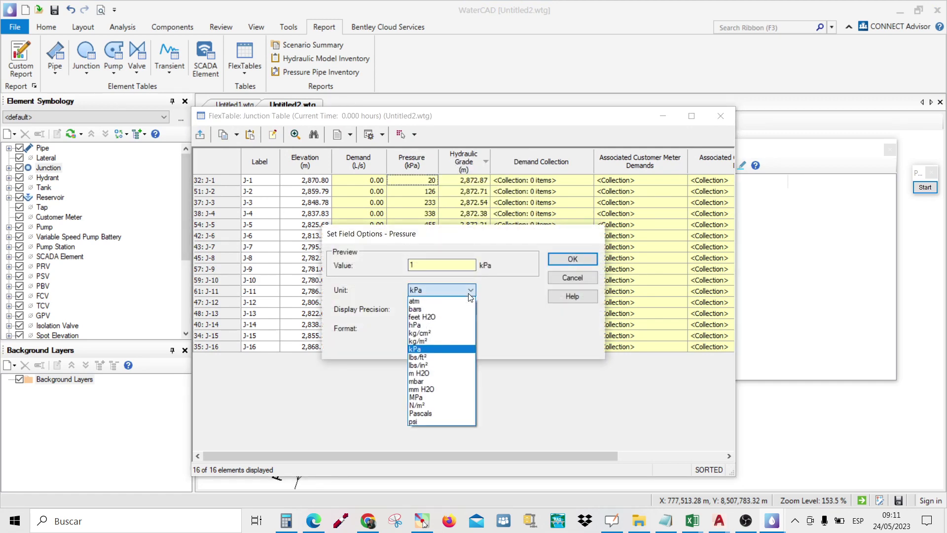
left_click(421, 372)
left_click(572, 259)
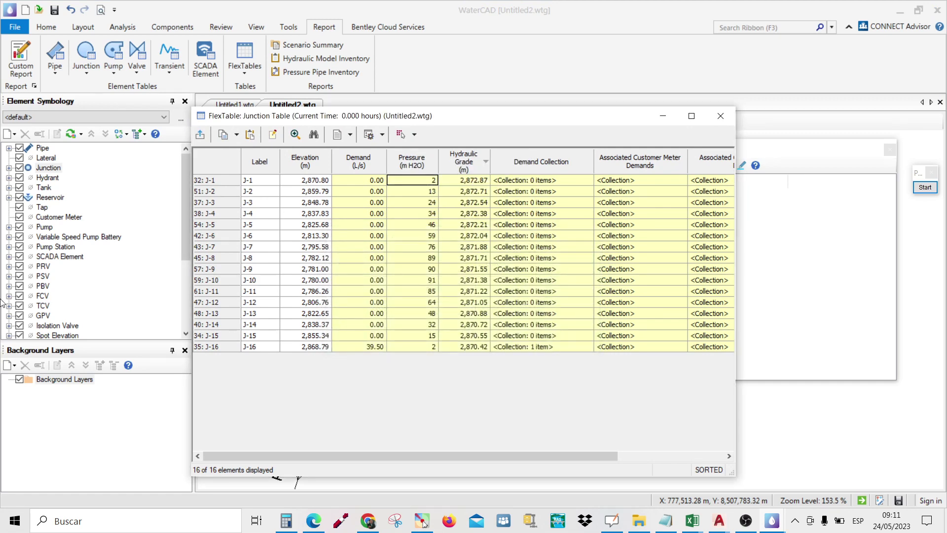
Set the junction pressure display precision to 2 decimals and close the junction table
right_click(408, 158)
left_click(444, 166)
left_click(411, 309)
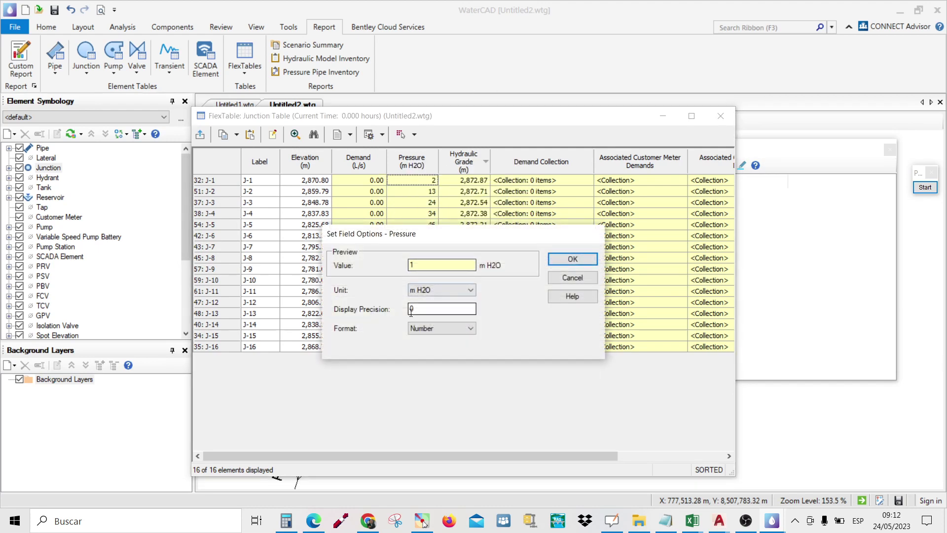
double_click(412, 309)
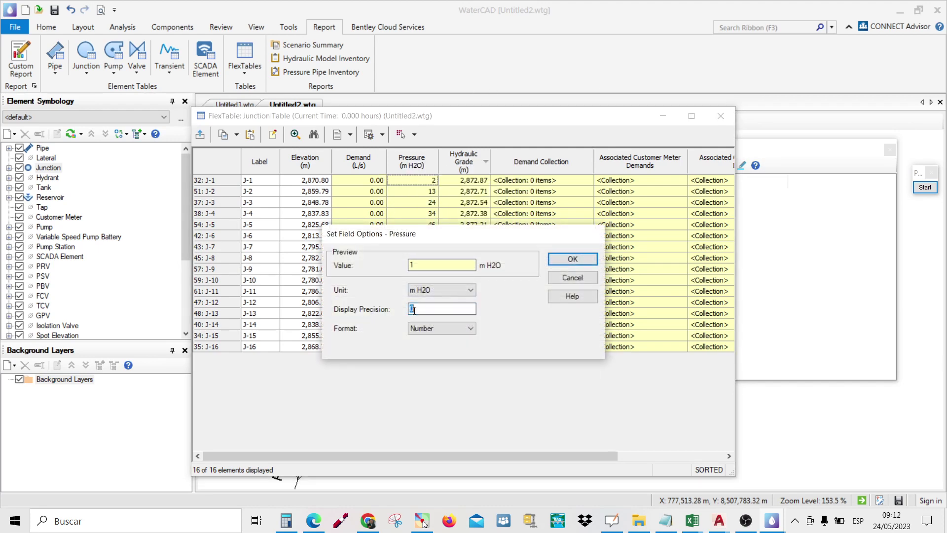
left_click(569, 259)
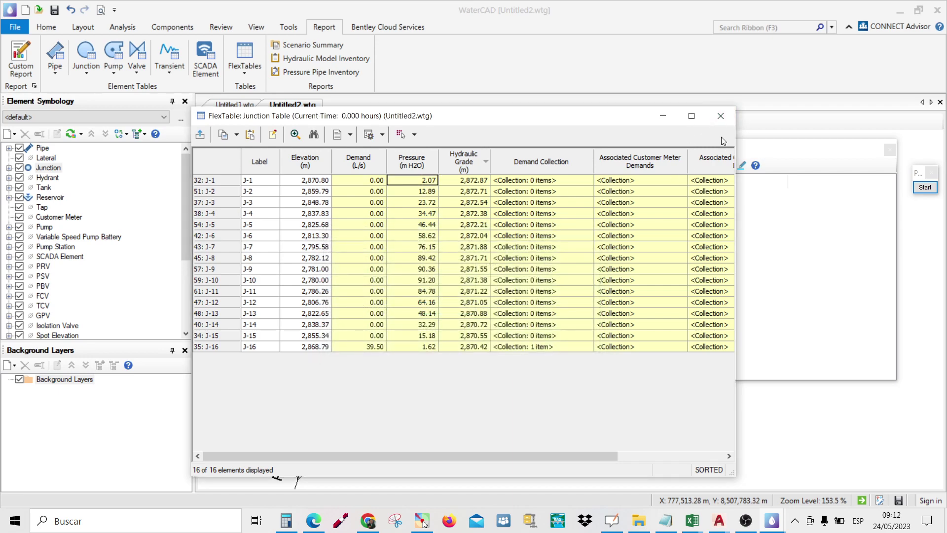
left_click(720, 117)
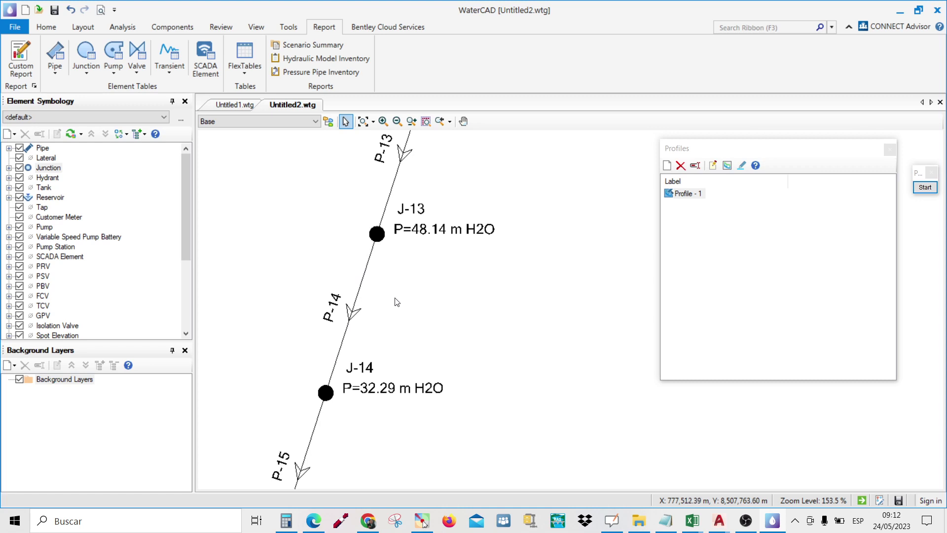
Create a free form annotation for the pipes with a first line of L= followed by the physical Length field
left_click(47, 149)
right_click(46, 149)
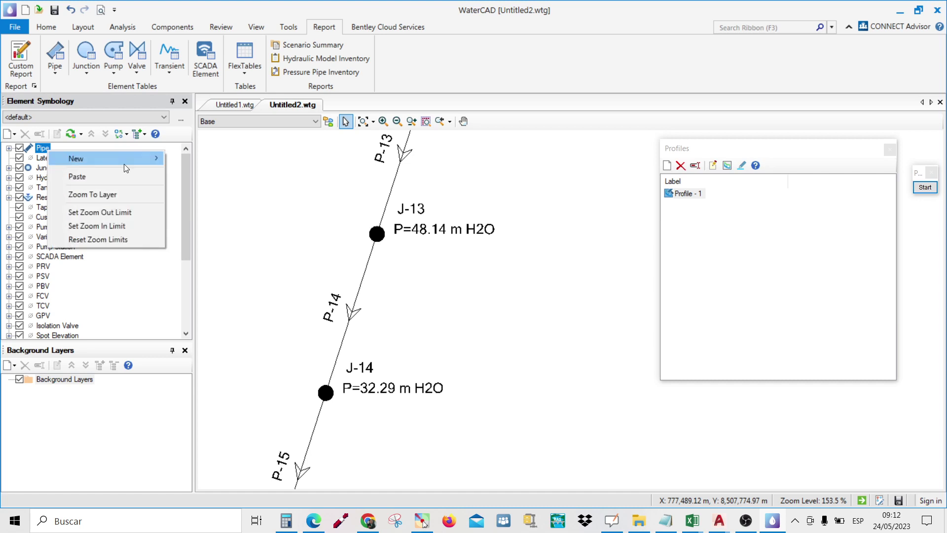
mouse_move(127, 161)
left_click(182, 159)
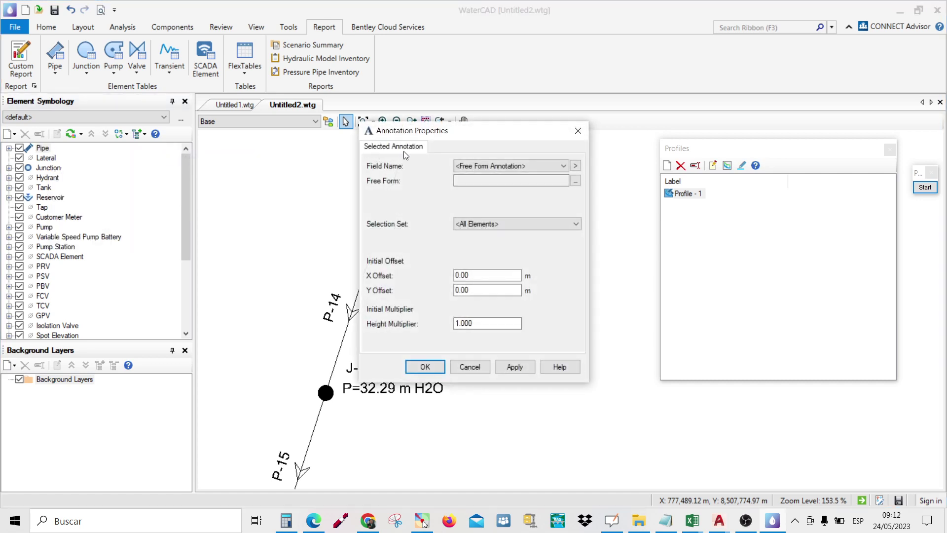
left_click(563, 166)
left_click(473, 177)
left_click(575, 182)
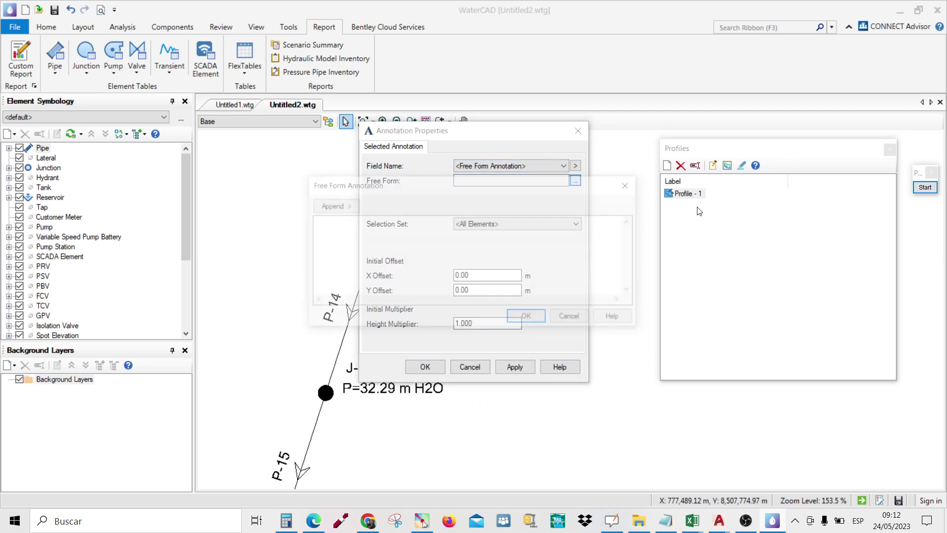
left_click(322, 229)
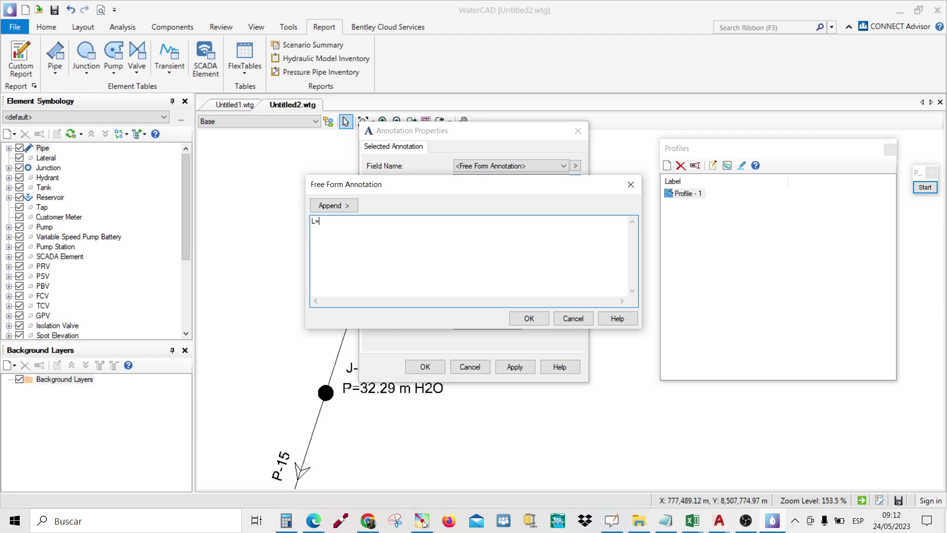
left_click(344, 211)
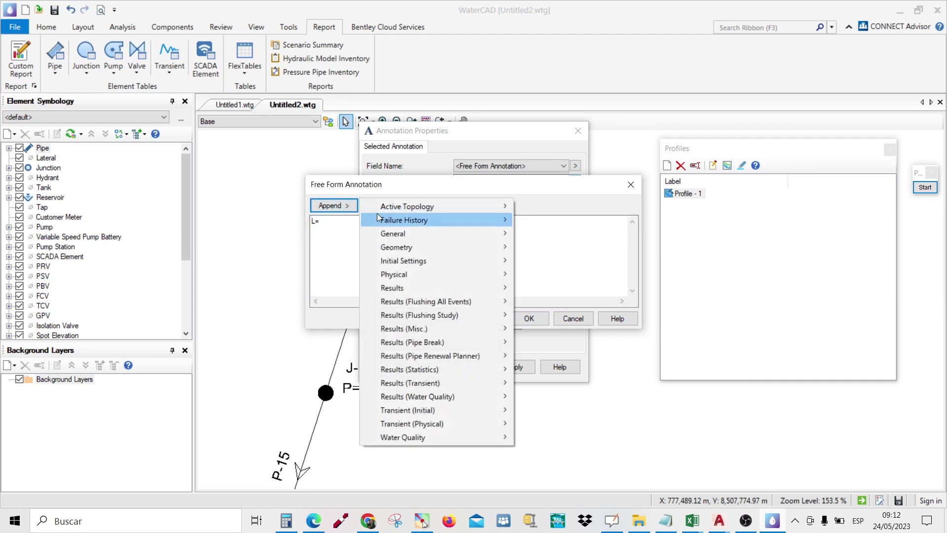
mouse_move(403, 274)
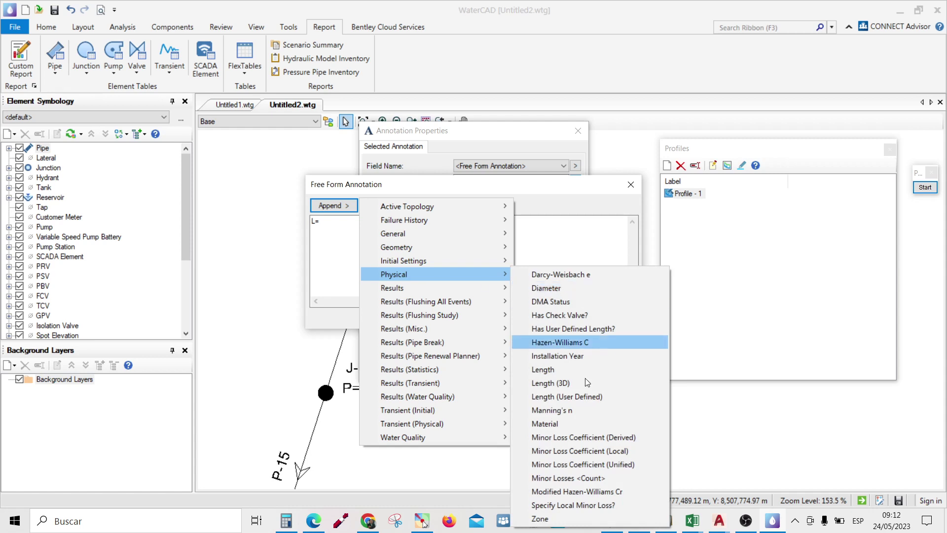
left_click(555, 371)
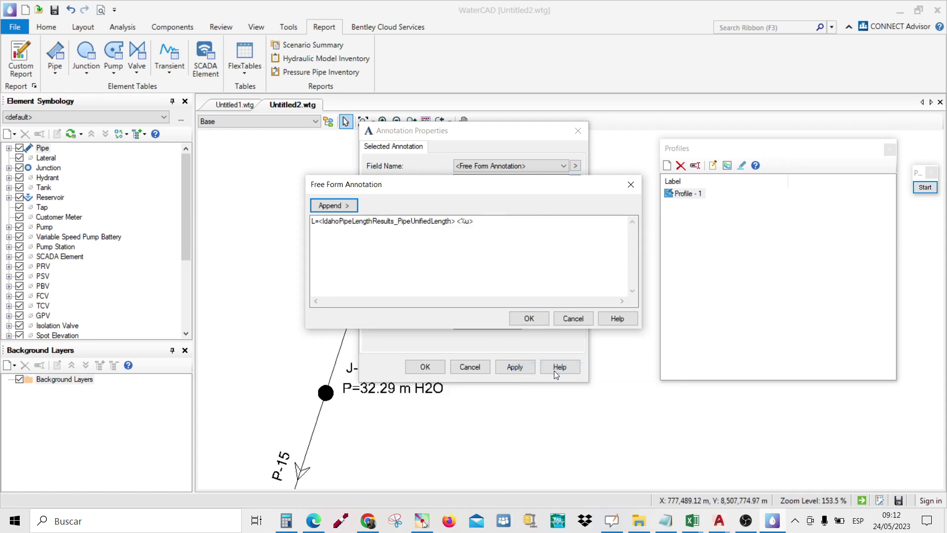
Add a Q= line with the Flow result and a v= line with the Velocity result, and accept the free form text
left_click(496, 227)
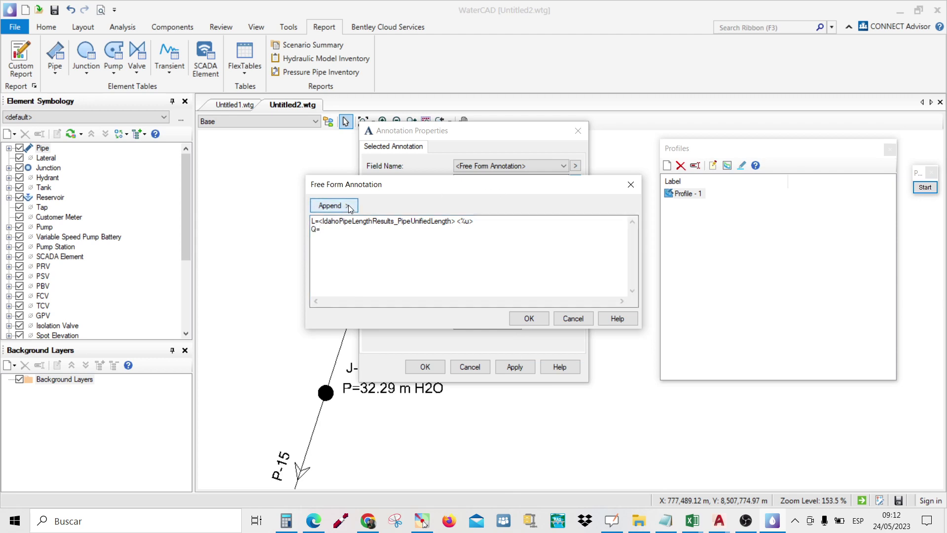
left_click(333, 205)
mouse_move(425, 279)
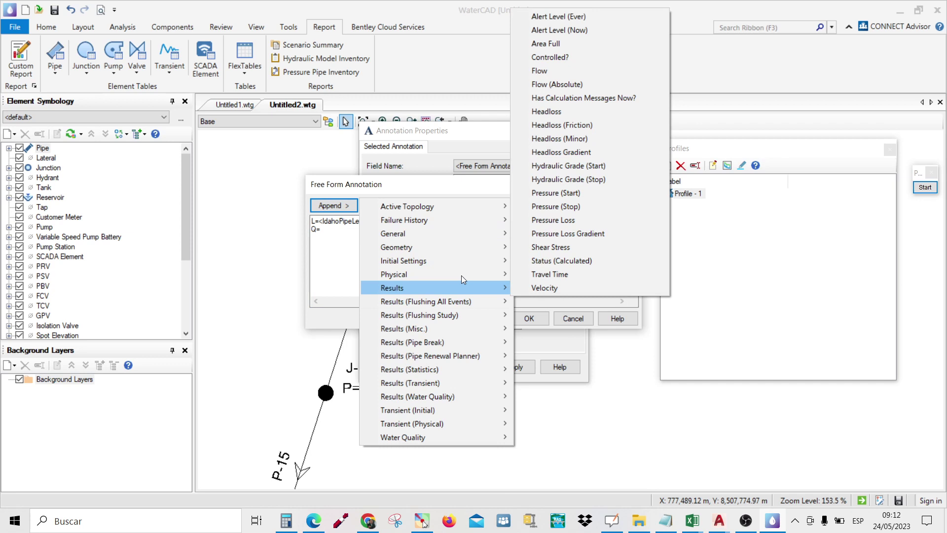
left_click(567, 73)
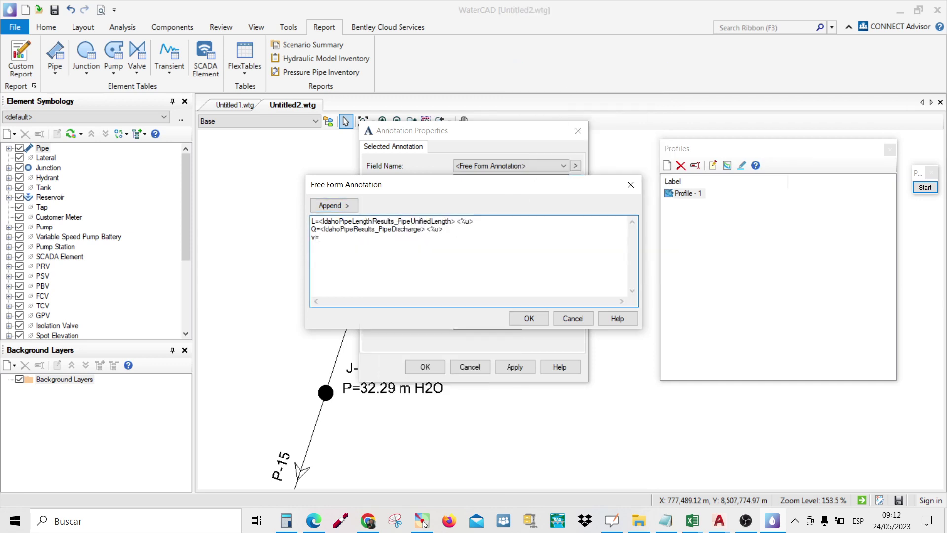
left_click(336, 205)
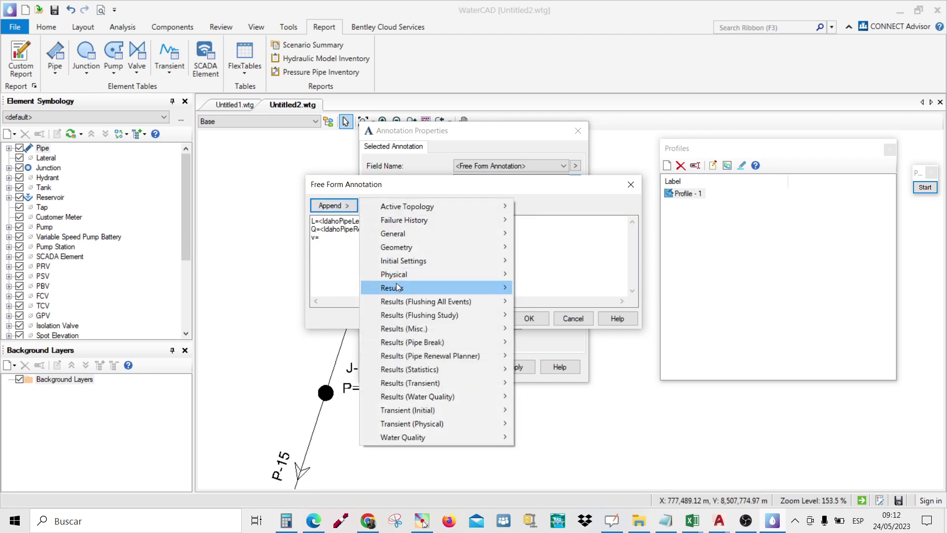
mouse_move(397, 287)
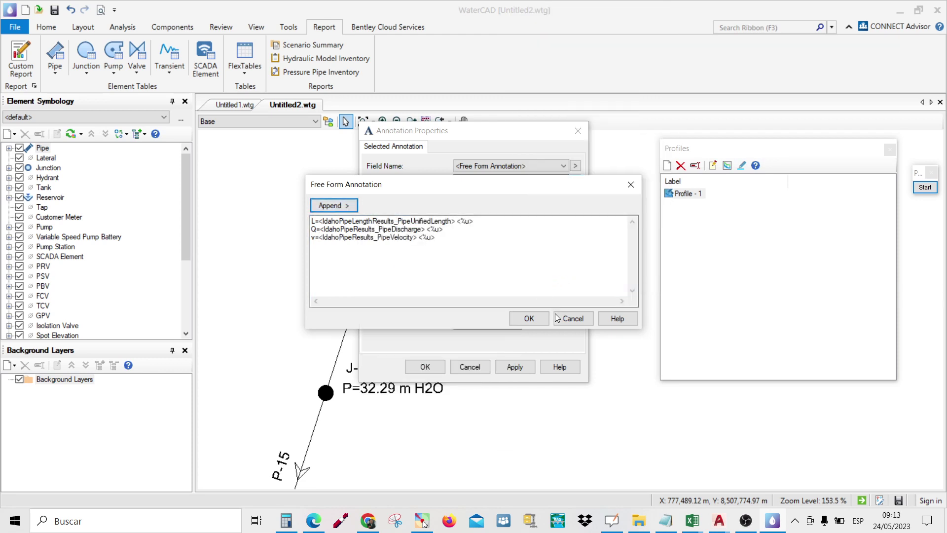
left_click(527, 318)
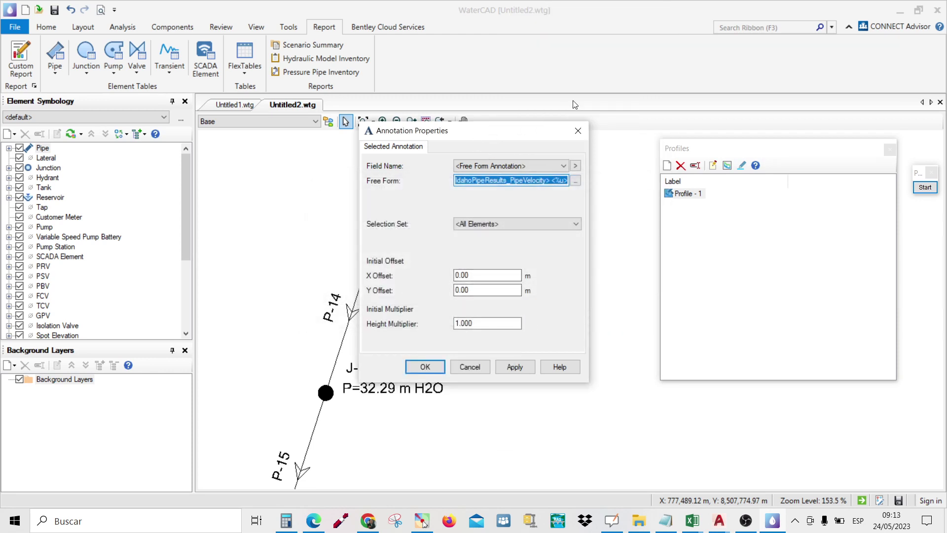
Apply the pipe annotation to all elements, set its initial Y offset to -3 m, and accept the annotation properties
left_click_drag(514, 137, 606, 91)
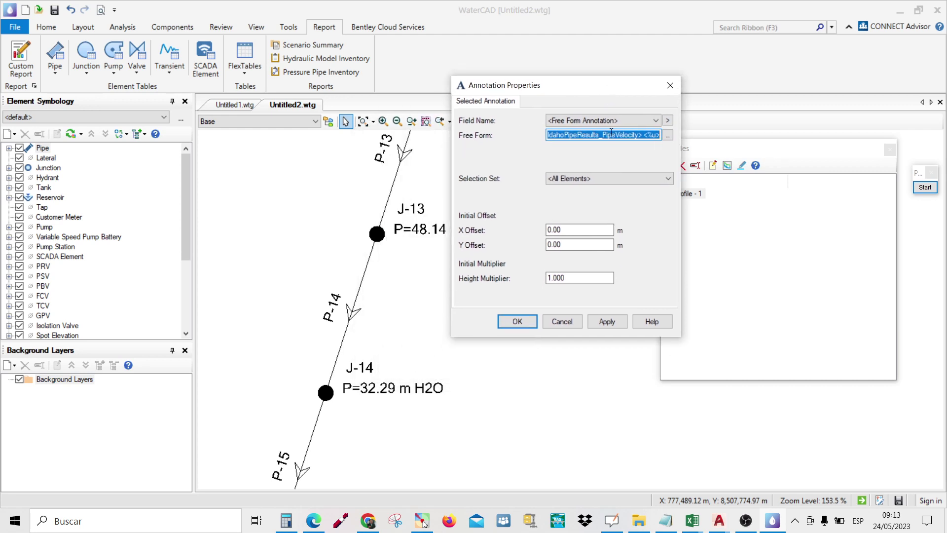
left_click(607, 320)
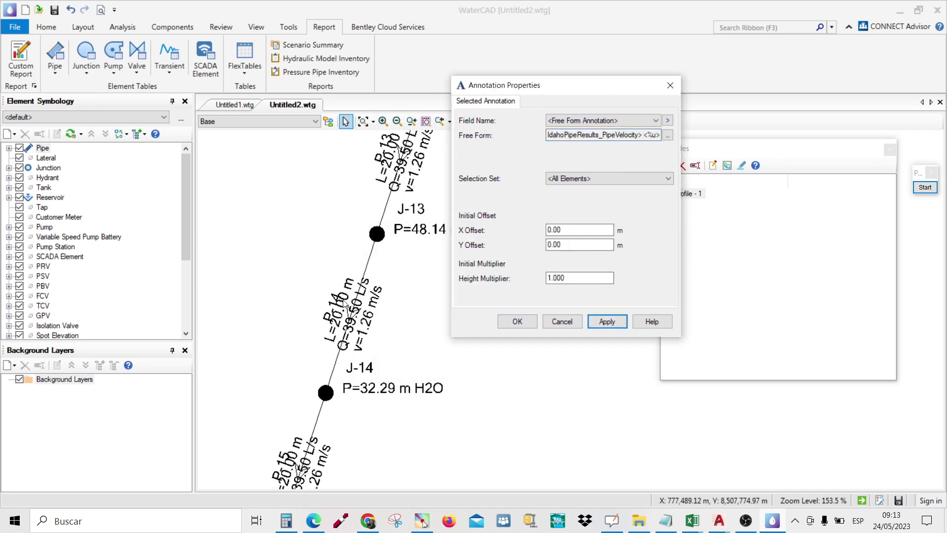
double_click(575, 246)
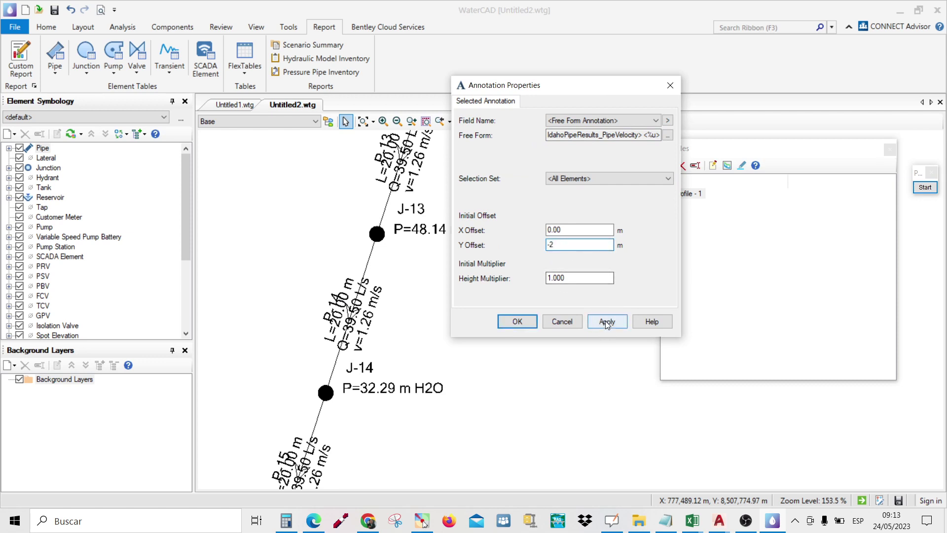
left_click(605, 320)
double_click(571, 245)
type("-3")
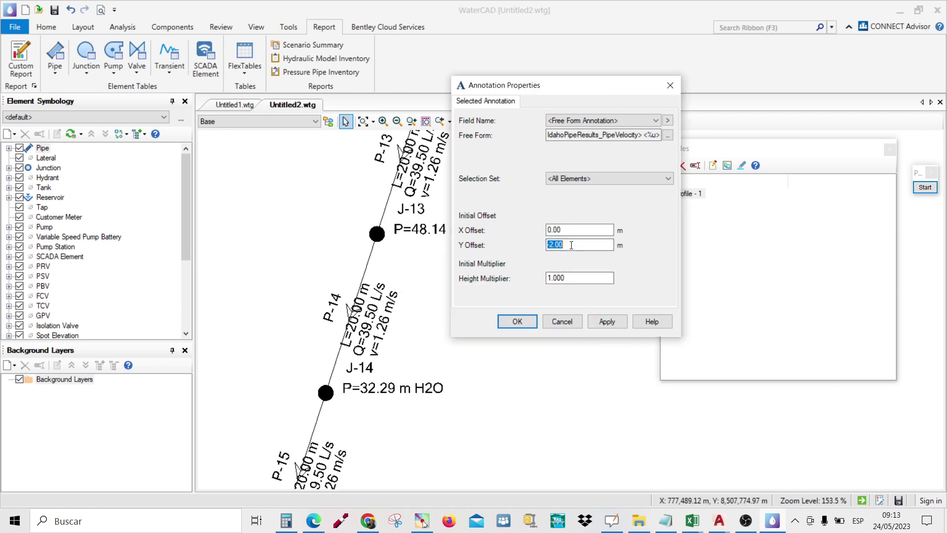
left_click(611, 321)
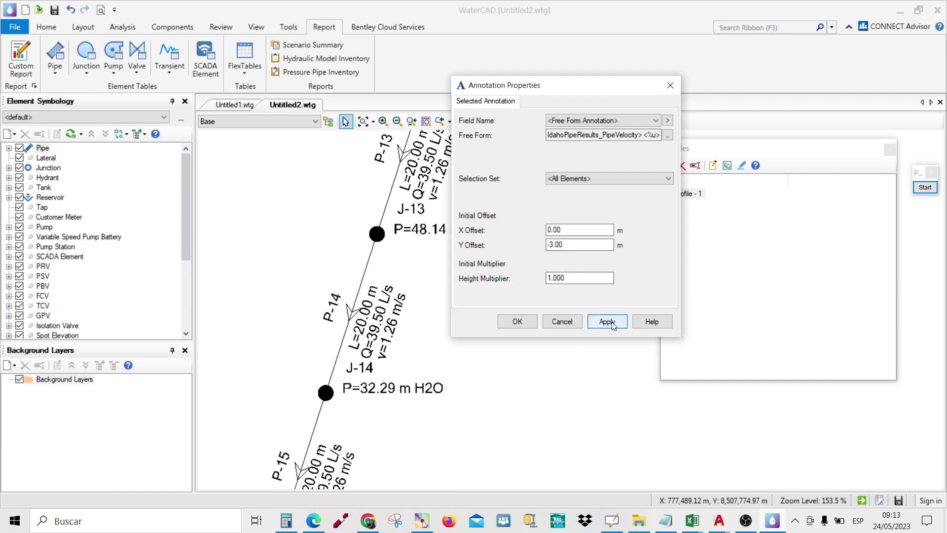
left_click(528, 321)
Check the annotations down to the last junction and switch to the CH sheet of Cálculo Hidráulico Sifon.xlsx in Excel
scroll(436, 299, "down", 2)
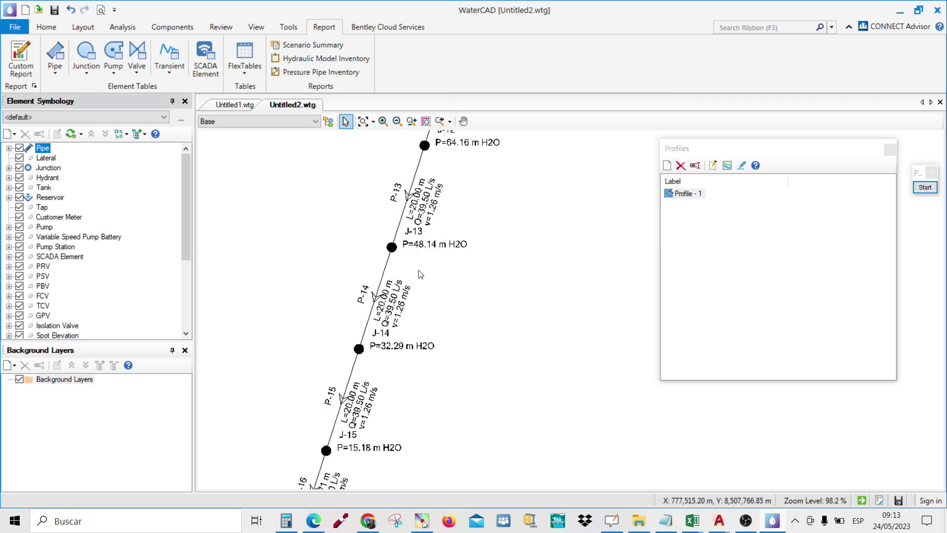
scroll(429, 271, "down", 1)
scroll(375, 228, "up", 2)
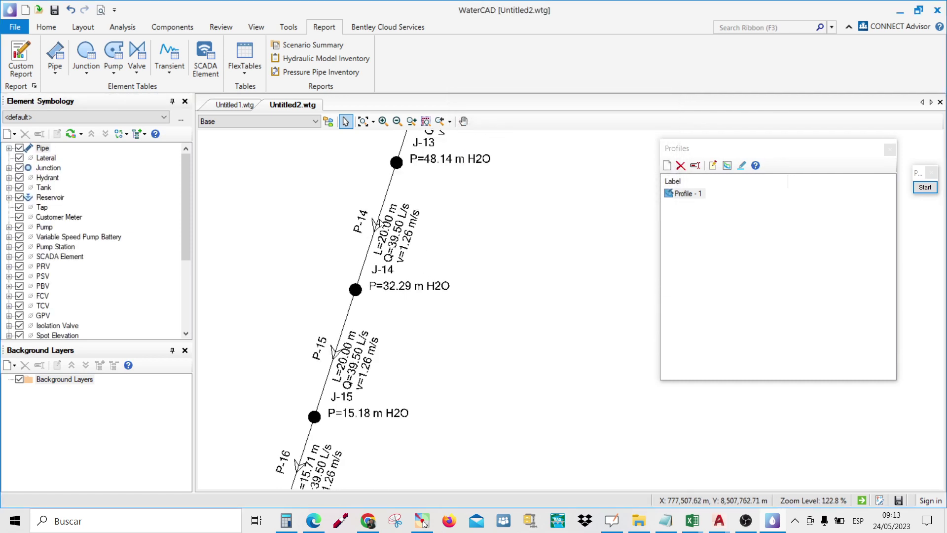
scroll(434, 332, "down", 2)
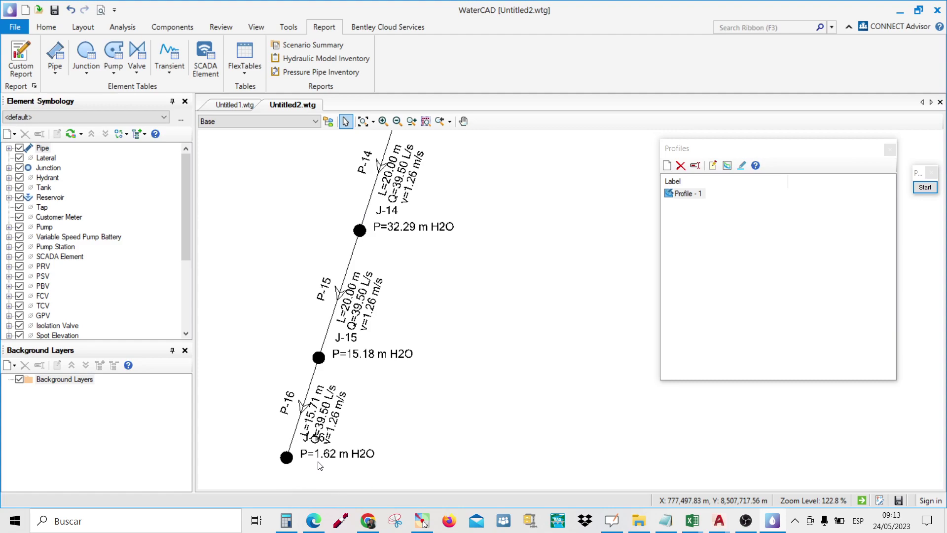
mouse_move(691, 506)
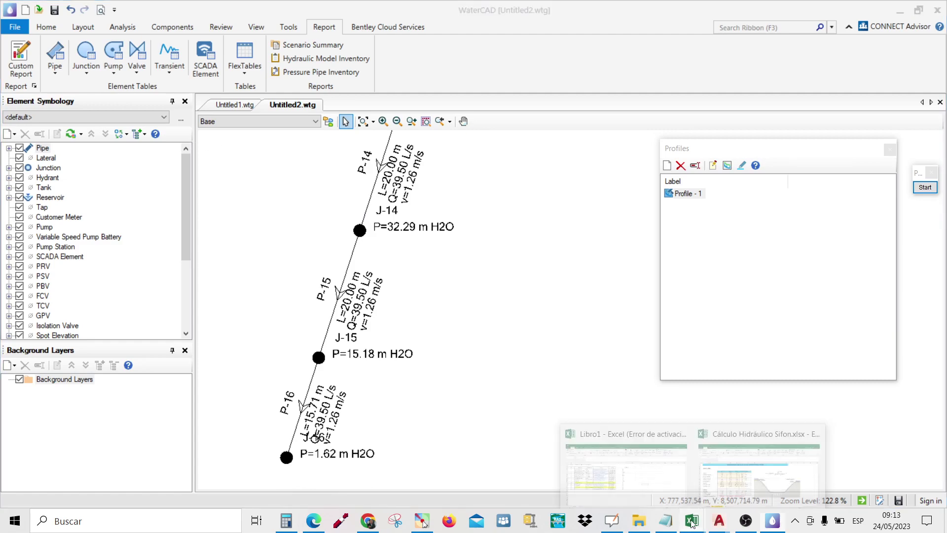
left_click(717, 476)
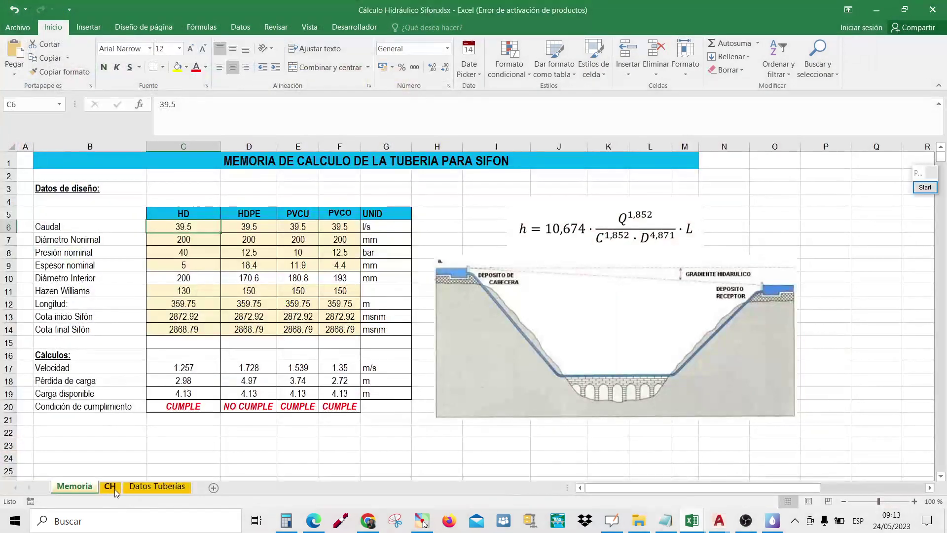
left_click(112, 487)
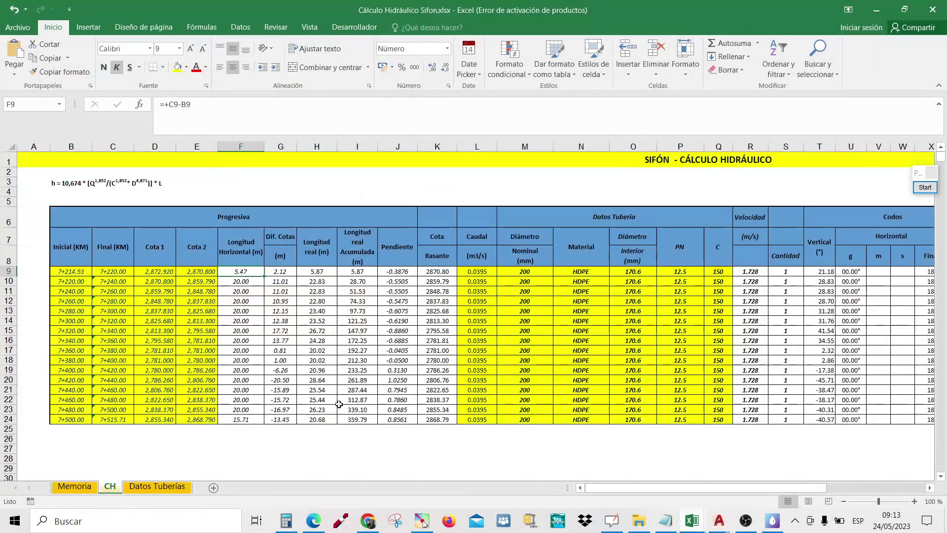
Set the pipe material to HD in rows 9 to 12 of the CH sheet
left_click(596, 271)
left_click(613, 272)
left_click(559, 280)
left_click(582, 281)
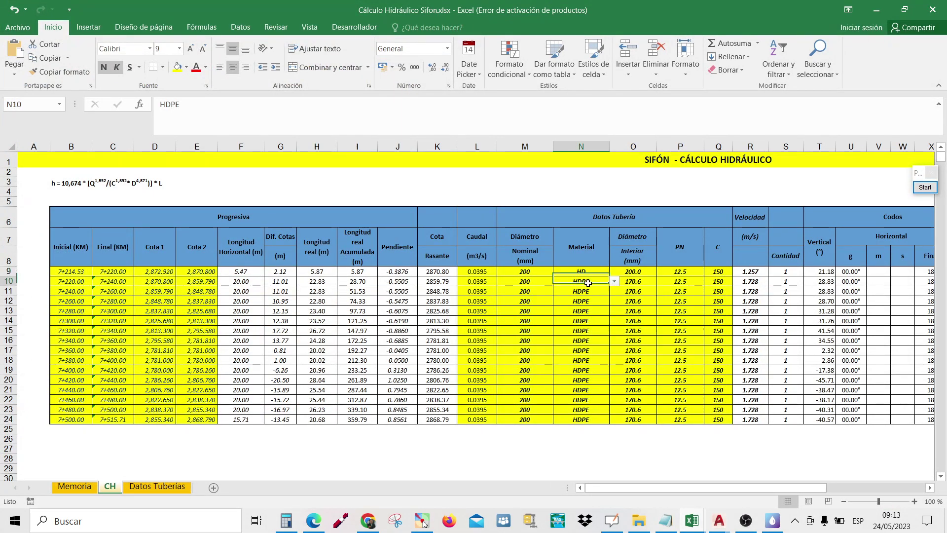
left_click(614, 282)
left_click(561, 291)
left_click(600, 291)
left_click(613, 292)
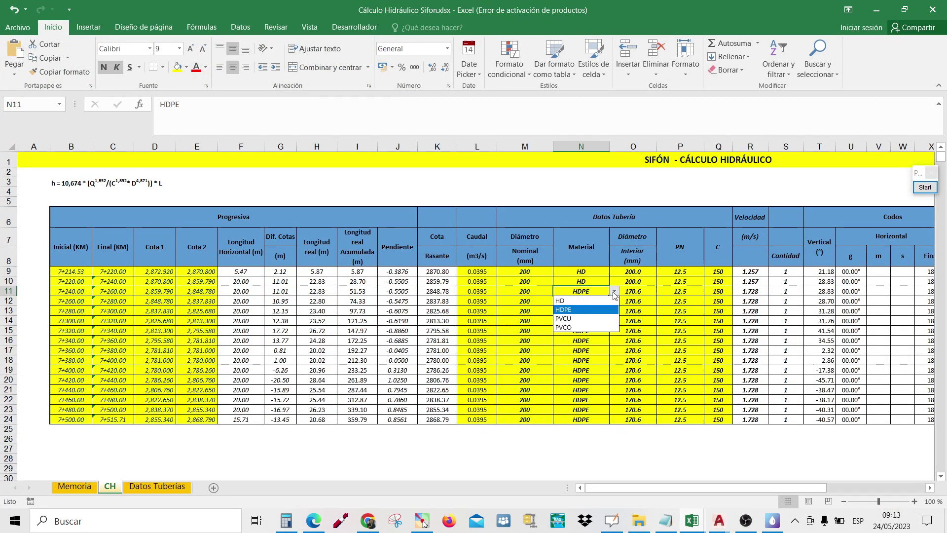
left_click(598, 301)
left_click(589, 300)
left_click(613, 301)
left_click(567, 310)
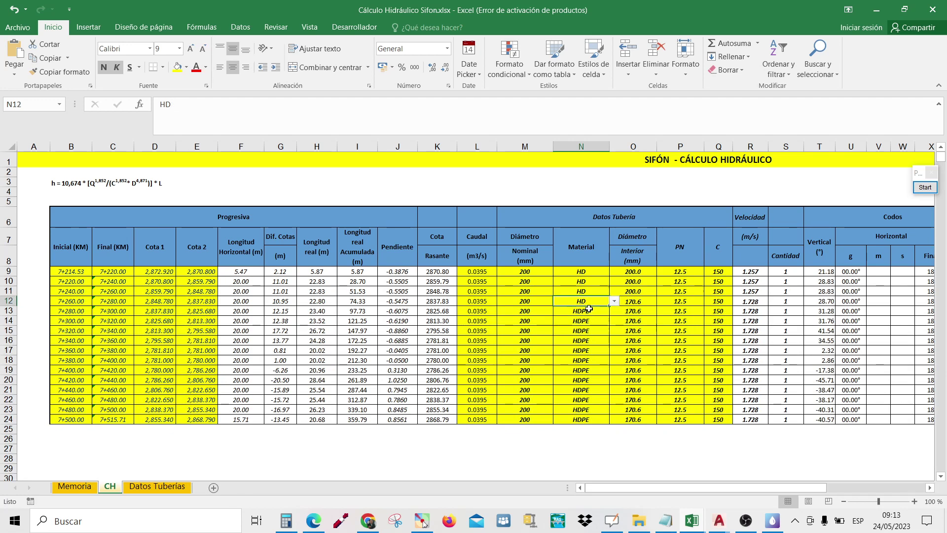
Set the pipe material to HD in rows 13 to 16
left_click(592, 310)
left_click(613, 311)
left_click(567, 320)
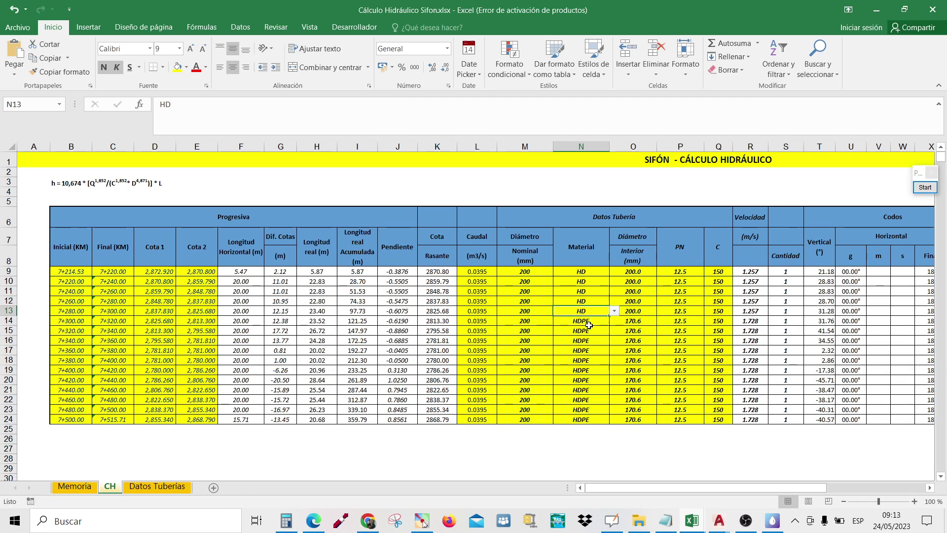
left_click(592, 321)
left_click(613, 321)
left_click(572, 330)
left_click(590, 331)
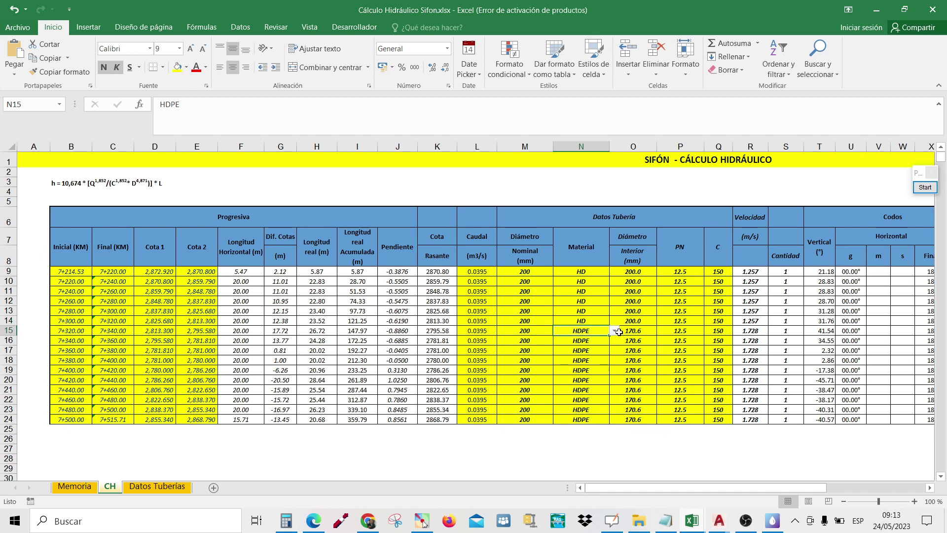
left_click(611, 331)
left_click(599, 331)
left_click(614, 331)
left_click(572, 340)
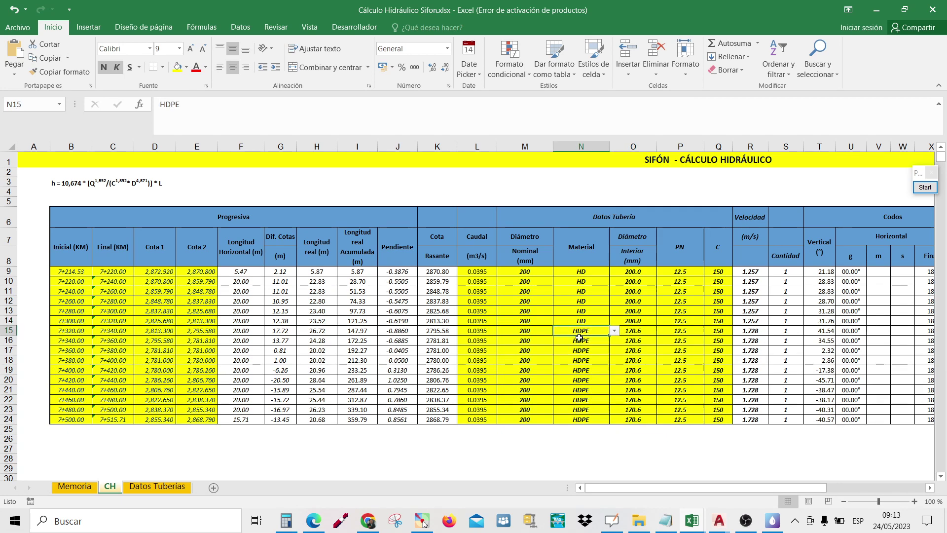
left_click(592, 340)
left_click(613, 341)
left_click(585, 355)
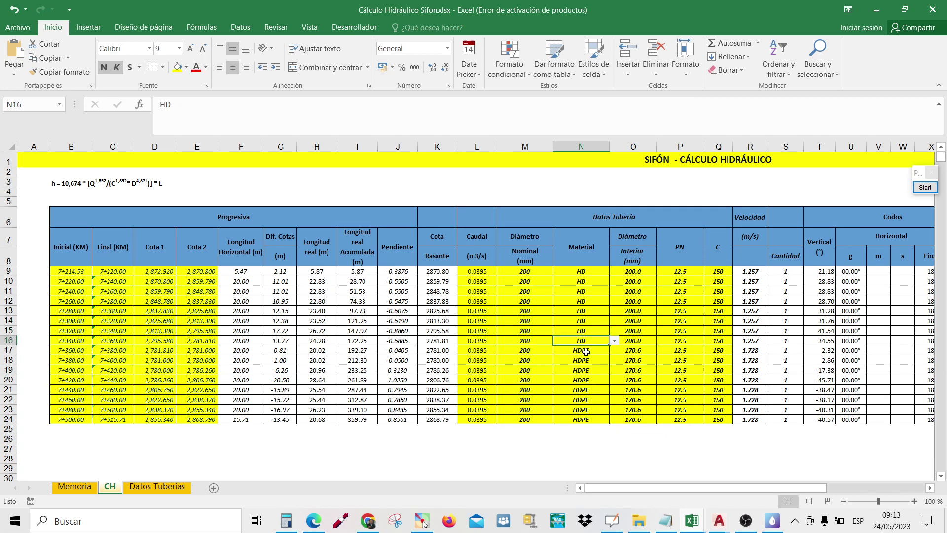
Set the pipe material to HD in rows 17 to 20
left_click(591, 350)
left_click(614, 351)
left_click(584, 359)
left_click(586, 360)
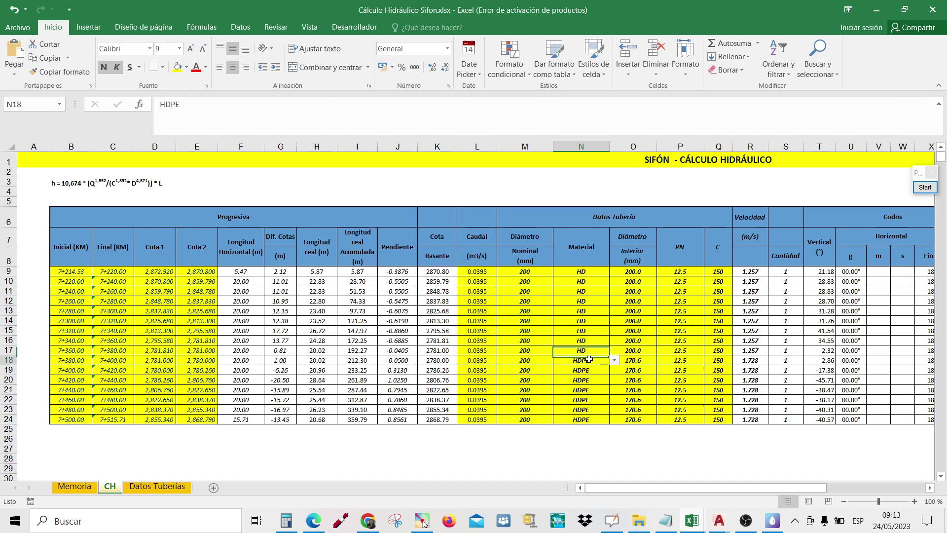
left_click(613, 360)
left_click(596, 369)
left_click(595, 370)
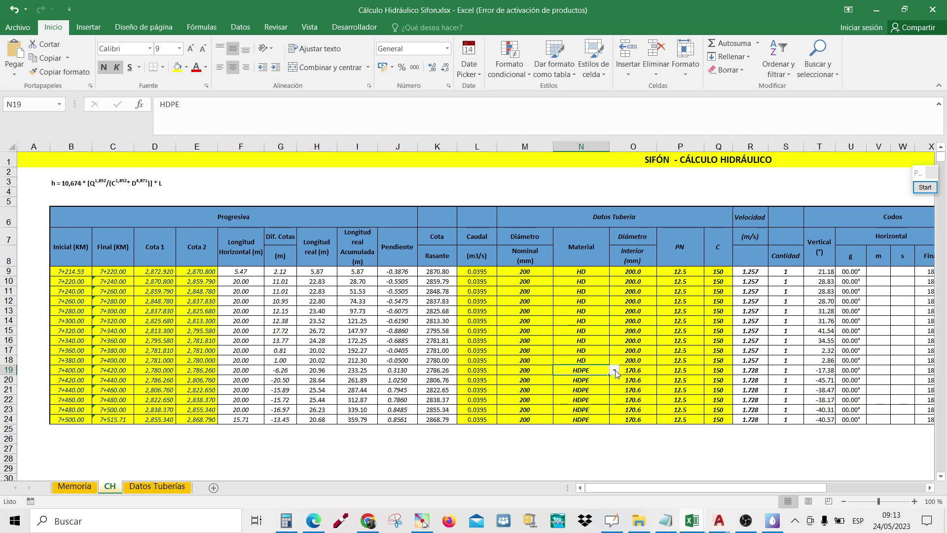
left_click(613, 370)
left_click(586, 379)
left_click(592, 380)
left_click(613, 380)
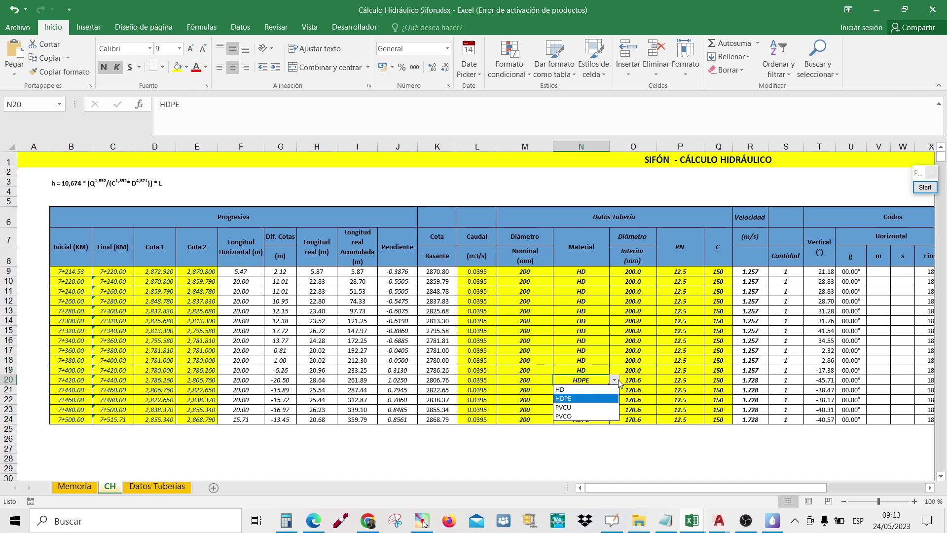
left_click(592, 389)
Set the pipe material to HD in the remaining rows 21 to 24
left_click(595, 391)
left_click(613, 390)
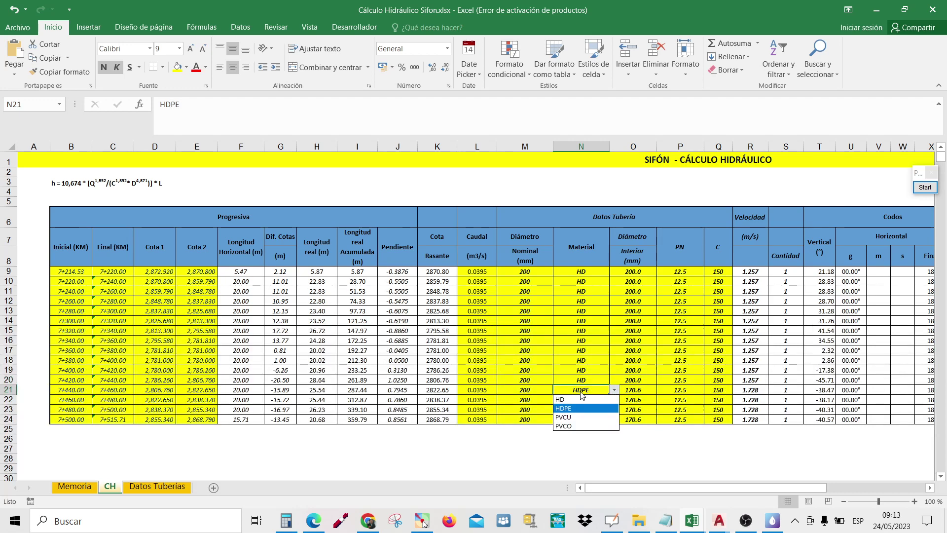
left_click(592, 399)
left_click(607, 401)
left_click(614, 399)
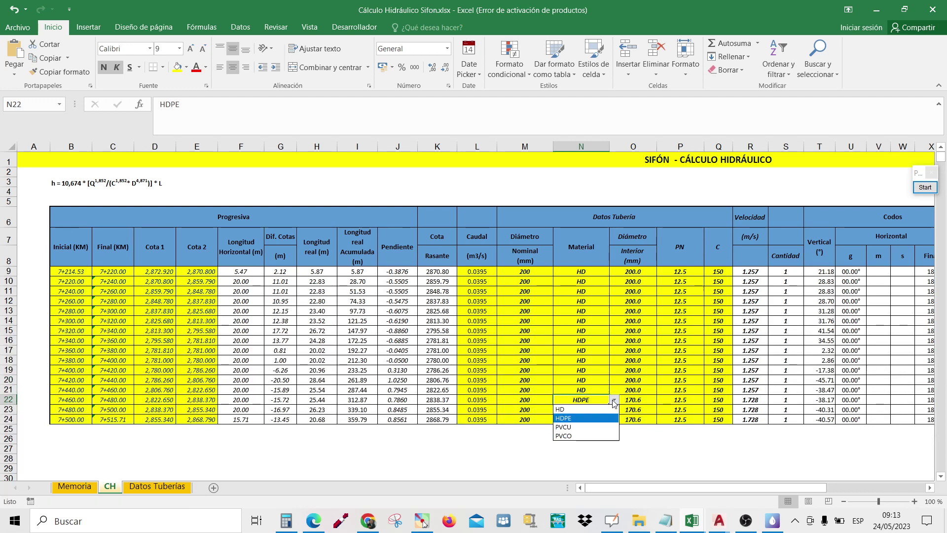
left_click(592, 409)
left_click(610, 411)
left_click(614, 409)
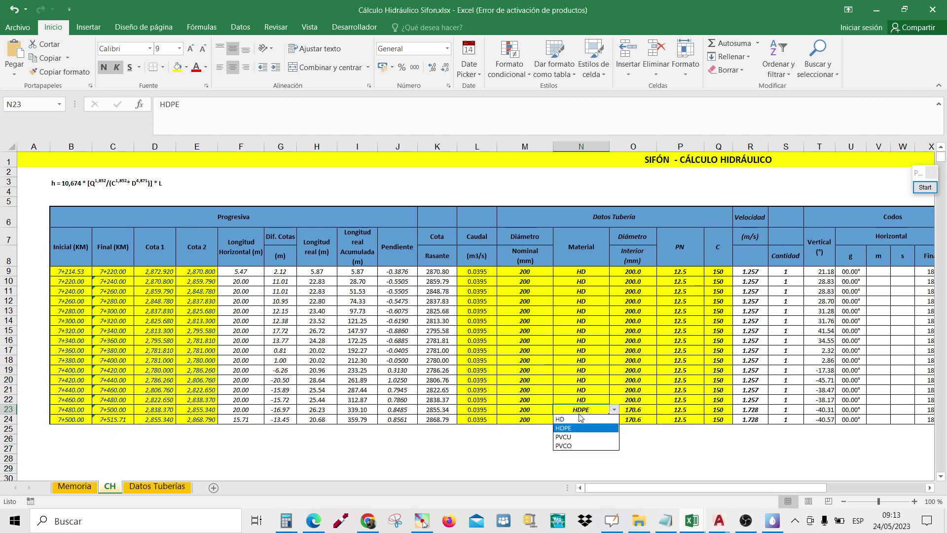
left_click(592, 419)
left_click(610, 420)
left_click(613, 419)
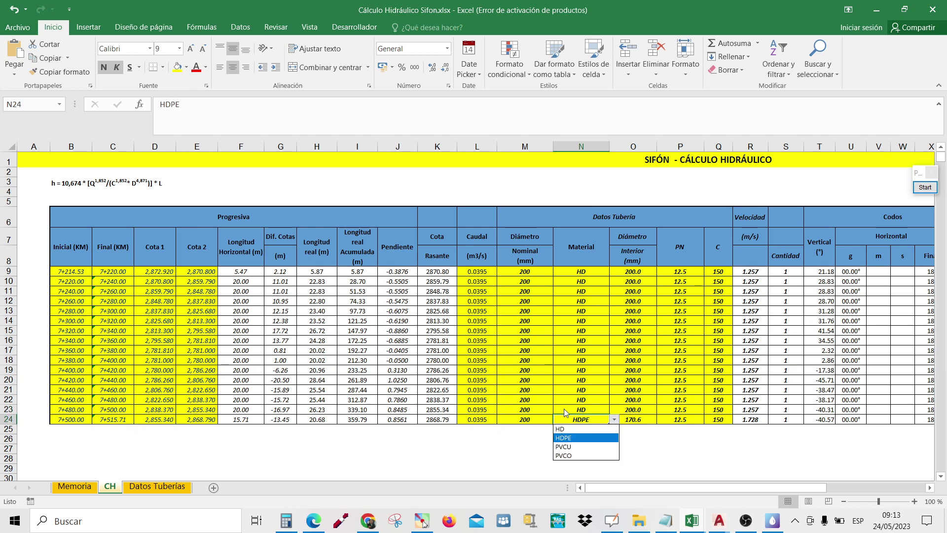
left_click(592, 429)
Check the dynamic pressure in the last row and set coefficient C to 130 in rows 9 to 24
left_click_drag(673, 484, 781, 486)
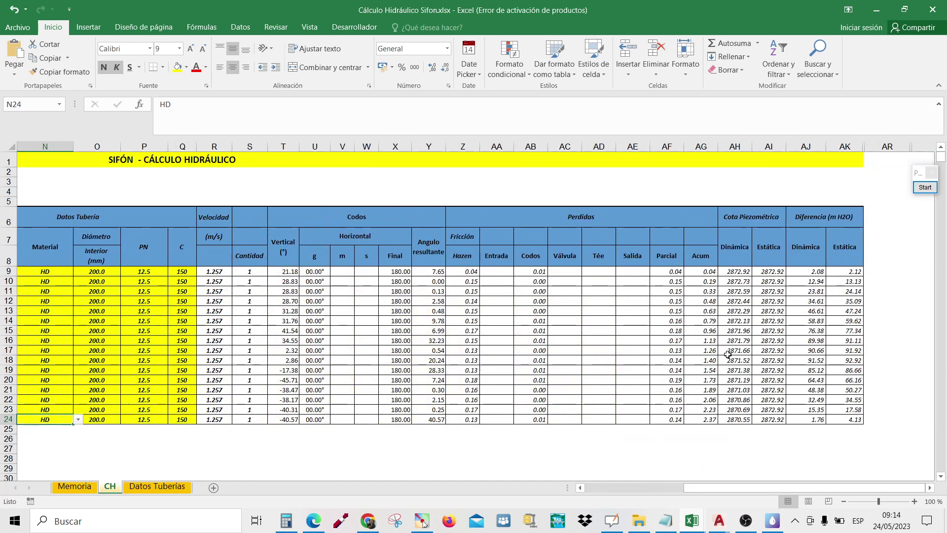
left_click(811, 419)
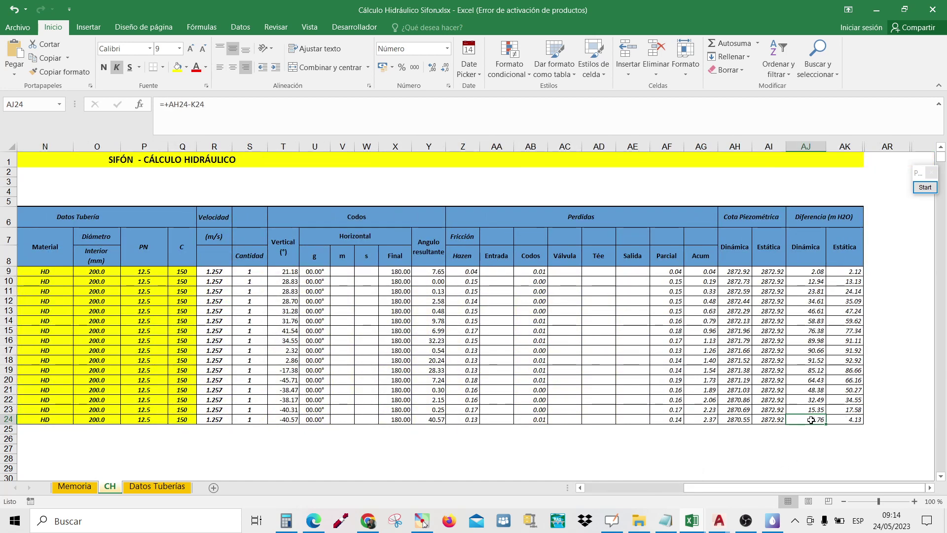
left_click_drag(689, 487, 597, 488)
left_click(686, 280)
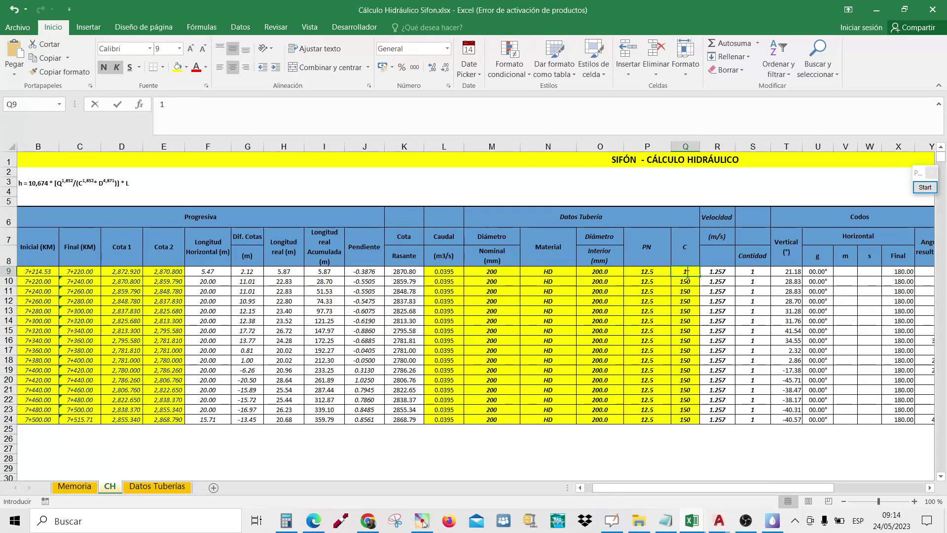
left_click(685, 272)
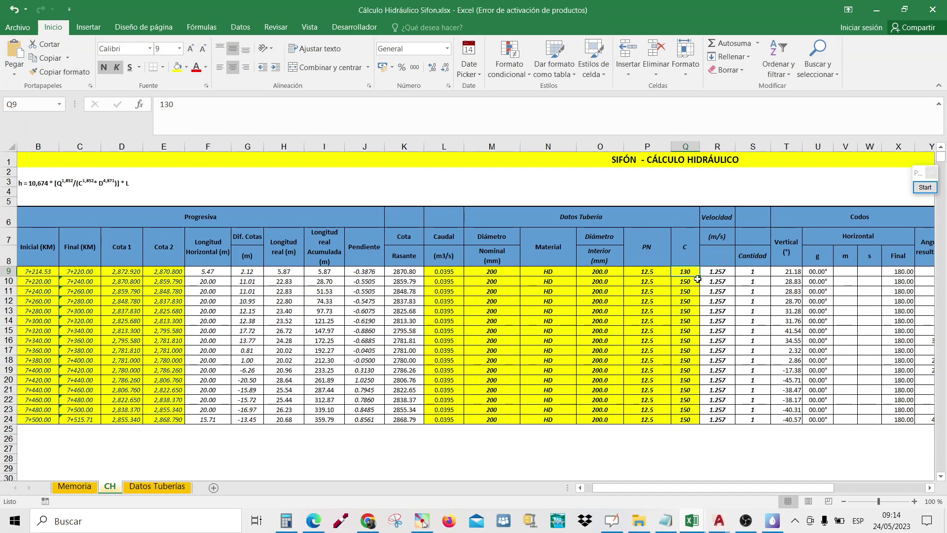
double_click(699, 276)
Set the pipe PN to 40 in the first row and fill it through row 24
left_click(652, 273)
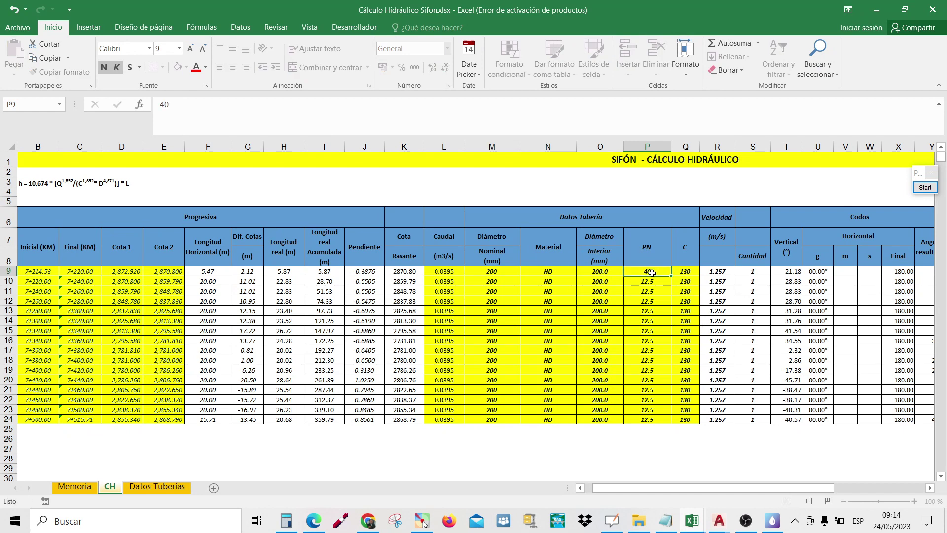
type("40")
double_click(672, 277)
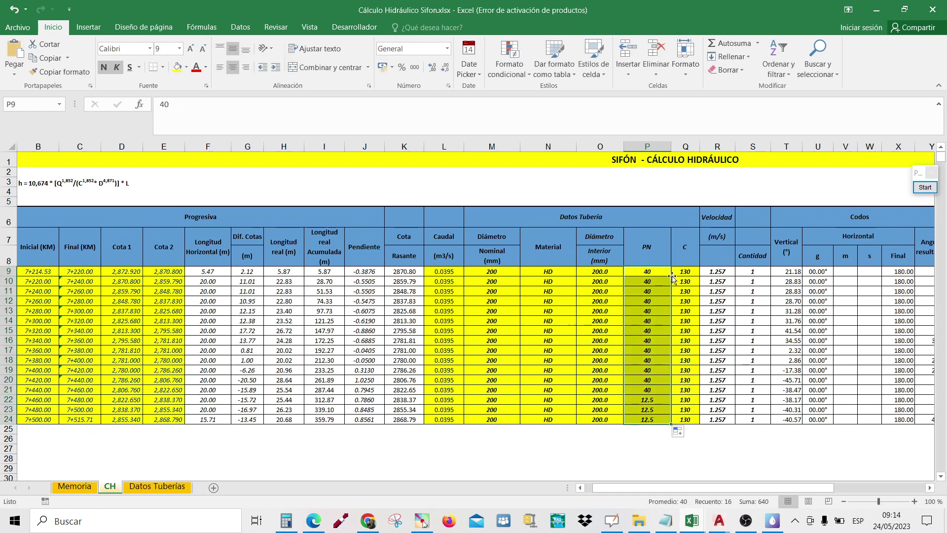
Compare the last row's dynamic pressure in the CH sheet with the pressure annotated at junction J-16 in WaterCAD
left_click_drag(716, 486, 804, 486)
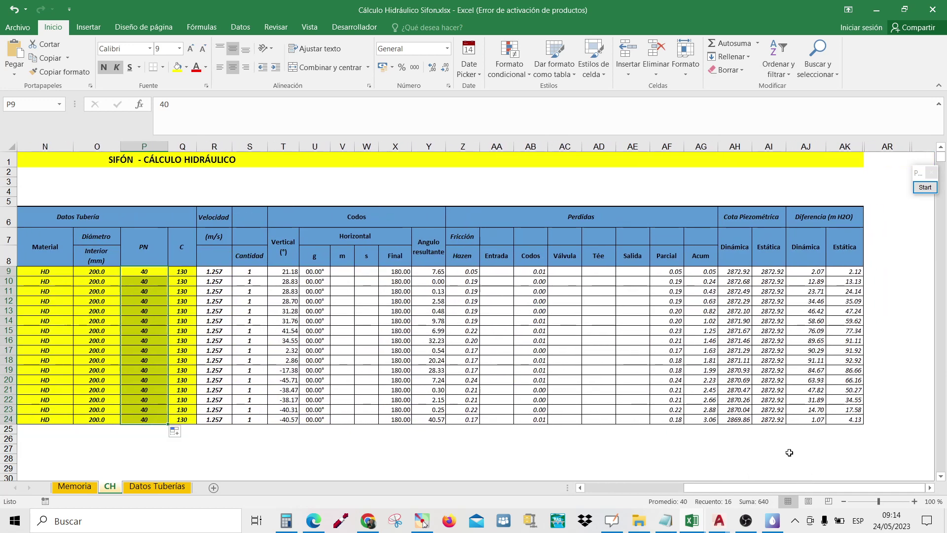
left_click(813, 417)
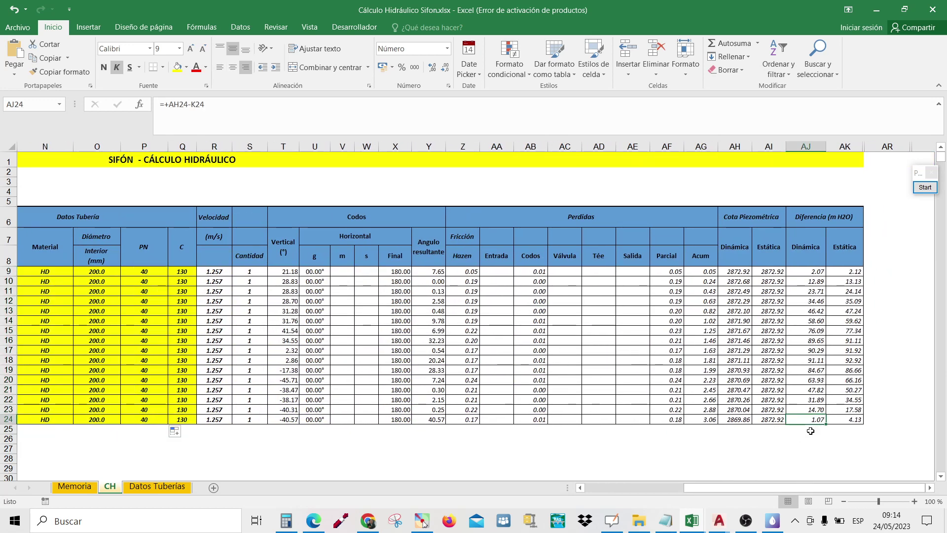
left_click(773, 520)
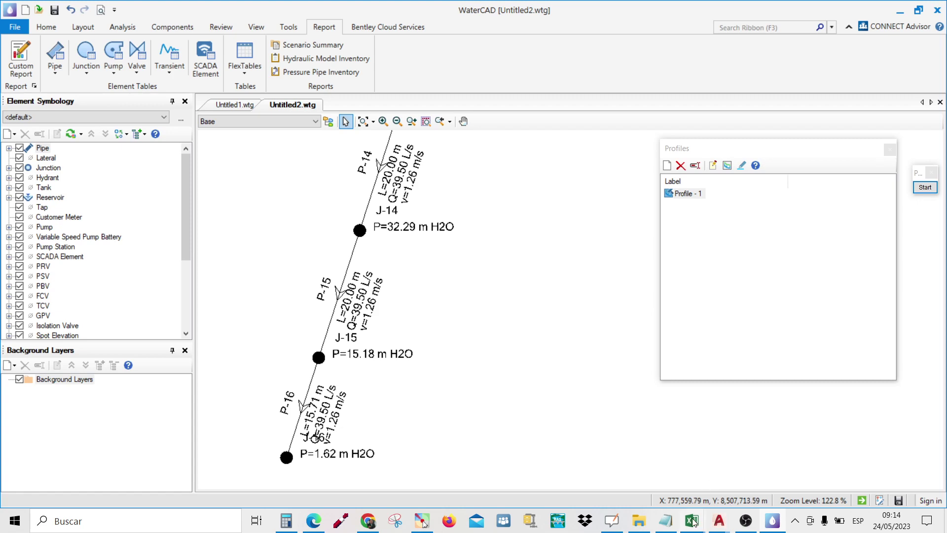
mouse_move(697, 522)
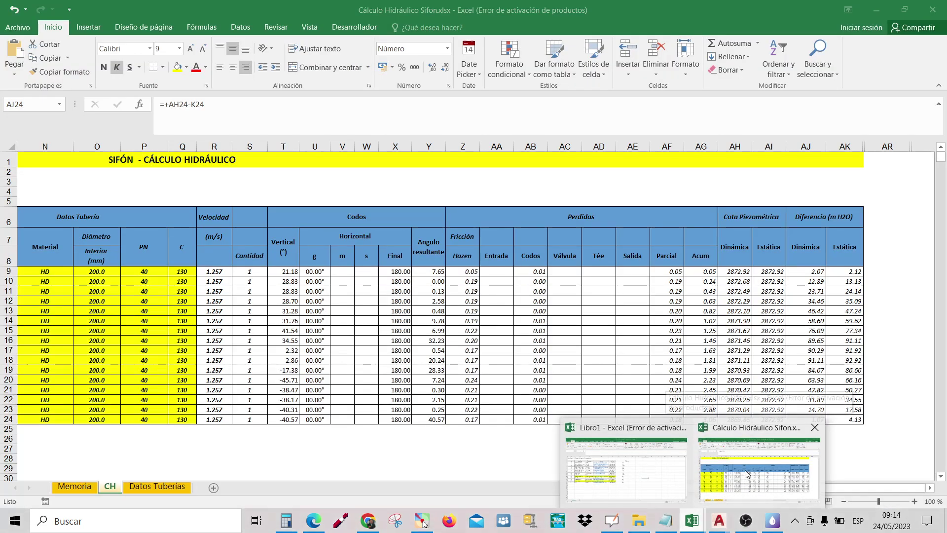
left_click(744, 469)
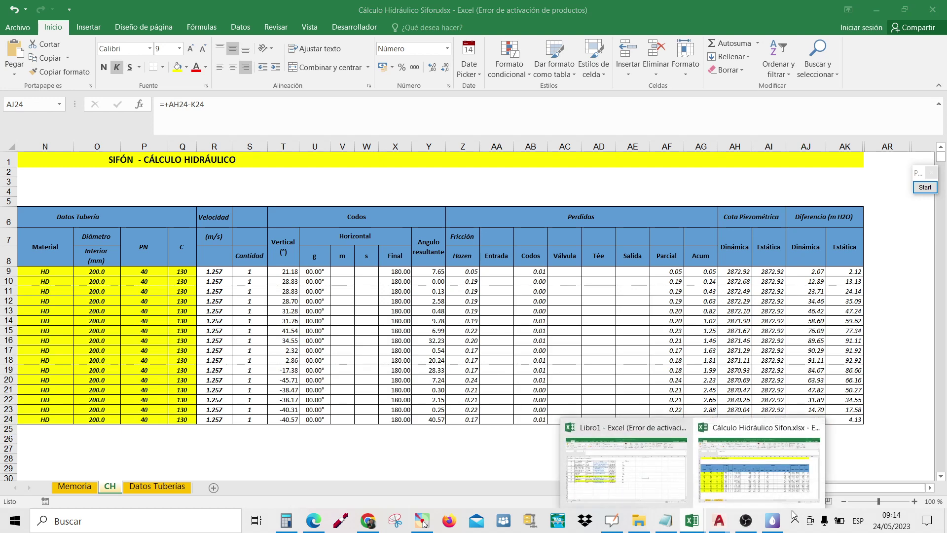
left_click(772, 520)
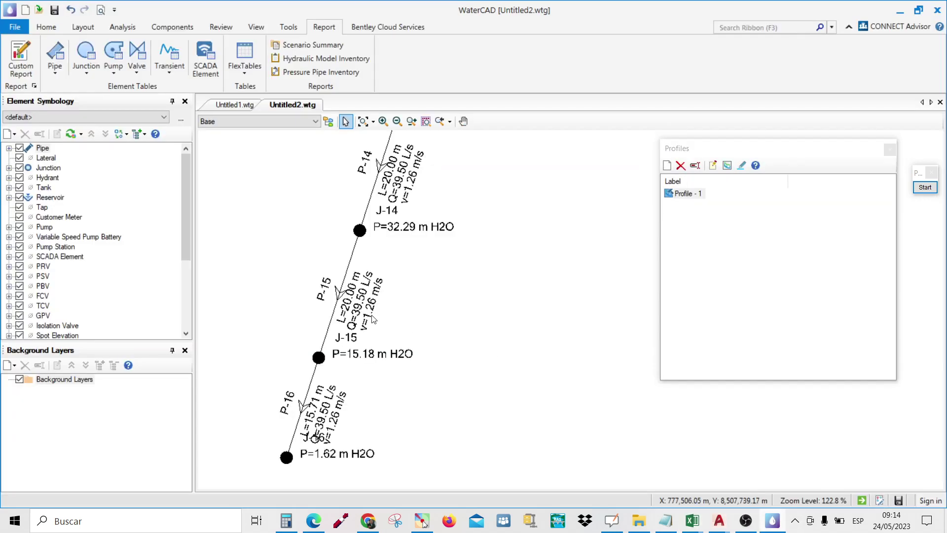
scroll(453, 284, "down", 5)
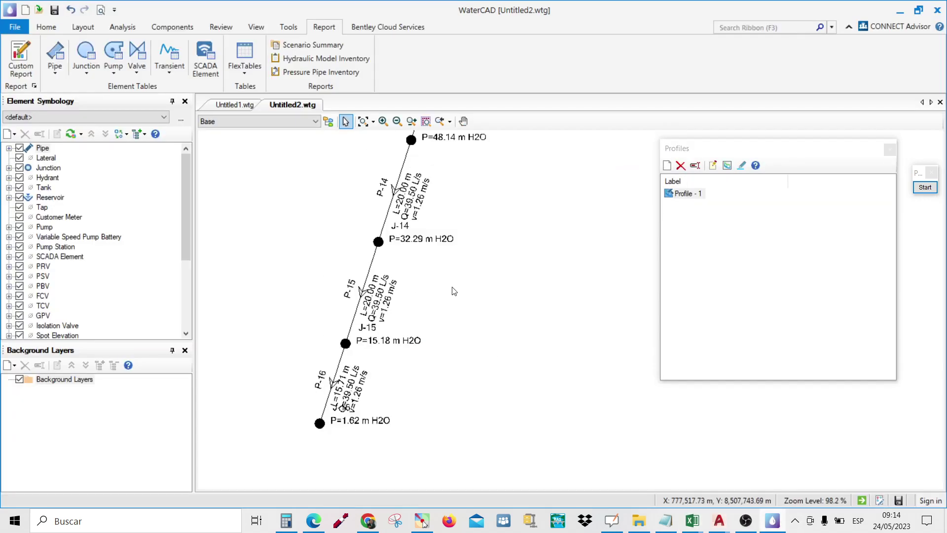
scroll(407, 360, "down", 4)
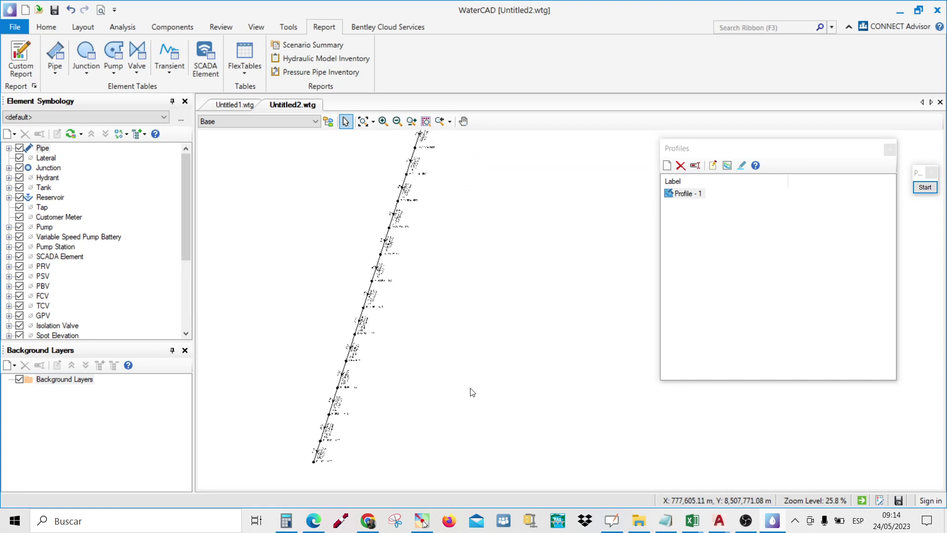
Close the Profiles window, open the Scenarios window clear of the network, and examine the annotations on the upstream junctions and pipes
left_click(889, 148)
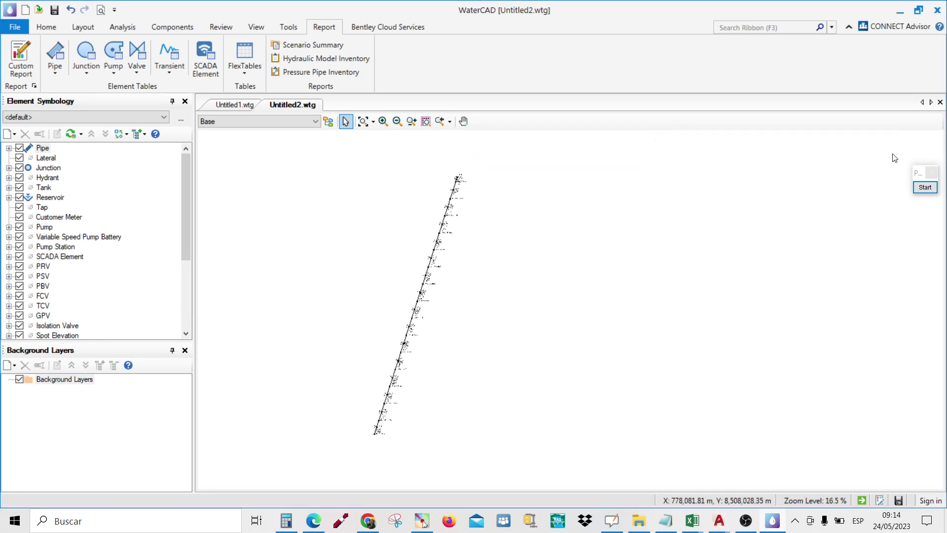
scroll(591, 256, "up", 1)
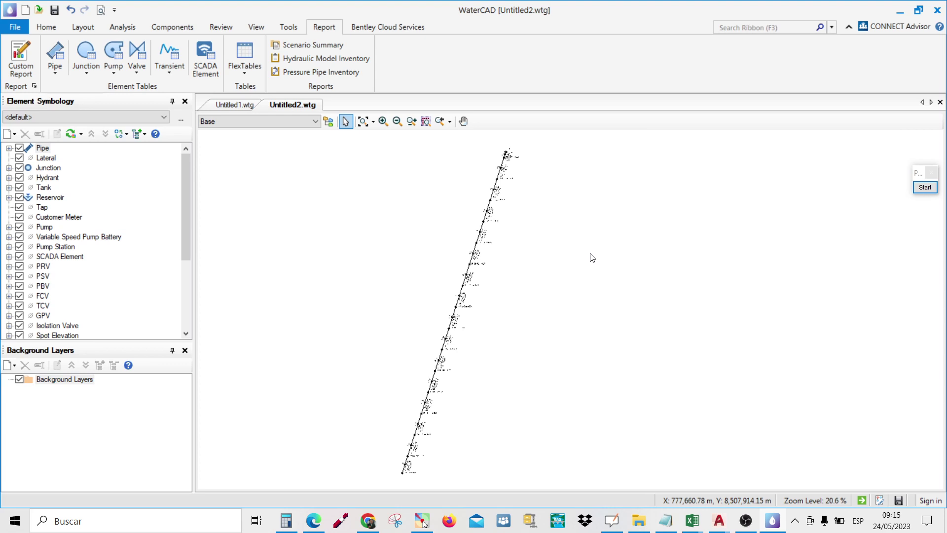
left_click(45, 26)
left_click(21, 56)
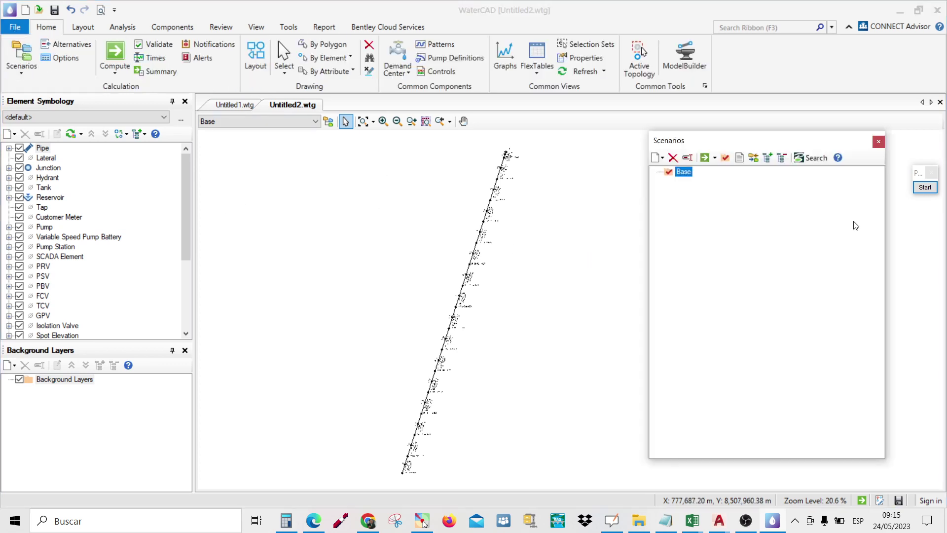
left_click_drag(794, 133, 827, 131)
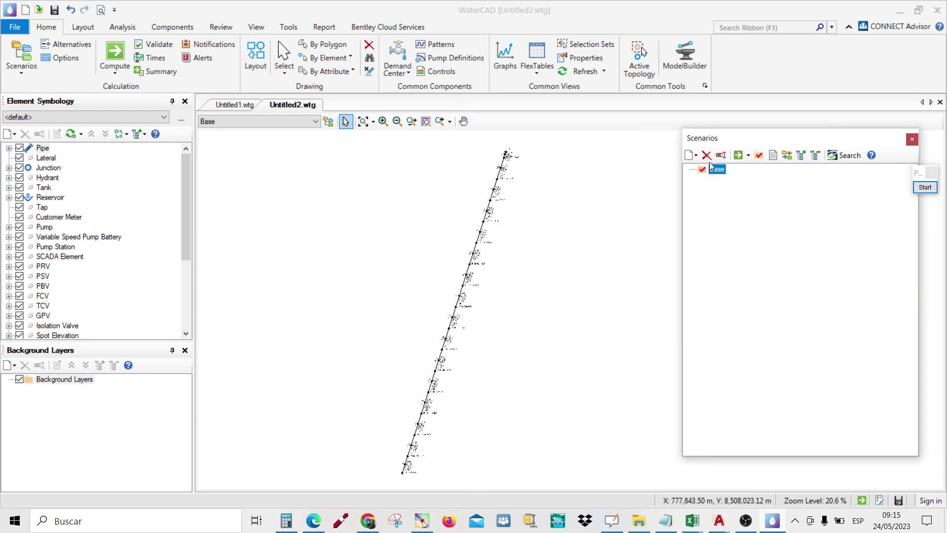
scroll(508, 165, "up", 5)
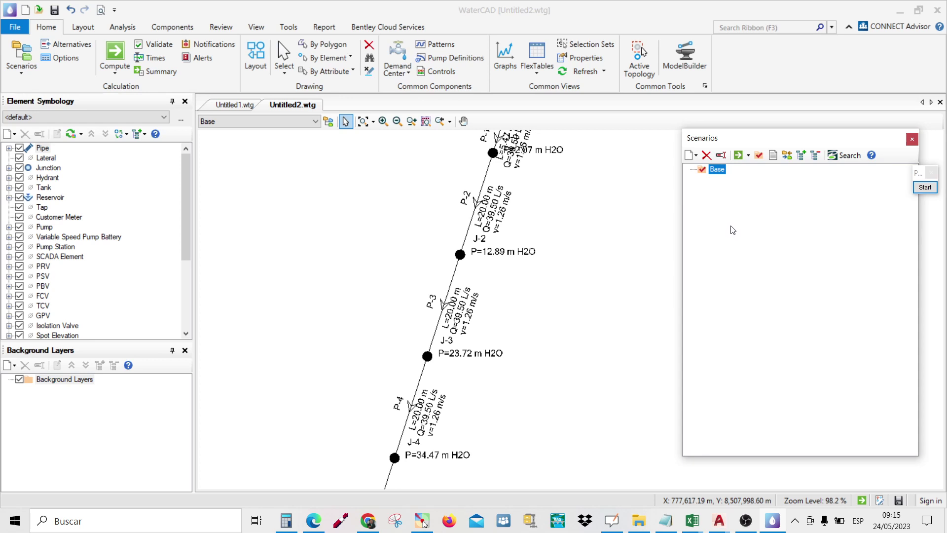
scroll(567, 220, "down", 3)
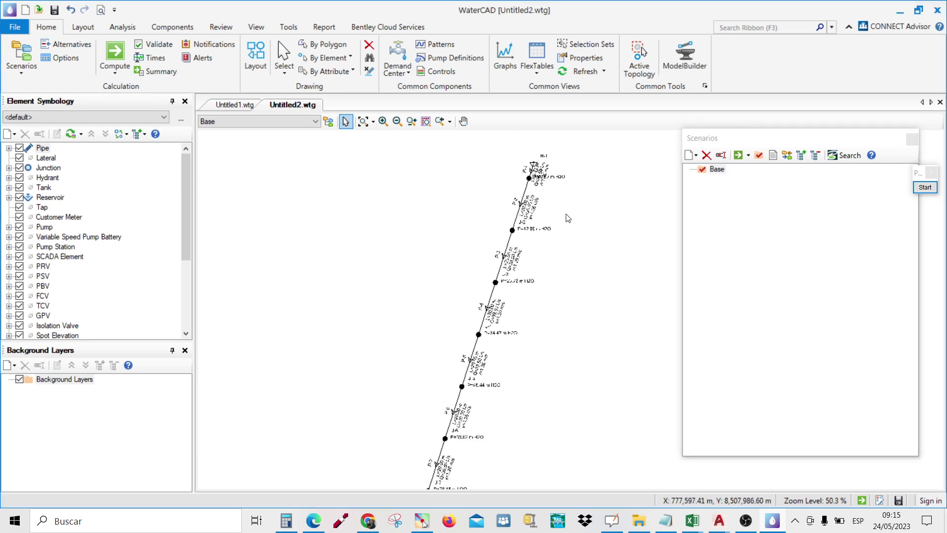
scroll(567, 217, "up", 1)
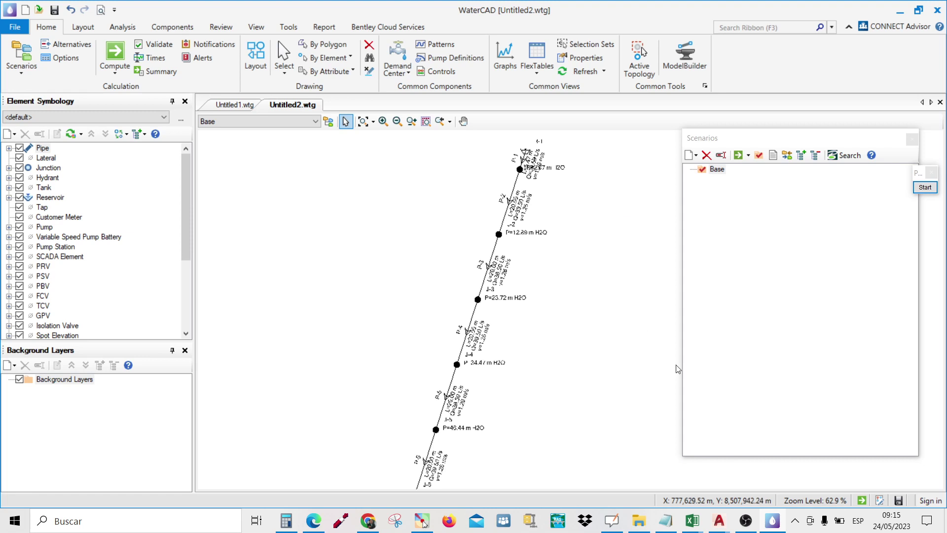
left_click(745, 523)
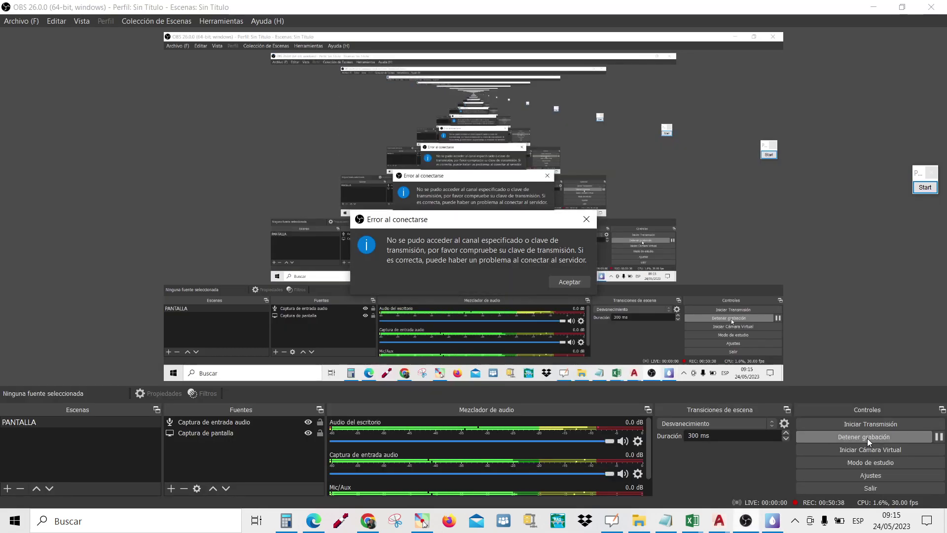
left_click(586, 220)
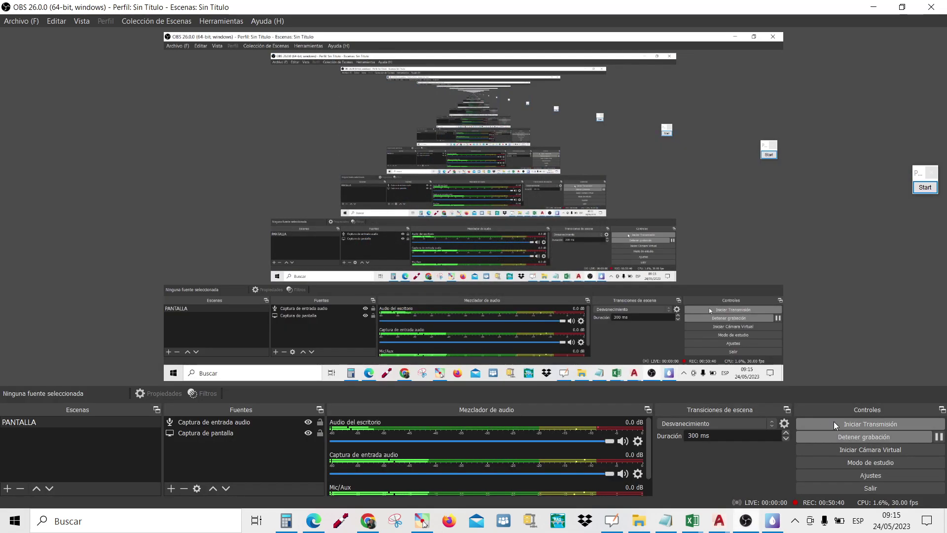